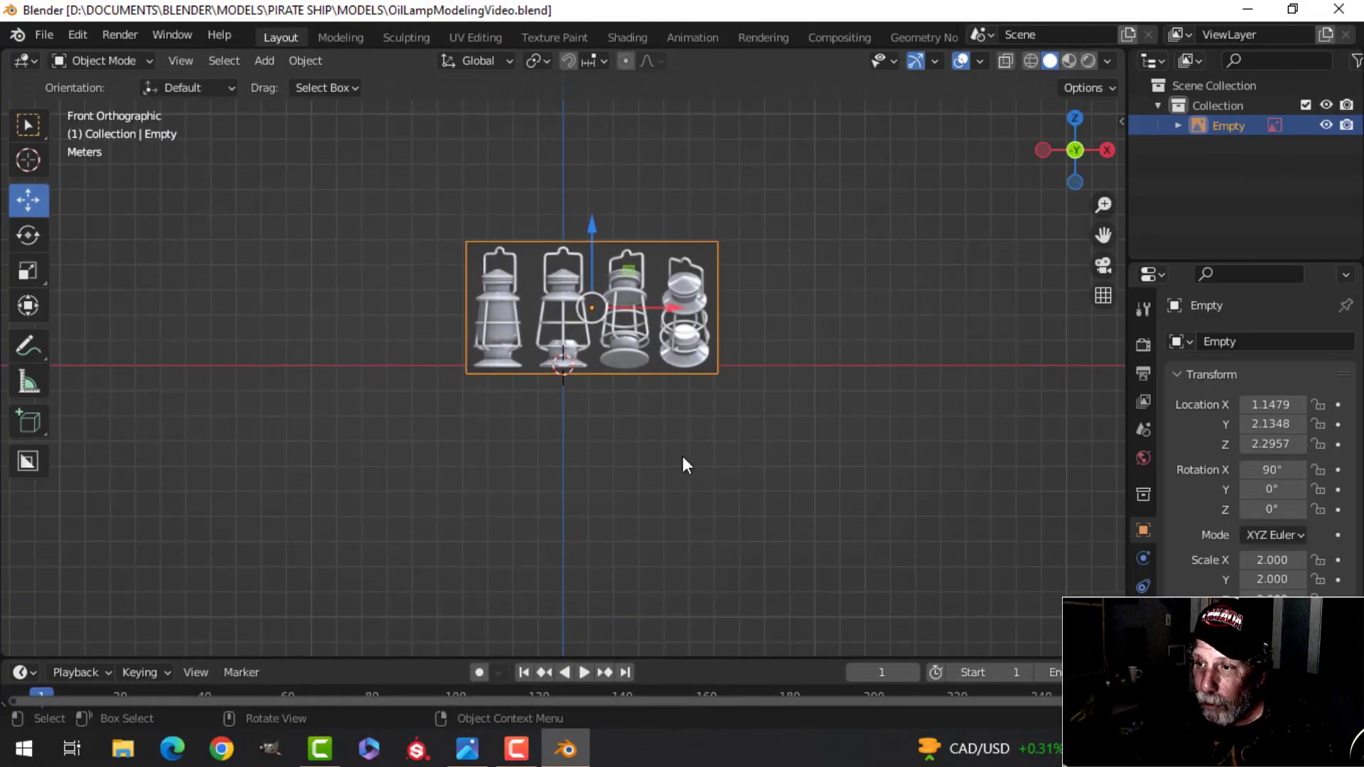
Step: Zoom and pan over the reference lanterns, orbit around them, and return to front view
scroll(732, 464, "up", 3)
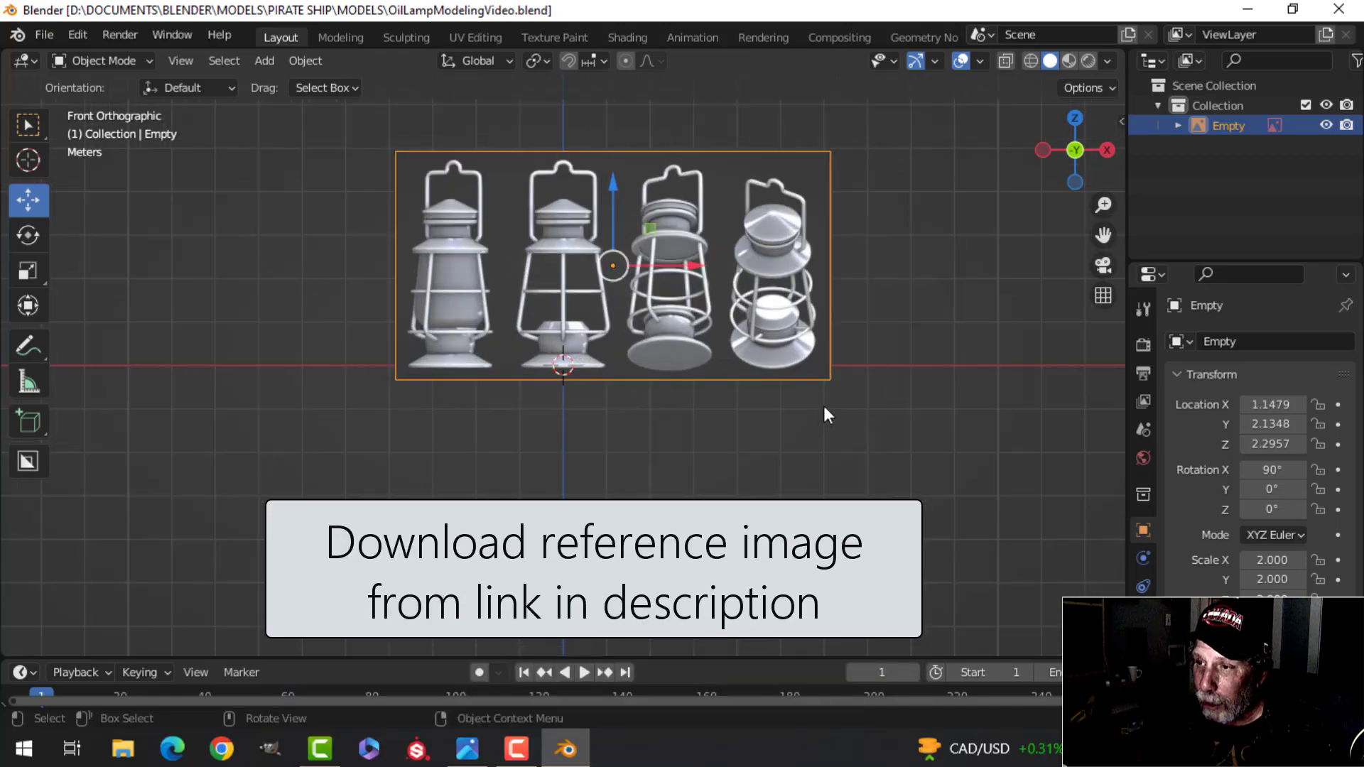
middle_click_drag(821, 408, 731, 424, "shift")
scroll(732, 424, "up", 1)
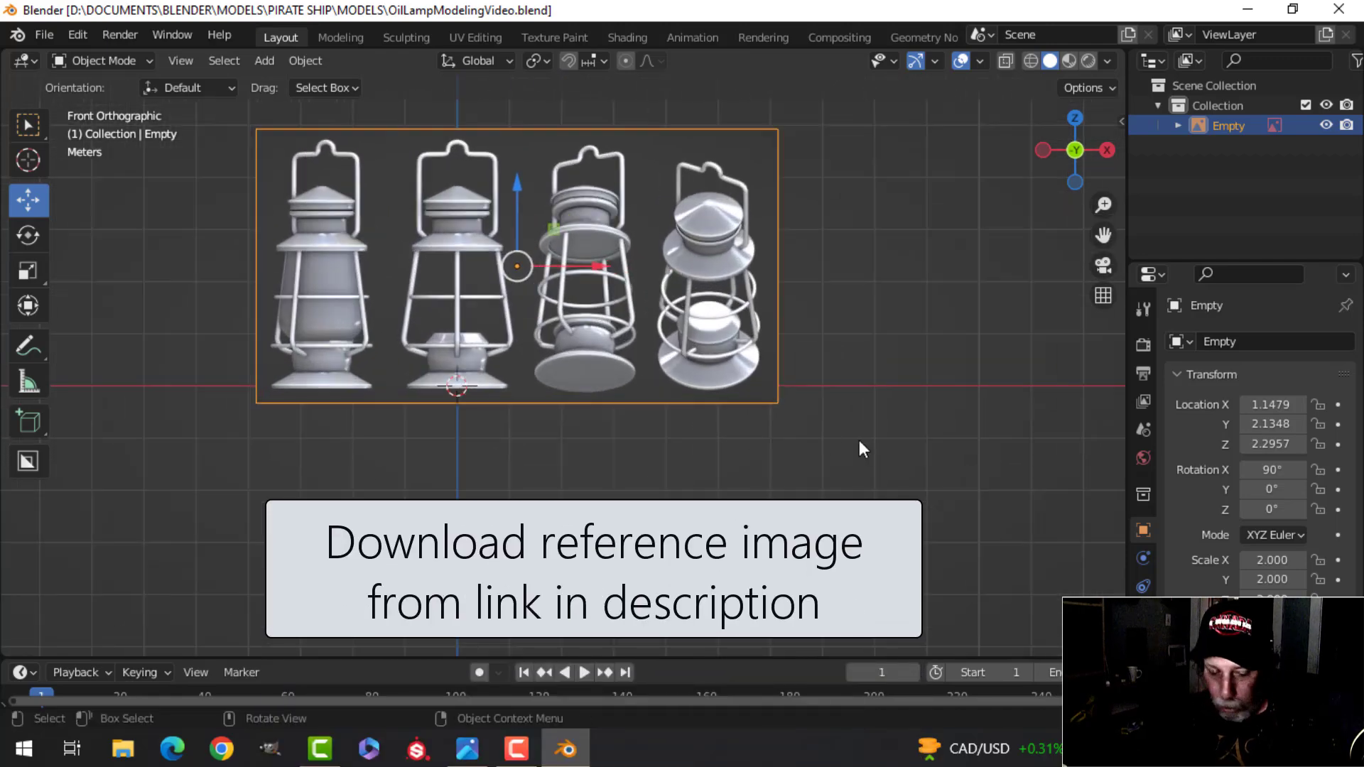
key("shift+a")
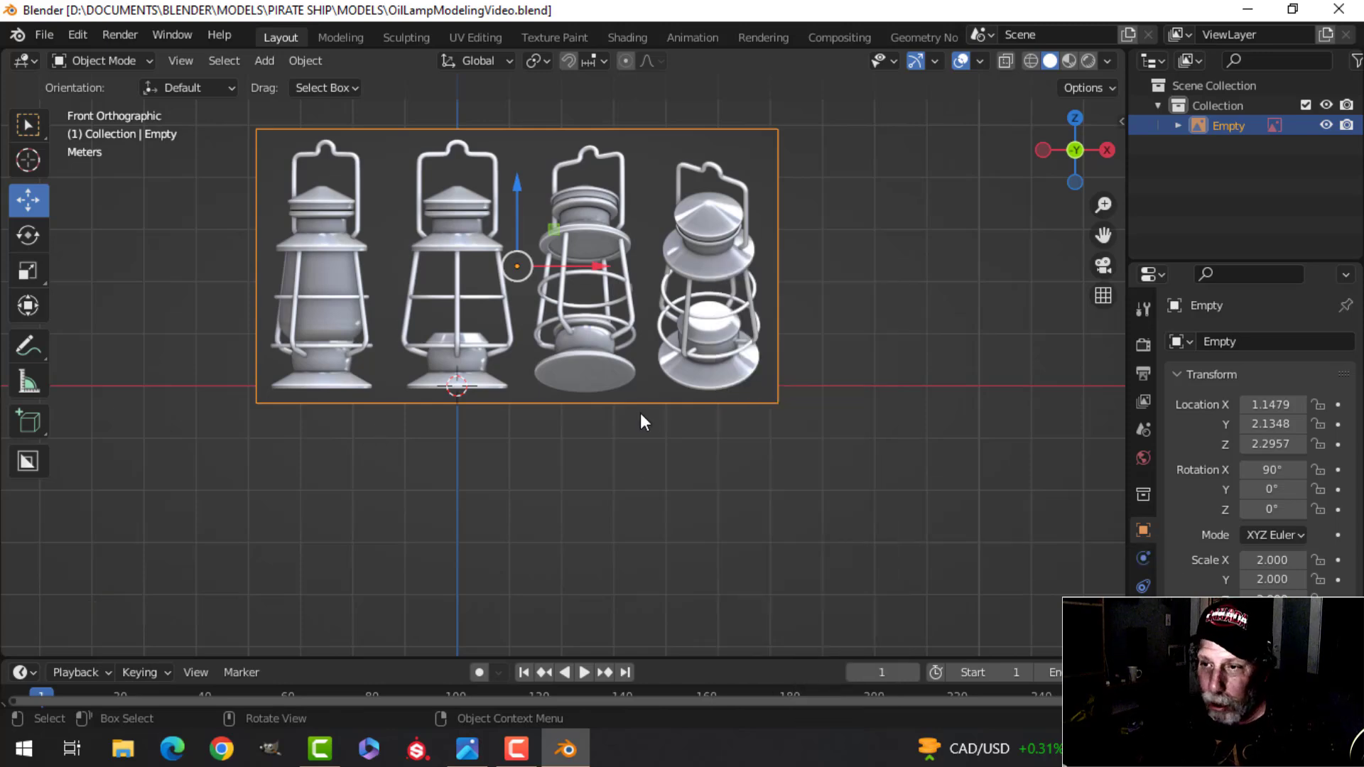
scroll(584, 369, "up", 2)
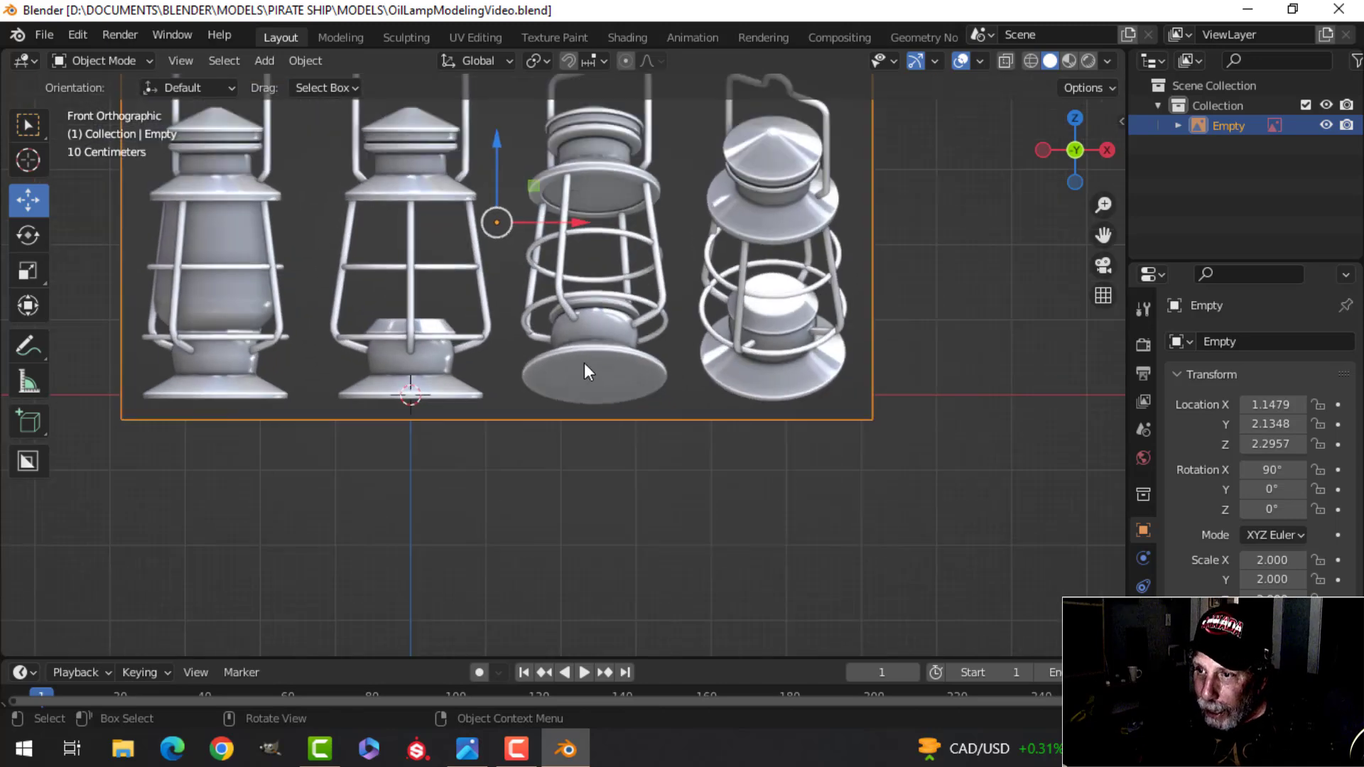
mouse_move(776, 303)
middle_mouse_down()
mouse_move(557, 344)
mouse_move(776, 322)
middle_mouse_up()
key("KP_1")
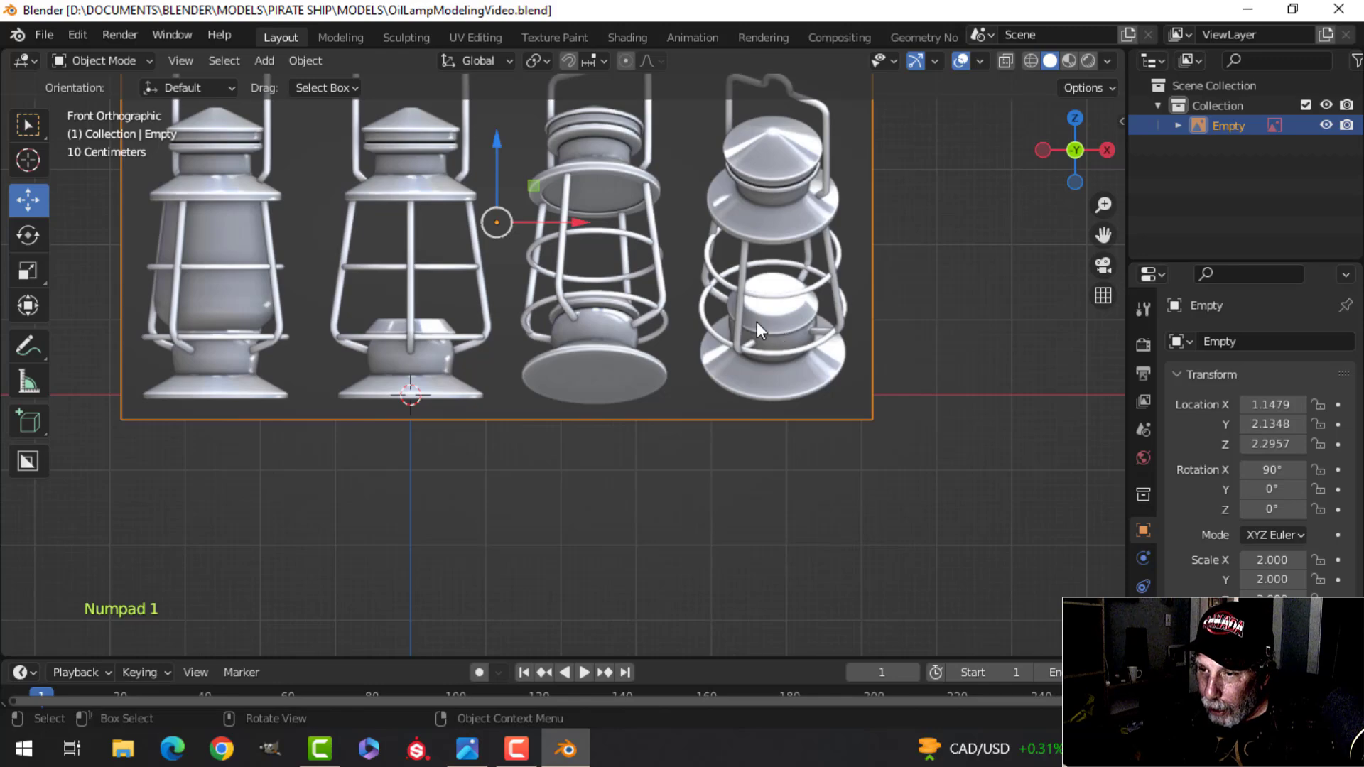
Step: Orbit to view the lamps from the side and along the grid, snapping back to front view
scroll(776, 322, "up", 4)
middle_click_drag(393, 393, 636, 384)
key("KP_1")
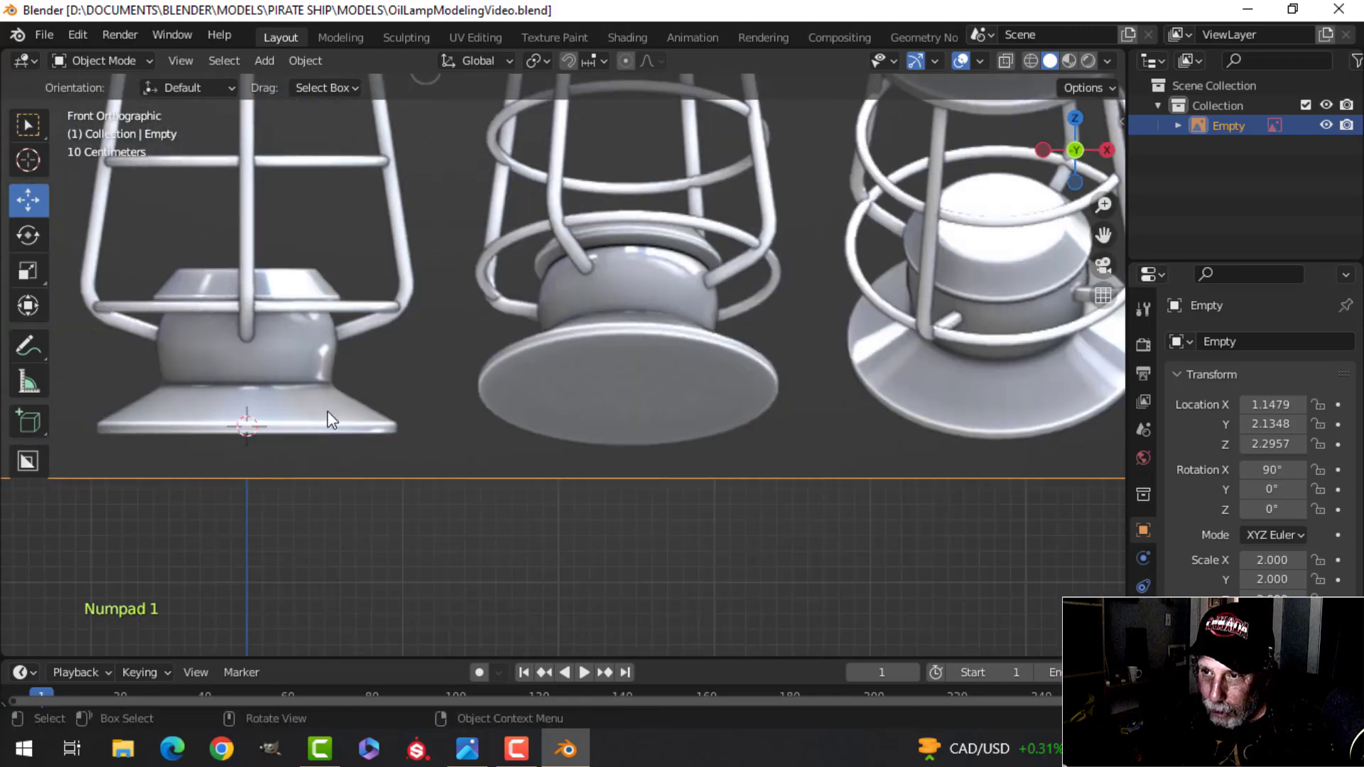
scroll(540, 376, "down", 2)
middle_click_drag(619, 361, 600, 330)
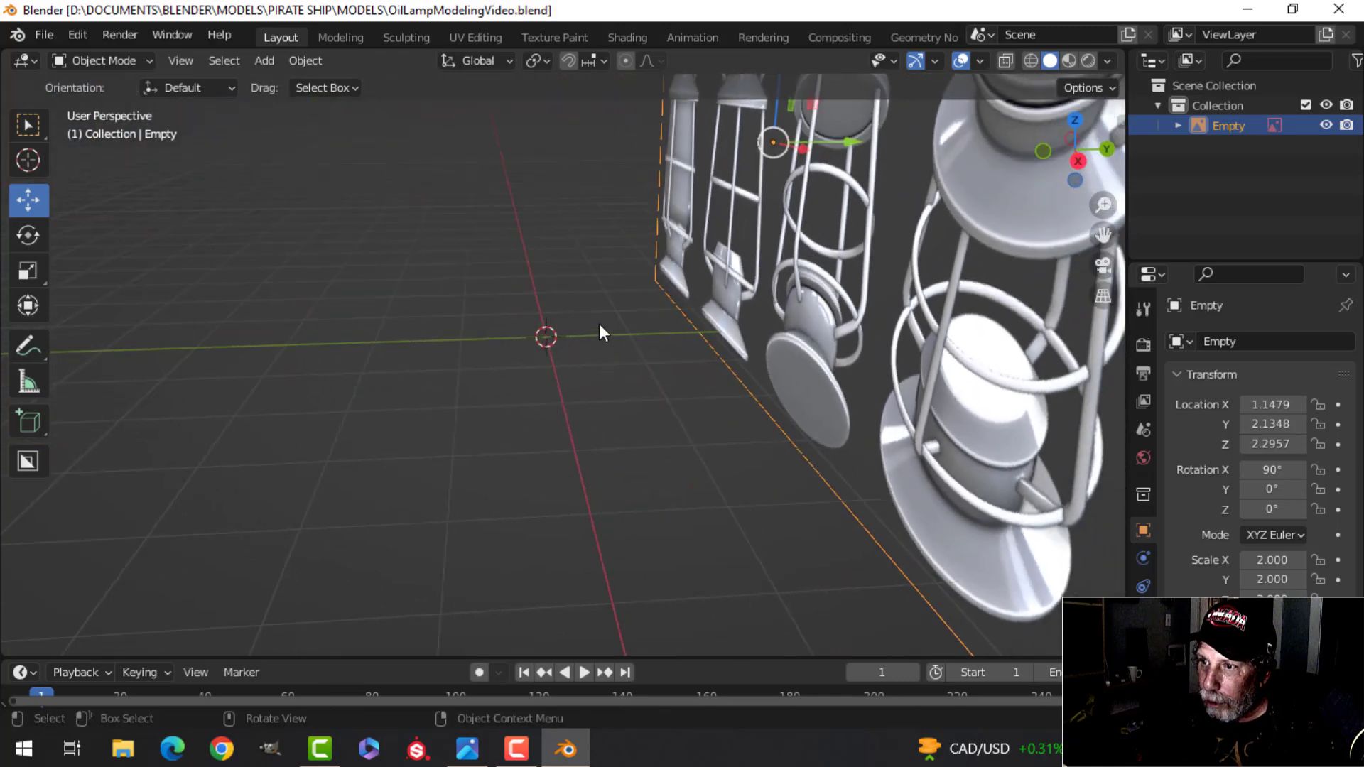
key("KP_1")
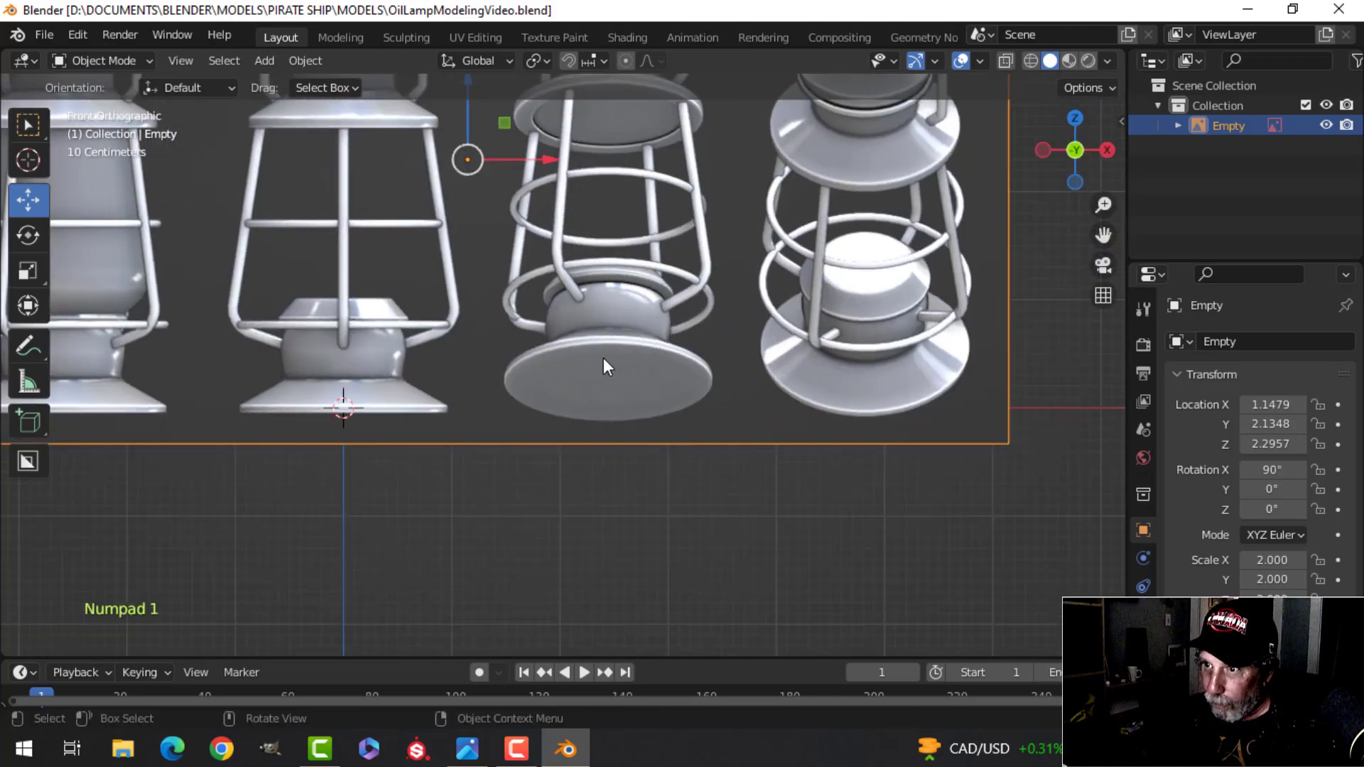
Step: Frame the lamp bases up close in front view and bring up the Add menu
middle_click_drag(402, 355, 564, 324, "shift")
scroll(564, 324, "up", 1)
key("shift+a")
Step: Add a mesh cylinder with 22 vertices
mouse_move(535, 299)
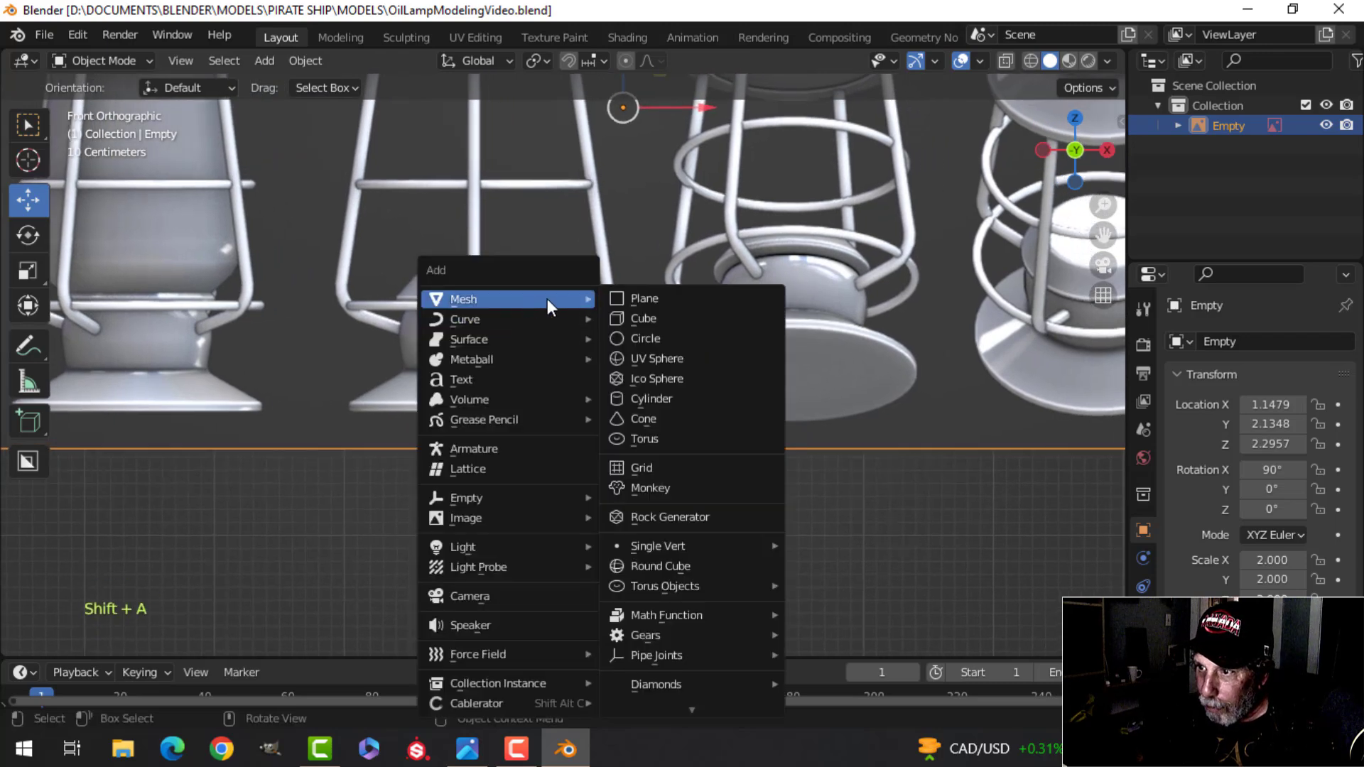
left_click(664, 395)
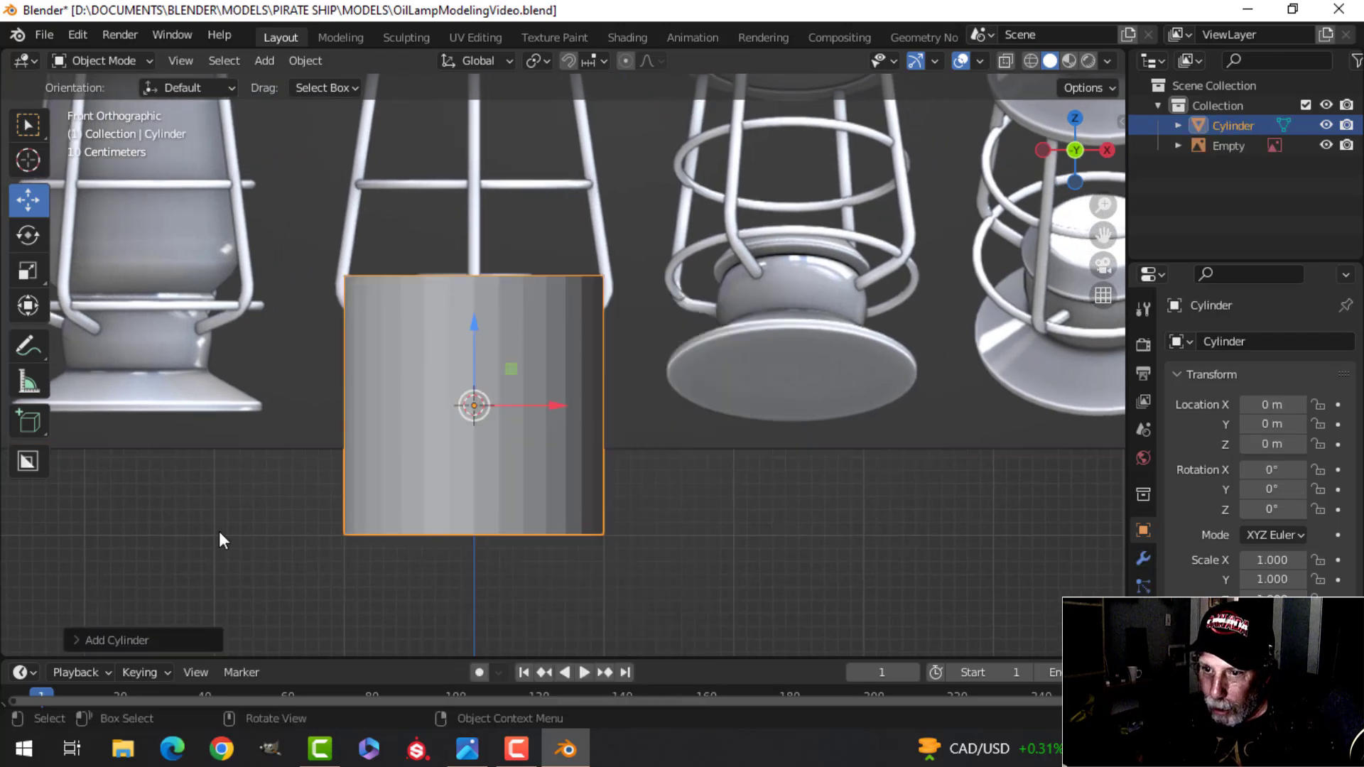
left_click(107, 639)
left_click(284, 399)
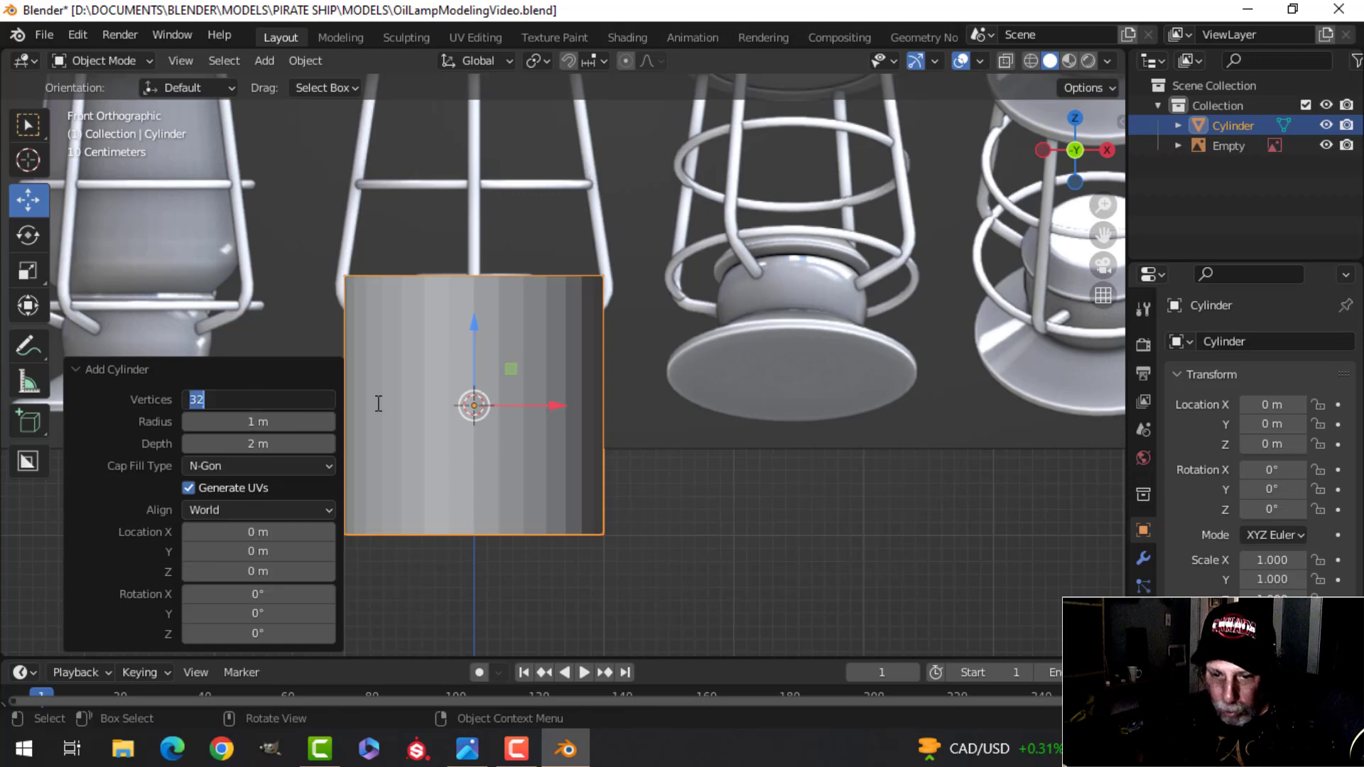
key("Return")
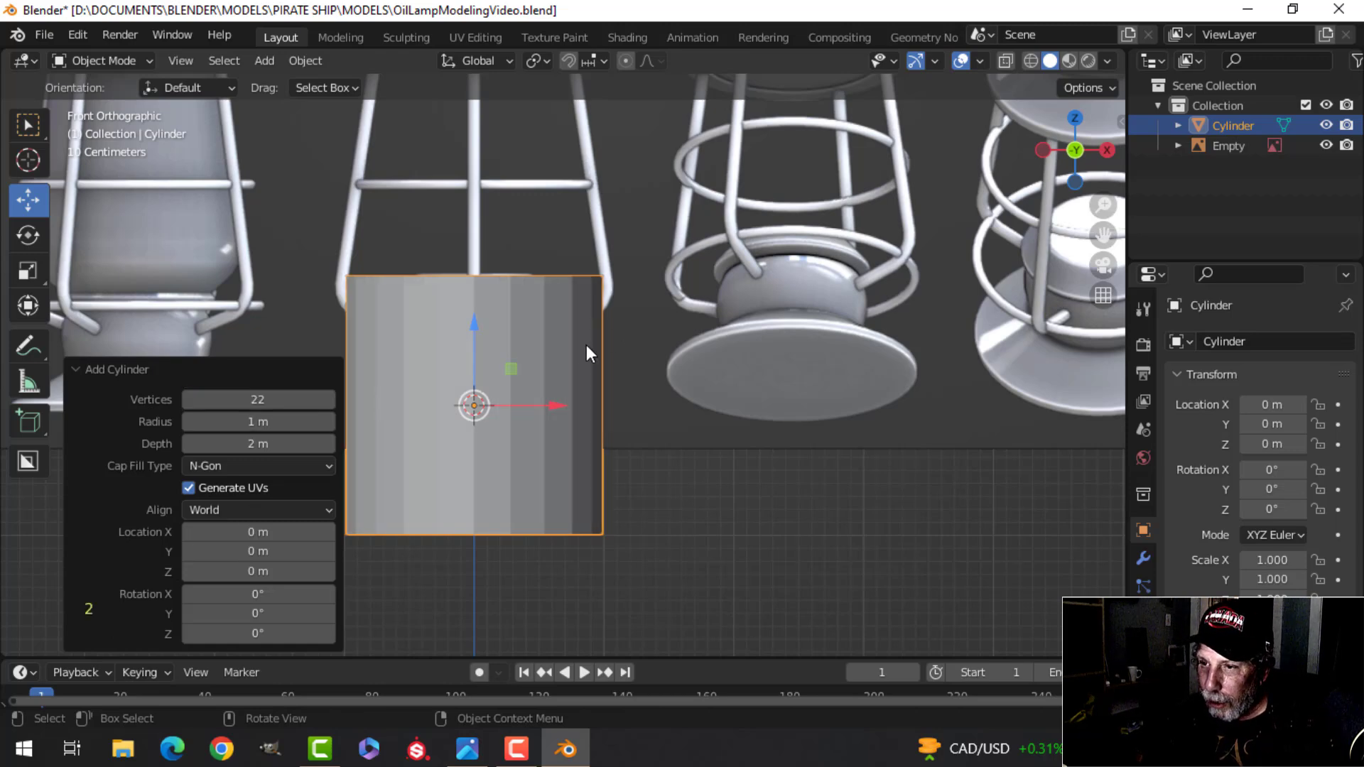
Step: Enter Edit Mode on the cylinder and switch the viewport to wireframe shading
key("Tab")
key("z")
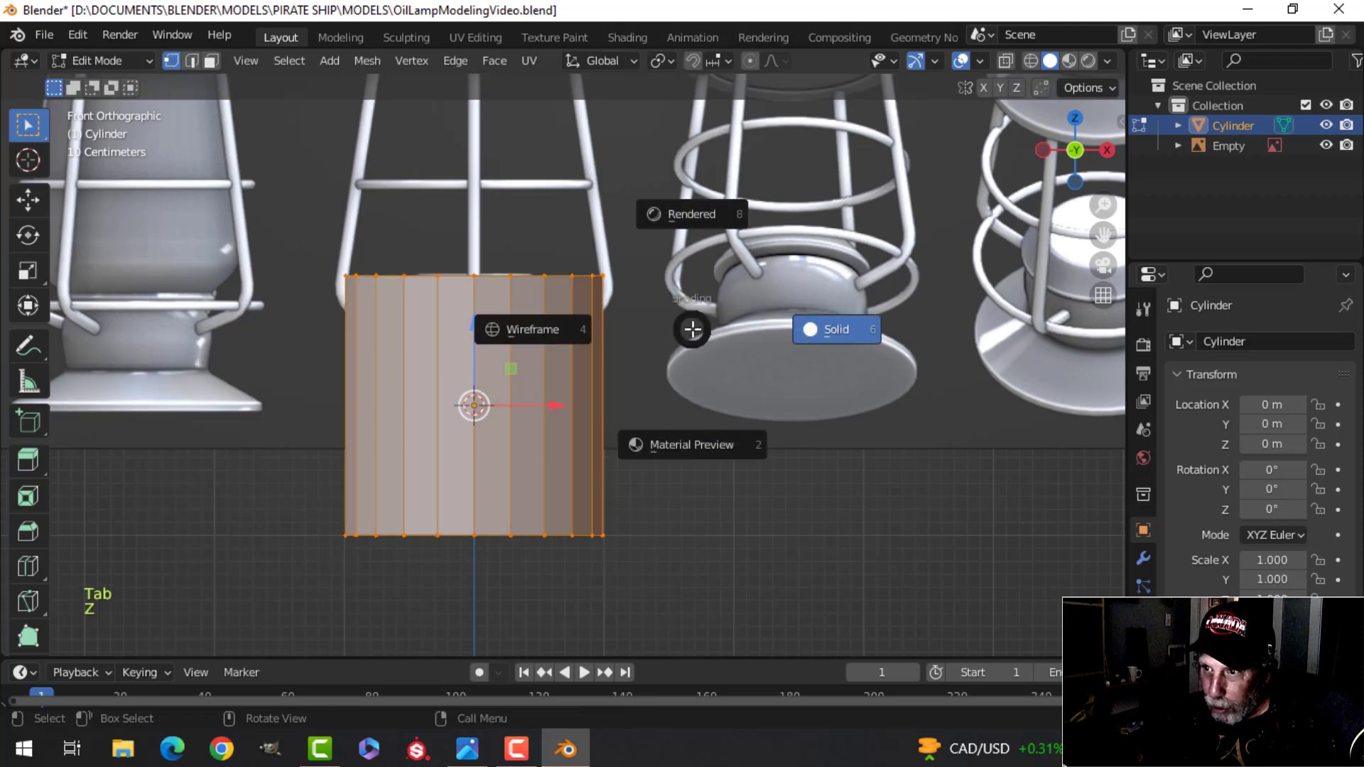
left_click(521, 331)
scroll(609, 334, "up", 2)
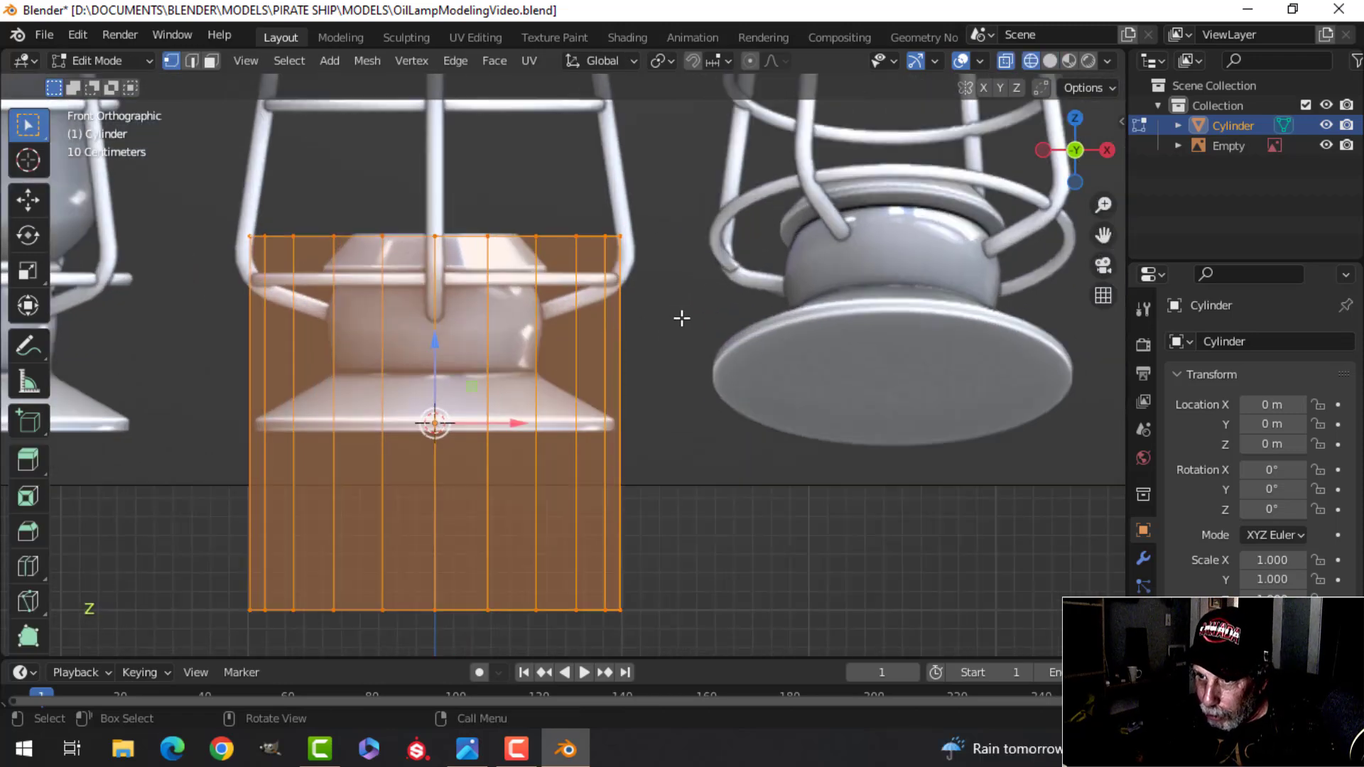
Step: Shrink the cylinder slightly, then flatten it along Z to 0.029 into a thin disc
key("s")
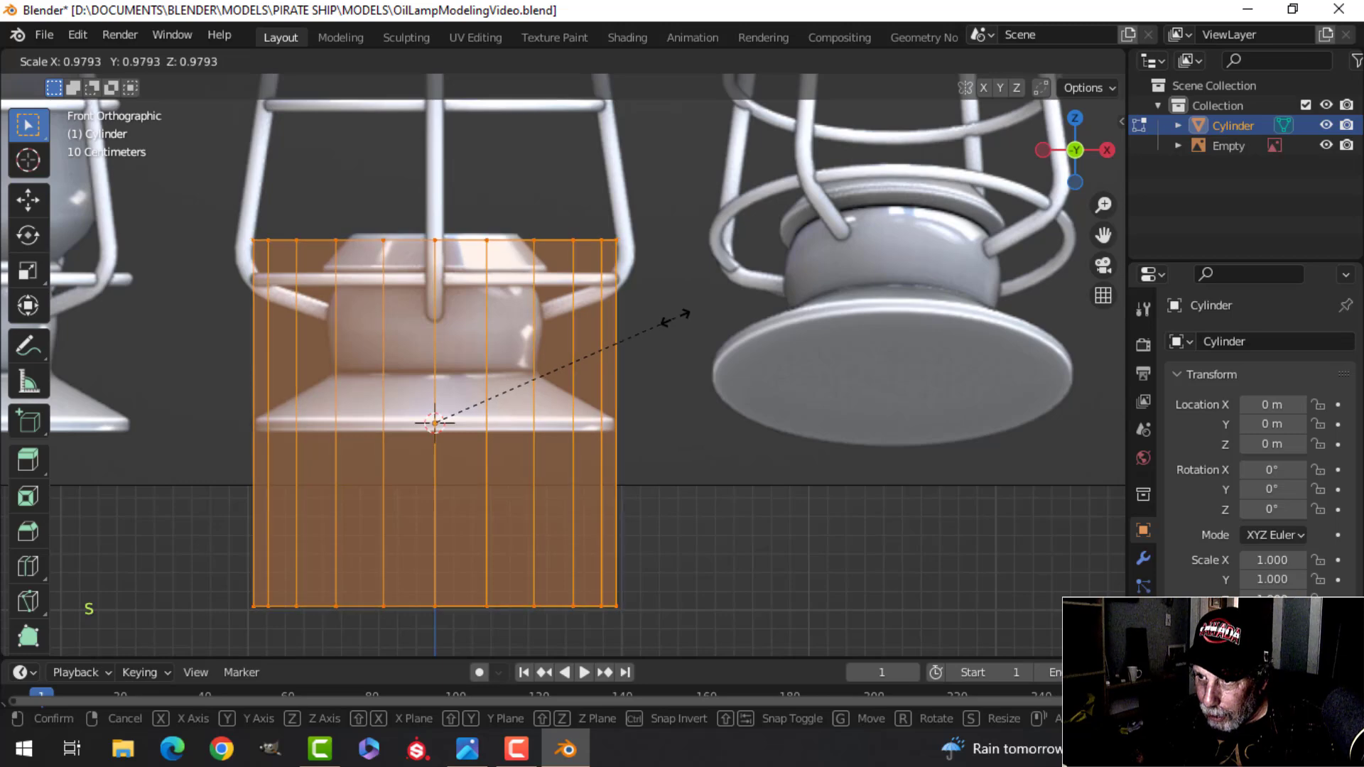
left_click(676, 316)
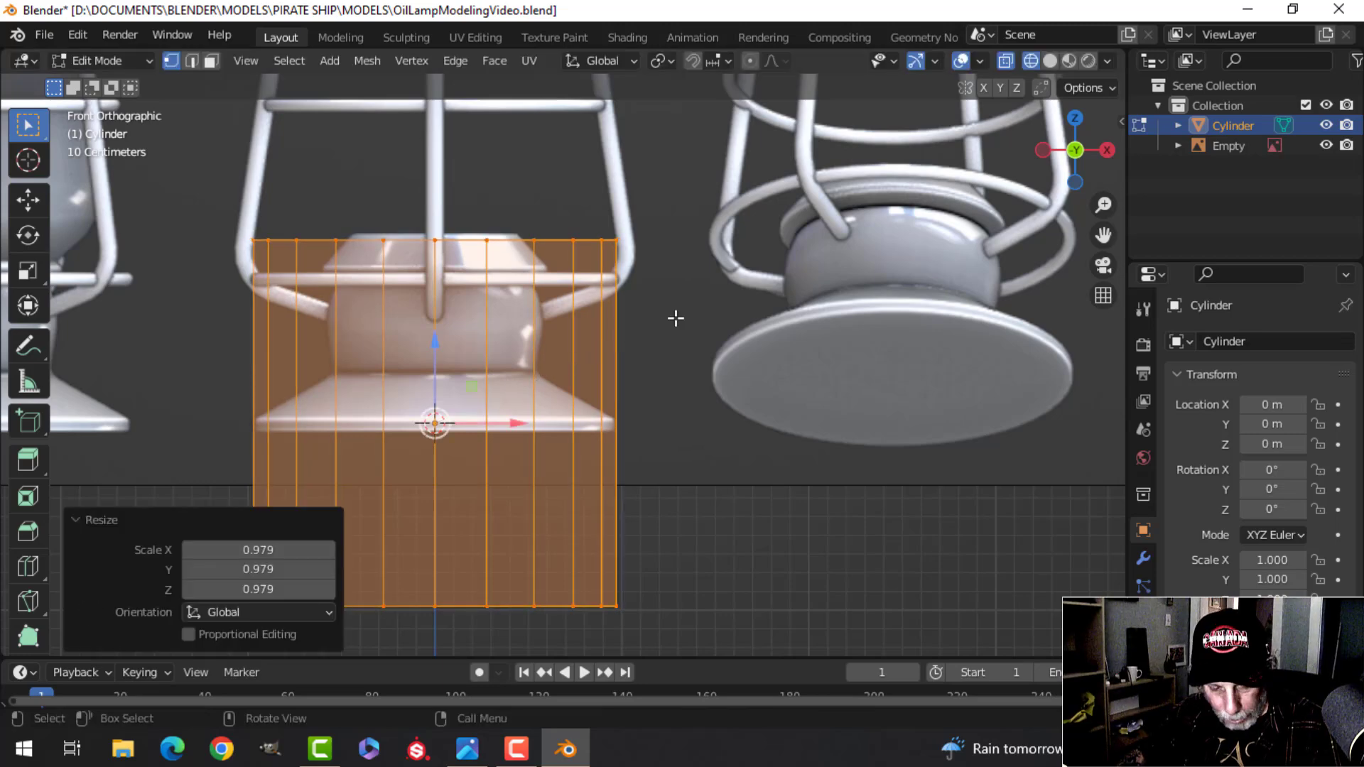
key("s")
key("z")
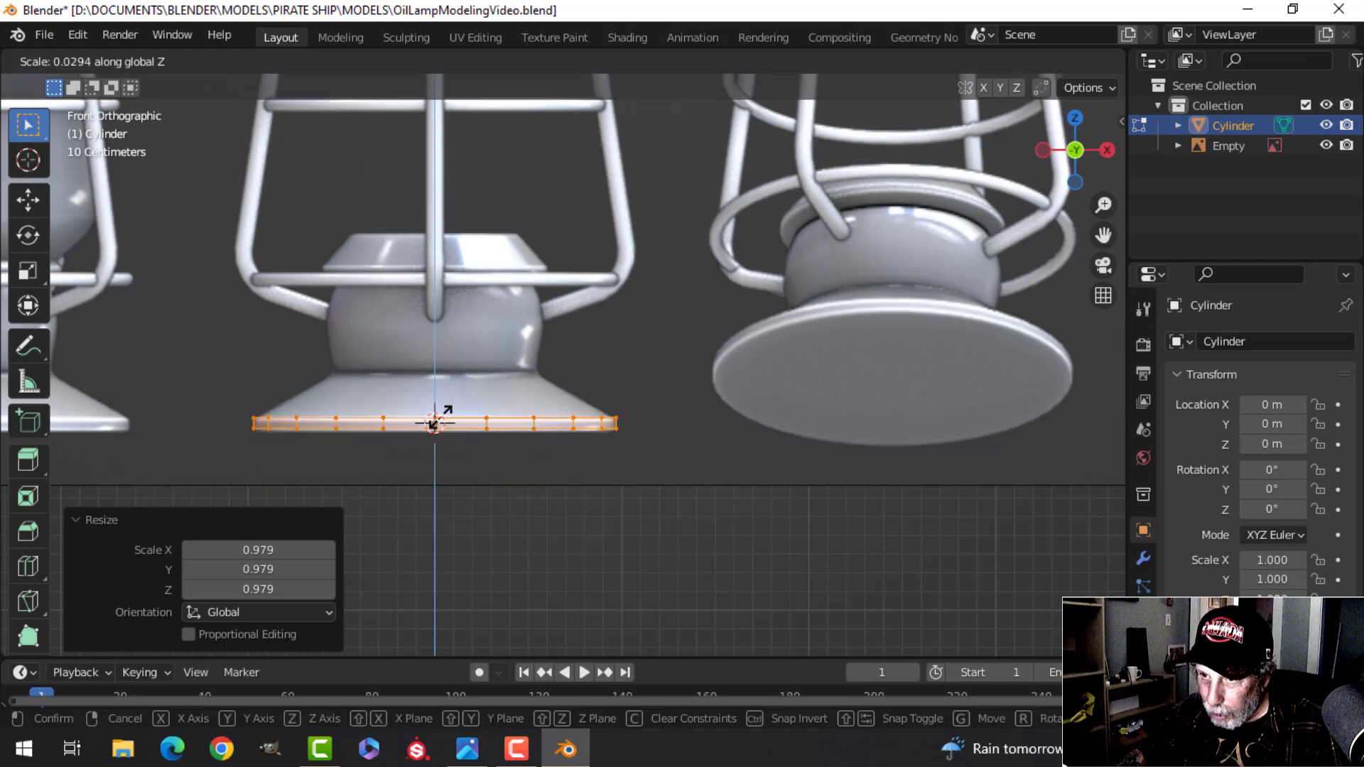
left_click(435, 423)
scroll(569, 353, "up", 3)
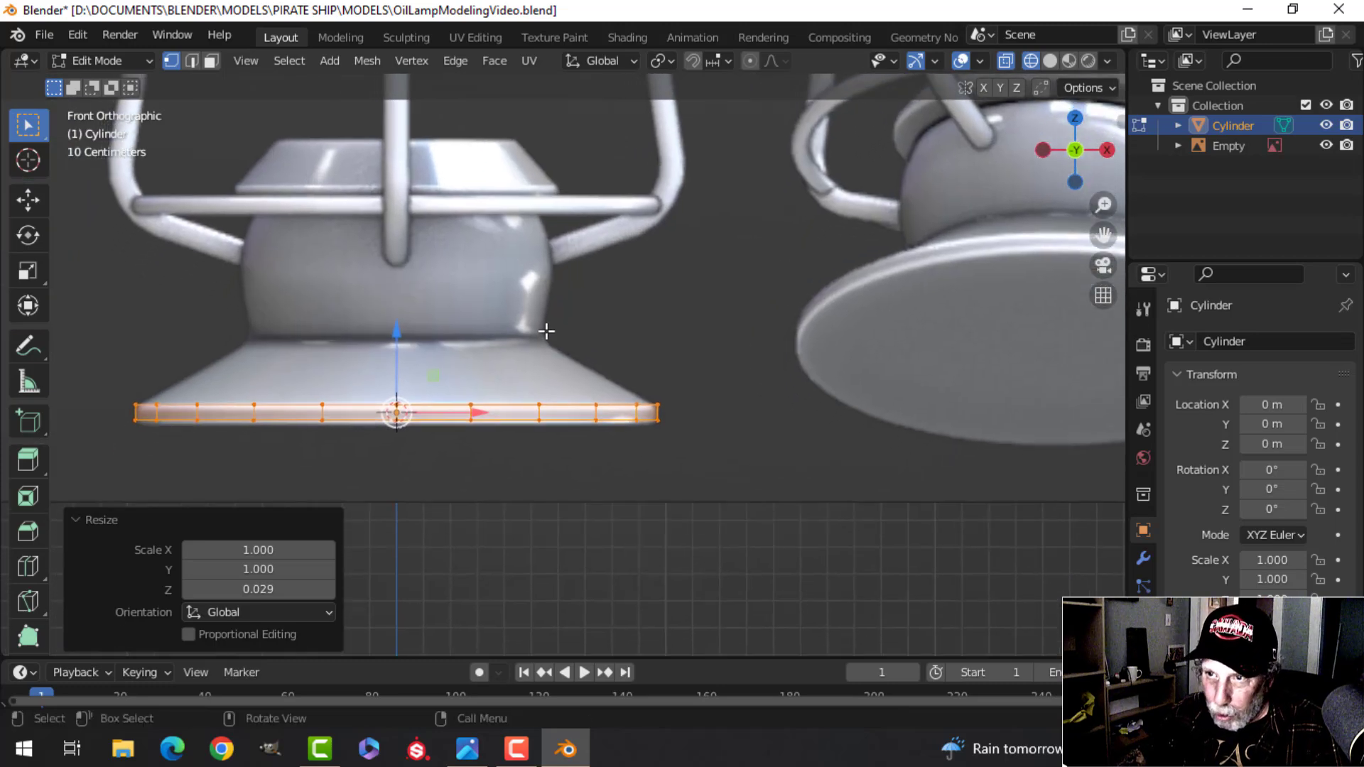
scroll(542, 331, "down", 2)
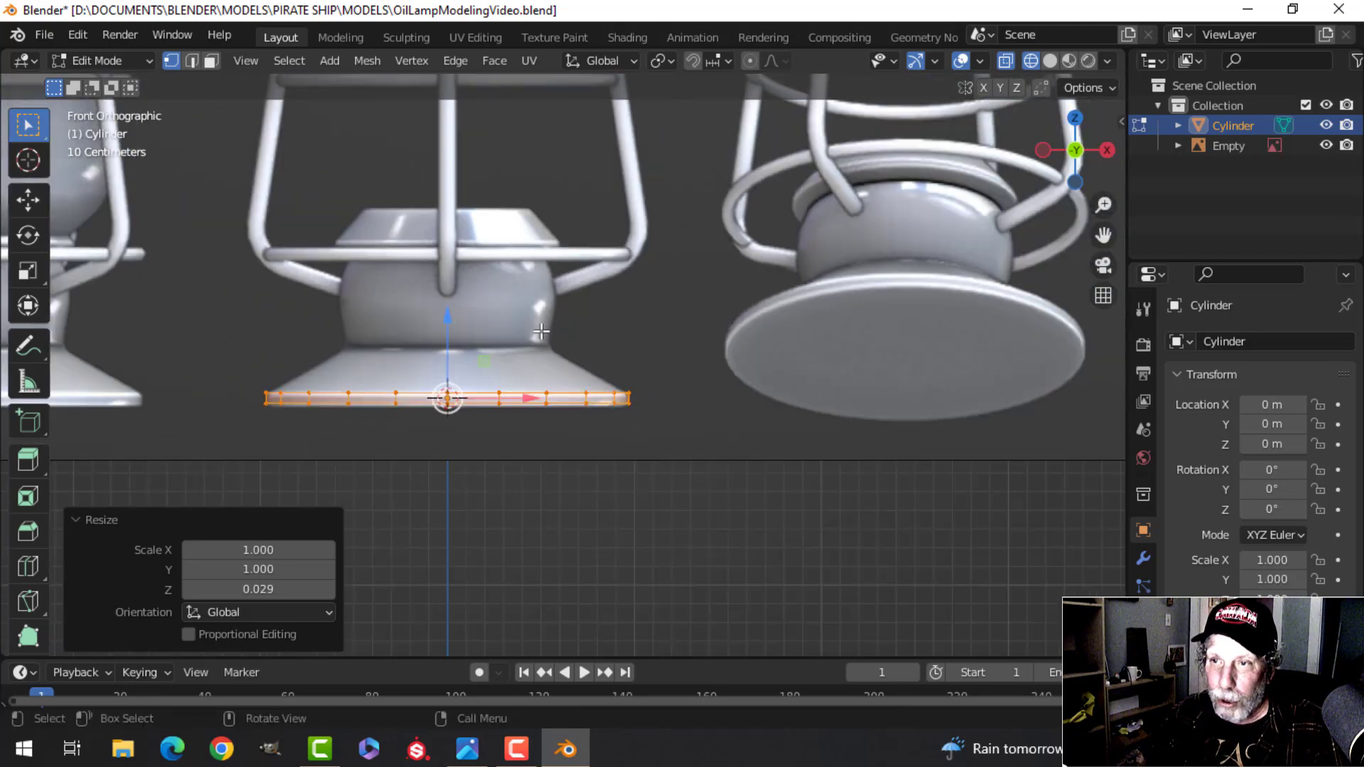
scroll(537, 332, "up", 1)
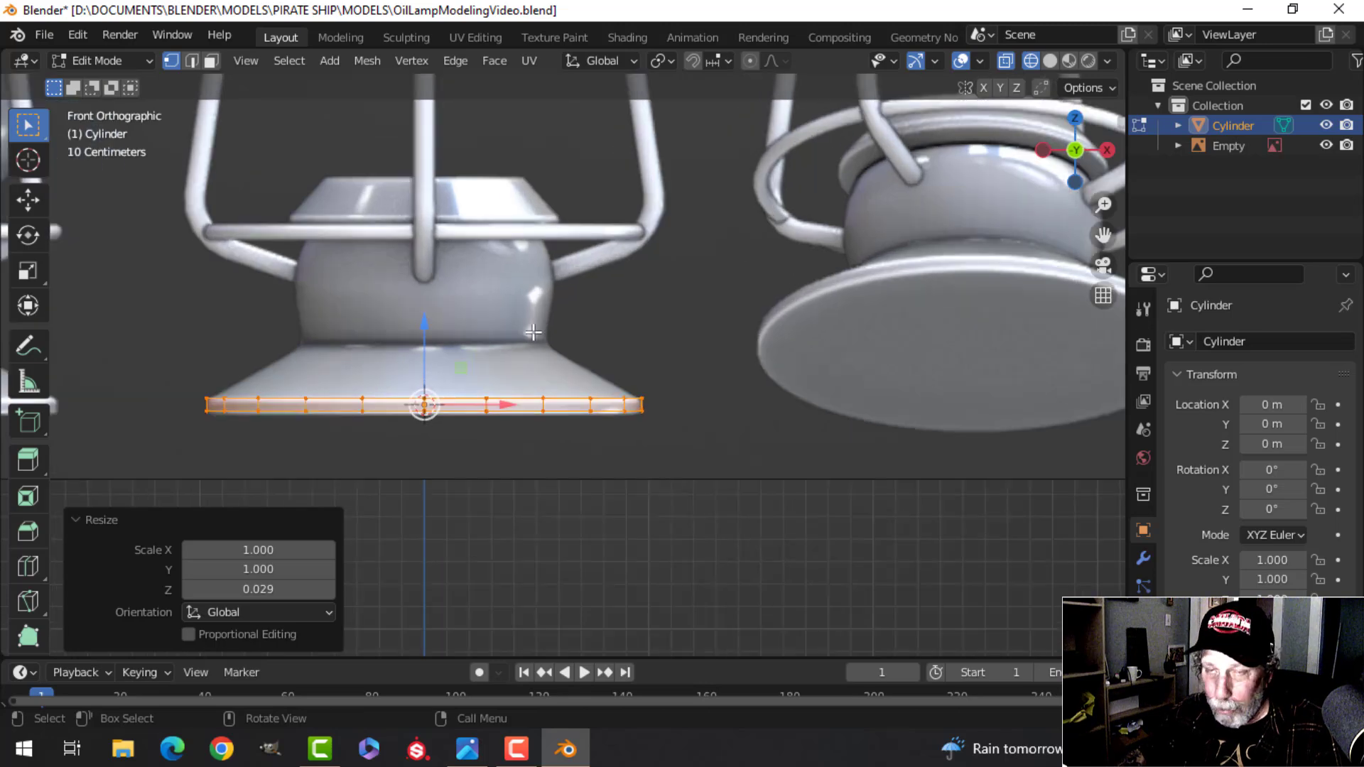
Step: Deselect all and box-select the disc's top ring of vertices
middle_click_drag(545, 314, 611, 312, "shift")
scroll(629, 320, "up", 1)
key("alt+a")
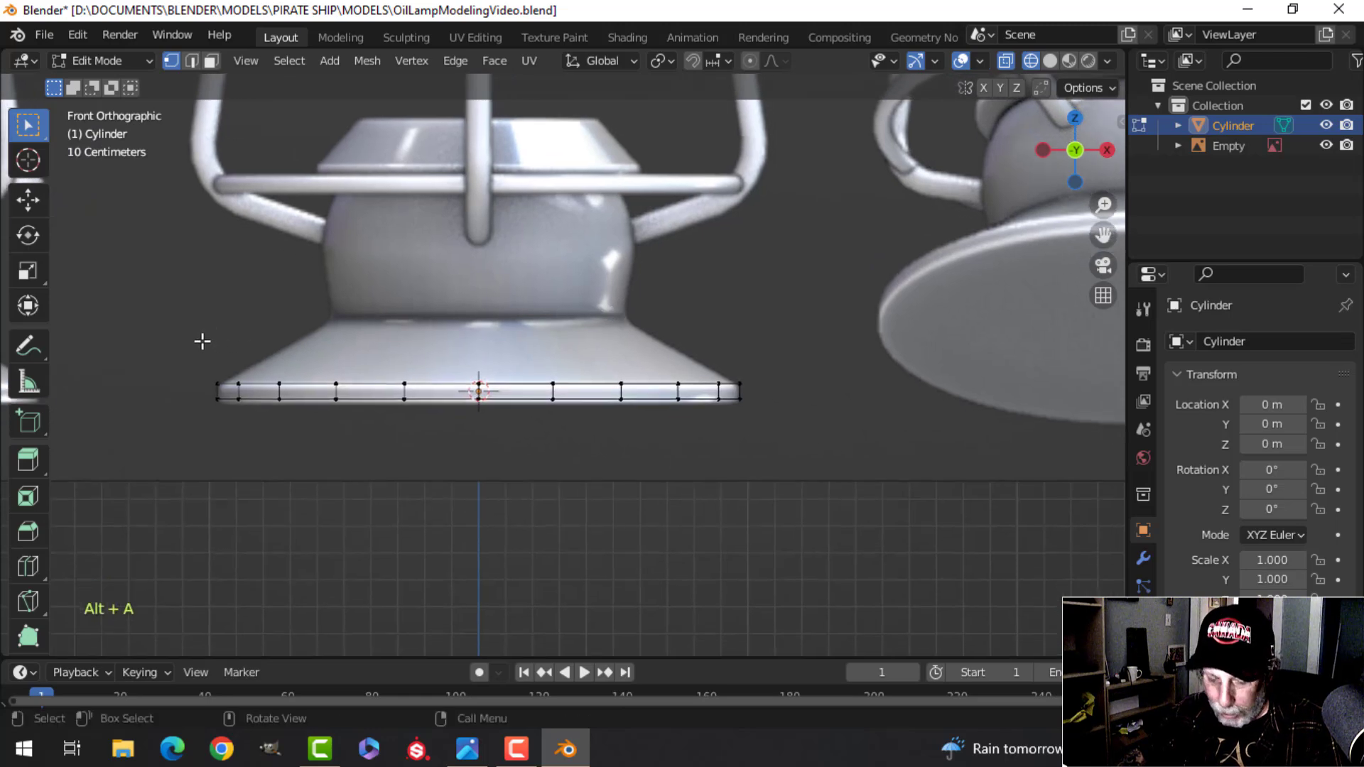
key("b")
left_click_drag(163, 334, 764, 390)
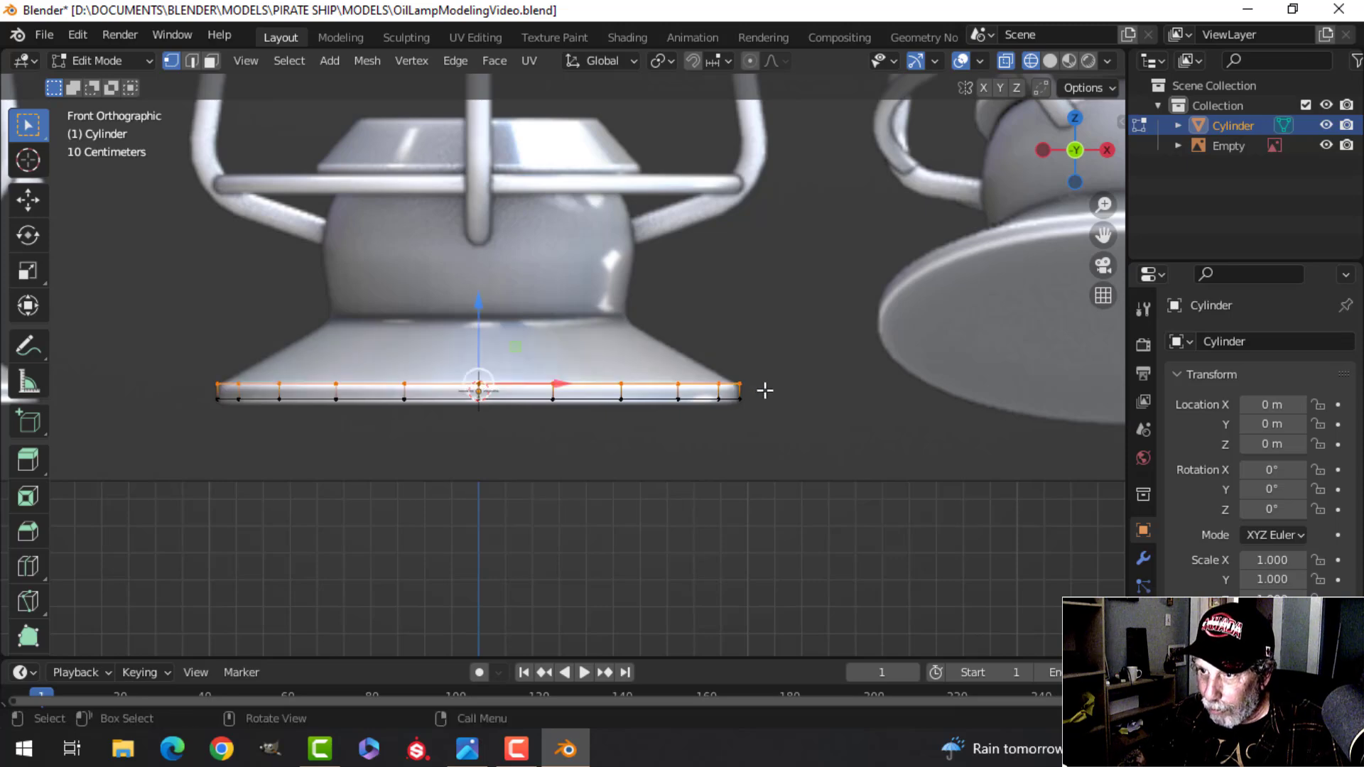
middle_click_drag(557, 339, 533, 347, "shift")
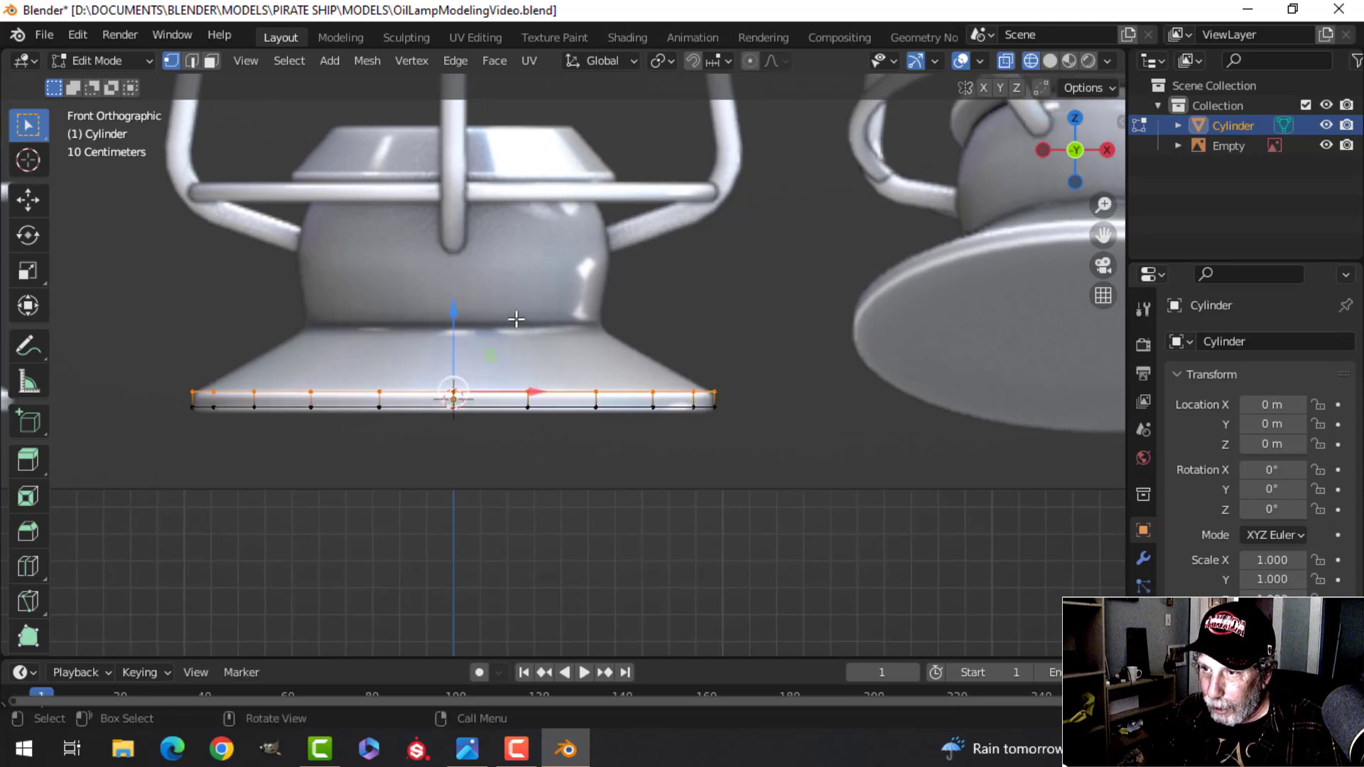
Step: Extrude the top ring and shrink it to 0.547 to form a sloped flare
key("e")
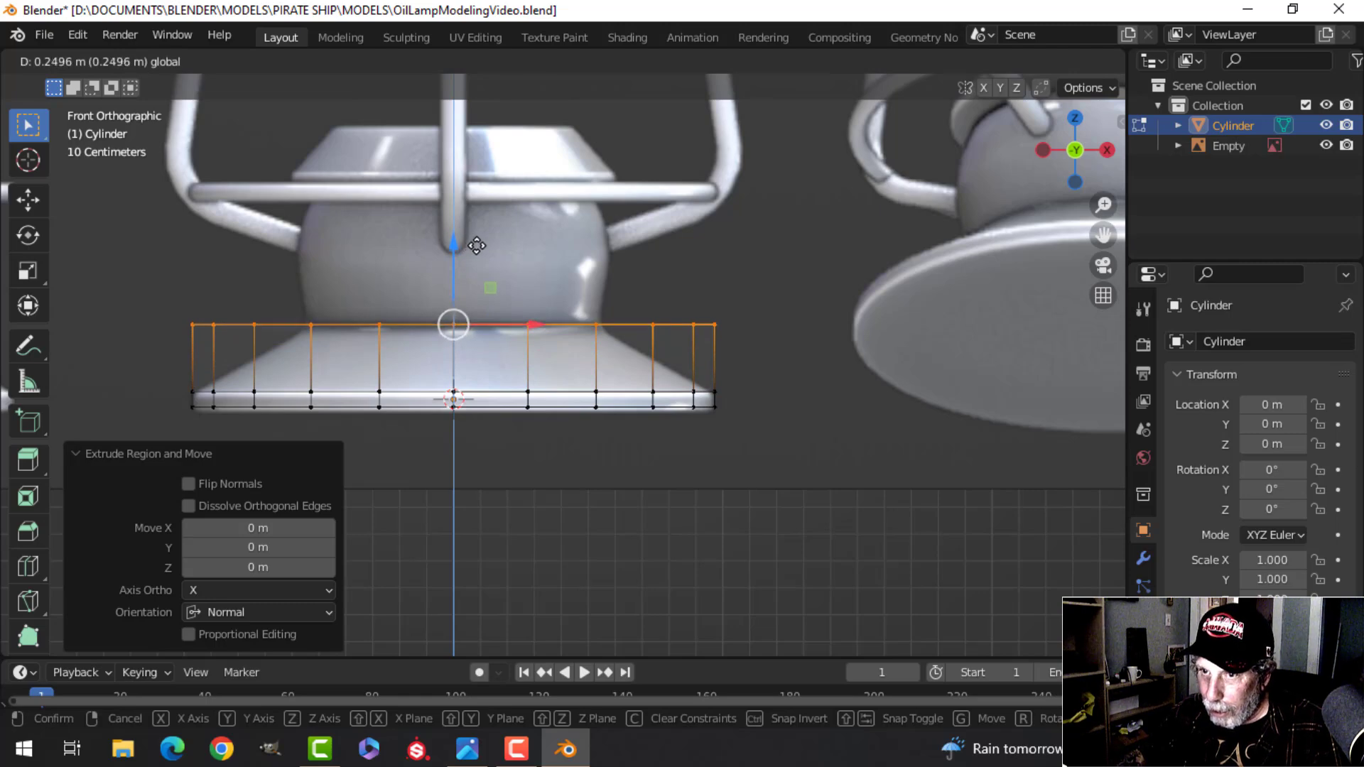
left_click(477, 245)
left_click(27, 200)
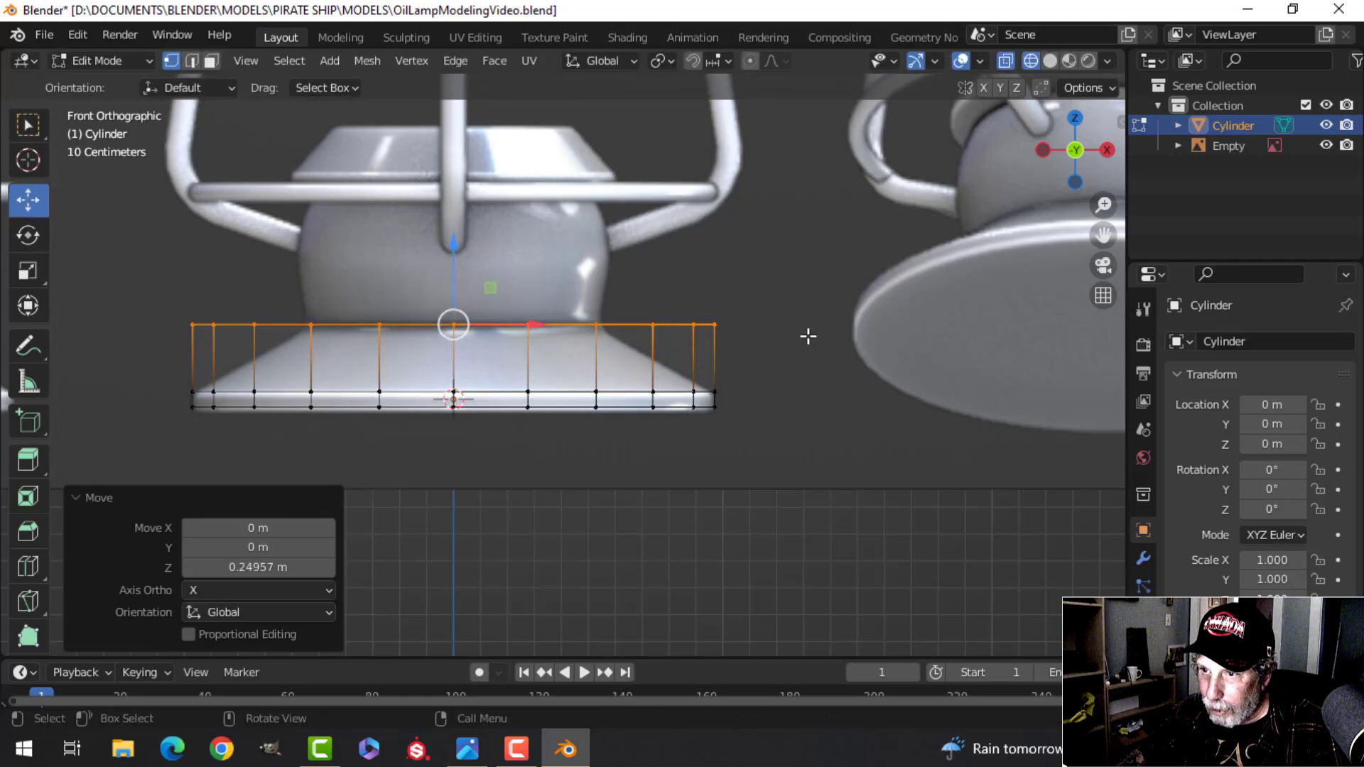
key("s")
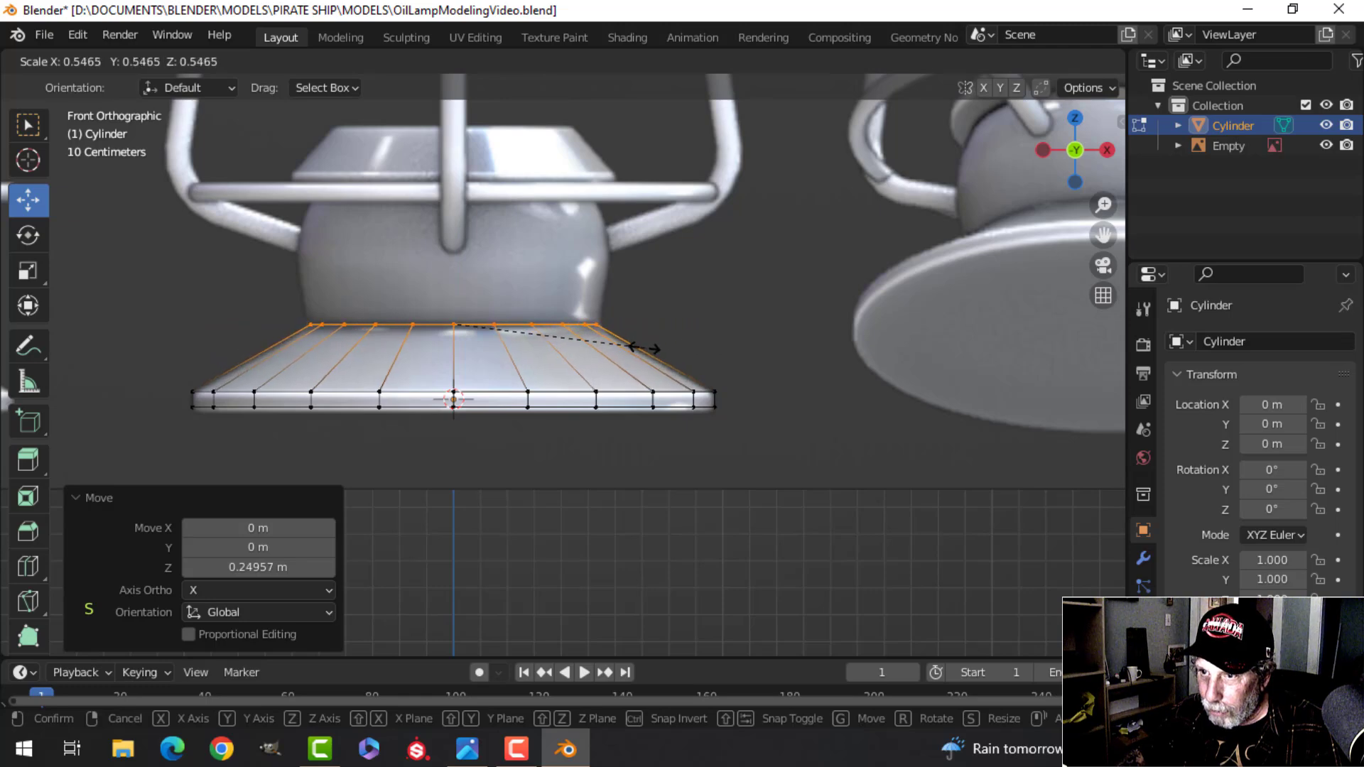
left_click(644, 348)
Step: Extrude the top loop straight up about 0.5 m into a straight wall
middle_click_drag(490, 305, 518, 365, "shift")
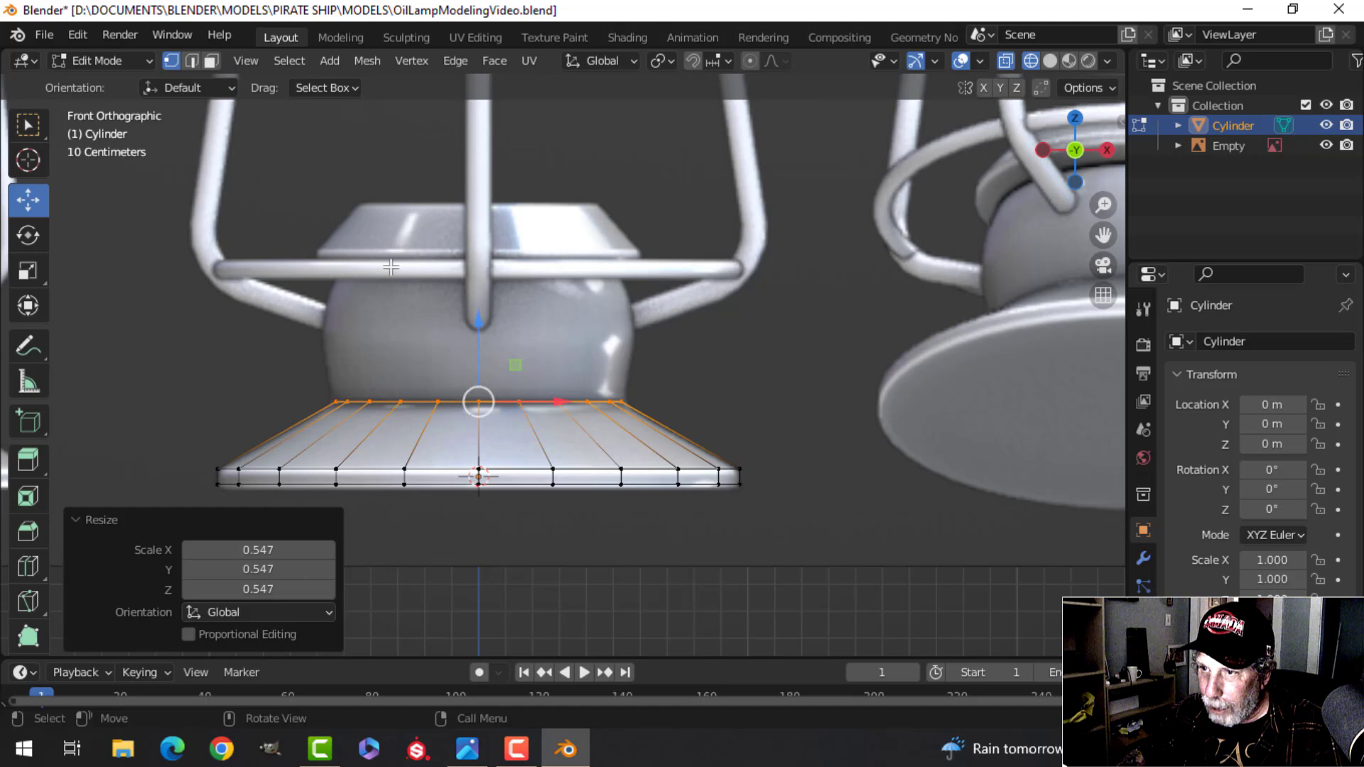
middle_click_drag(969, 284, 734, 326, "shift")
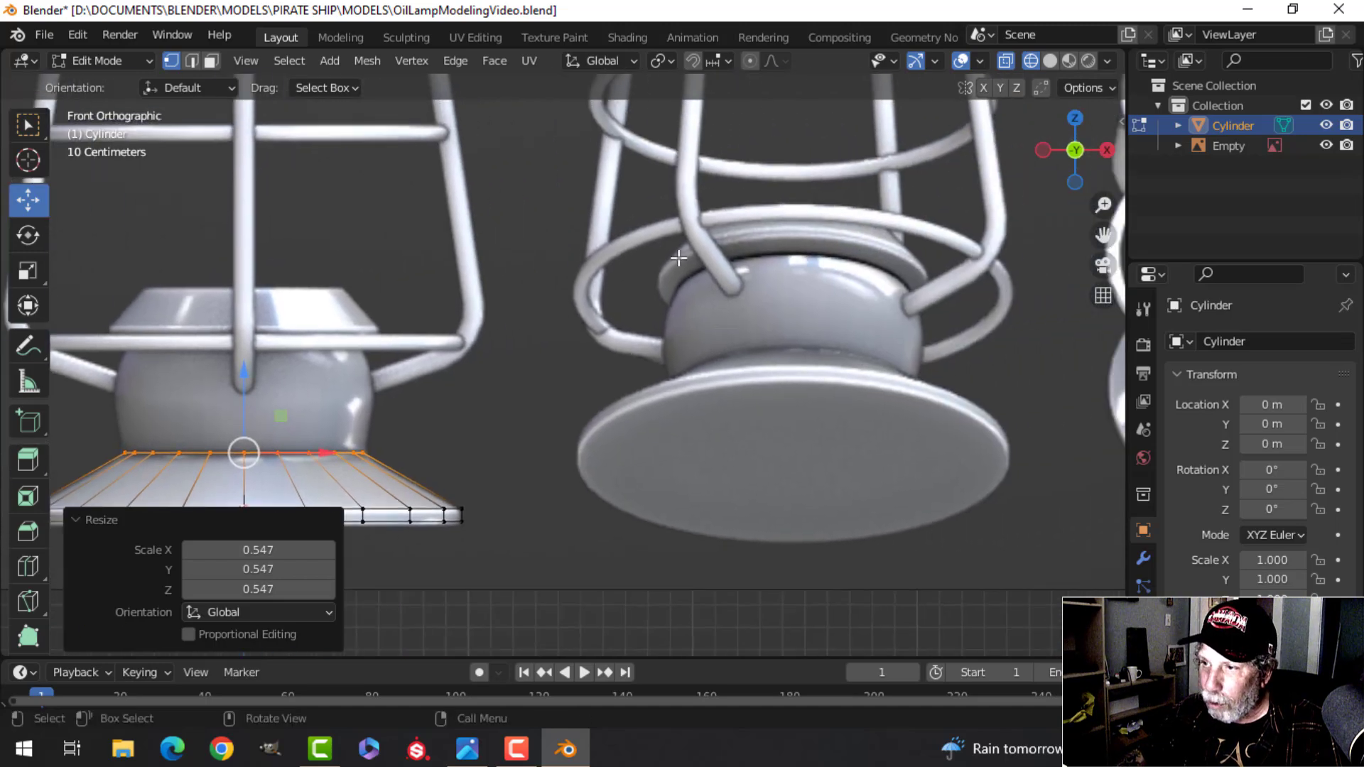
middle_click_drag(410, 362, 594, 339, "shift")
key("e")
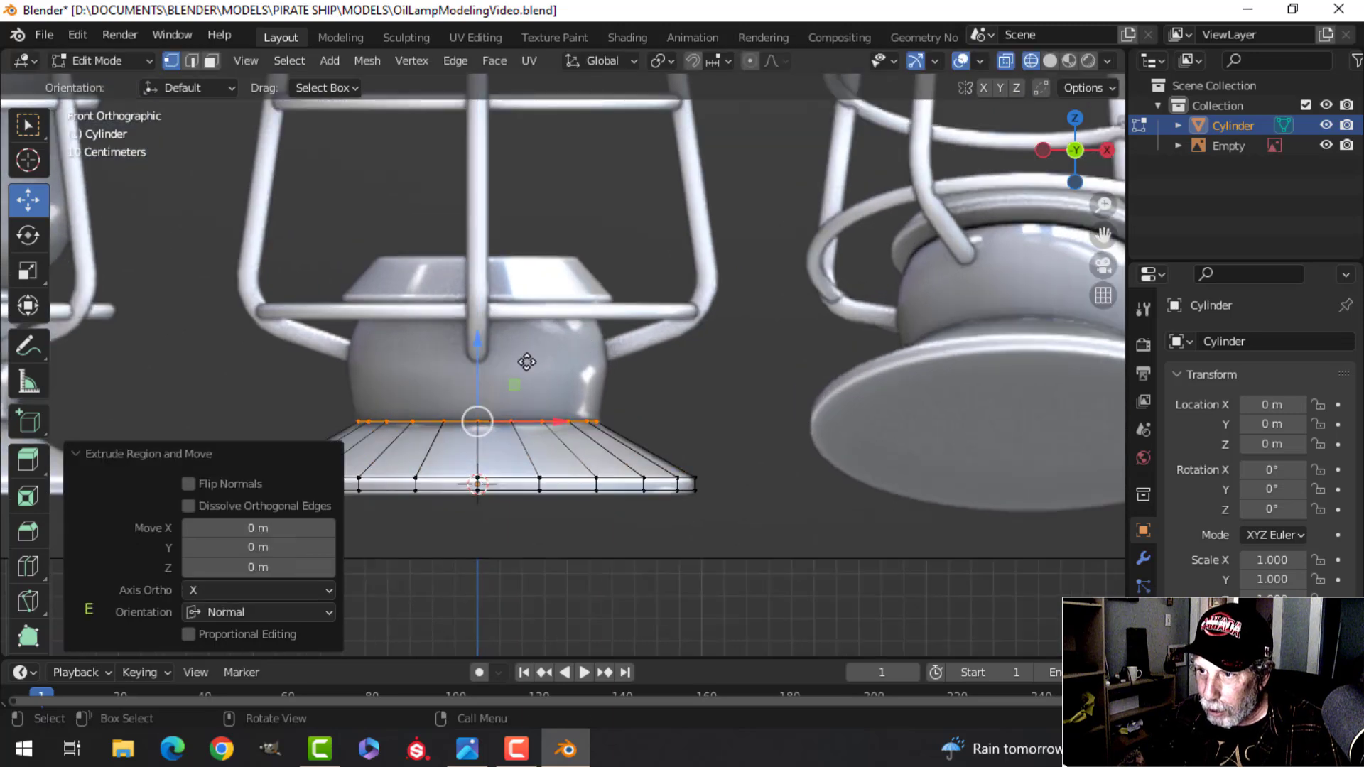
key("z")
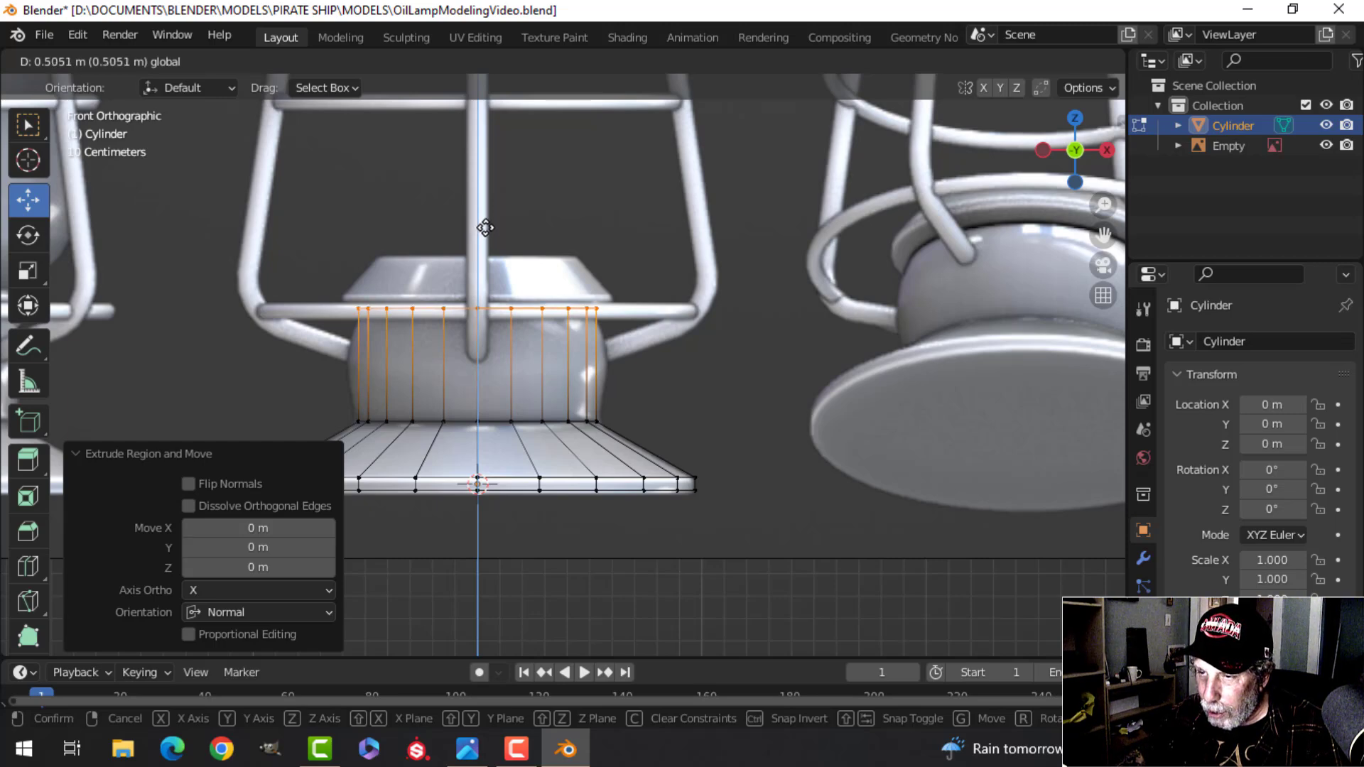
left_click(485, 228)
Step: Extrude the top loop in place and widen it to 1.129 for a rim
scroll(600, 313, "up", 2)
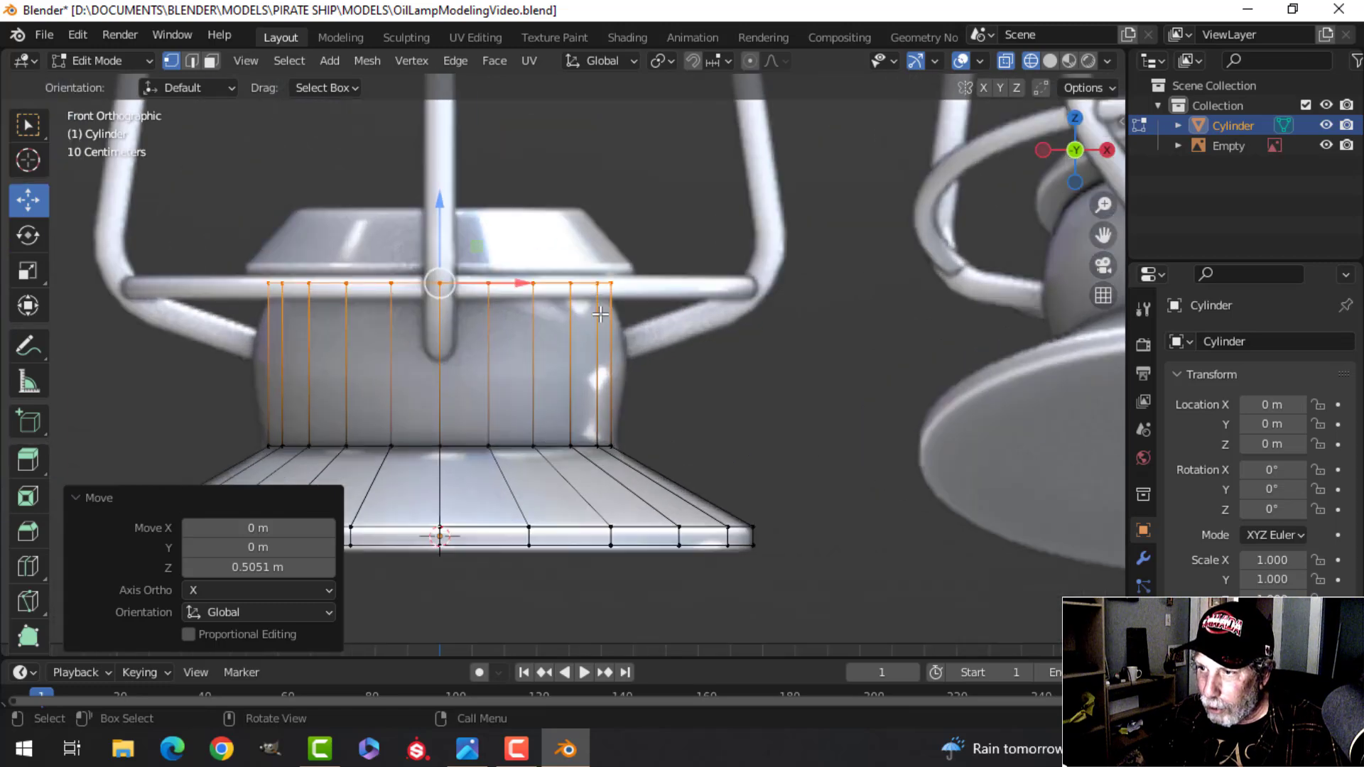
middle_click_drag(661, 328, 724, 321, "shift")
key("e")
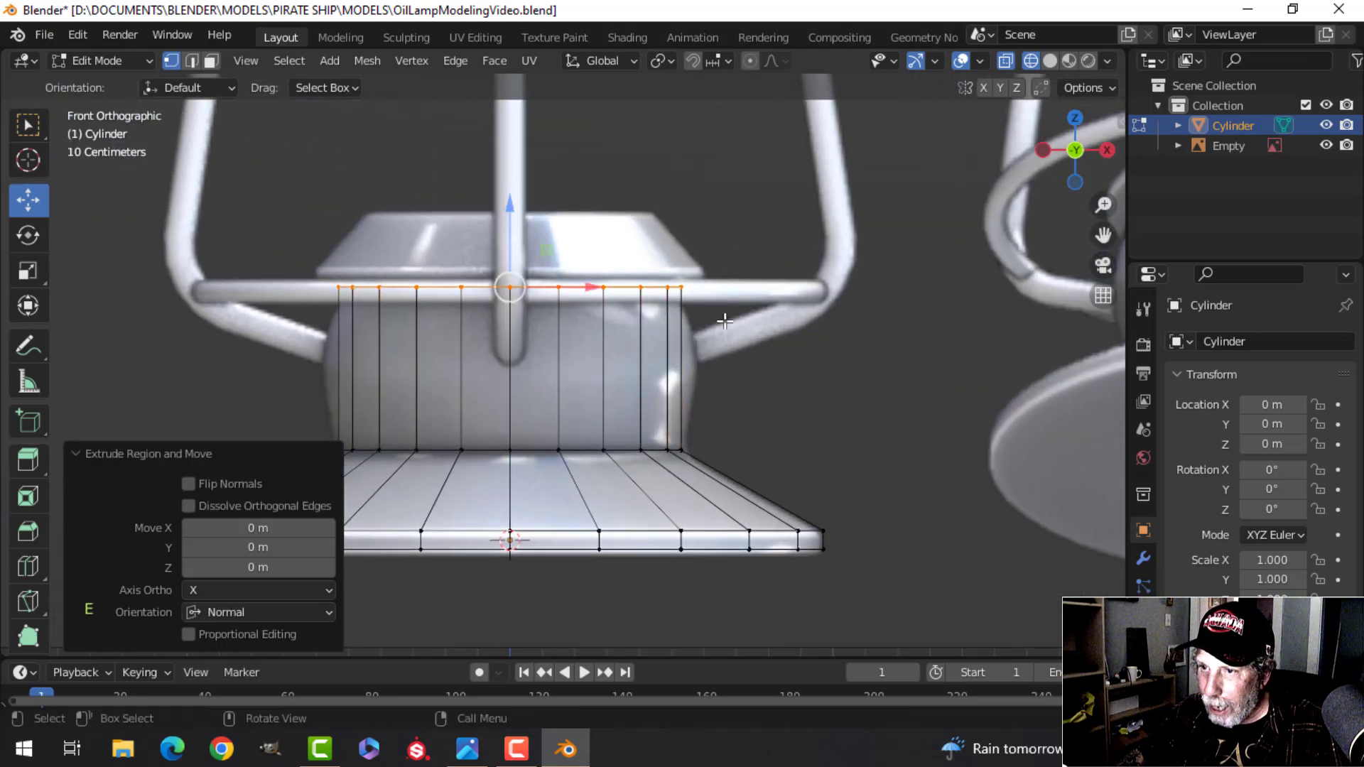
key("s")
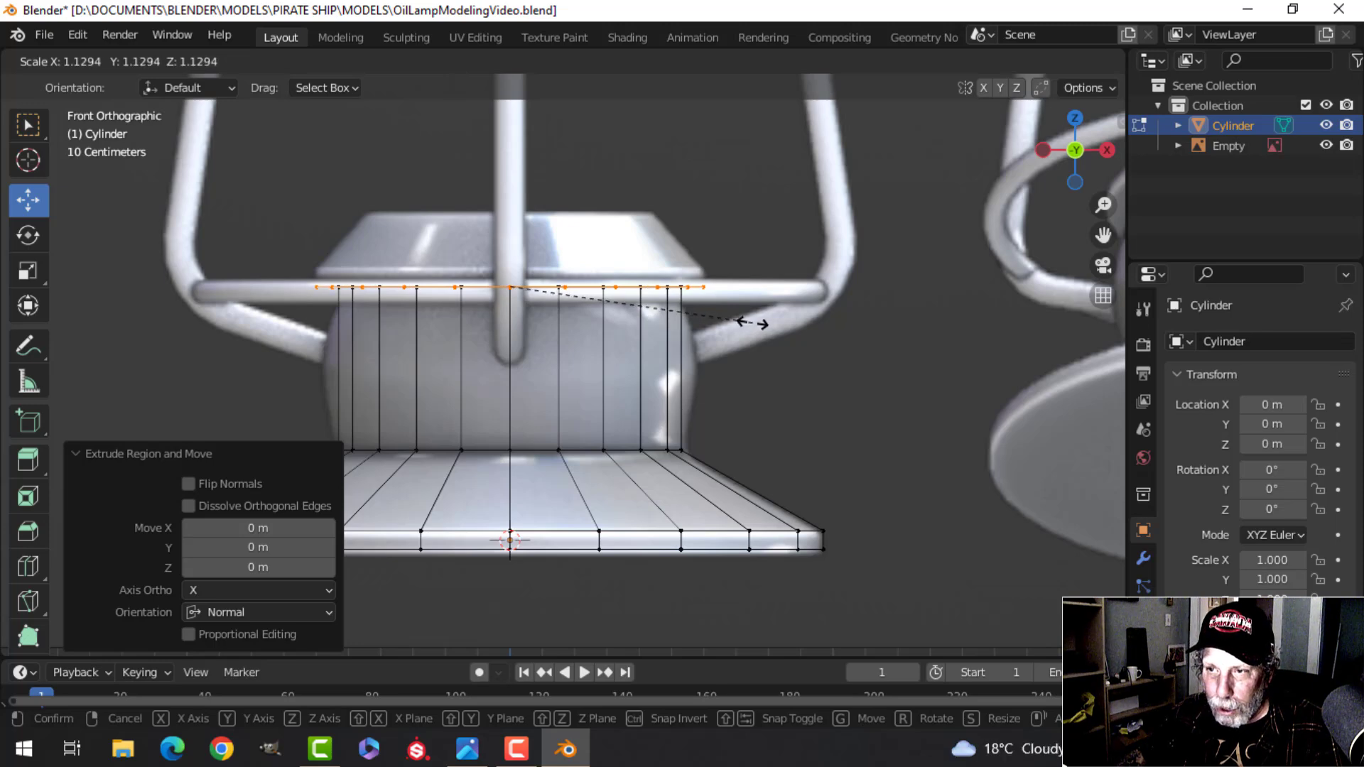
left_click(753, 324)
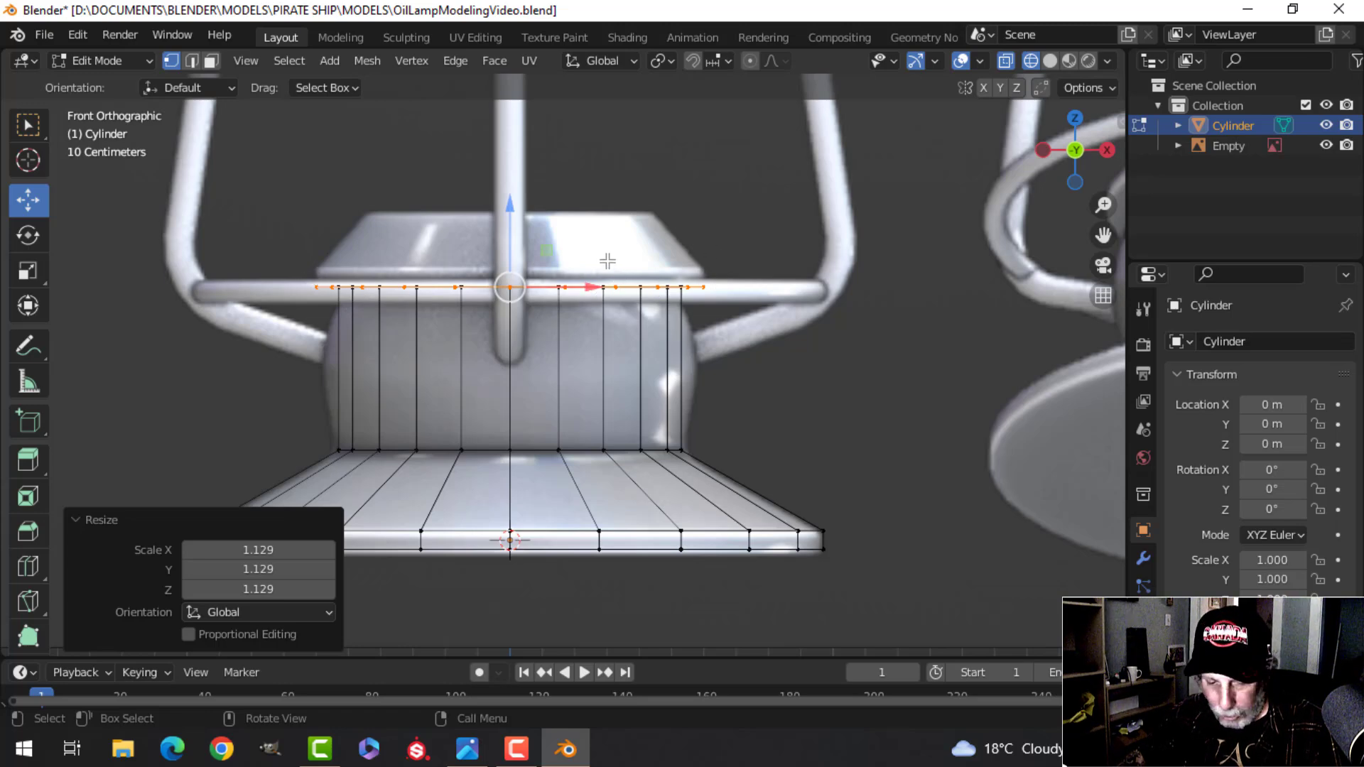
Step: Extrude the rim upward twice, about 0.17 m, and taper the top loop to 0.741
key("e")
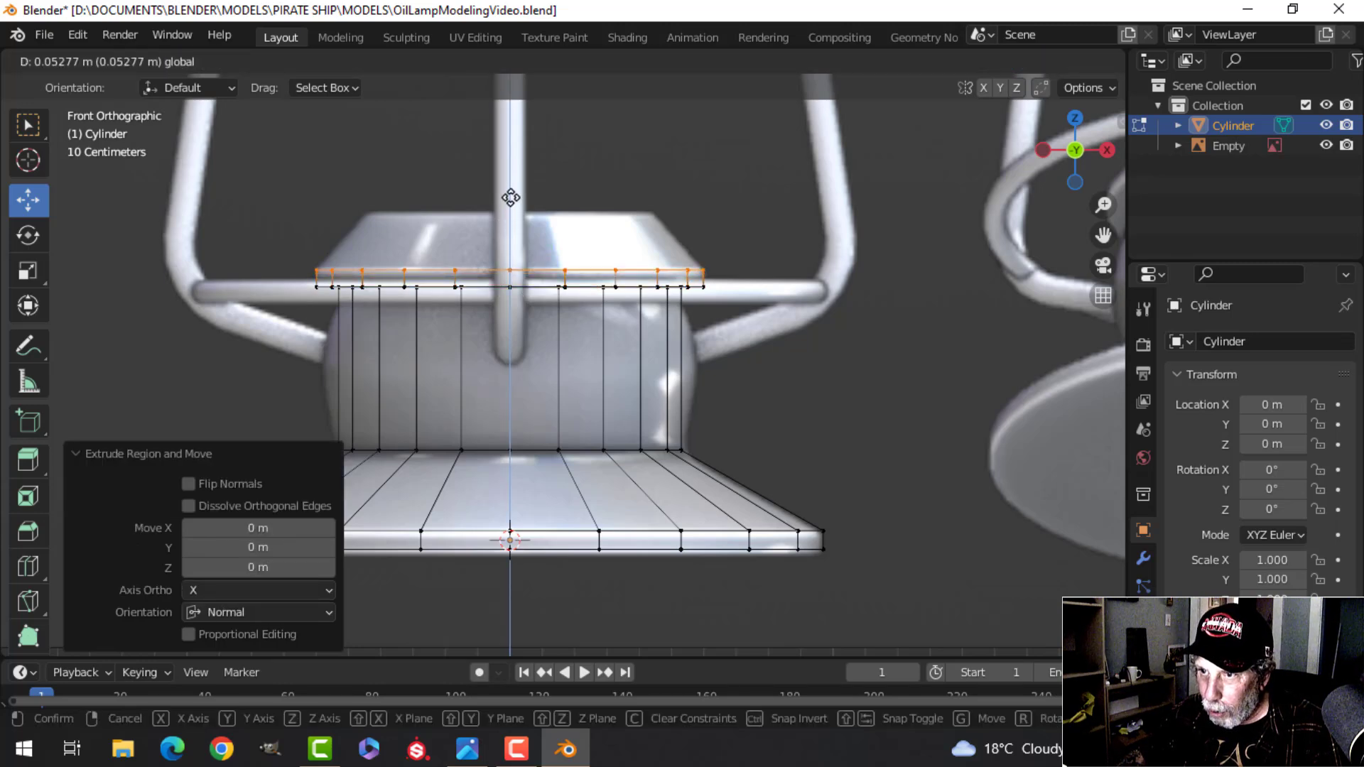
left_click(511, 197)
middle_click_drag(533, 209, 505, 236, "shift")
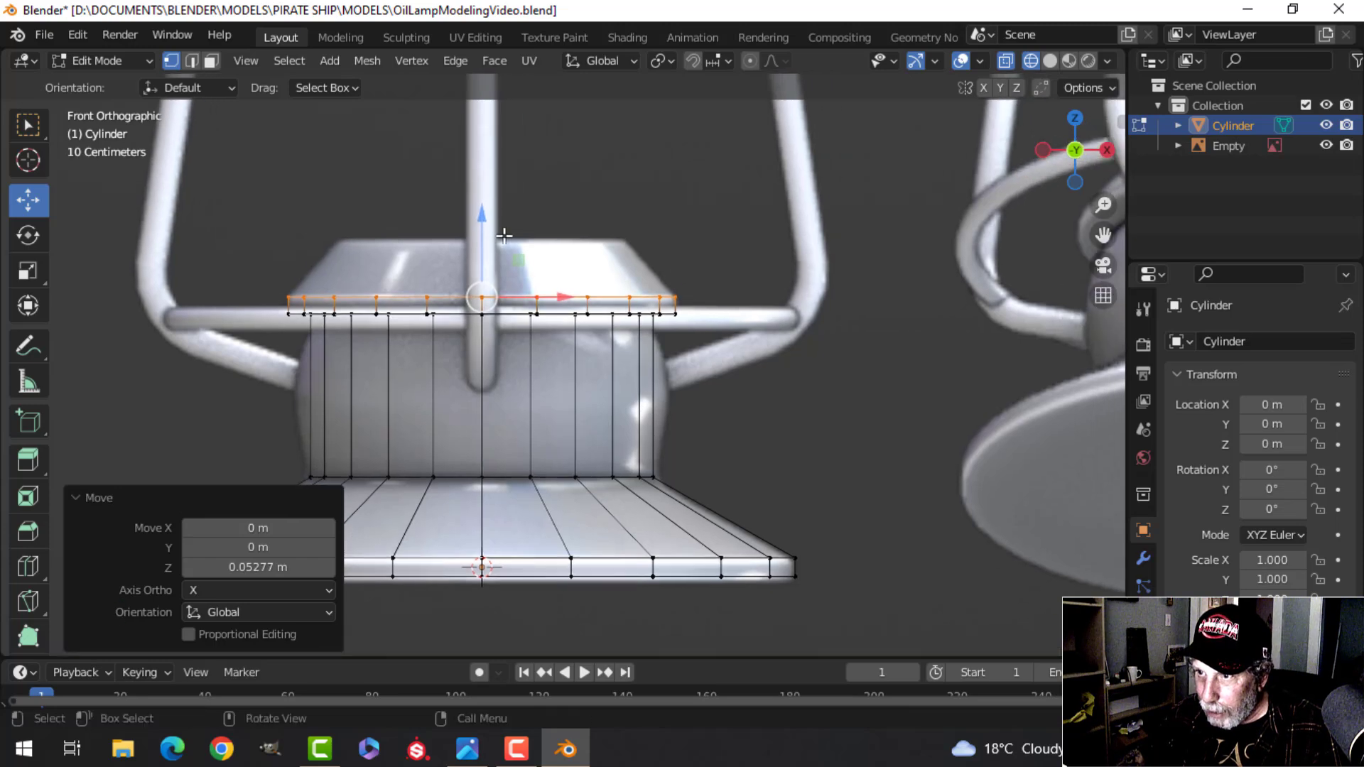
key("e")
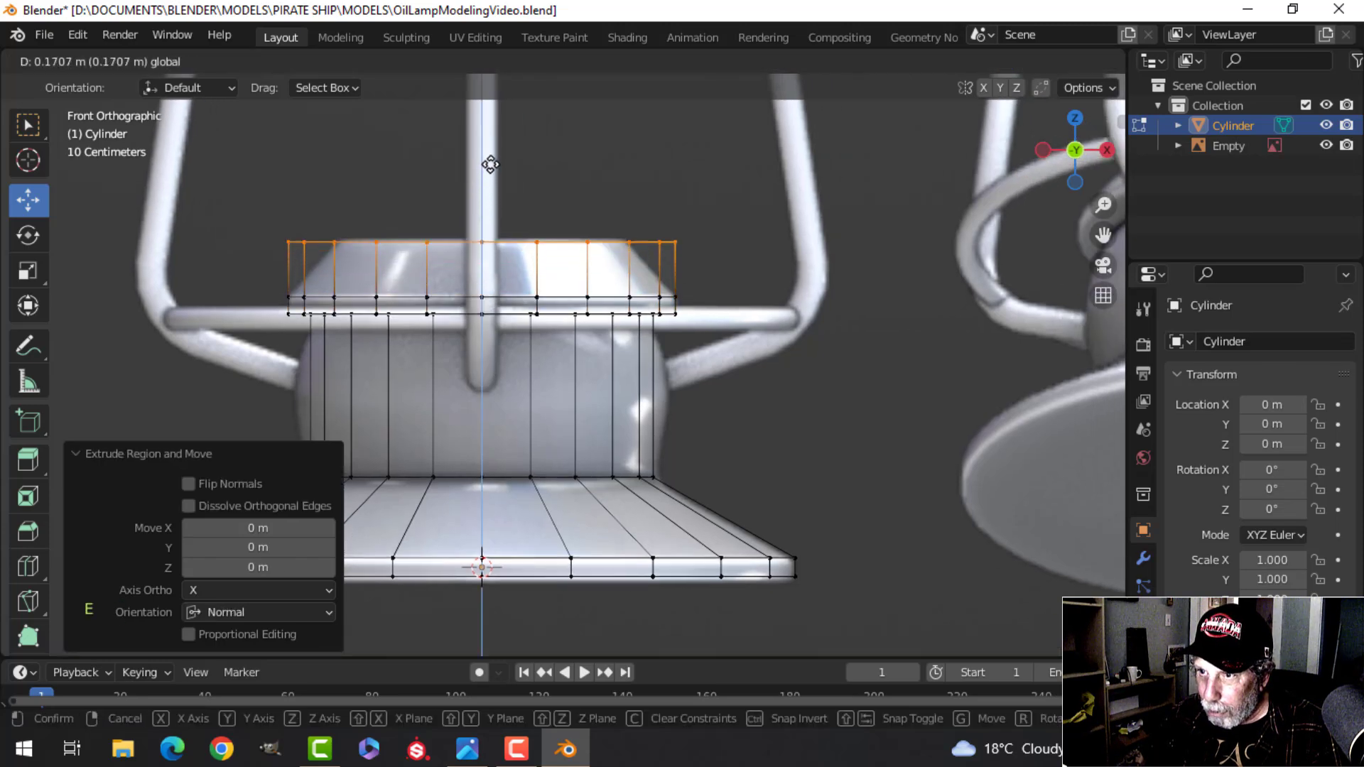
left_click(491, 165)
key("s")
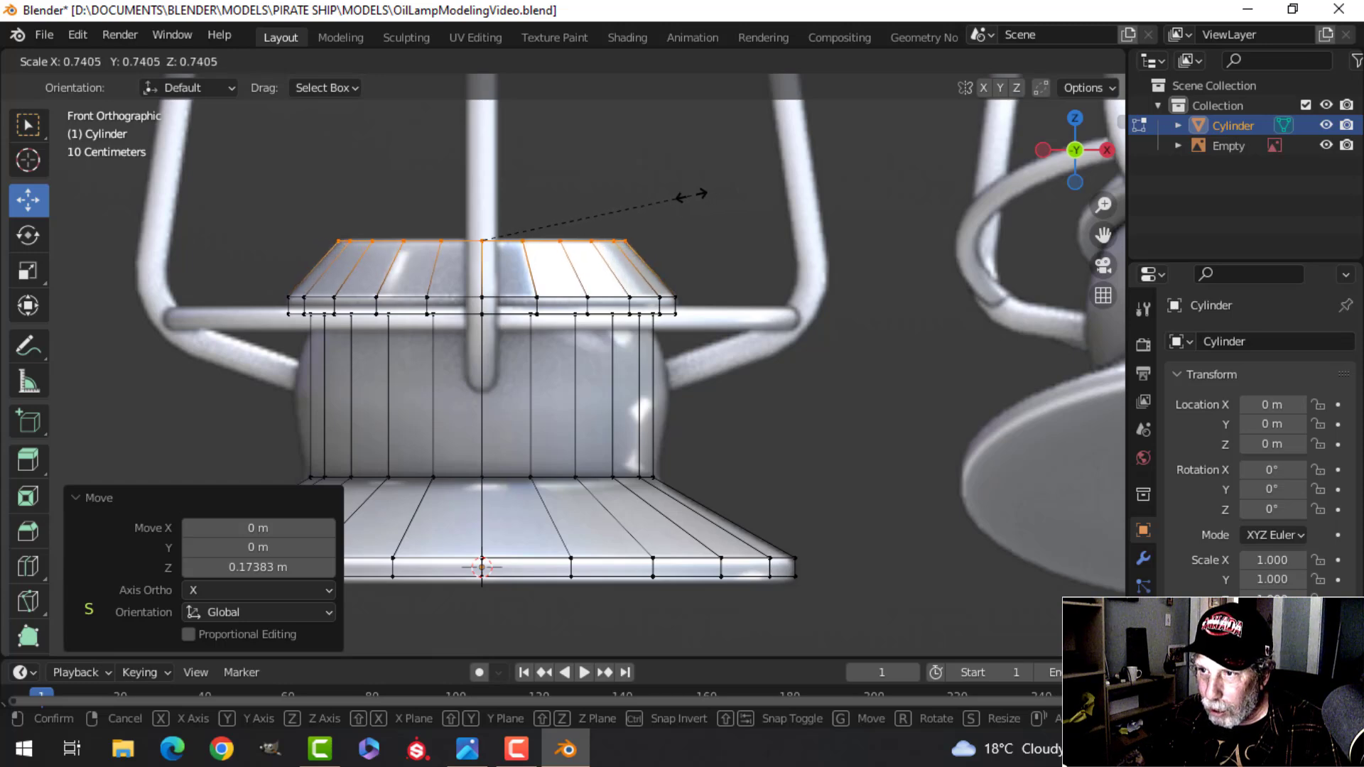
left_click(690, 194)
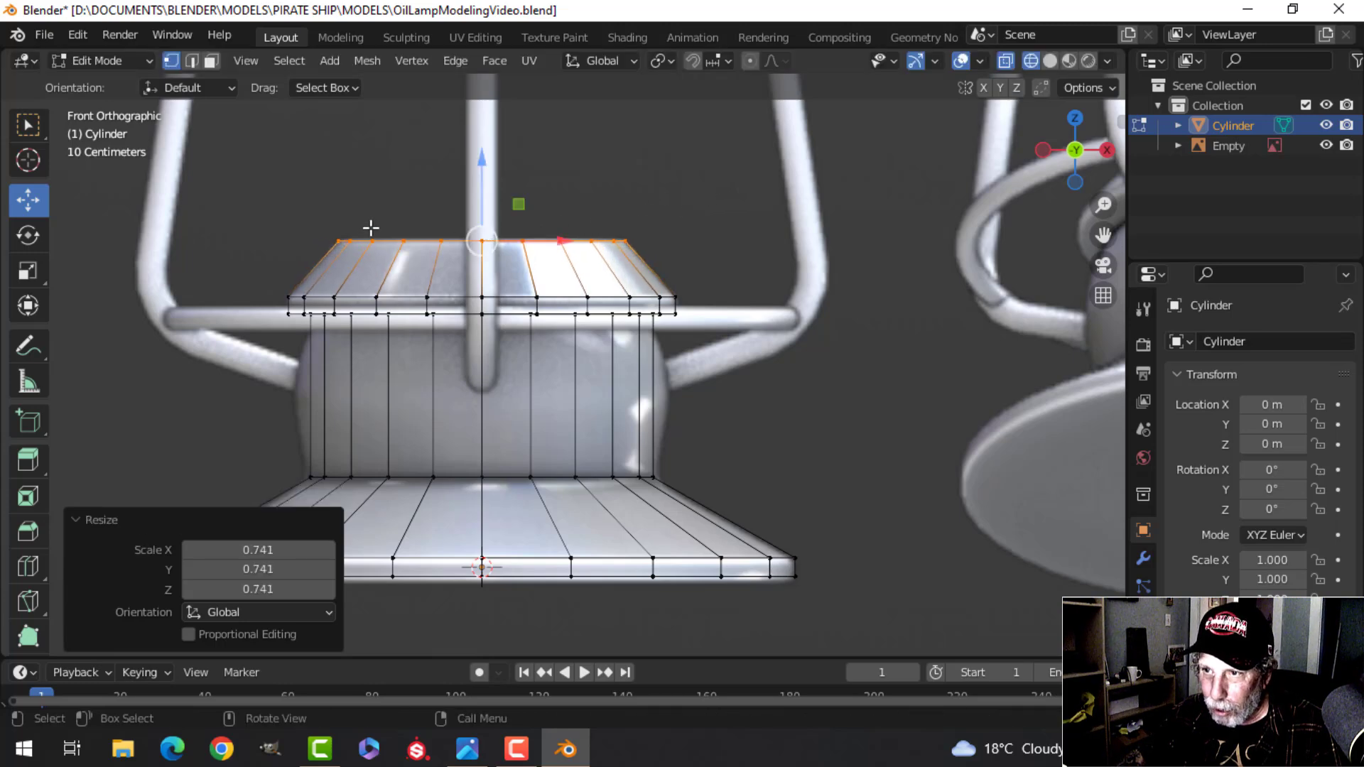
Step: Orbit to check the body shape, then frame the body wall in front view
scroll(725, 241, "down", 1)
middle_click_drag(713, 220, 718, 250)
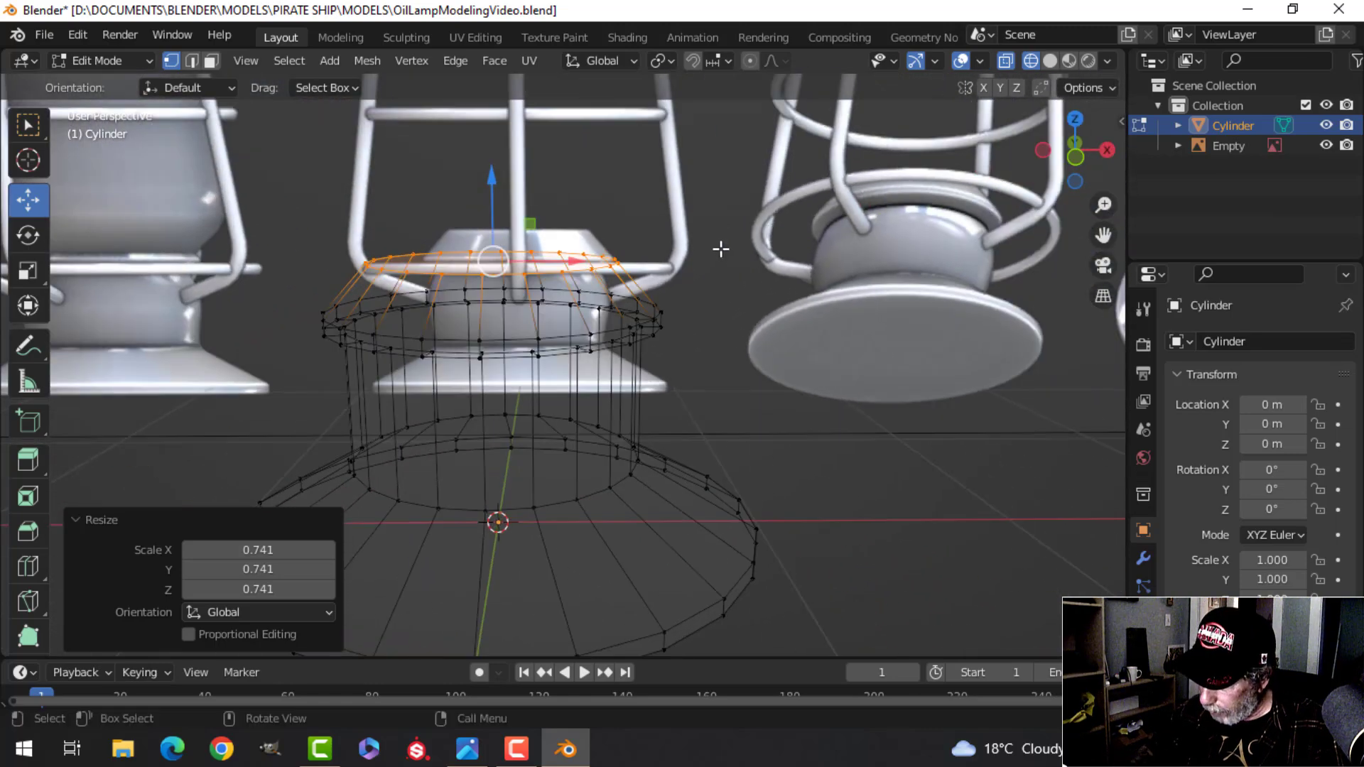
key("KP_1")
scroll(719, 249, "up", 3)
middle_click_drag(718, 341, 679, 183, "shift")
middle_click_drag(680, 236, 749, 260, "shift")
scroll(749, 259, "down", 1)
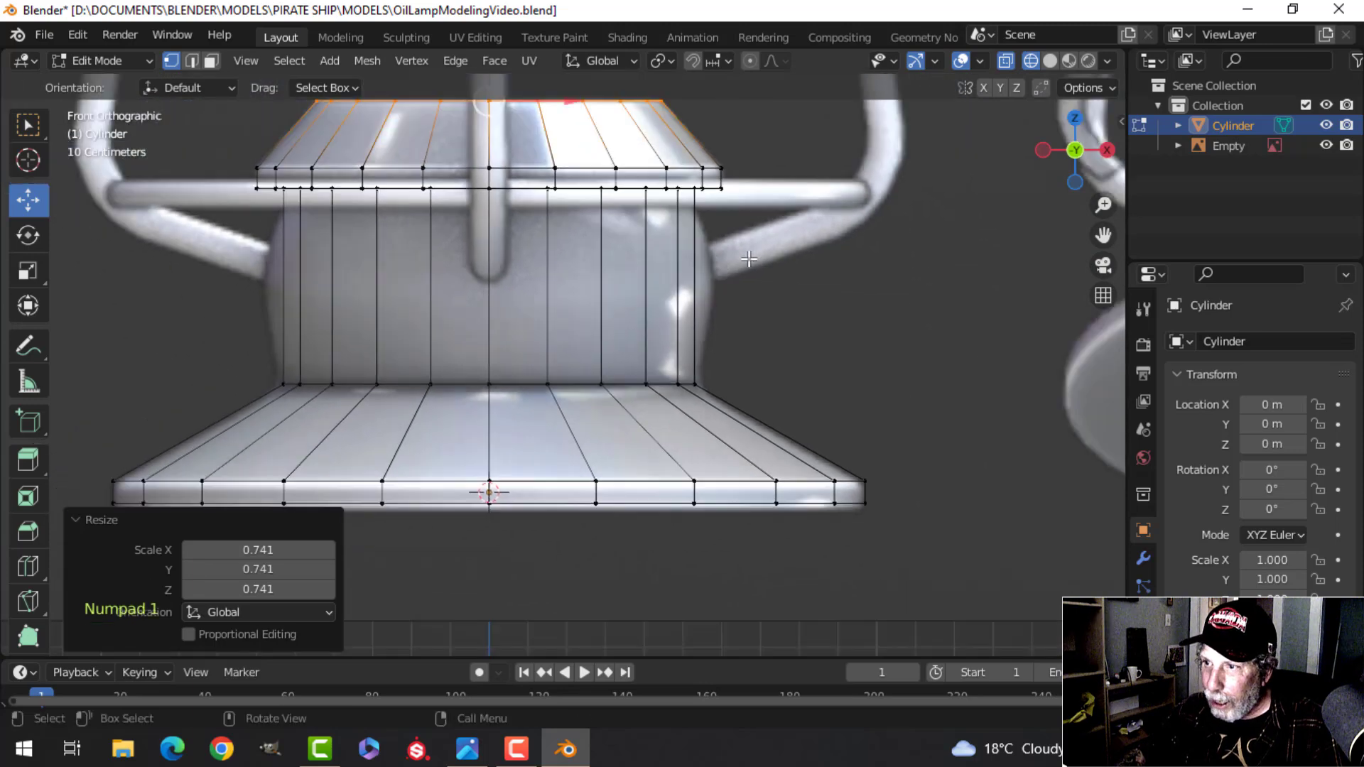
key("ctrl+r")
Step: Add a centred loop cut in the body wall, widen it to 1.090, and bevel it
left_click(691, 279)
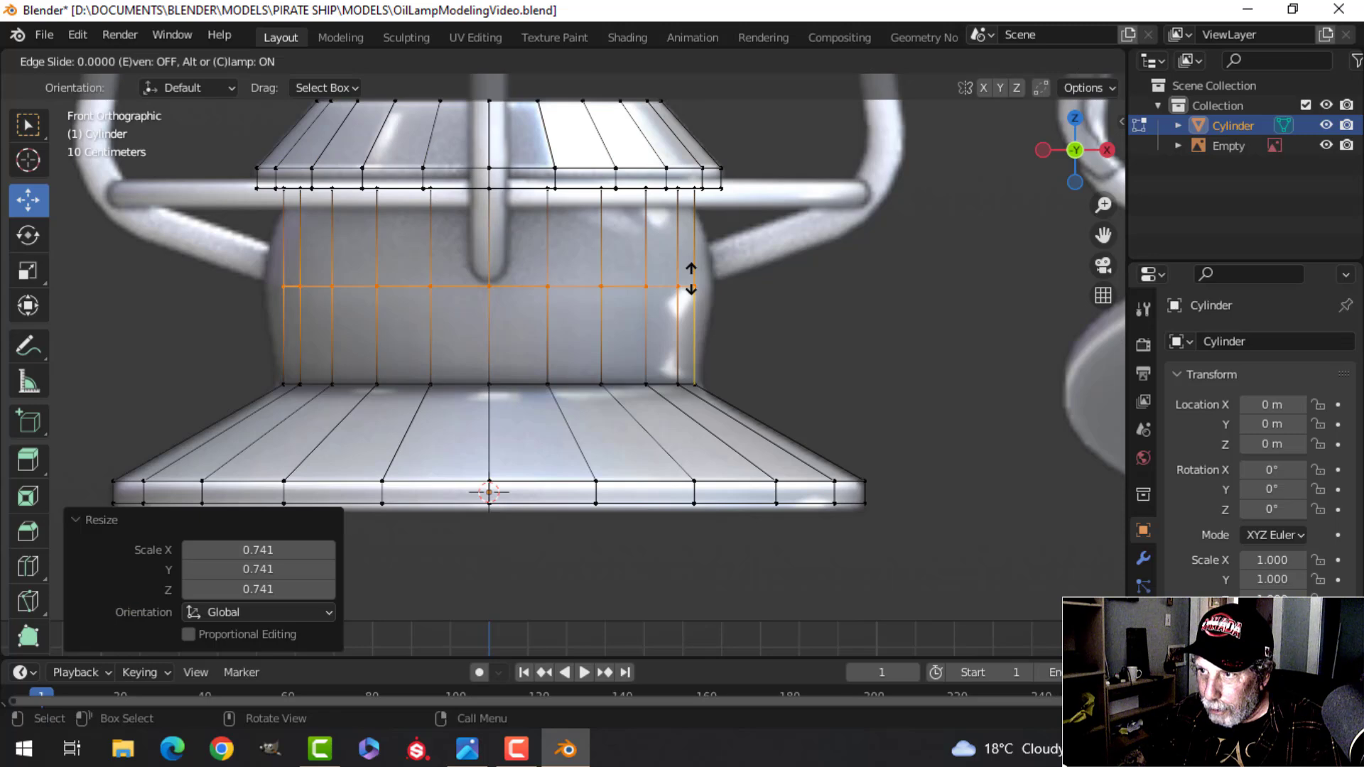
right_click(692, 279)
key("s")
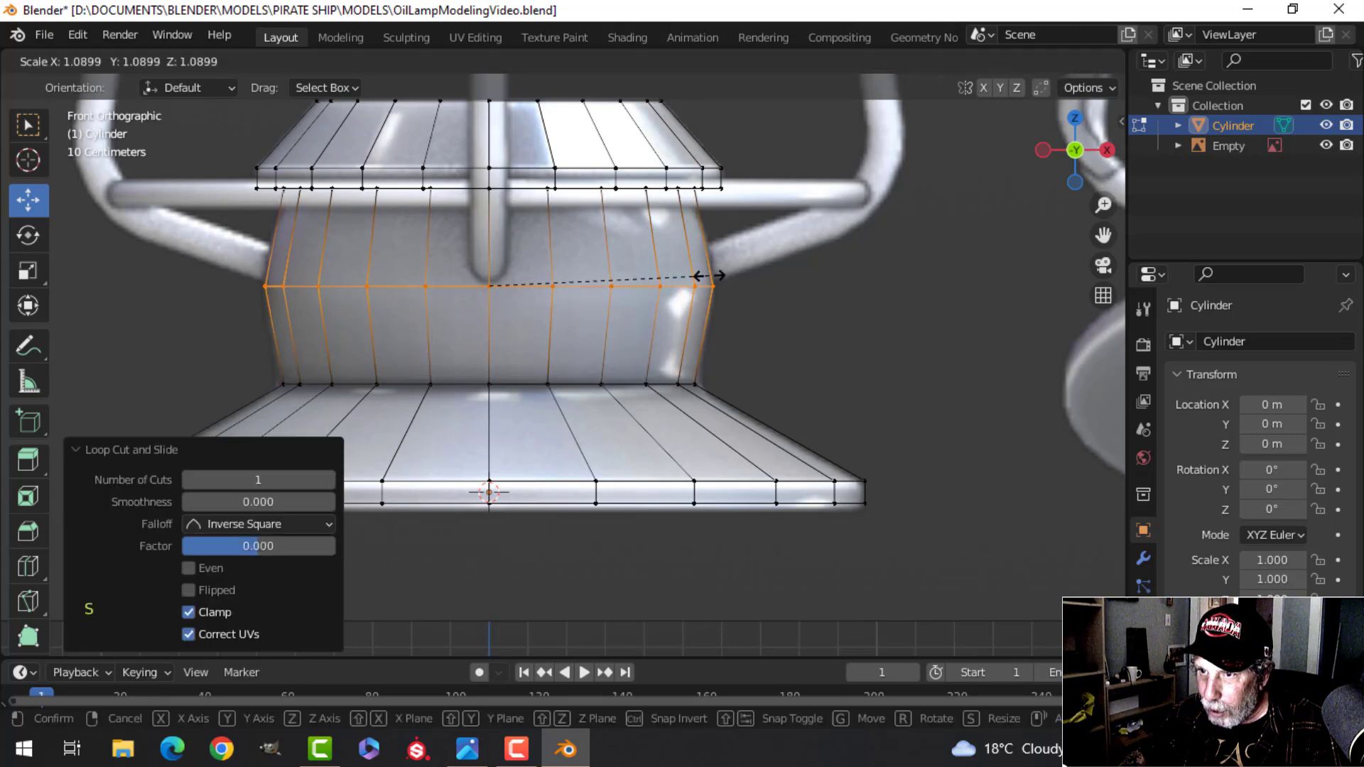
left_click(708, 276)
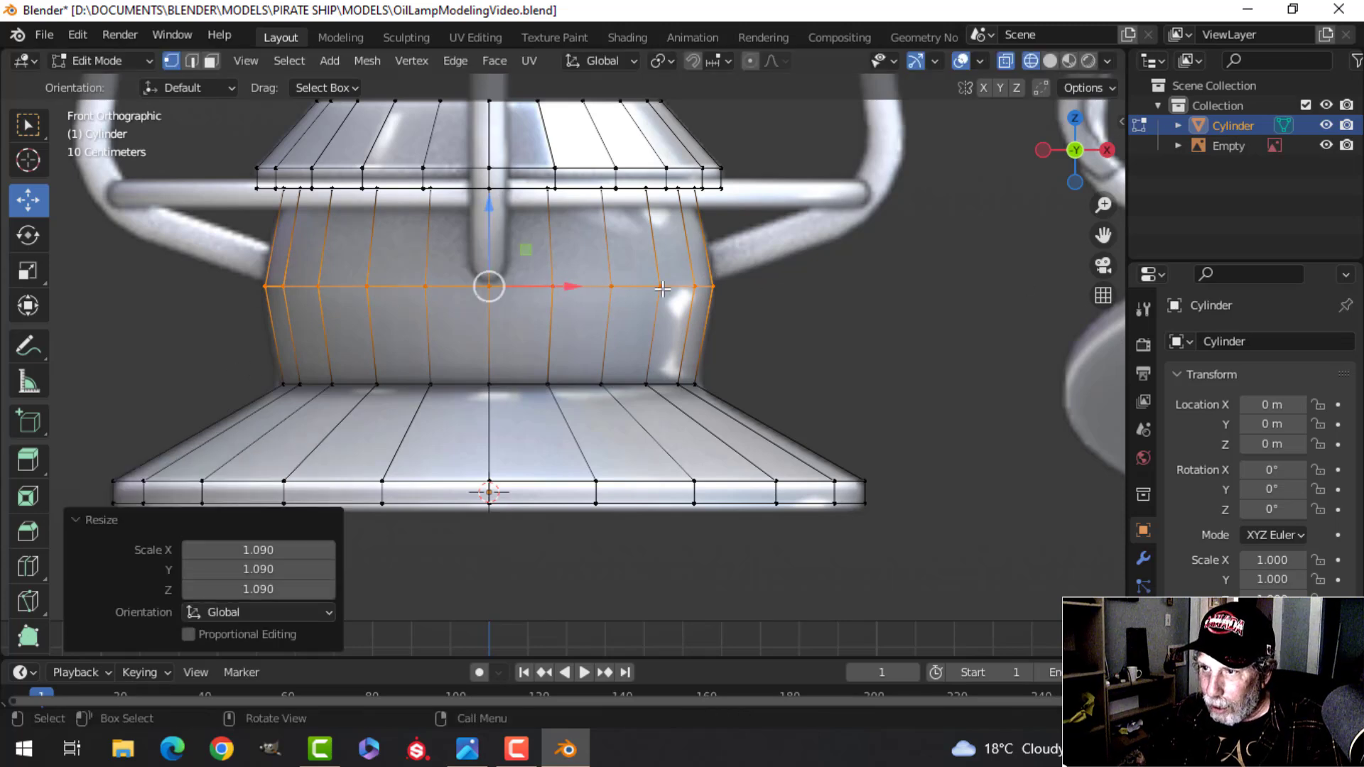
key("ctrl+b")
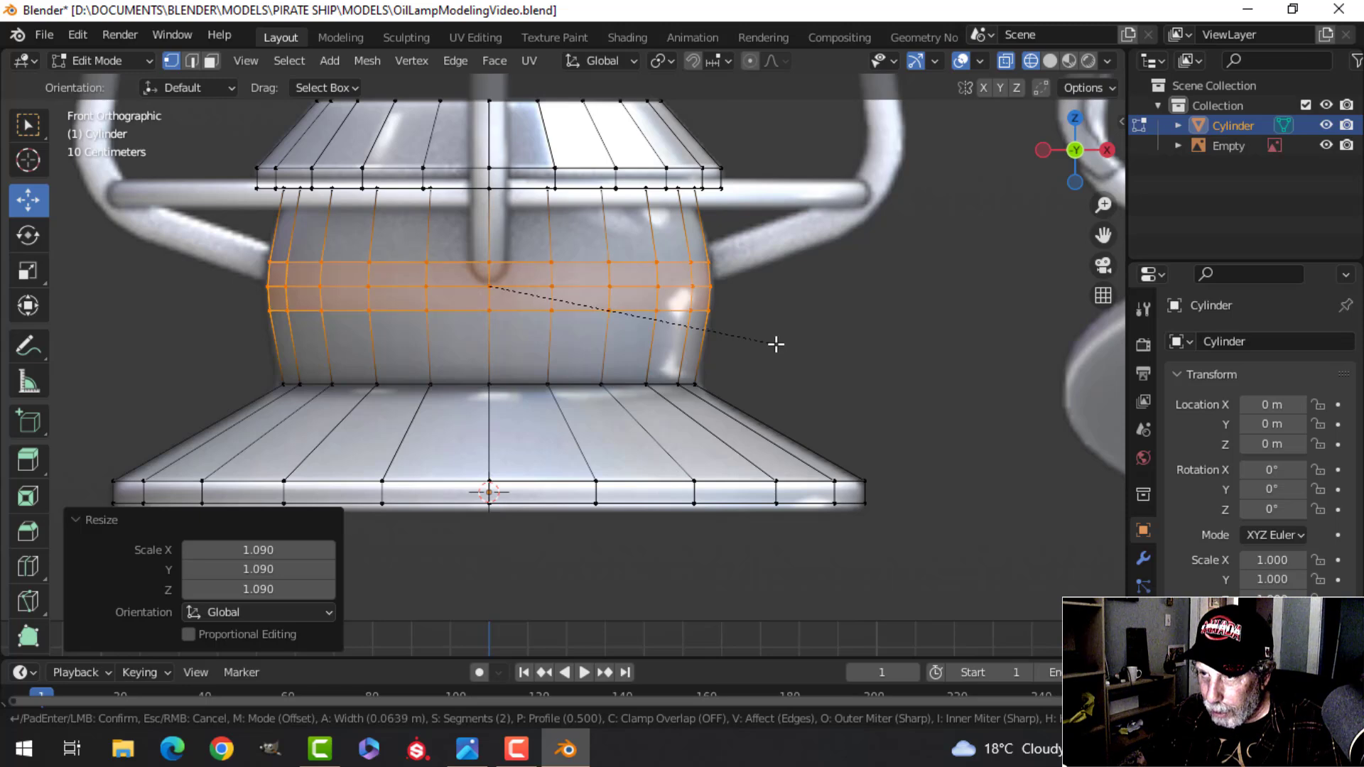
left_click(776, 344)
Step: Deselect everything, switch to solid shading, and orbit to view the body in perspective
scroll(810, 305, "down", 3)
key("alt+a")
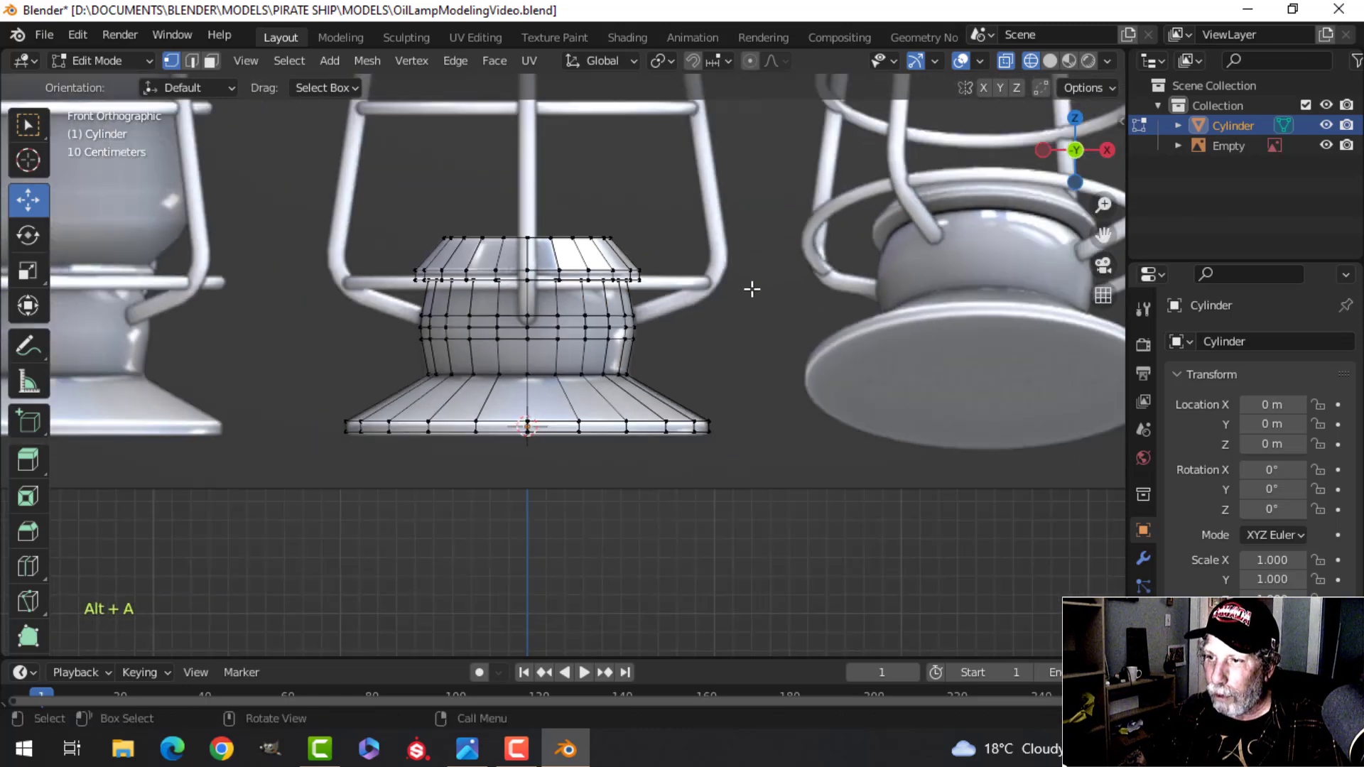
middle_click_drag(754, 292, 752, 244, "shift")
key("z")
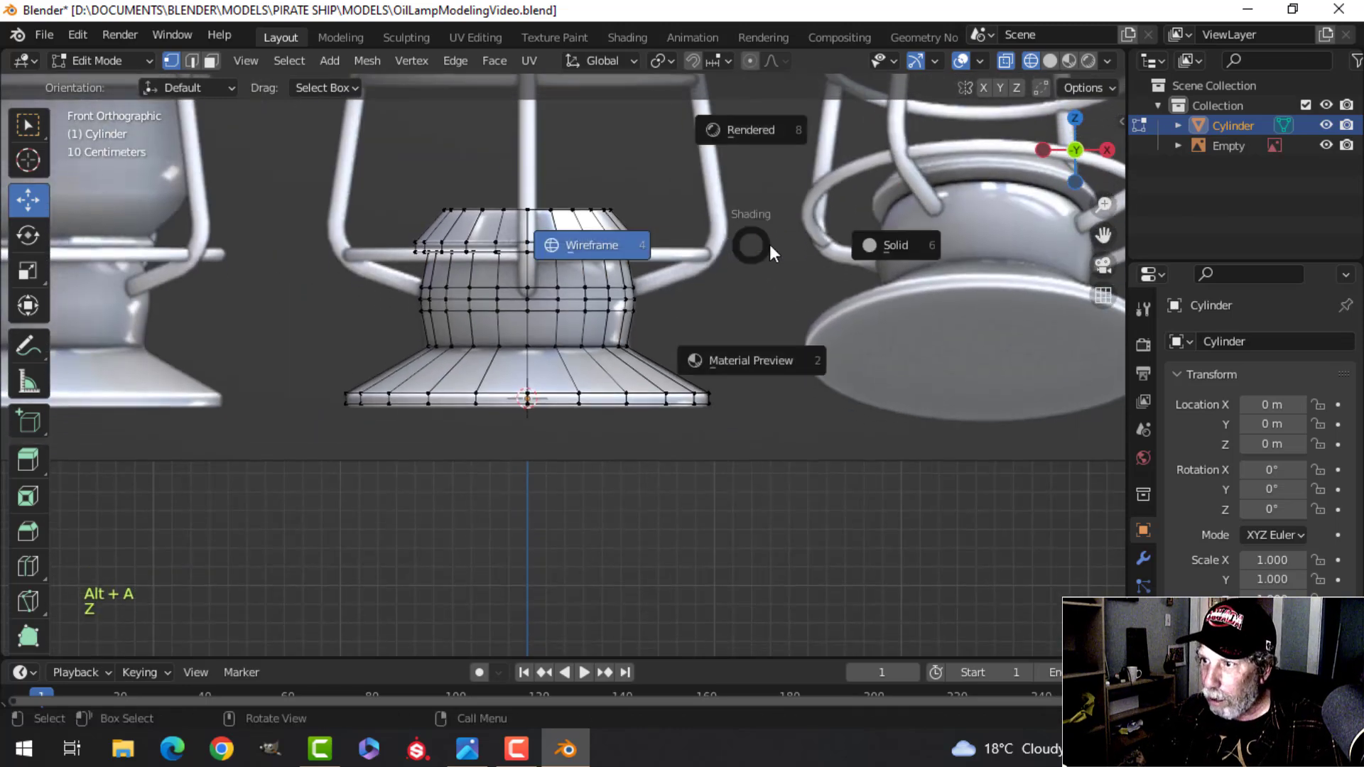
left_click(897, 245)
mouse_move(838, 250)
middle_mouse_down()
mouse_move(582, 274)
mouse_move(640, 292)
mouse_move(638, 321)
mouse_move(582, 280)
mouse_move(631, 317)
middle_mouse_up()
Step: In Object Mode, enable Both-type cavity shading with world ridge 1.841, valley 1.977 and stronger screen ridge
key("Tab")
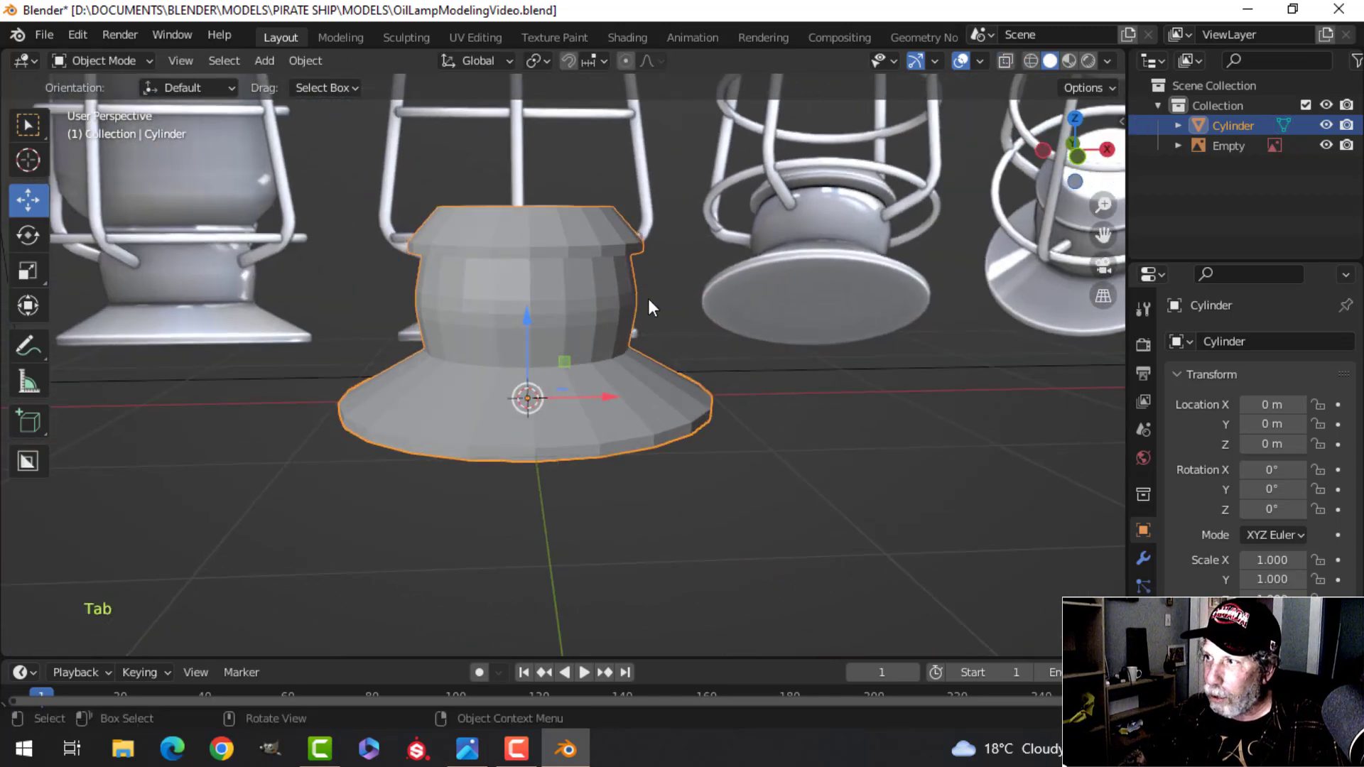
left_click(1108, 61)
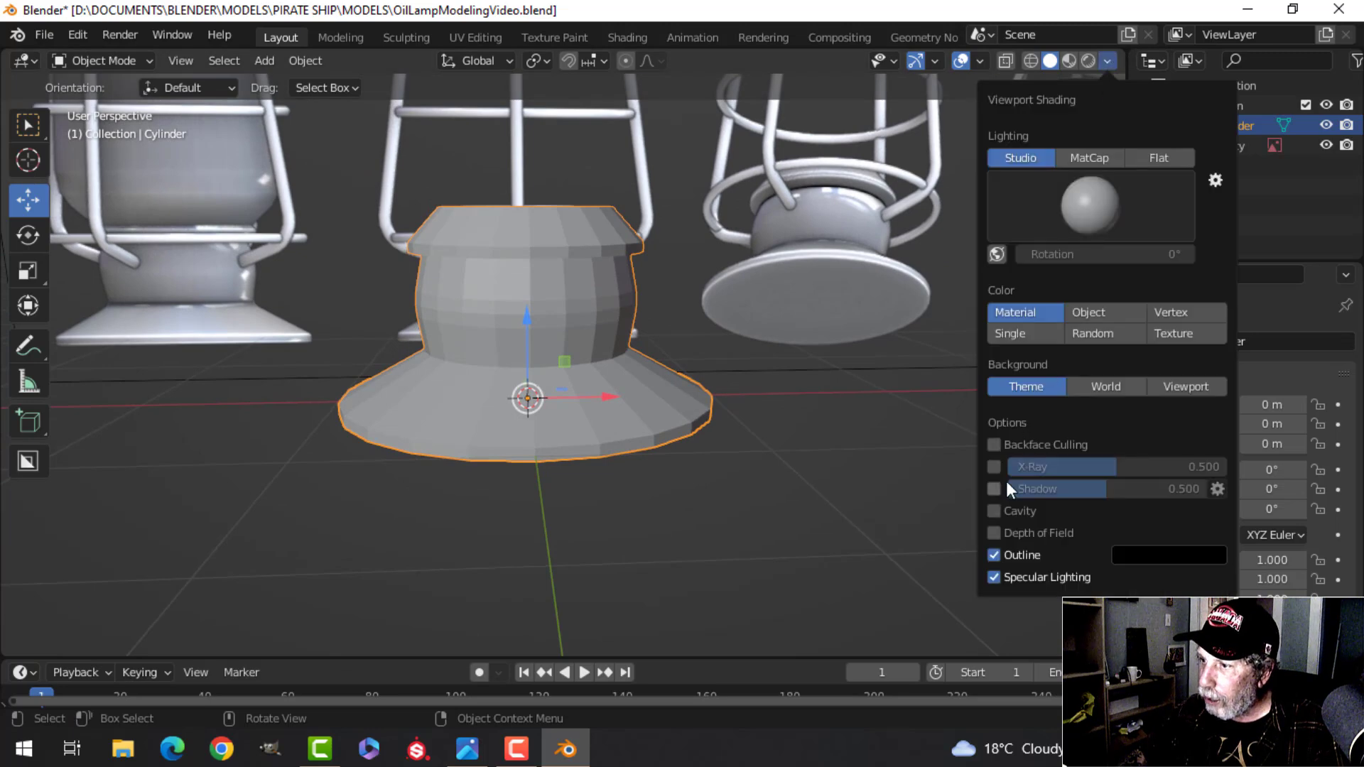
left_click(994, 511)
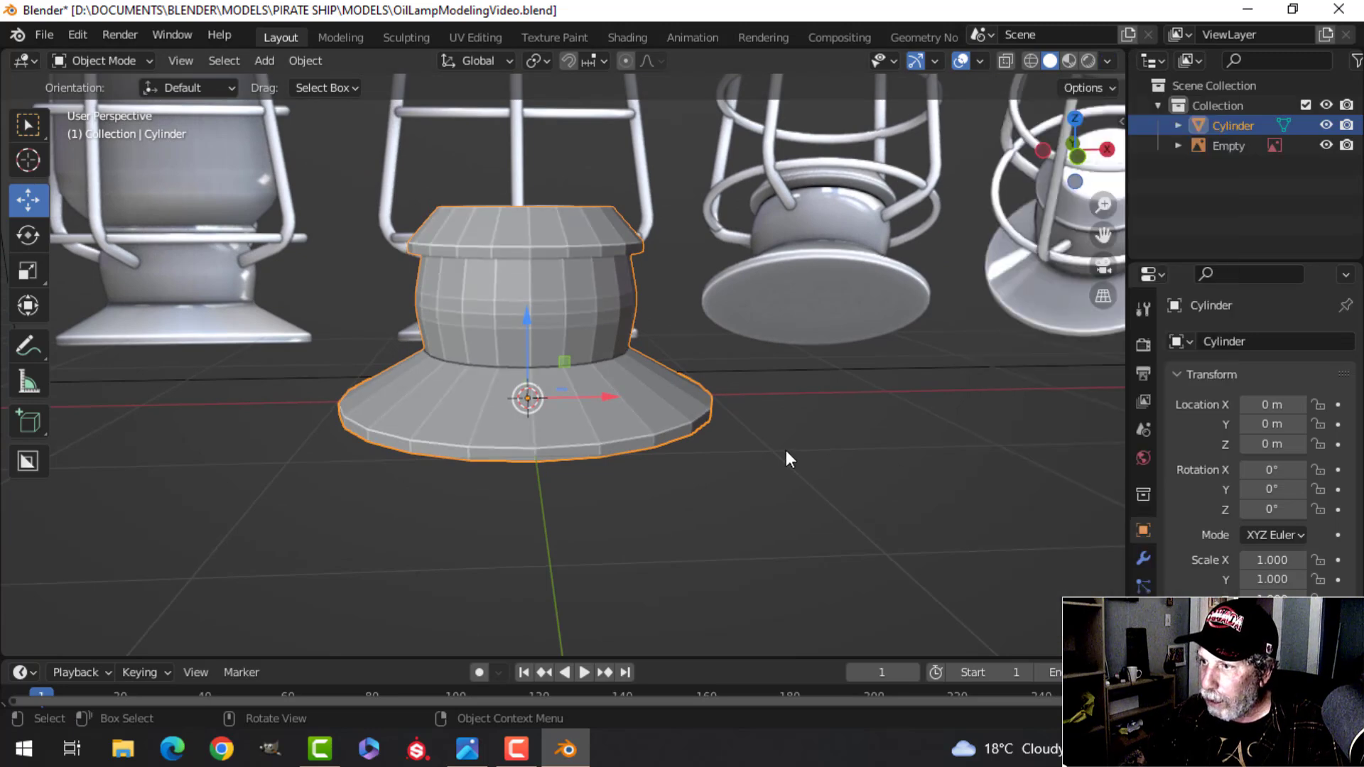
left_click(1110, 61)
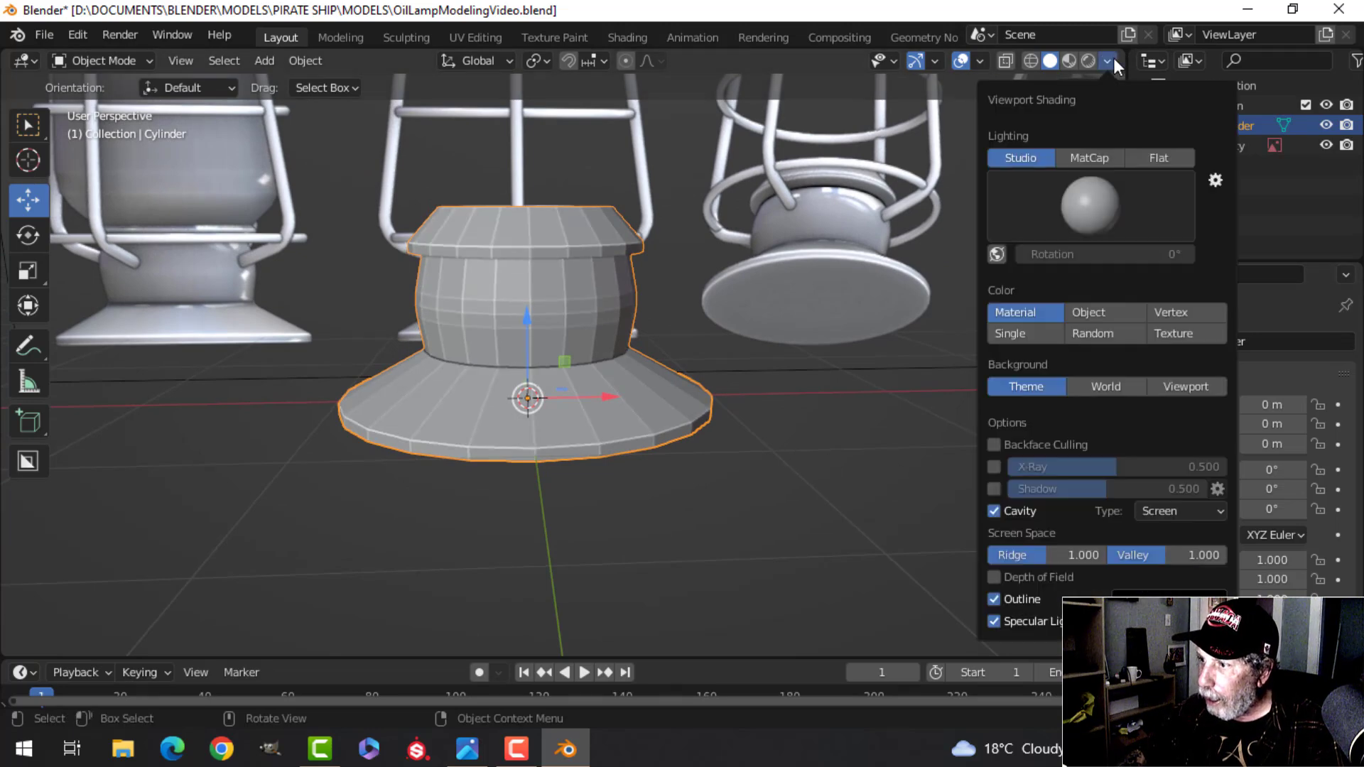
left_click(1158, 511)
left_click(1168, 570)
left_click_drag(1035, 556, 1184, 556)
left_click_drag(1034, 599, 1075, 599)
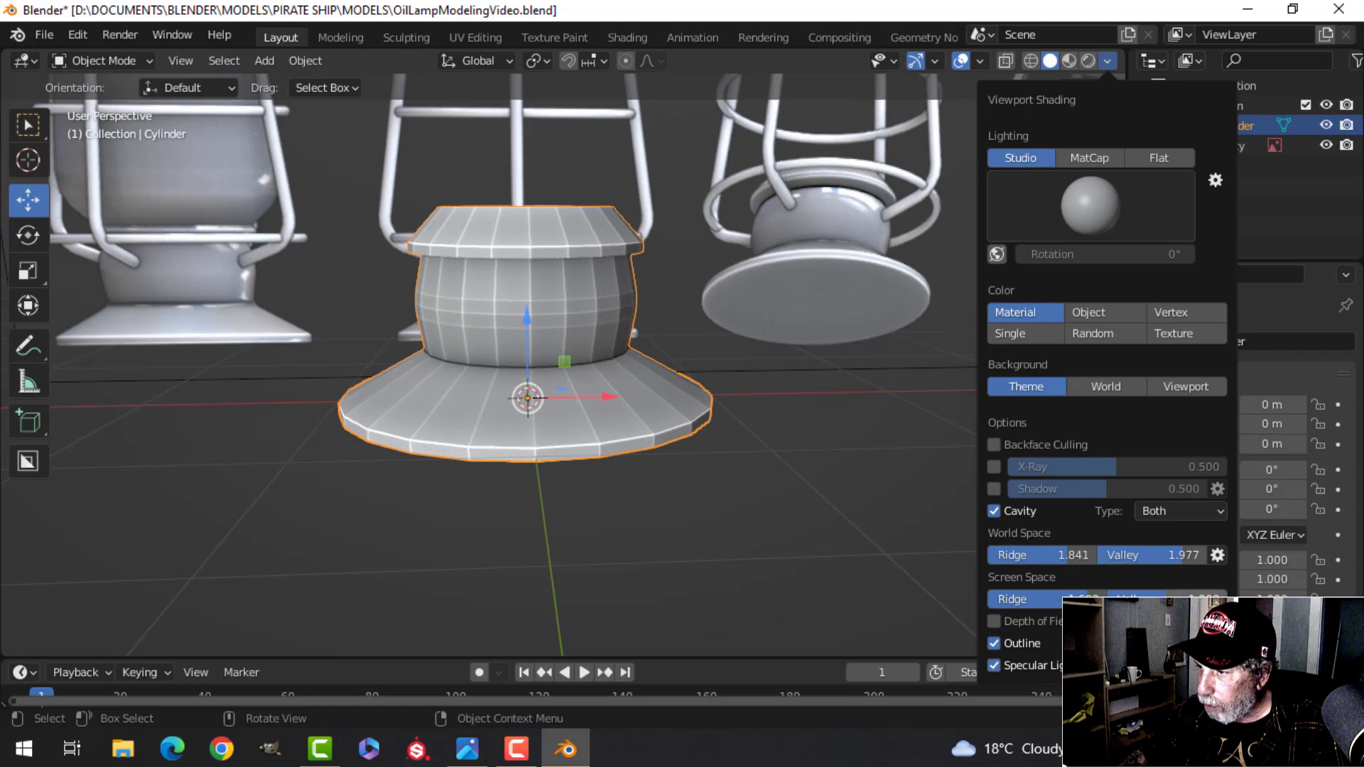
Step: Orbit around the lamps, deselect all, and reselect the lamp body
mouse_move(732, 336)
middle_mouse_down()
mouse_move(711, 401)
mouse_move(731, 323)
middle_mouse_up()
middle_click_drag(620, 322, 621, 368, "alt")
key("alt+a")
left_click(621, 368)
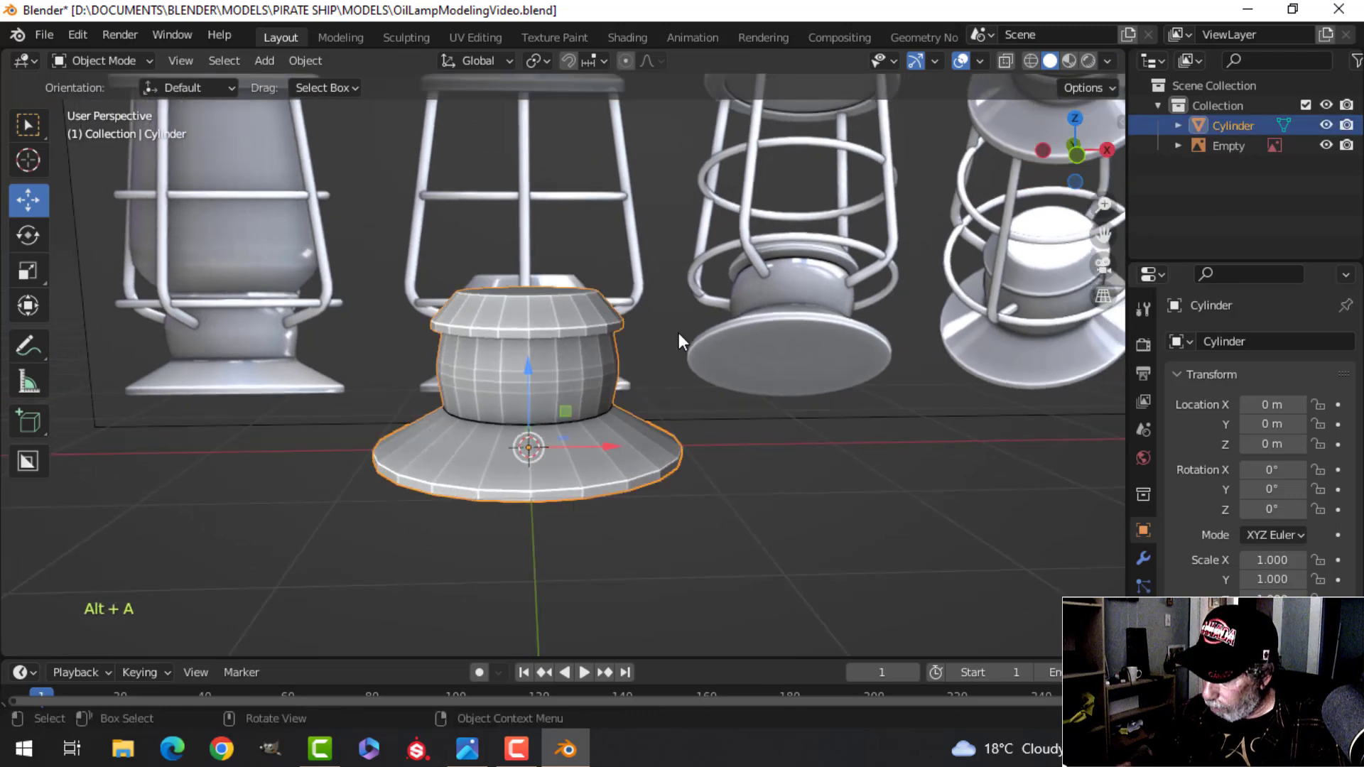
Step: In front view Edit Mode with edge selection, select the base's bottom edge loop
key("KP_1")
middle_click_drag(664, 262, 645, 336, "shift")
scroll(604, 352, "up", 3)
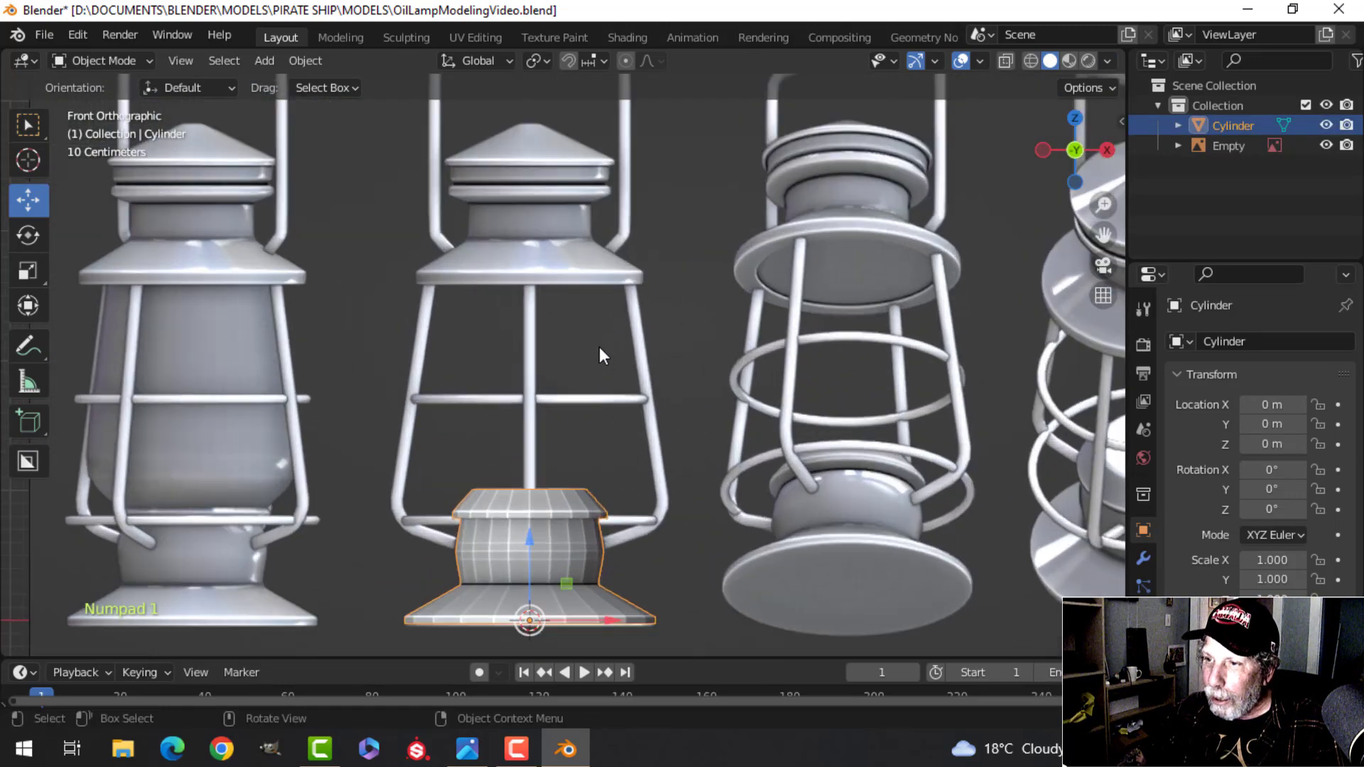
middle_click_drag(642, 559, 583, 442, "shift")
key("Tab")
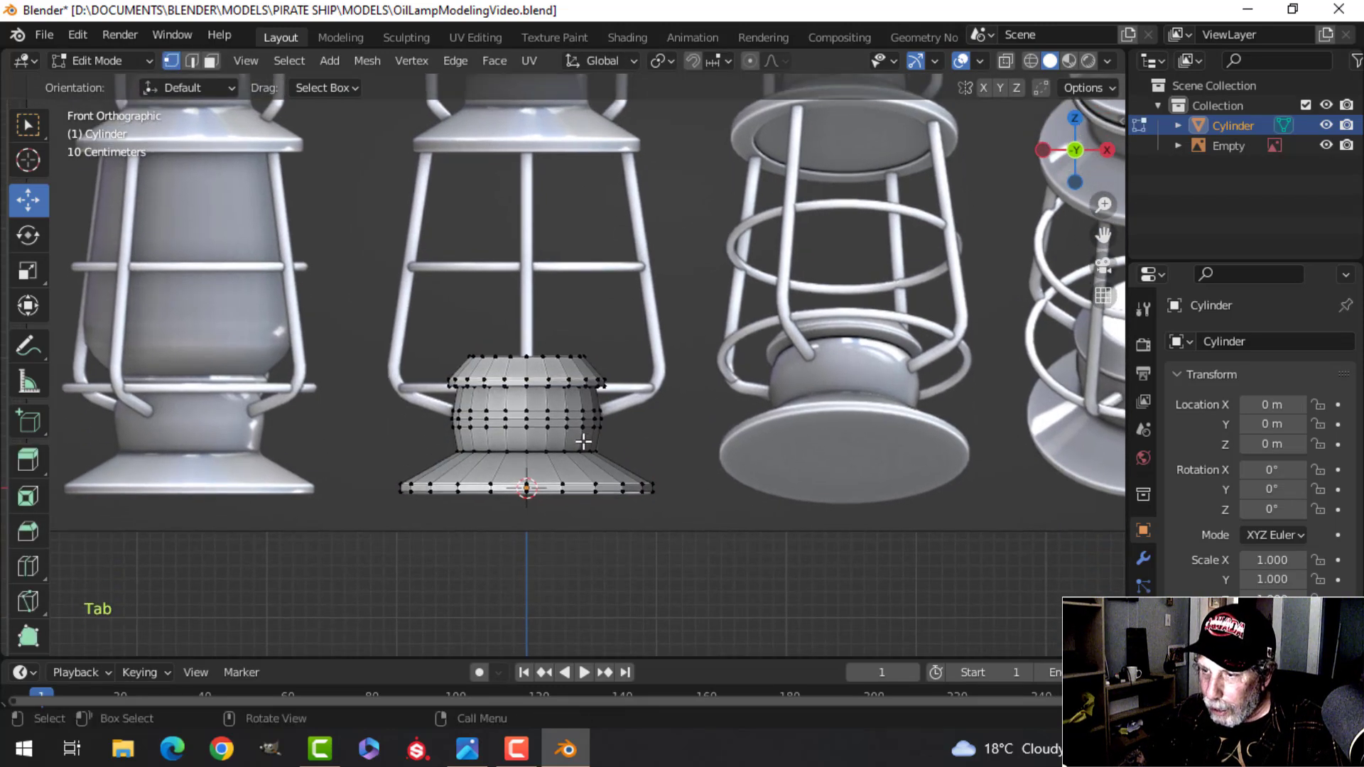
key("2")
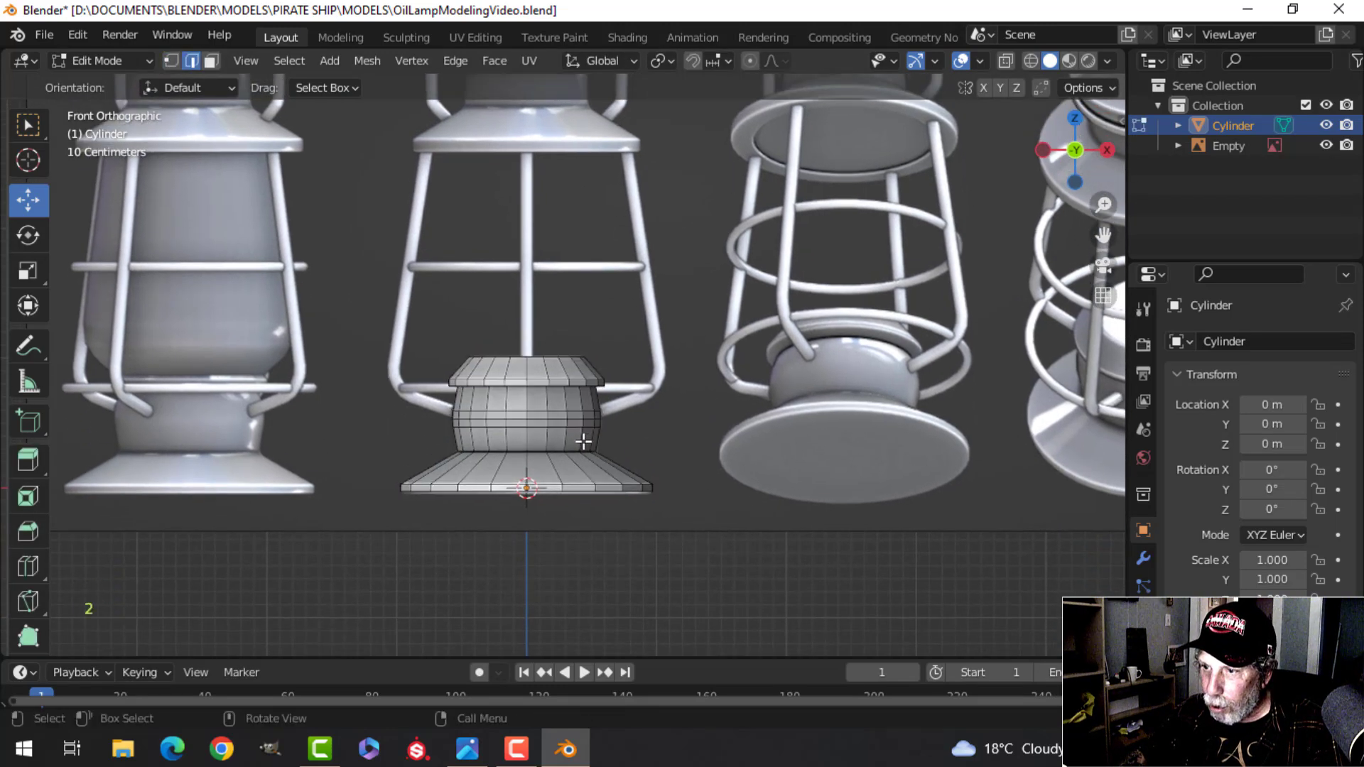
scroll(583, 456, "up", 1)
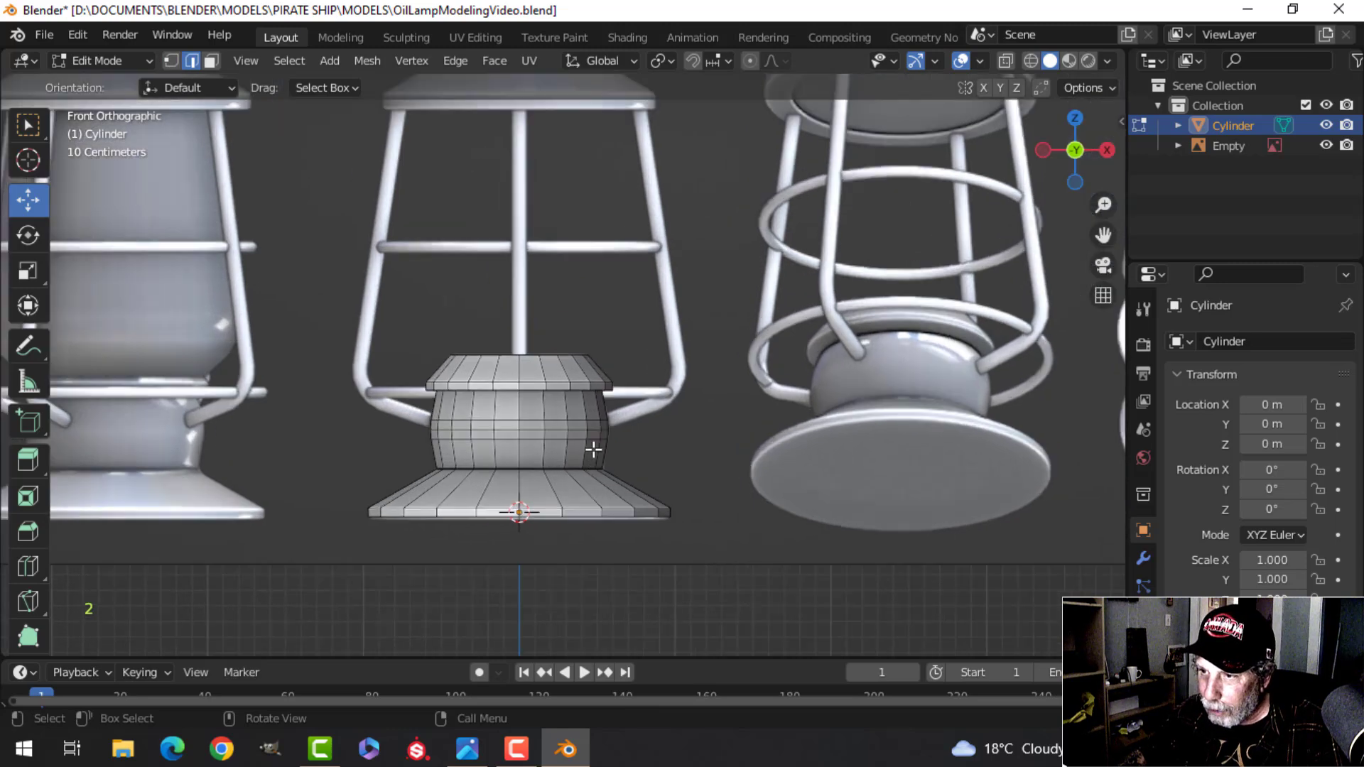
left_click(581, 508, "alt")
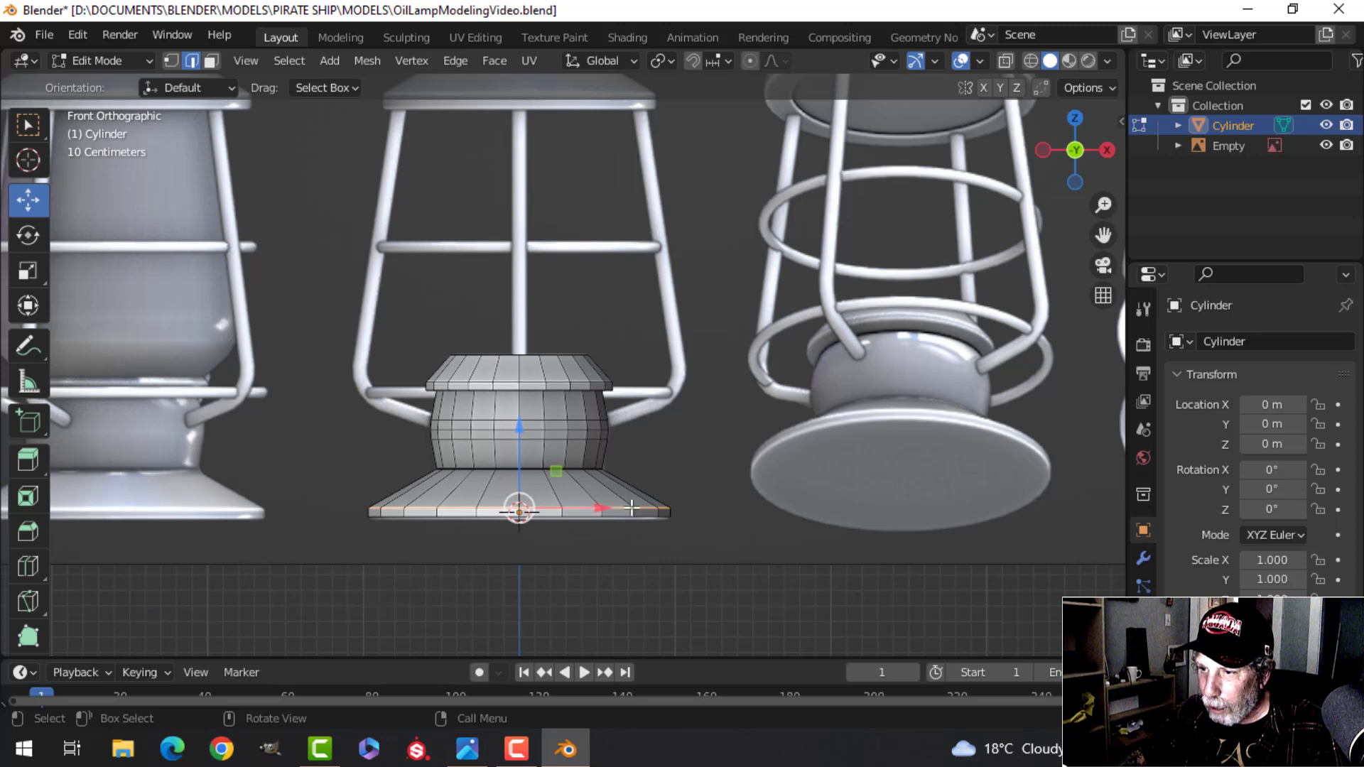
Step: Duplicate the edge loop and raise the copy about 2.57 m to the lantern's upper flare
scroll(714, 417, "down", 1)
middle_click_drag(711, 405, 730, 451, "shift")
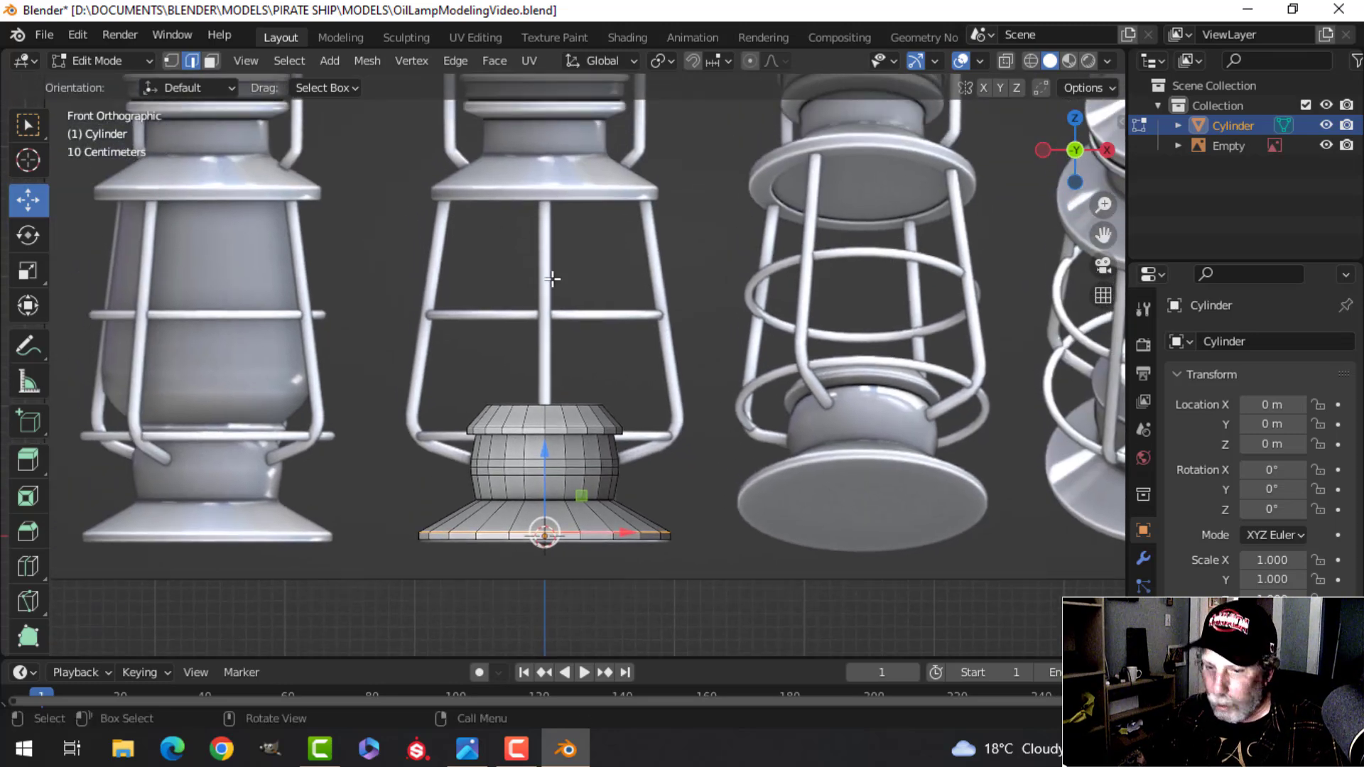
key("shift+d")
right_click(542, 437)
left_click_drag(544, 453, 548, 114)
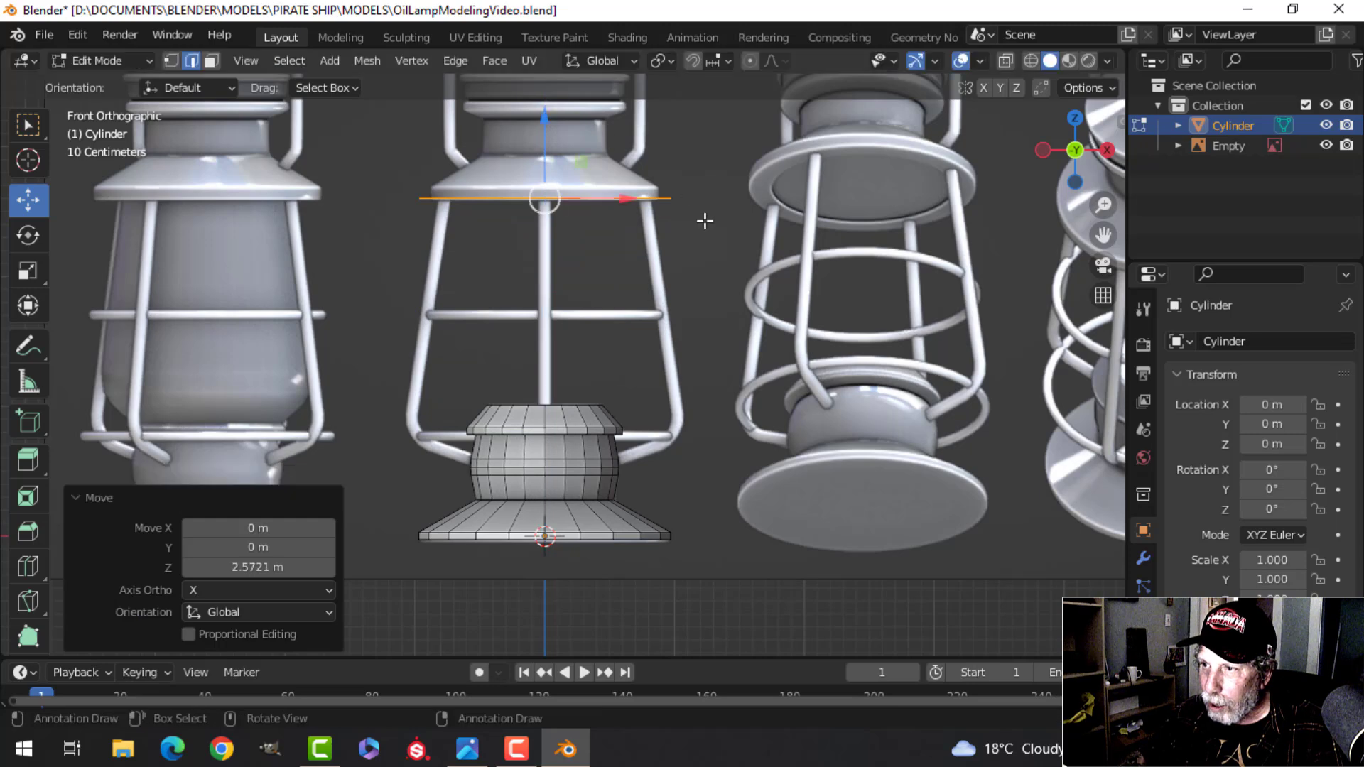
Step: In vertex mode, lower the raised ring slightly and scale it to 0.894
scroll(705, 210, "up", 2)
middle_click_drag(706, 206, 673, 356, "shift")
scroll(675, 342, "up", 1)
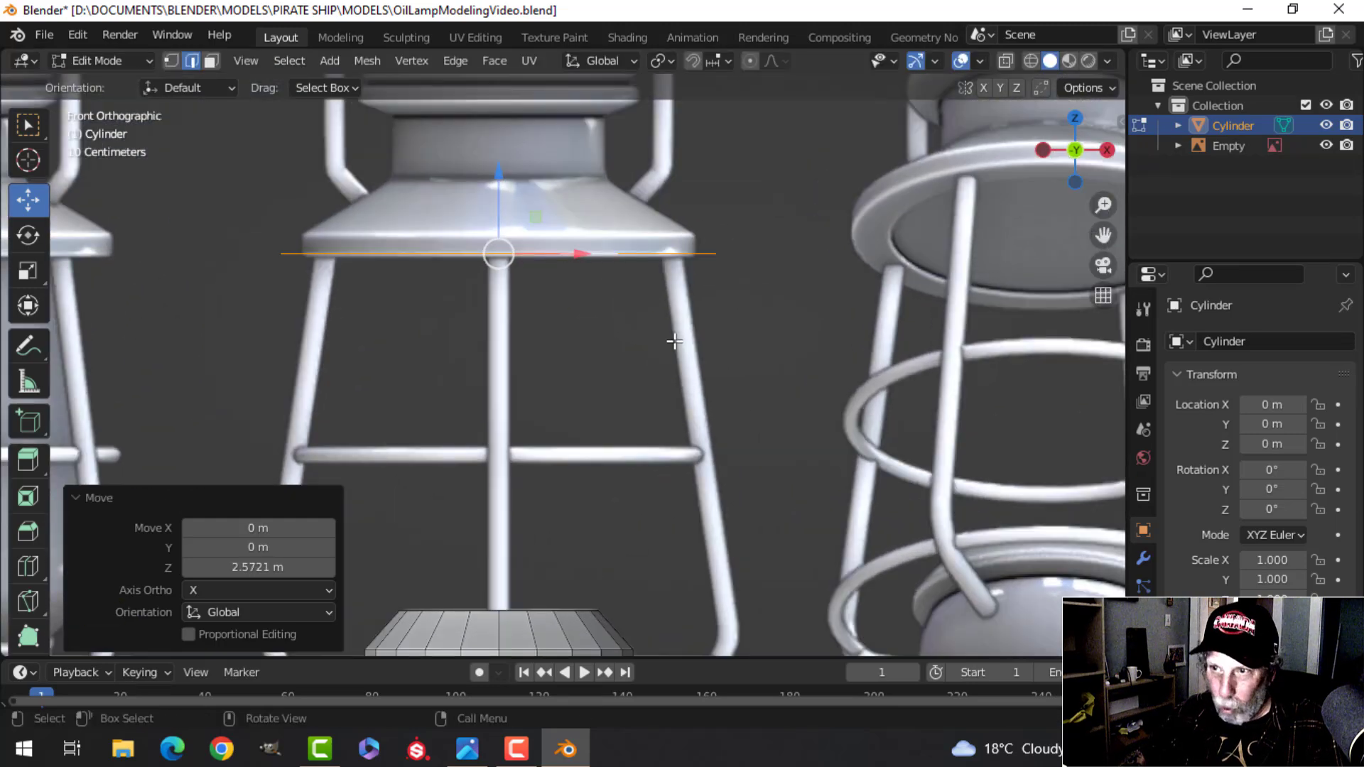
key("1")
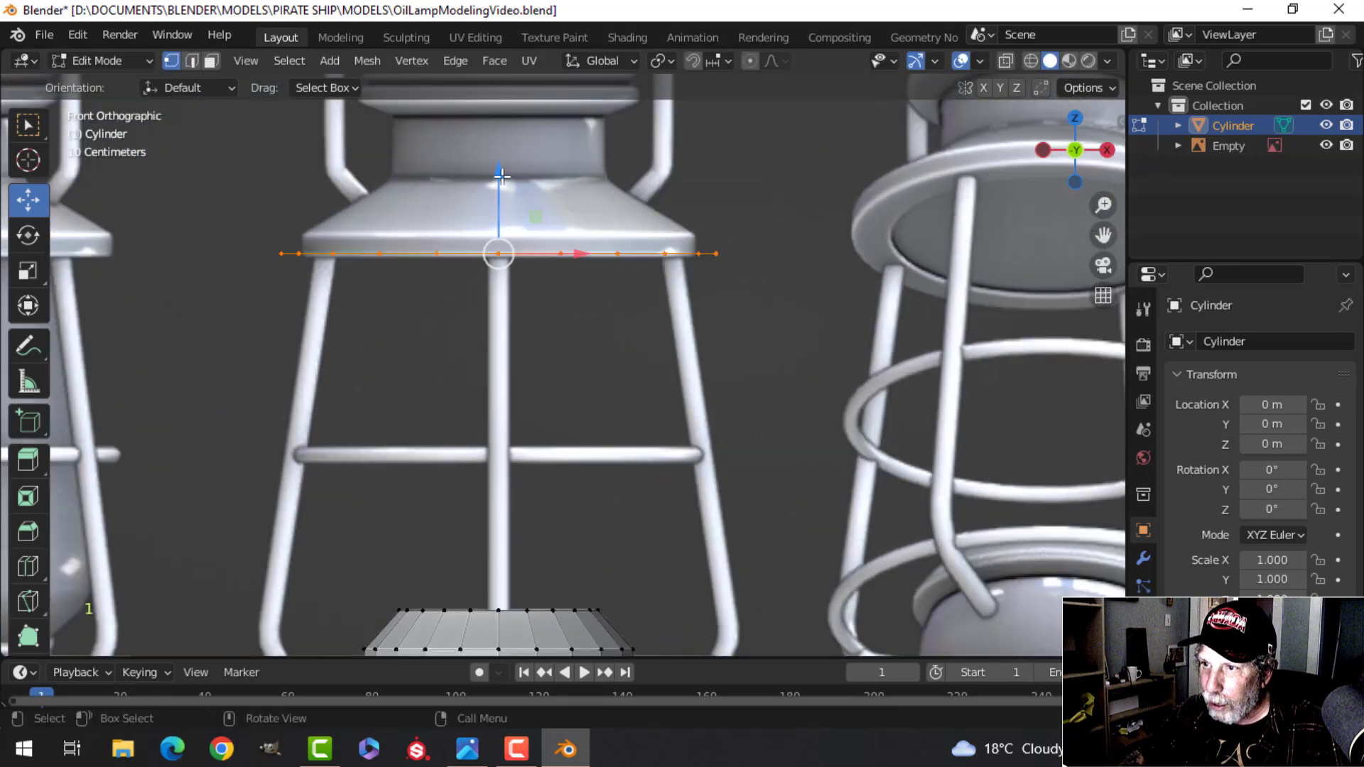
left_click_drag(502, 177, 502, 180)
key("s")
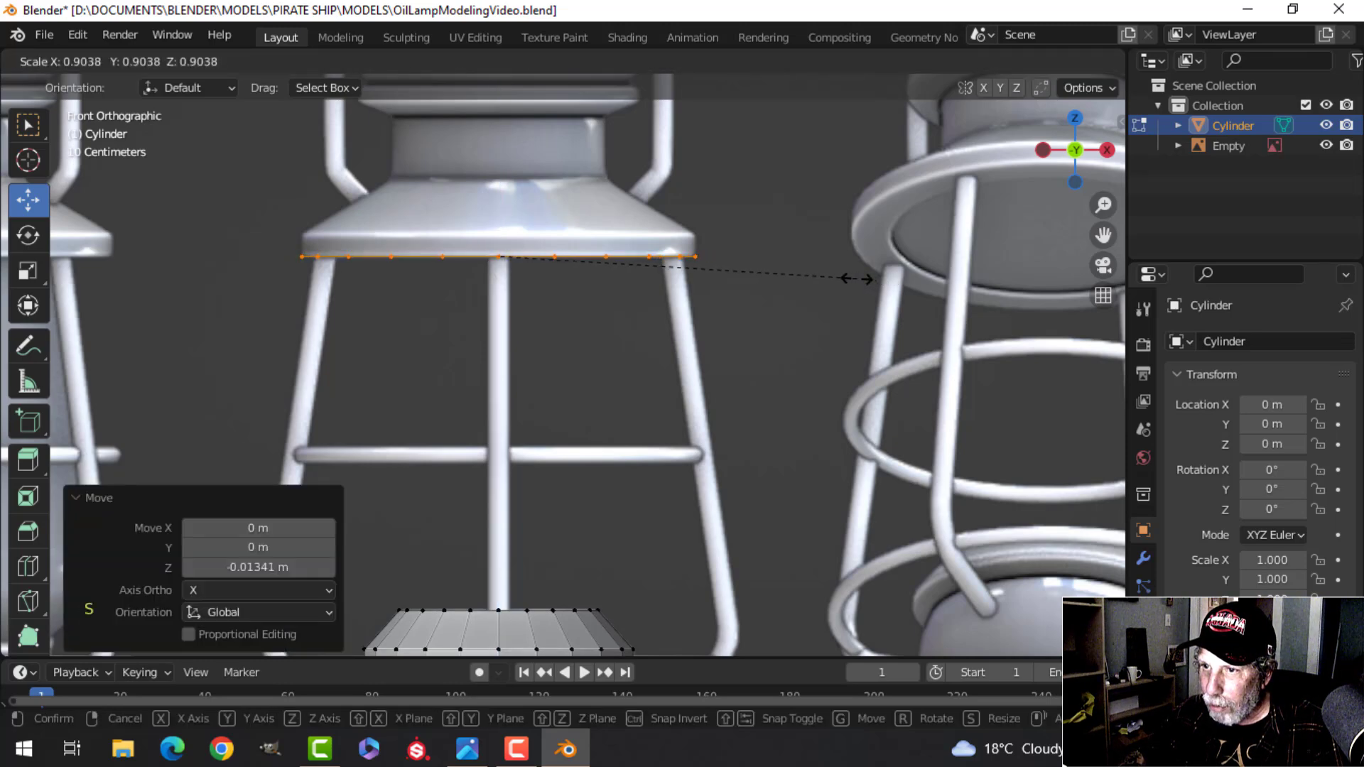
left_click(852, 279)
Step: Zoom in close on the raised ring and switch to wireframe shading
scroll(680, 326, "down", 1)
middle_click_drag(676, 341, 626, 436, "shift")
scroll(710, 398, "up", 1)
scroll(704, 396, "up", 1)
scroll(626, 436, "up", 1)
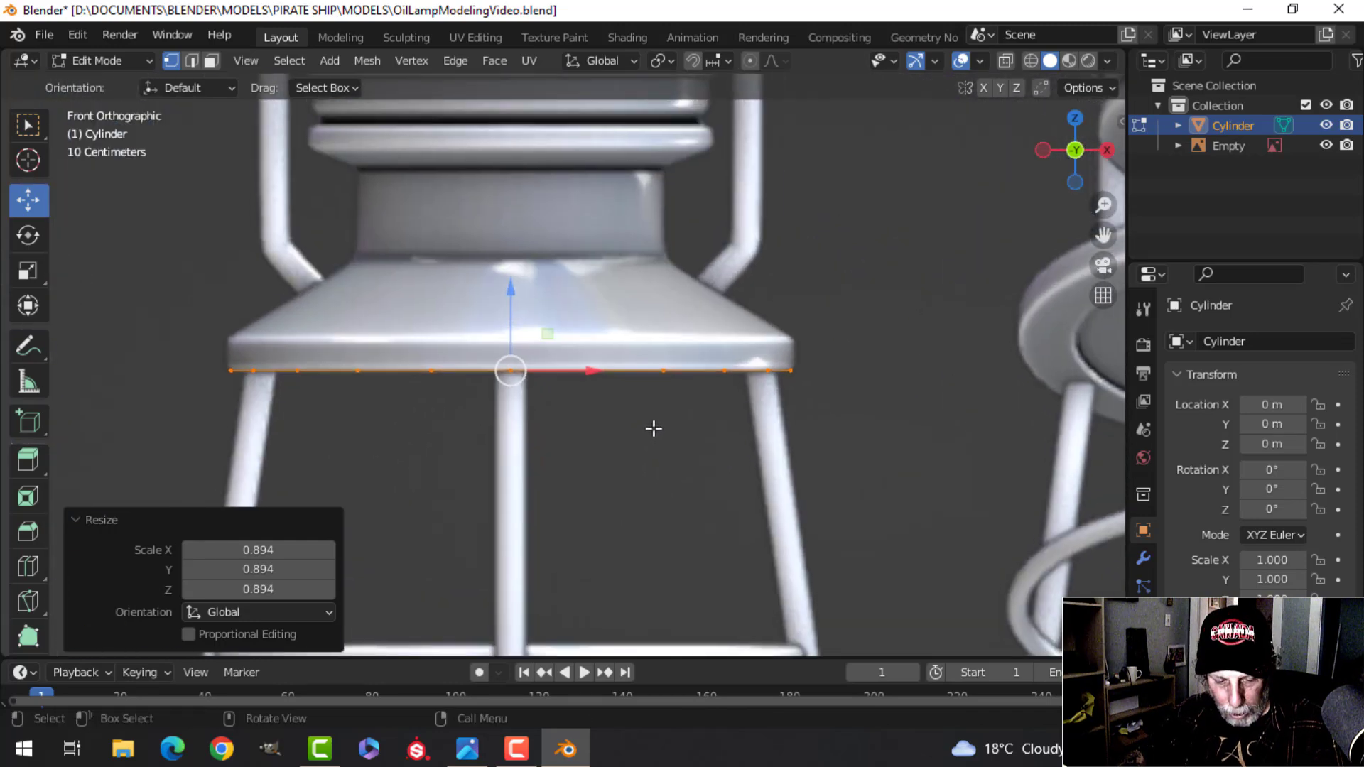
key("z")
left_click(505, 429)
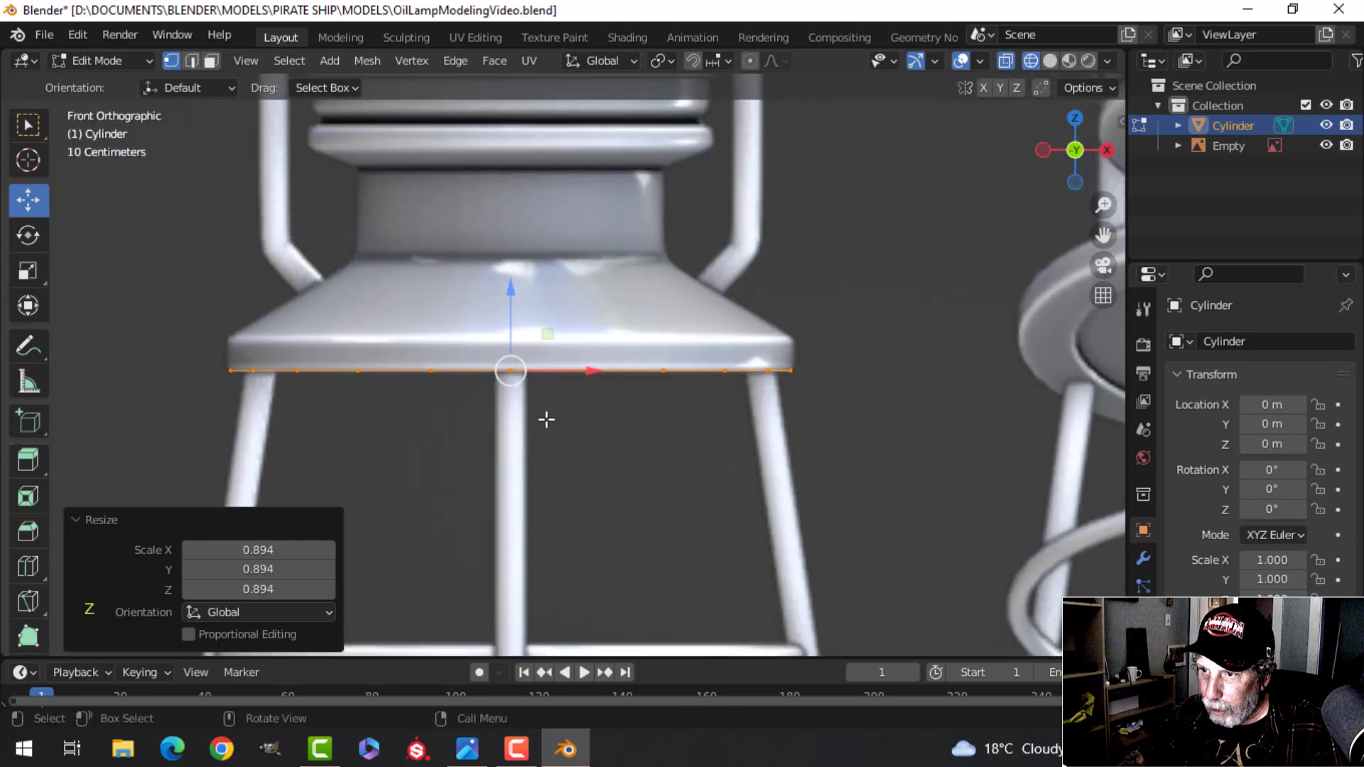
Step: Extrude the ring straight up into a short rim
key("e")
key("z")
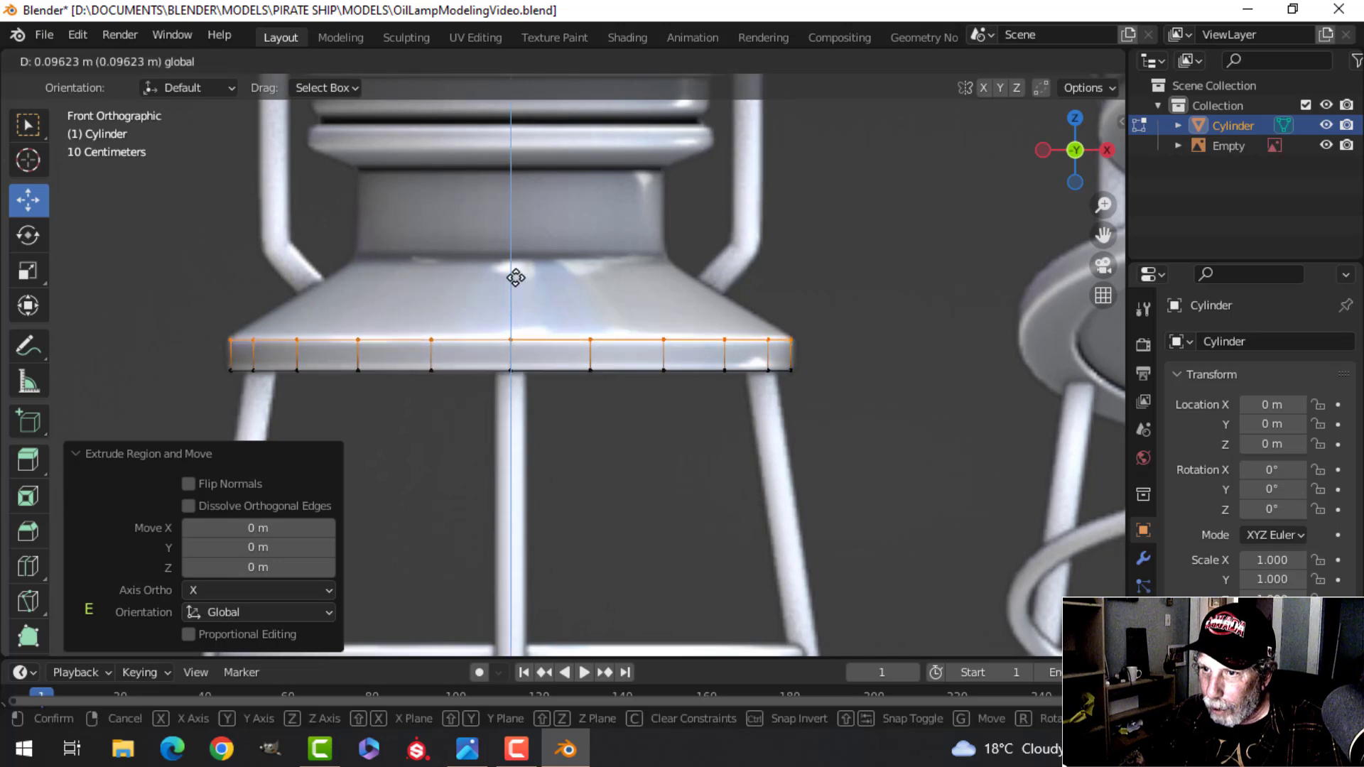
left_click_drag(515, 278, 516, 277)
key("e")
left_click(636, 305)
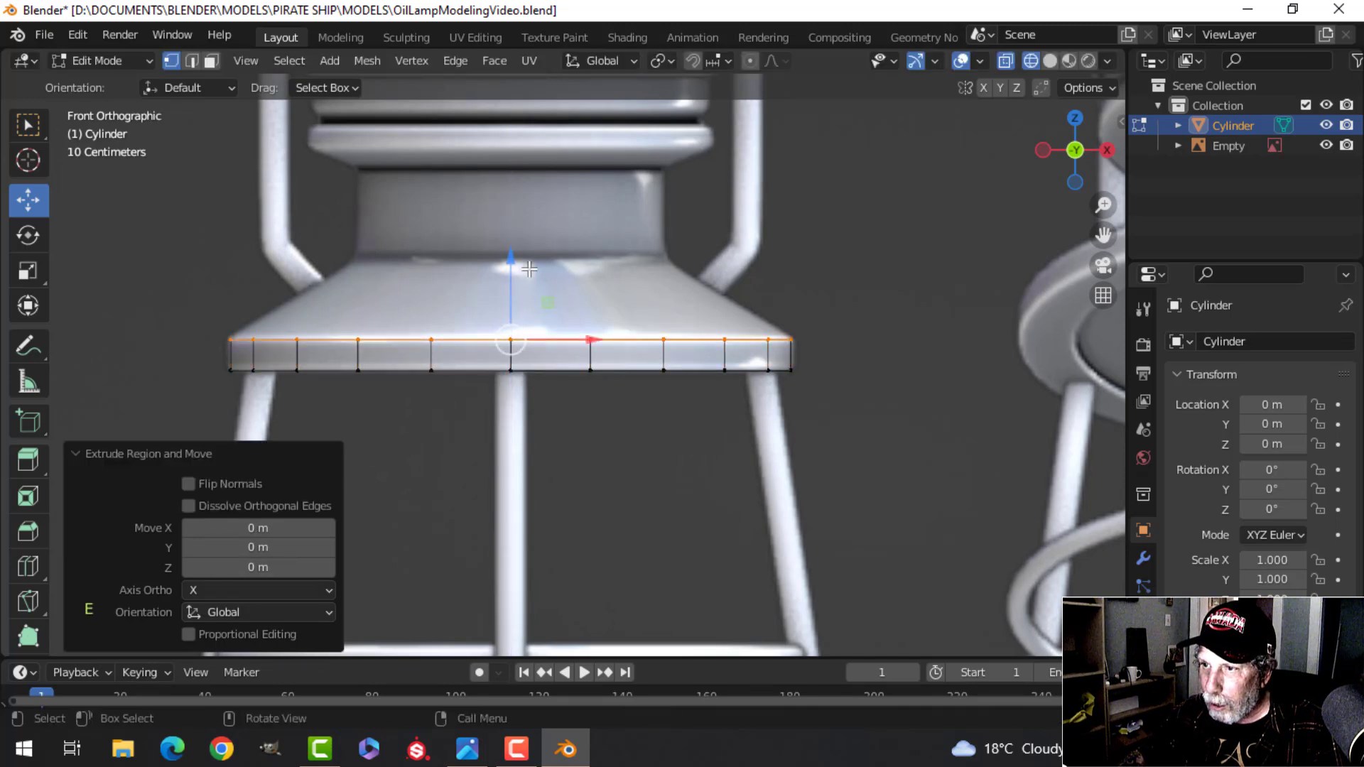
Step: Raise the new ring 0.26 m and taper it to 0.543 for the sloping shoulder
key("g")
key("z")
left_click(540, 174)
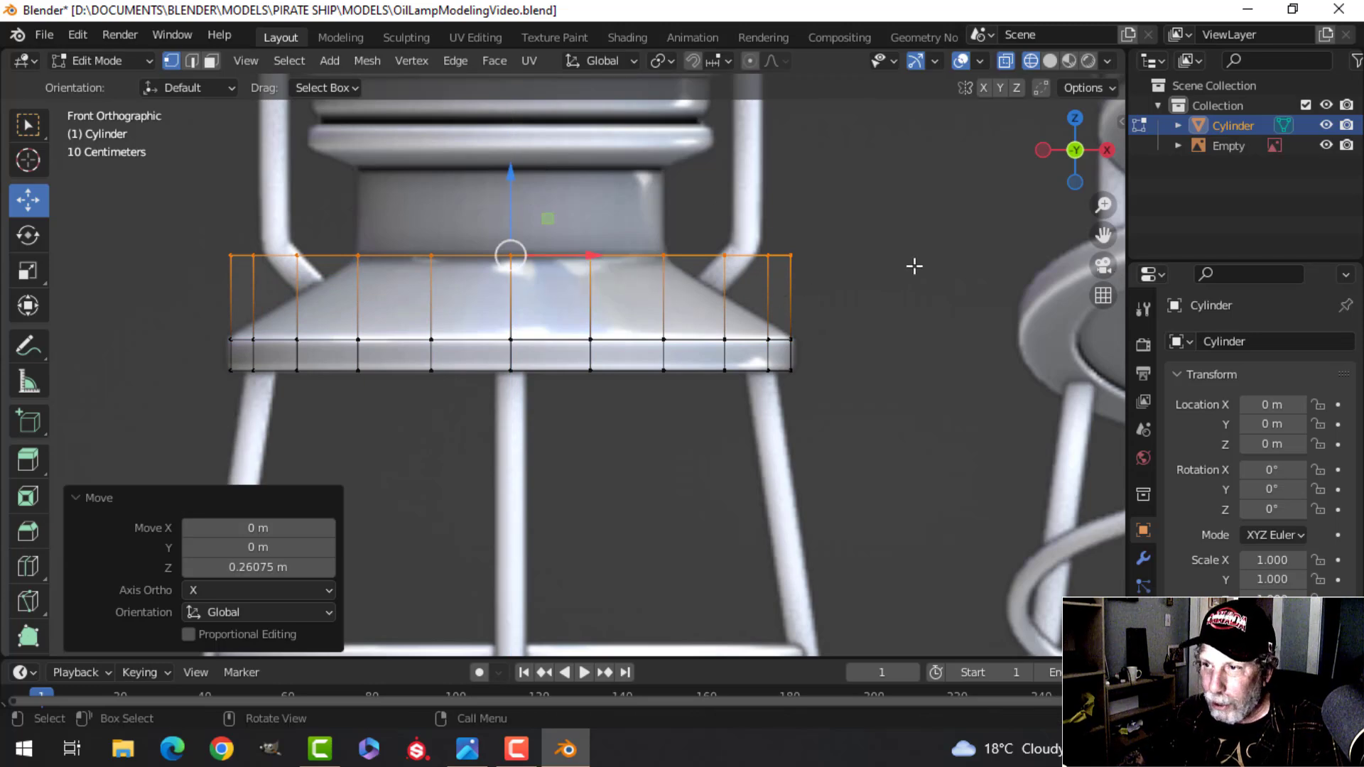
key("s")
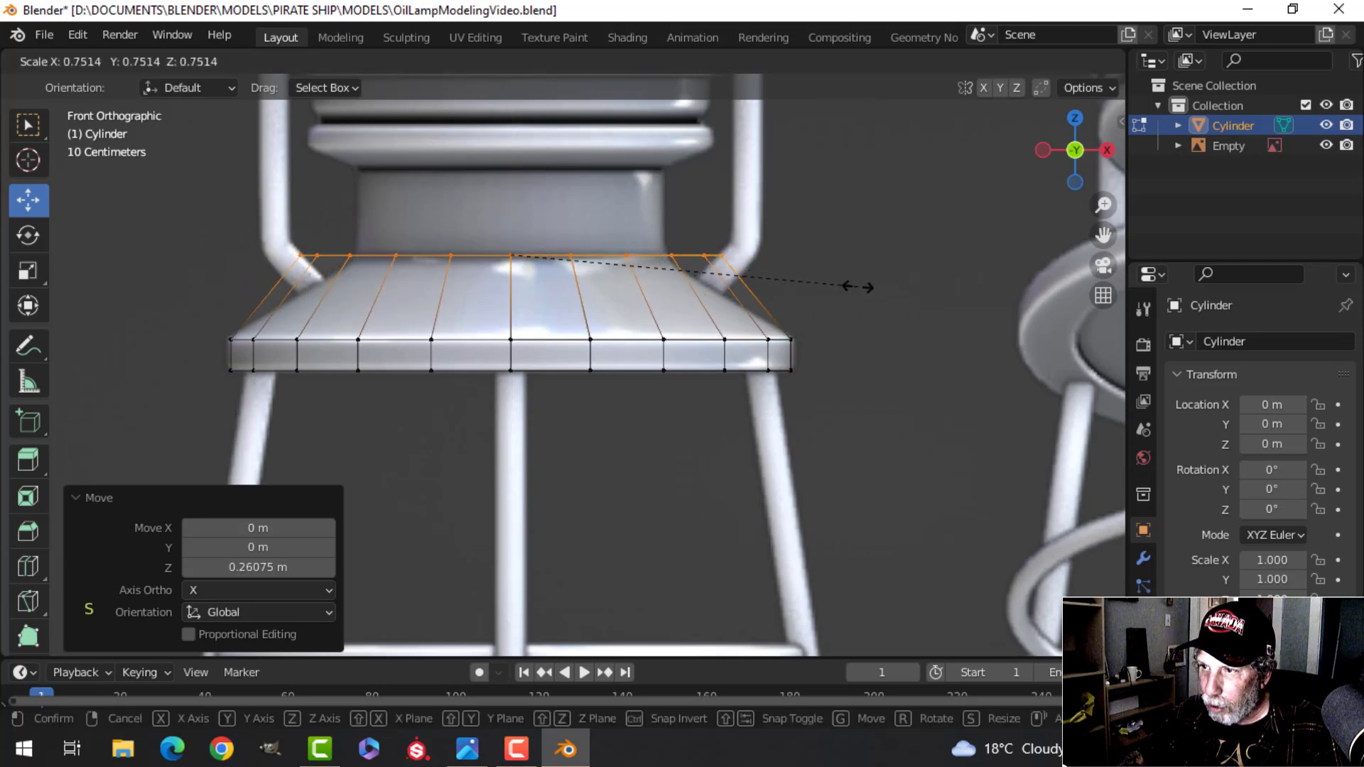
left_click(758, 301)
middle_click_drag(681, 316, 679, 421, "shift")
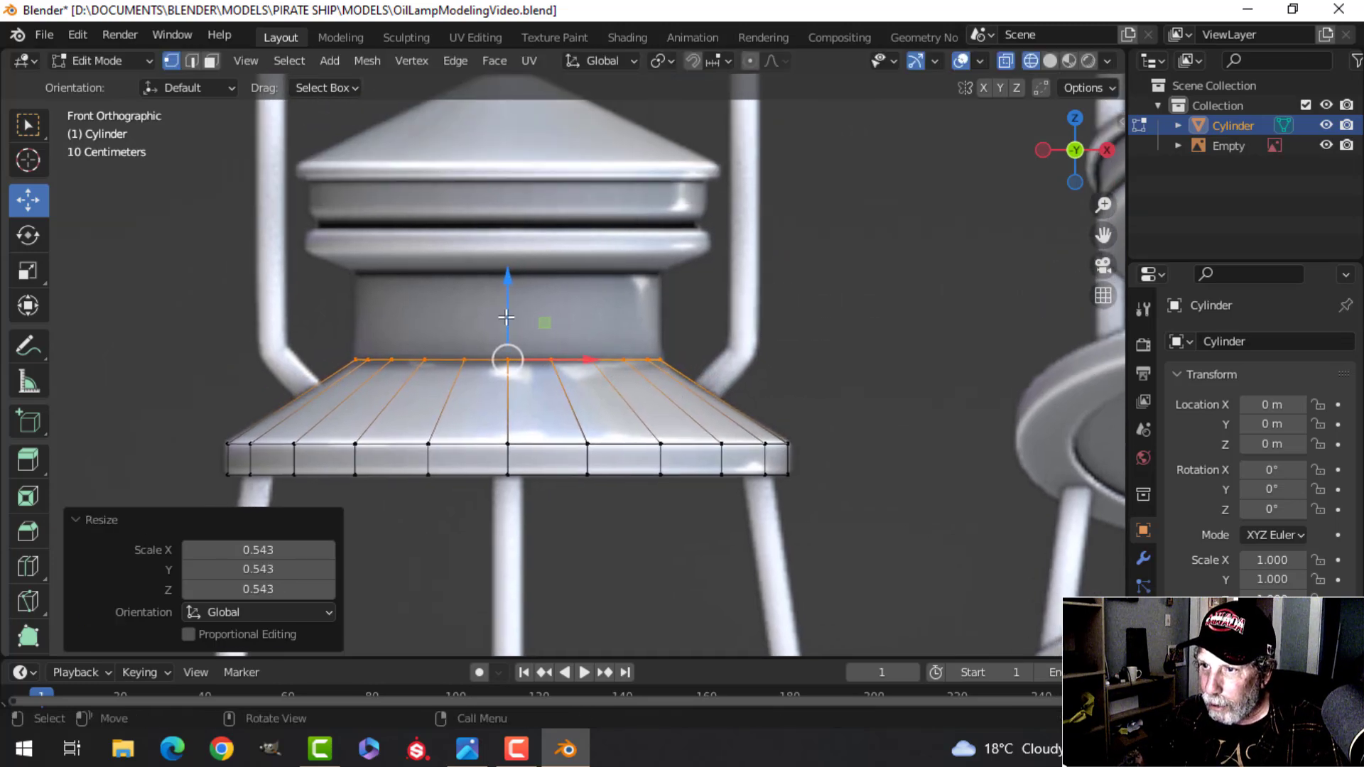
Step: Extrude the shoulder's top ring straight up into a short vertical neck
key("e")
left_click(506, 317)
left_click_drag(503, 283, 501, 278)
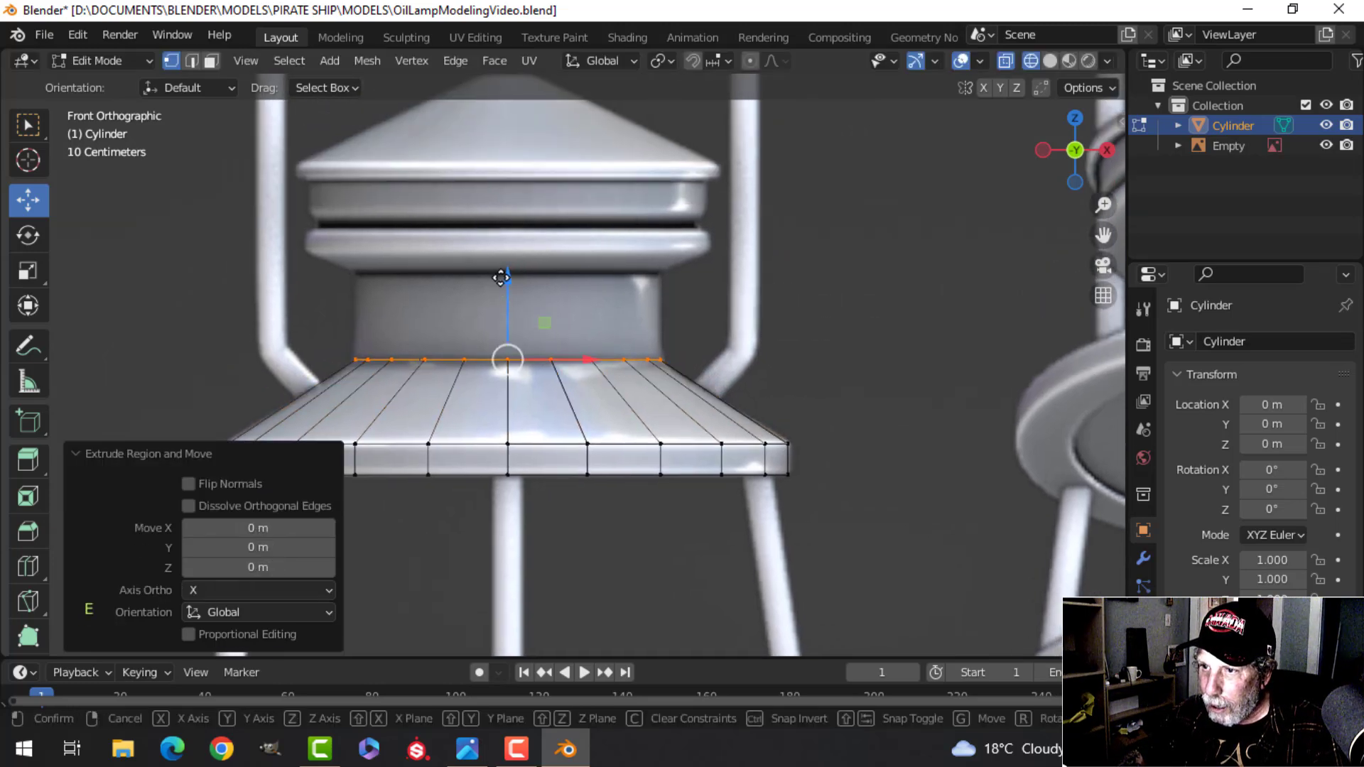
left_click(511, 196)
Step: Raise a new ring 0.062 m above the neck and flare it outward to 1.315
middle_click_drag(684, 259, 683, 342, "shift")
left_click_drag(516, 284, 524, 263)
key("s")
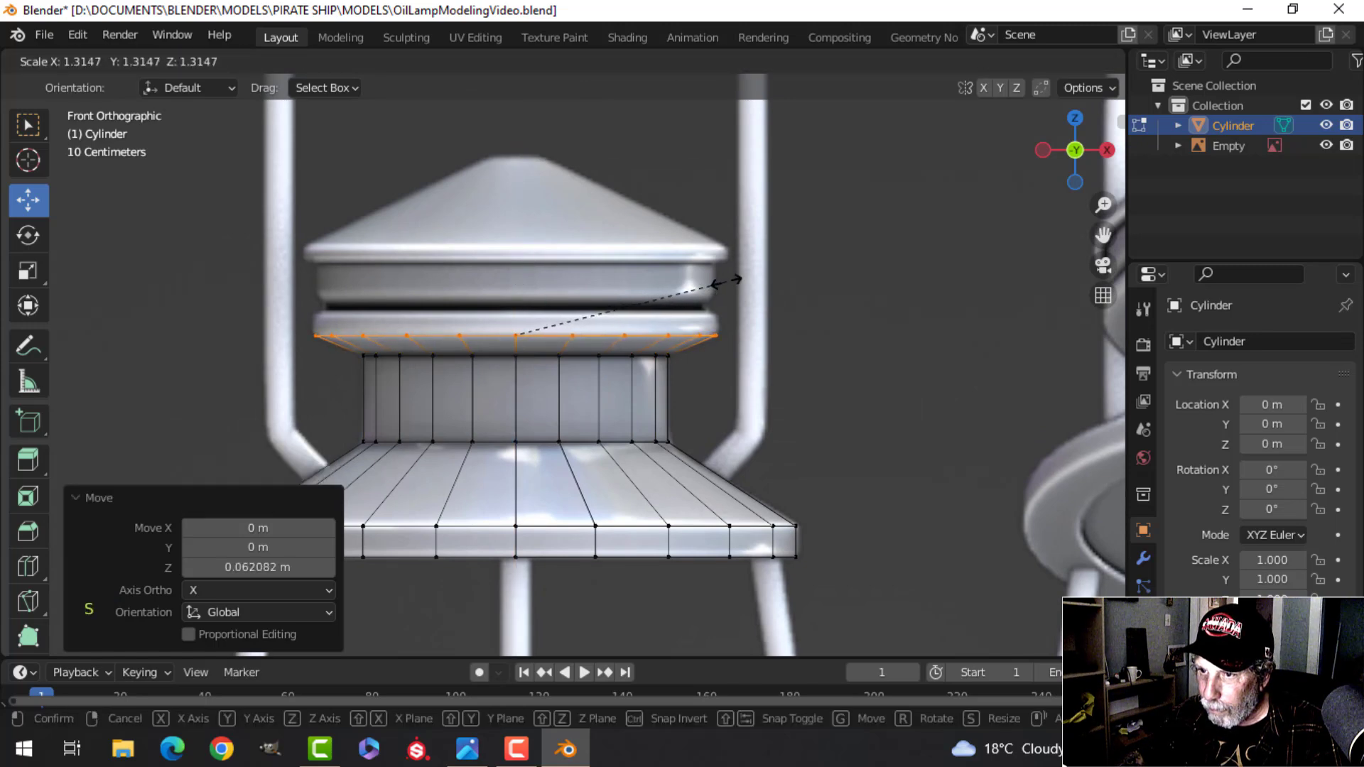
left_click(731, 276)
middle_click_drag(496, 307, 513, 329, "shift")
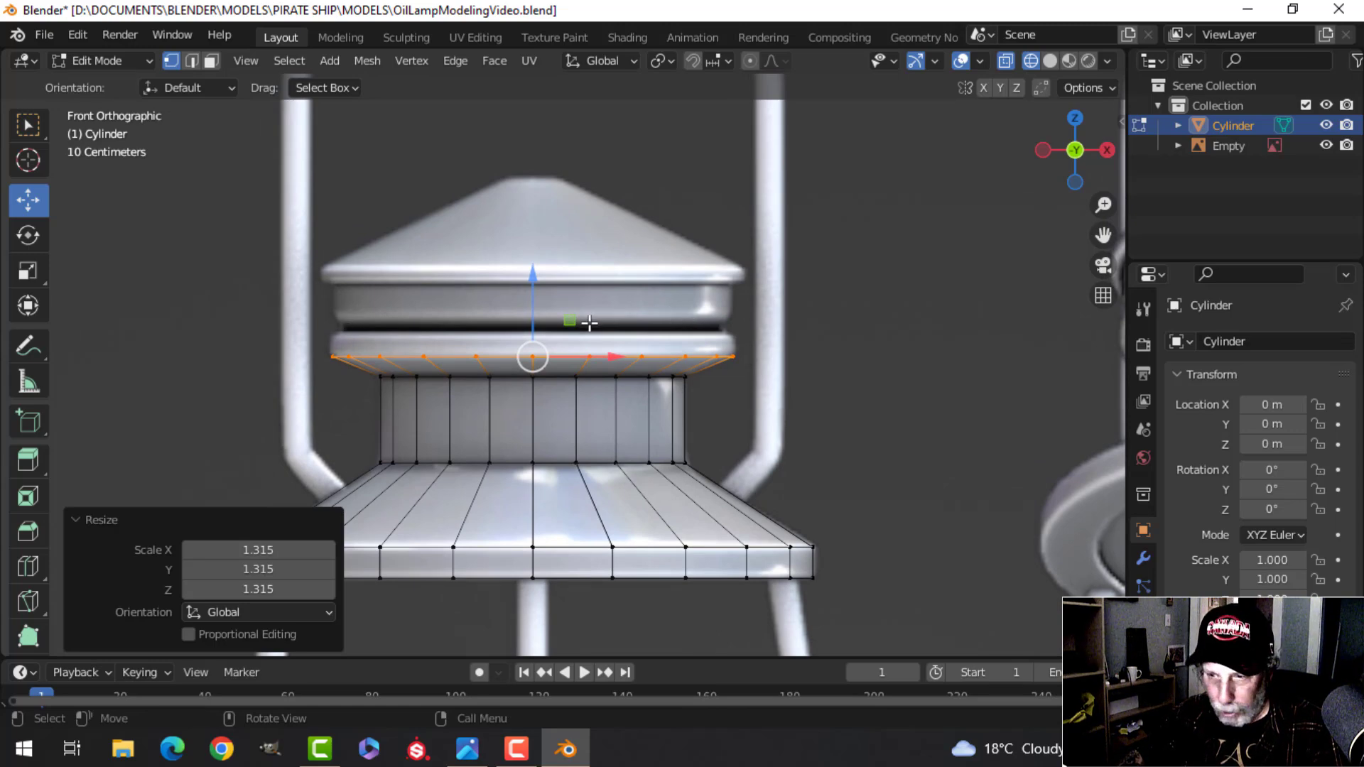
Step: Extrude the flared ring and begin raising it vertically for the band
key("e")
key("g")
key("z")
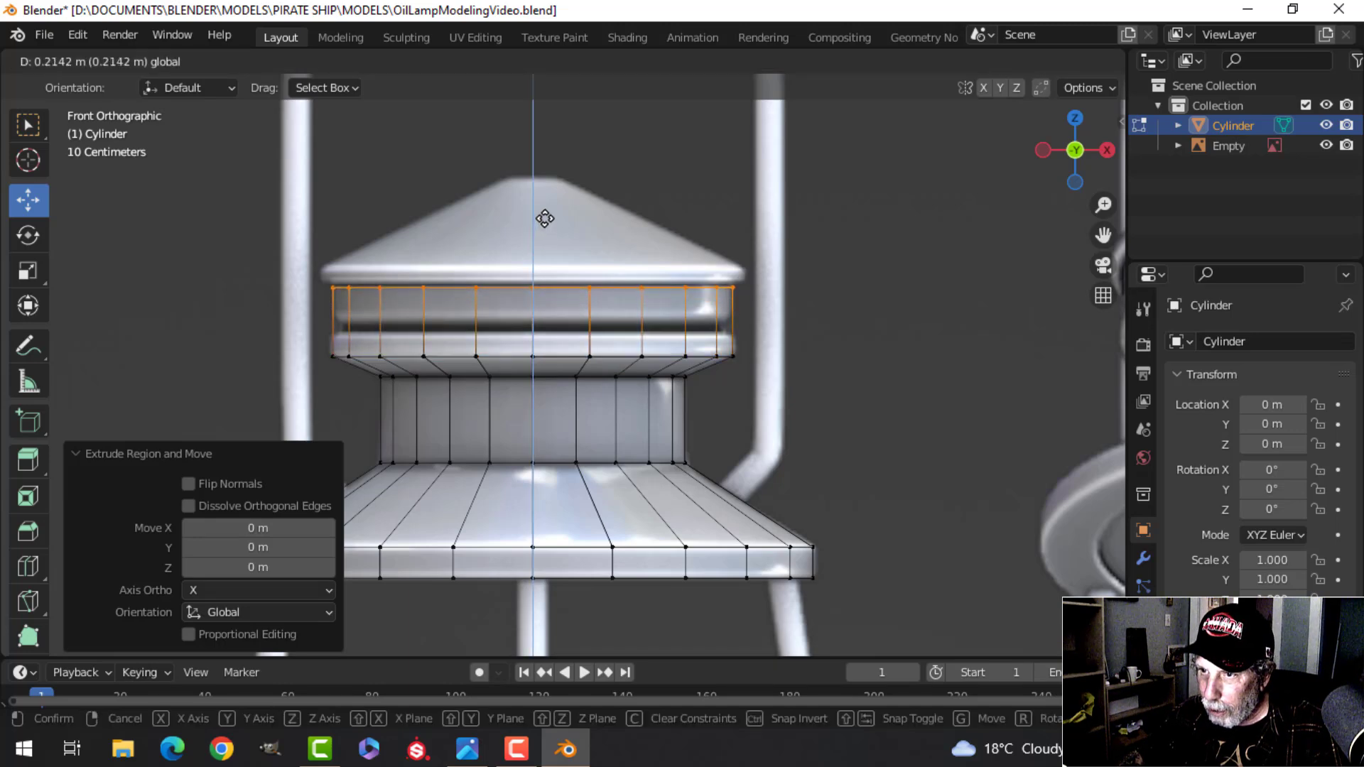
Step: Set the band height to 0.217 m, then extrude its top ring and widen it to 1.061
left_click(545, 217)
scroll(645, 291, "up", 3, "shift")
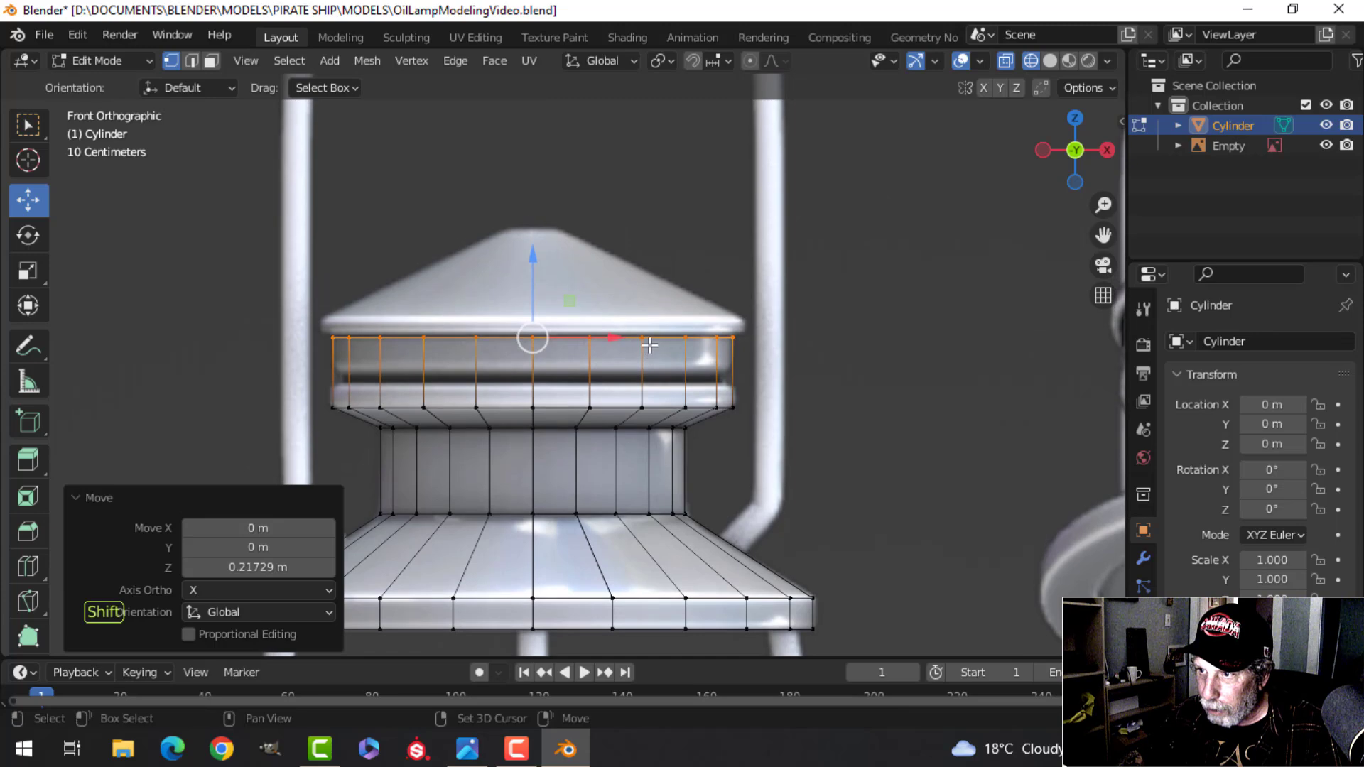
key("e")
key("s")
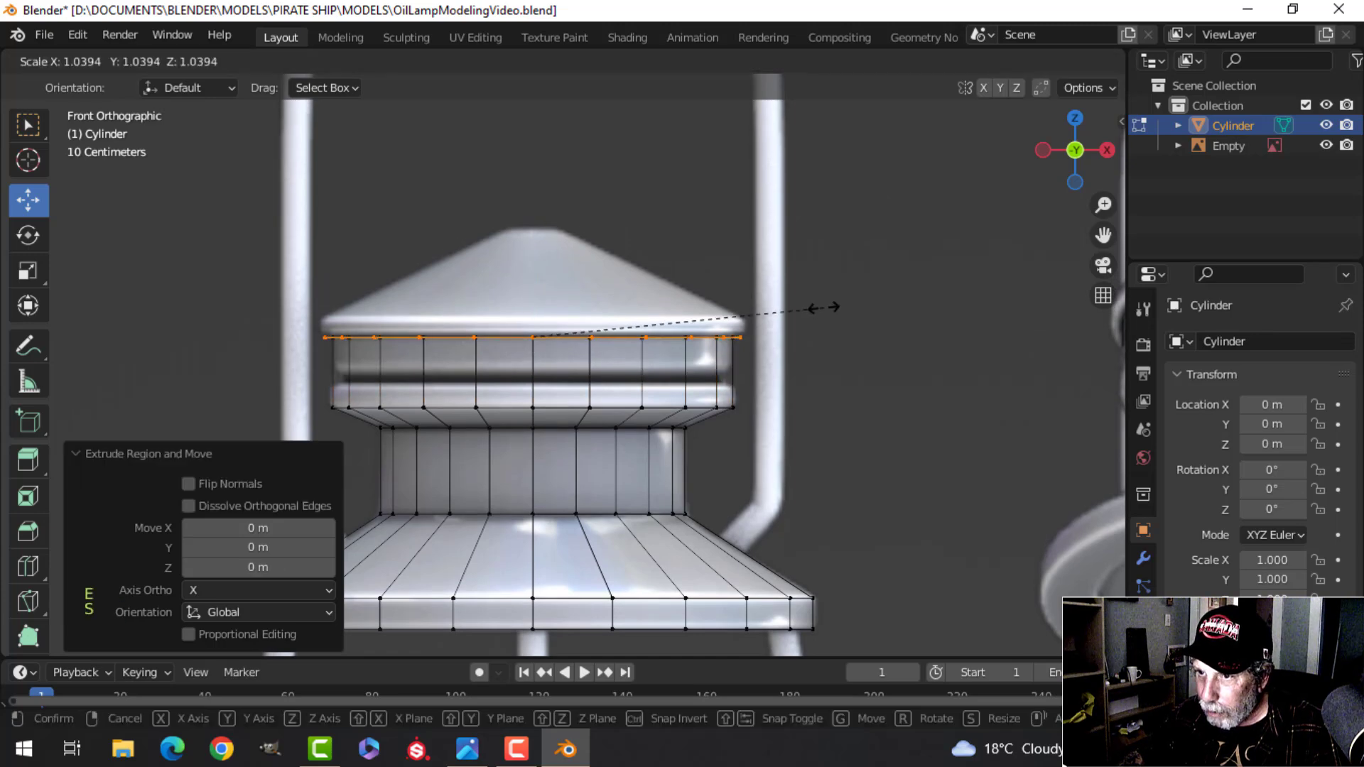
left_click(824, 306)
Step: Extrude the lip ring and raise it 0.065 m to give the lip thickness
key("e")
left_click(574, 337)
left_click_drag(535, 280, 543, 259)
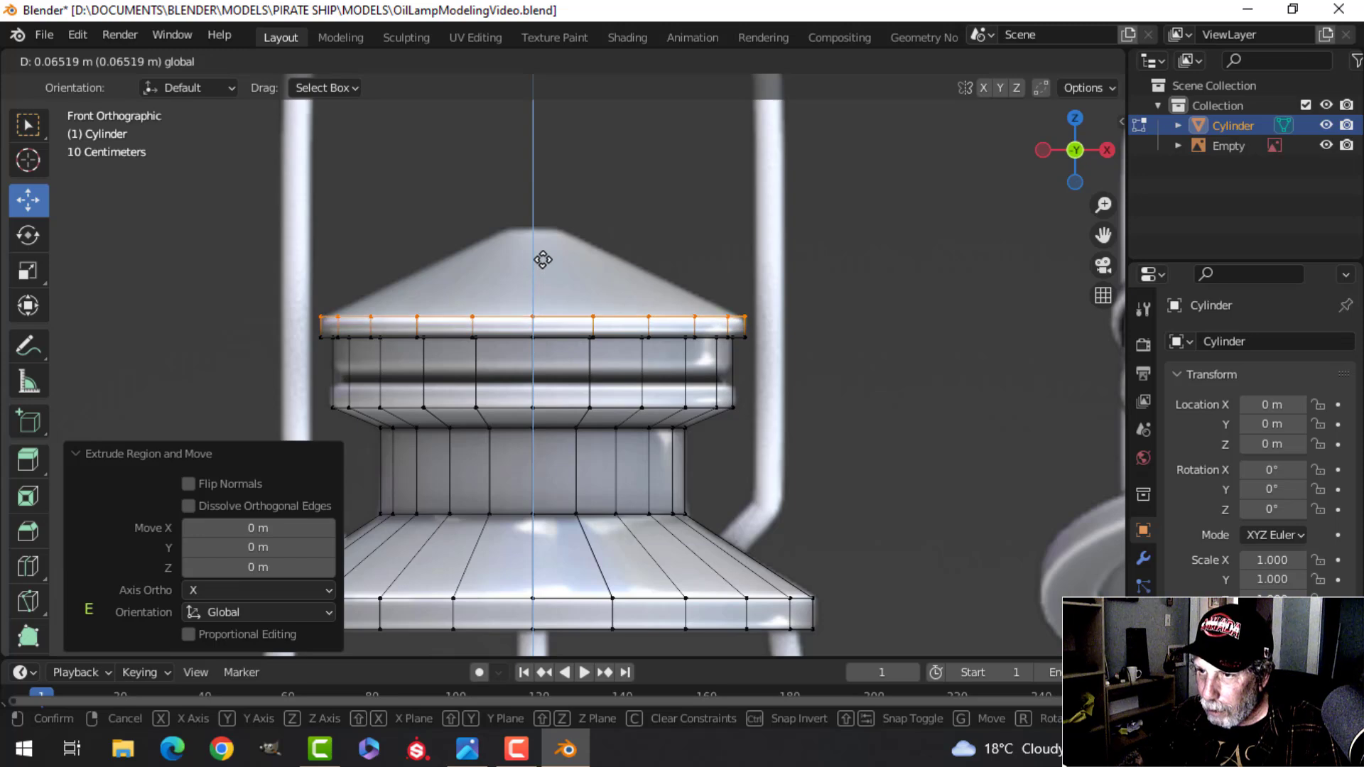
left_click(543, 263)
Step: Extrude a cap ring, raise it 0.273 m and shrink it to 0.152 into a pointed cone
scroll(584, 325, "up", 3, "shift")
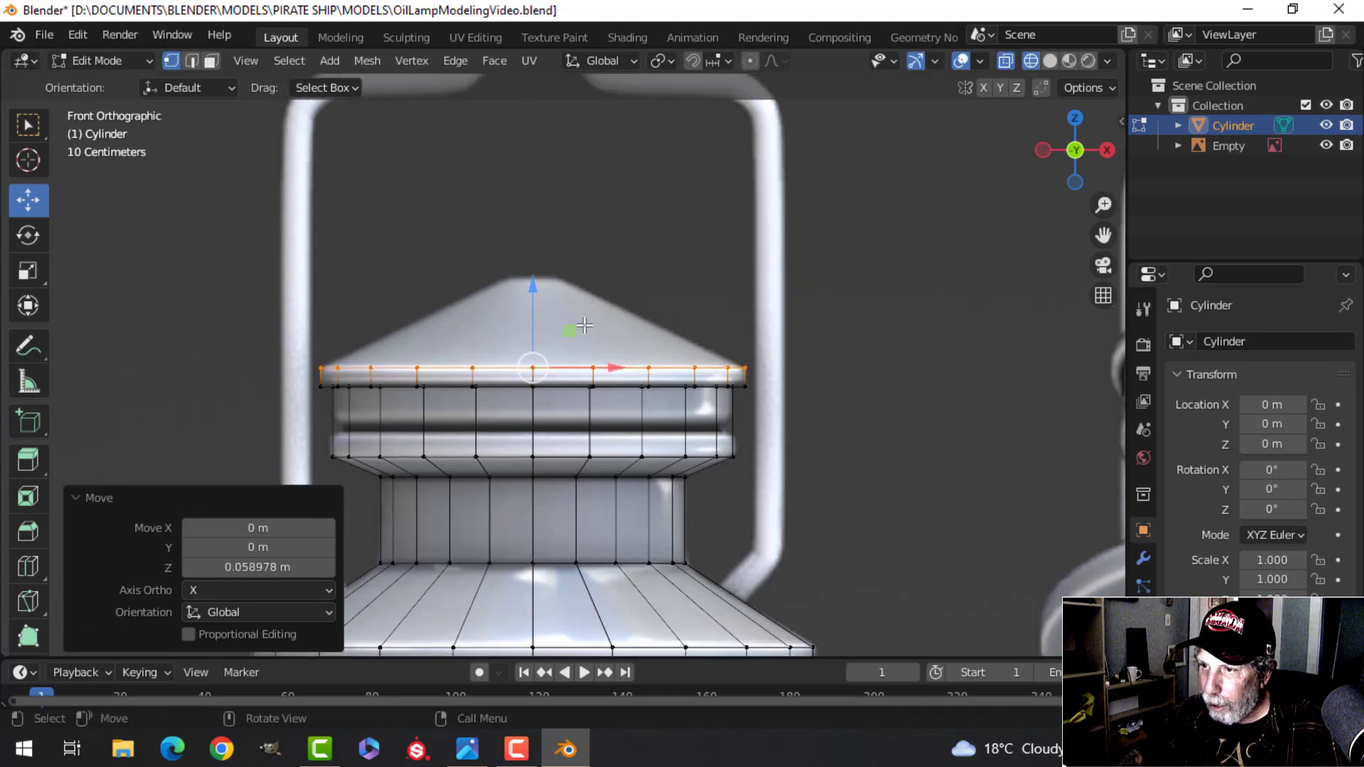
key("e")
key("Escape")
key("g")
key("z")
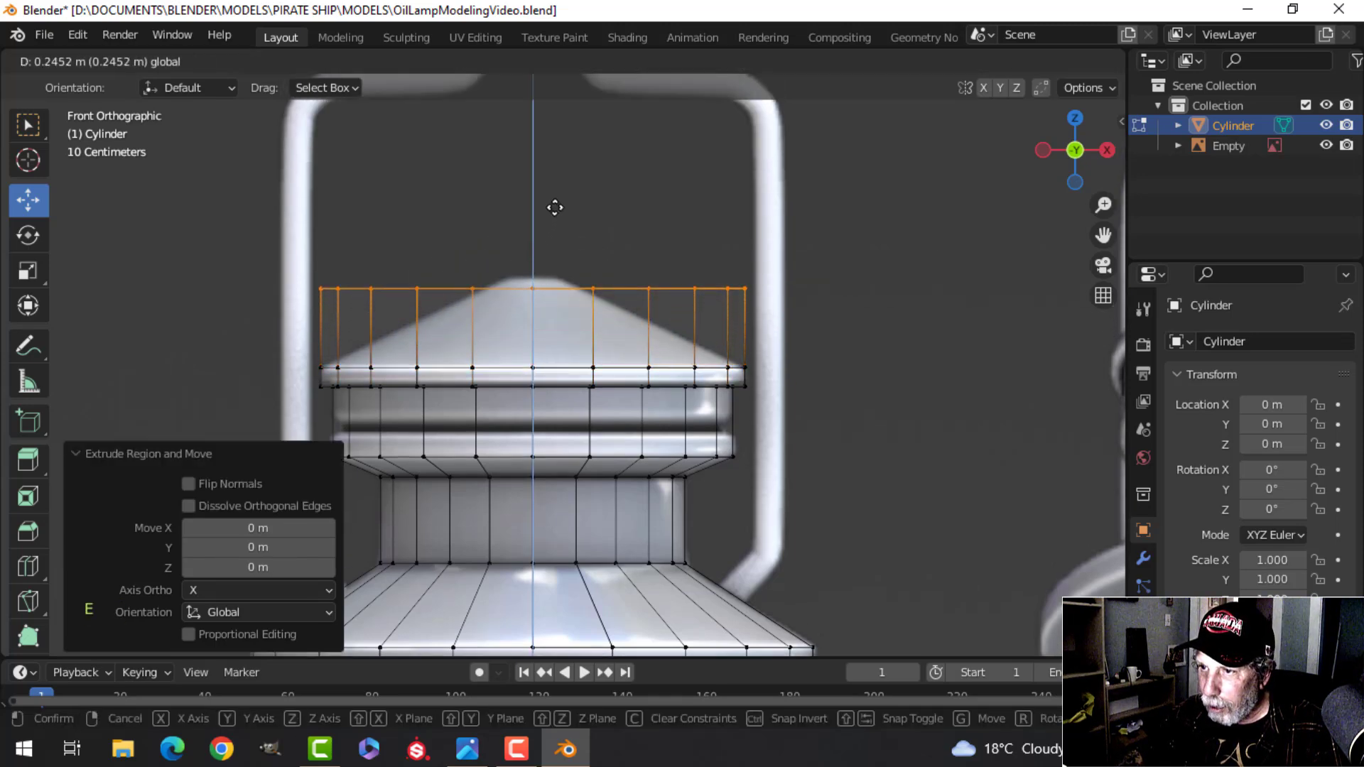
left_click(557, 202)
key("s")
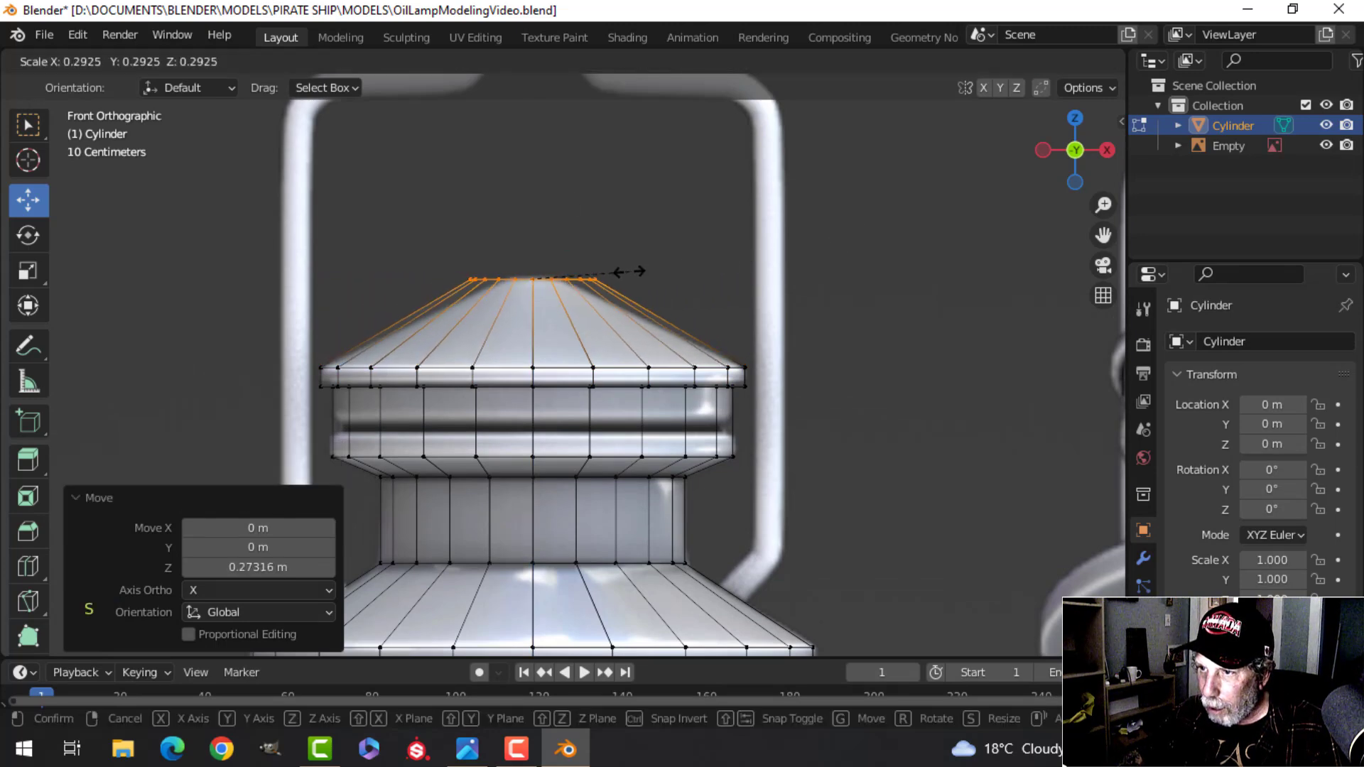
left_click(583, 284)
Step: Frame the upper band and cap, and start a loop cut across the band
scroll(590, 446, "up", 2)
middle_click_drag(619, 420, 584, 305, "shift")
key("ctrl+r")
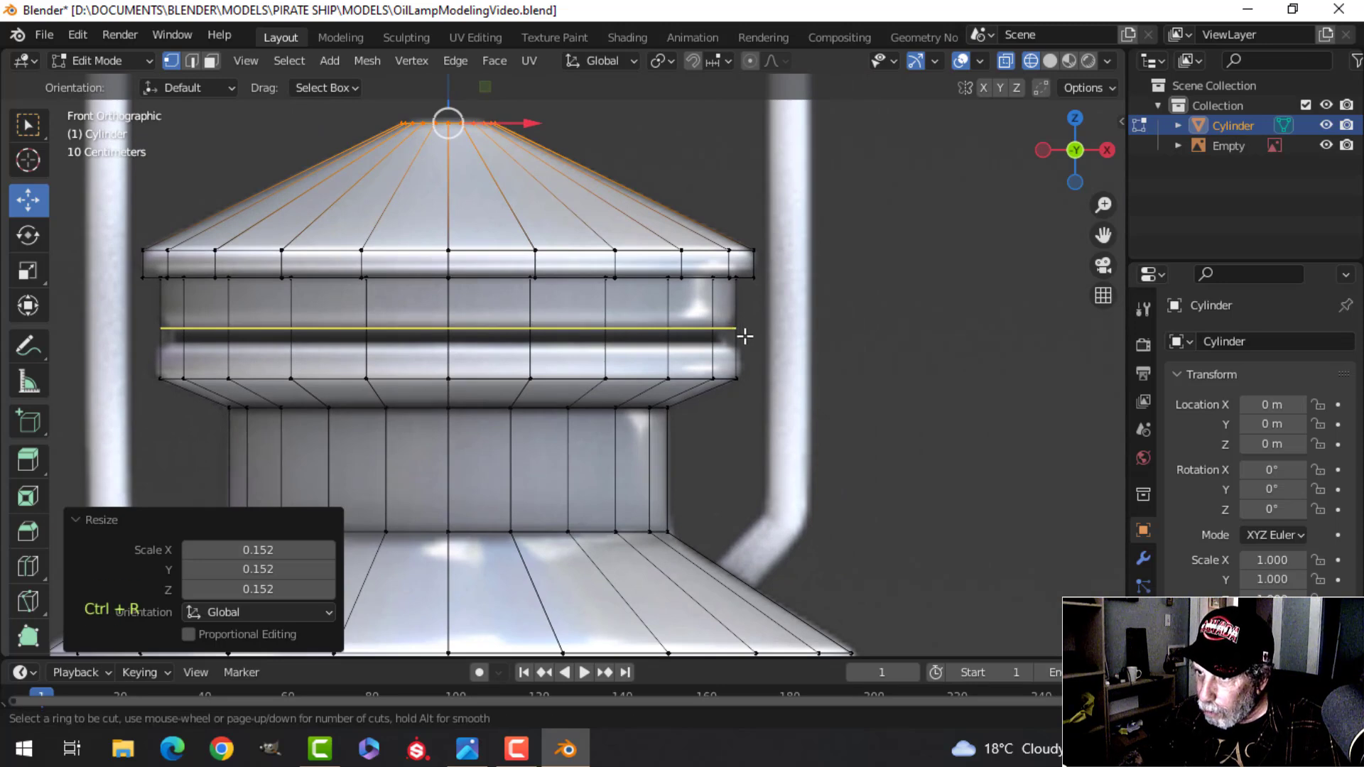
Step: Add two horizontal edge loops across the band to outline the groove
left_click(746, 336)
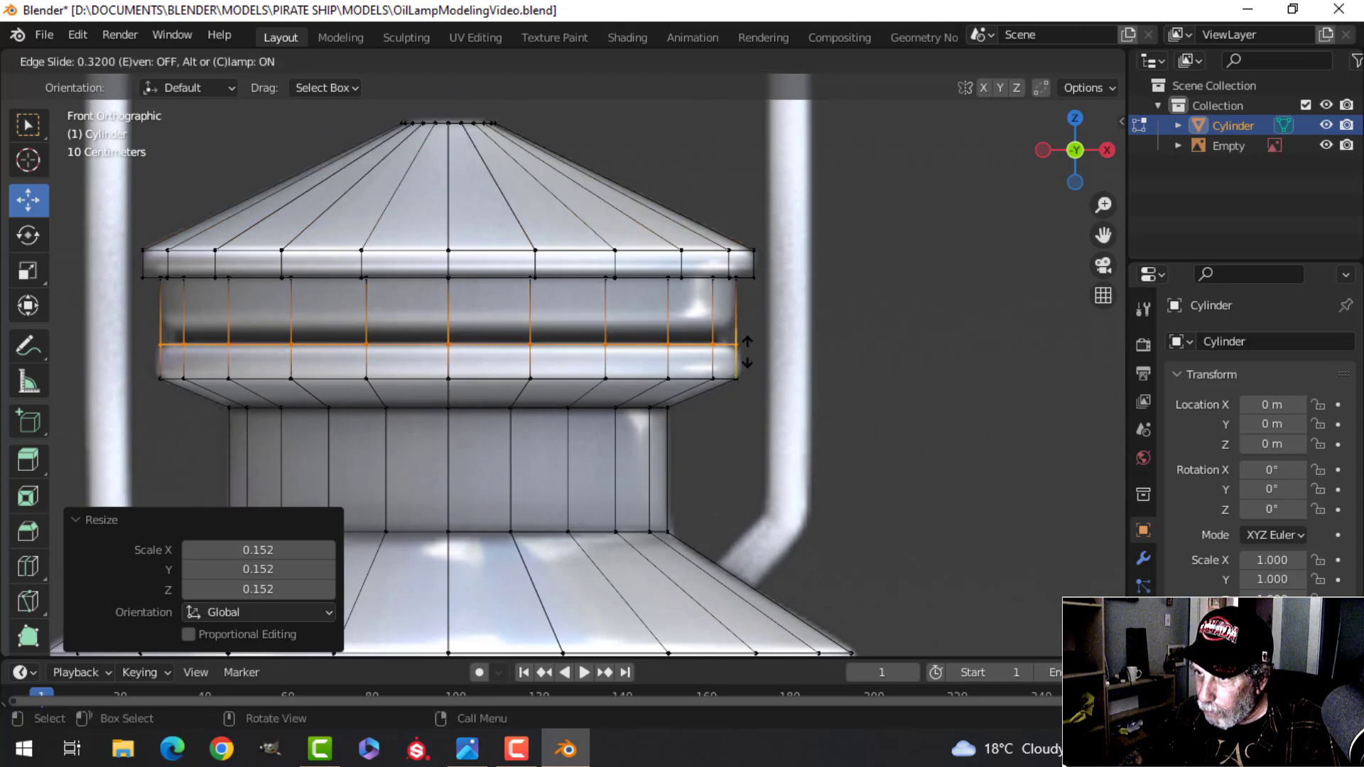
left_click(746, 361)
key("ctrl+r")
left_click(743, 313)
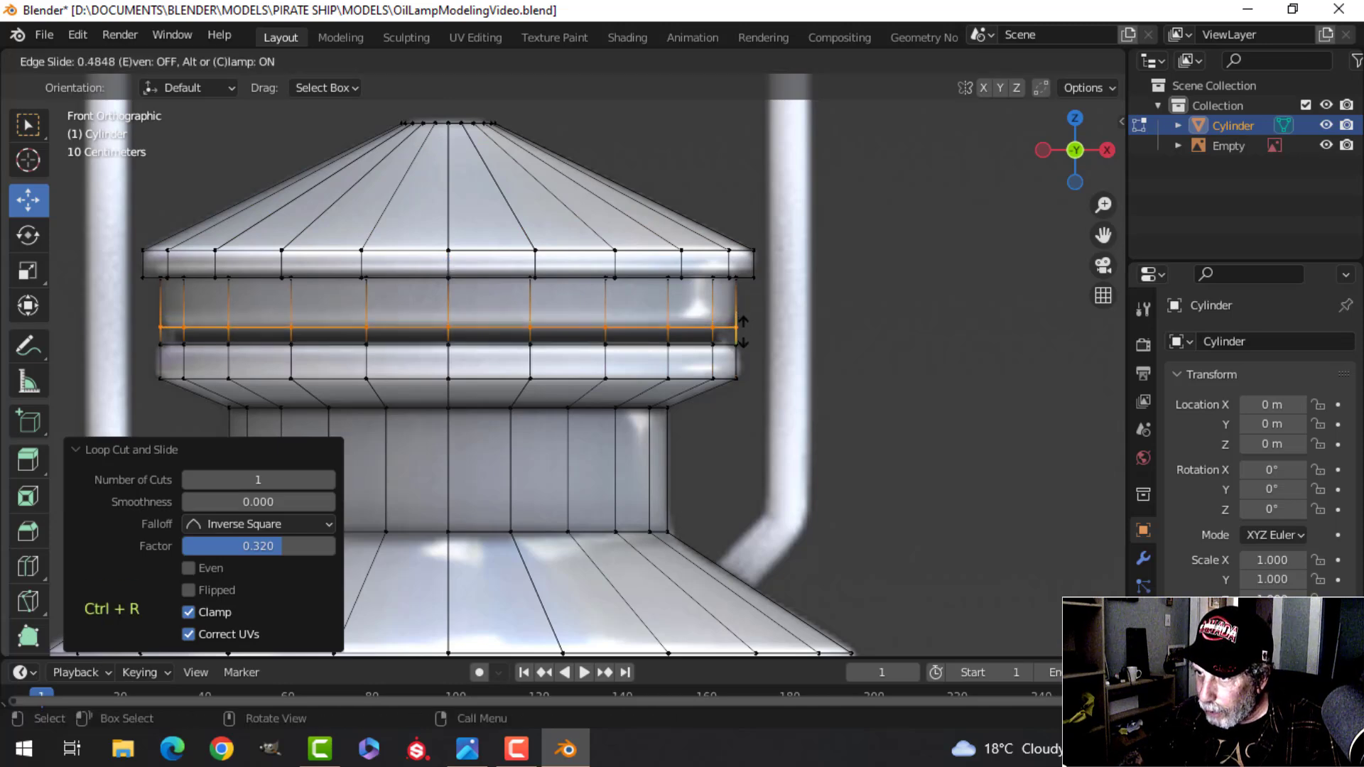
left_click(743, 327)
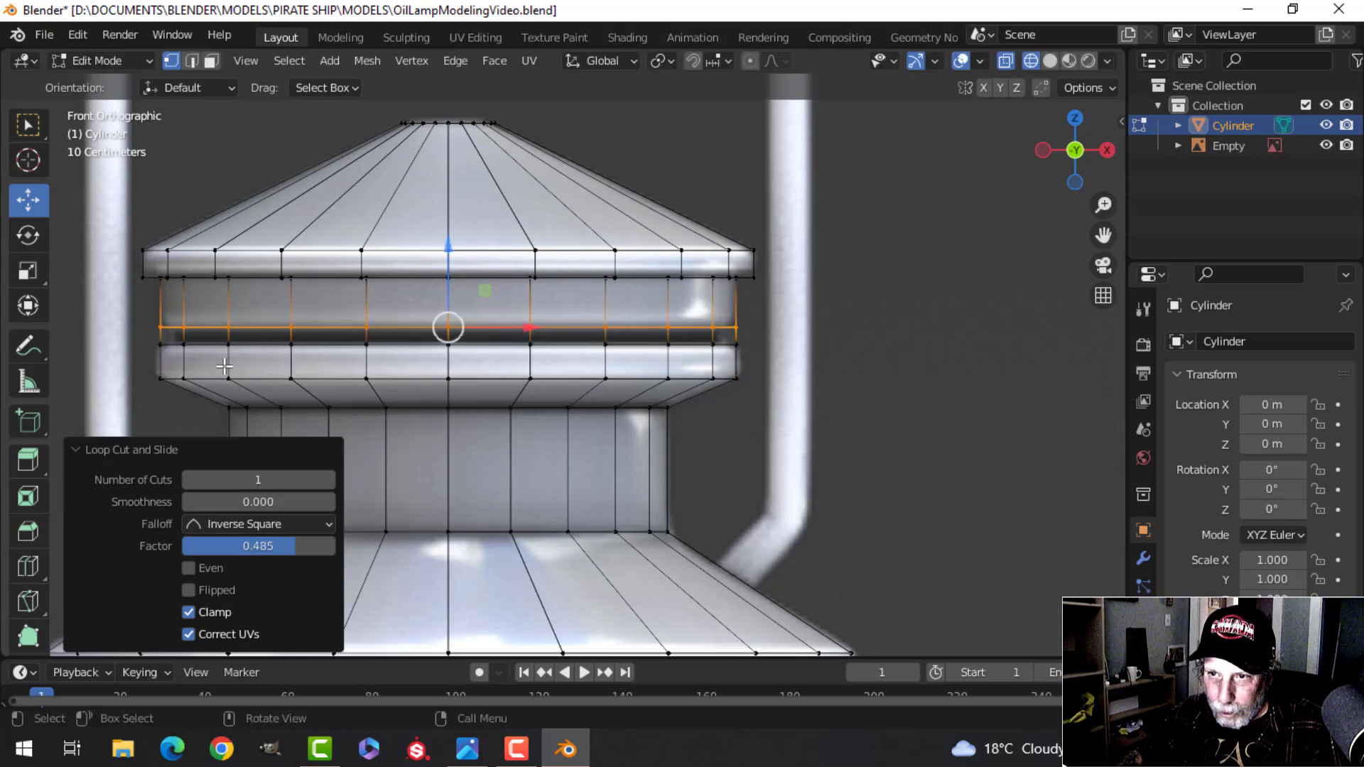
Step: In face select mode, select the middle face loop around the band
key("alt+a")
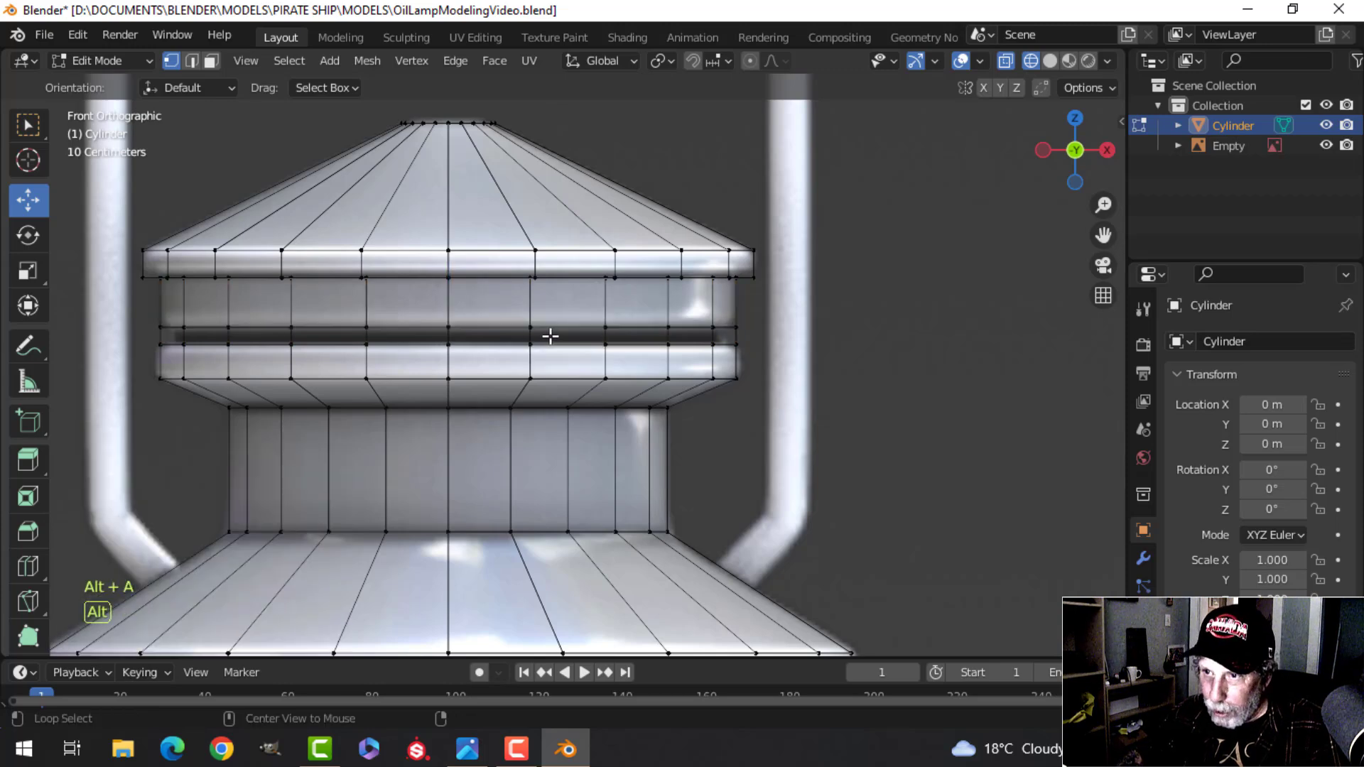
middle_click_drag(604, 333, 642, 341, "shift")
key("3")
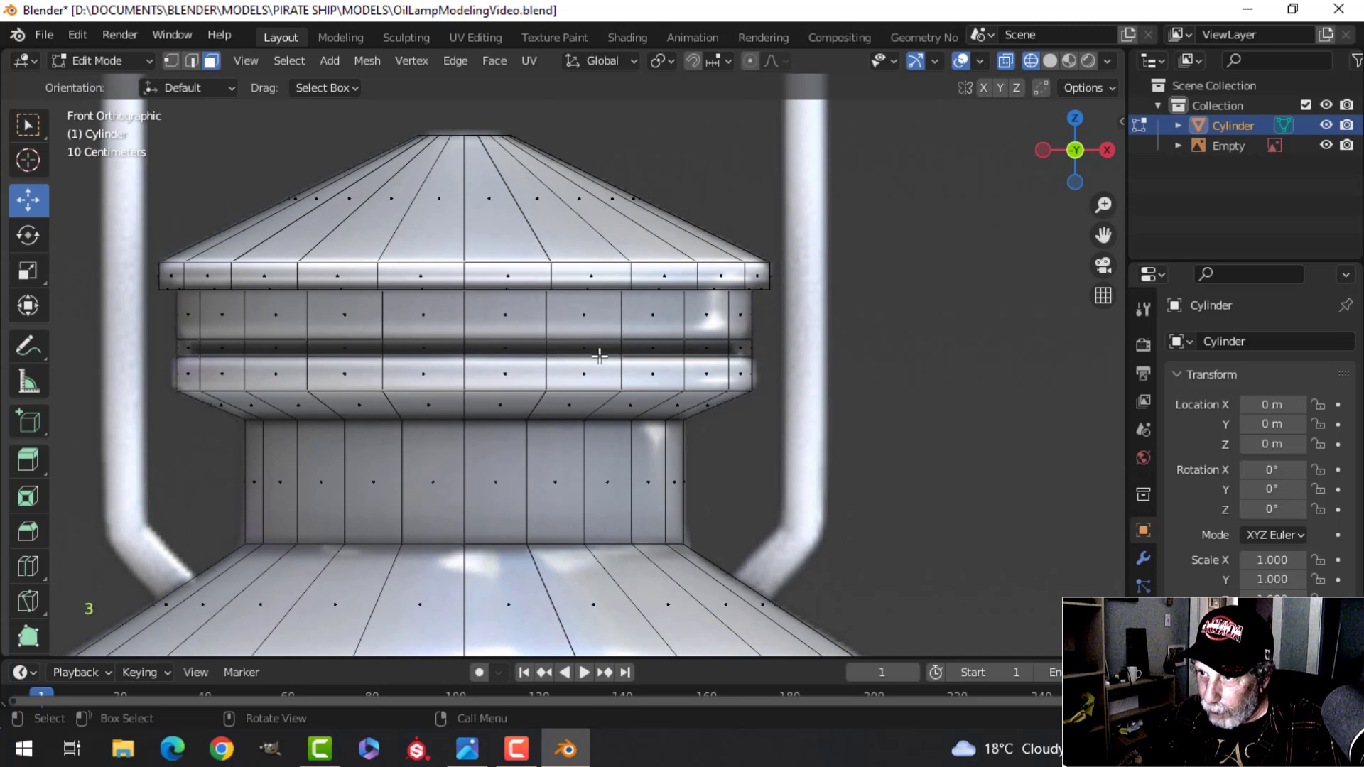
left_click(686, 348, "alt+shift")
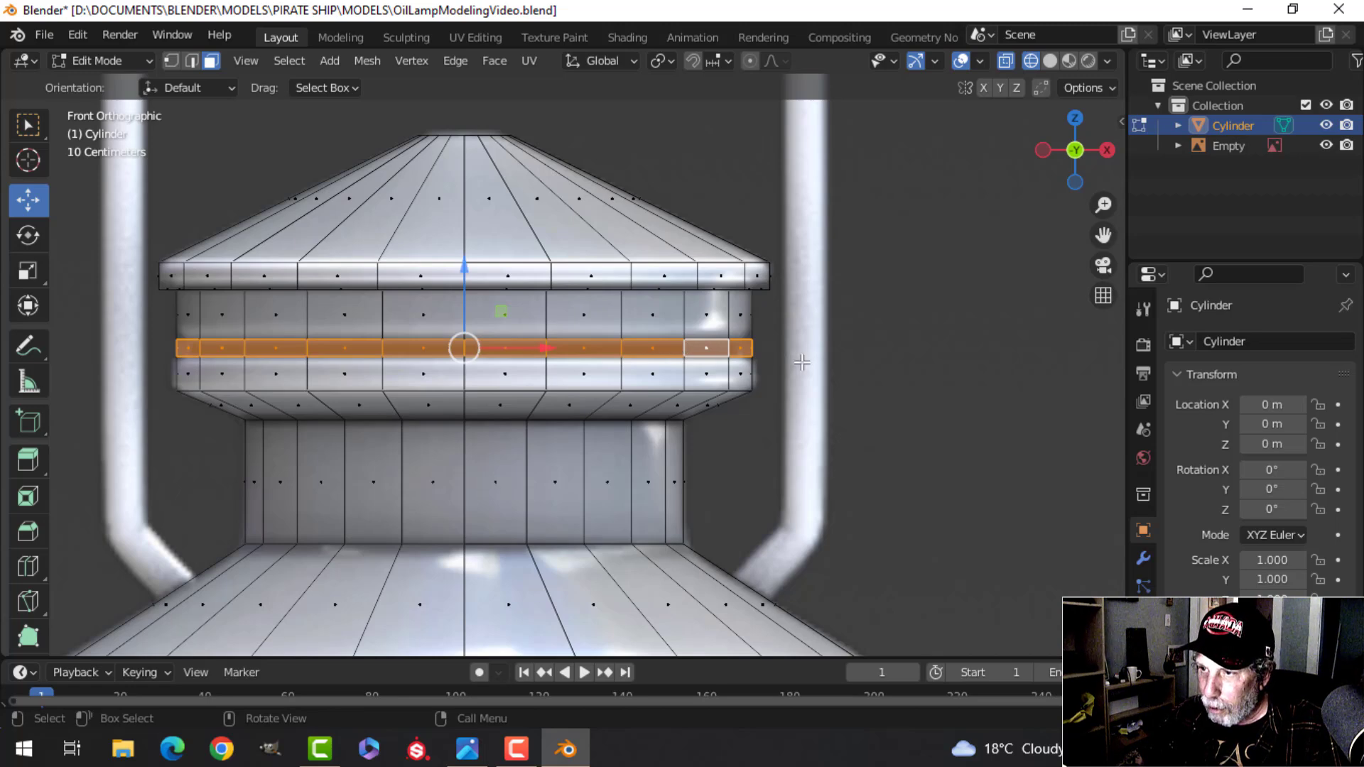
scroll(802, 363, "up", 1)
Step: Extrude the face loop in place and sink it 0.0244 m inward, then deselect
key("e")
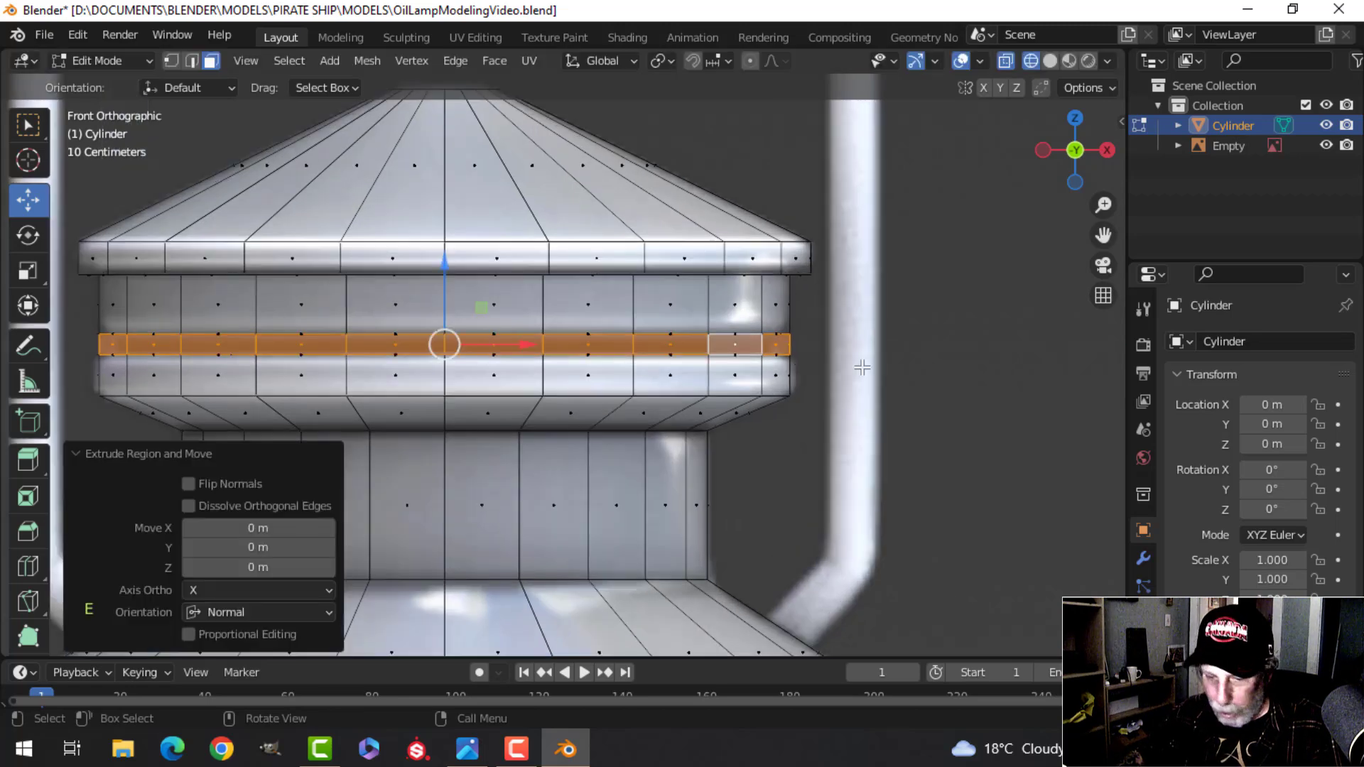
key("alt+s")
key("shift")
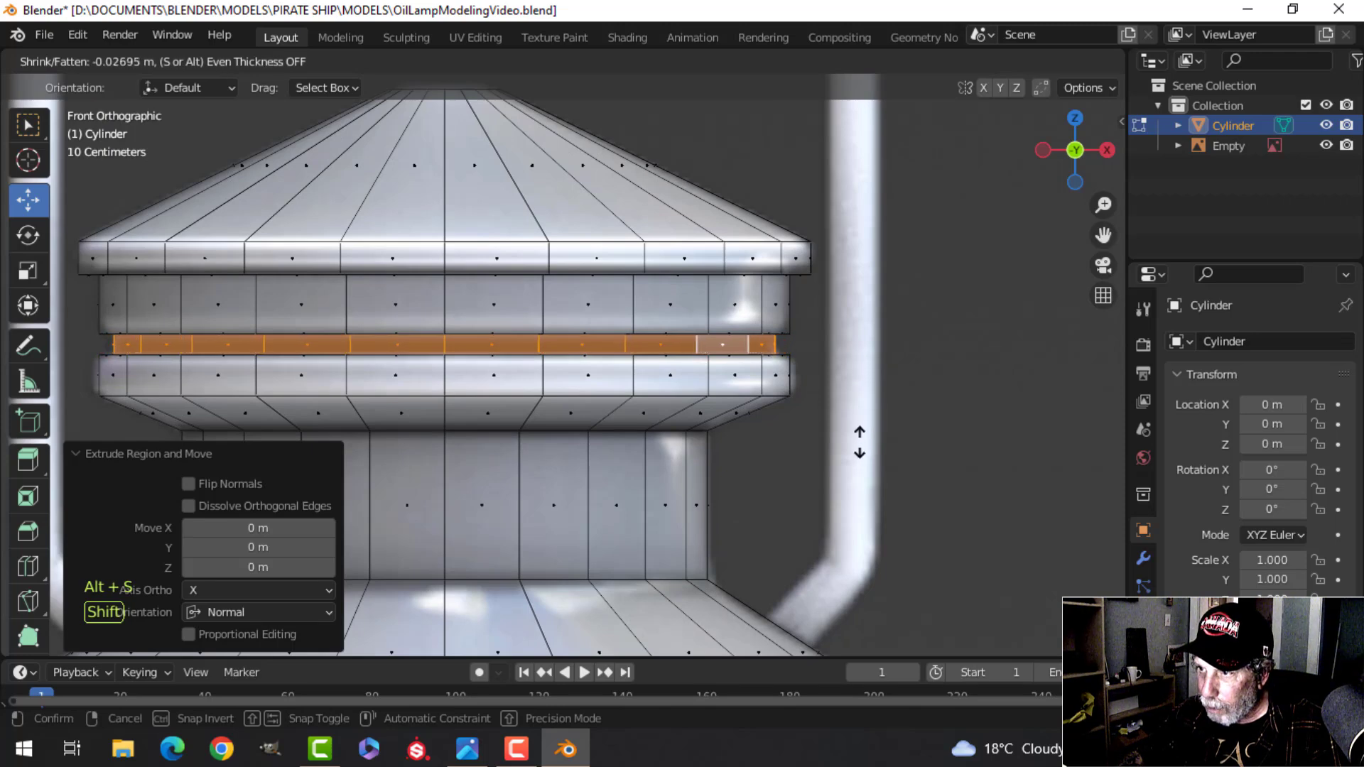
left_click(860, 435)
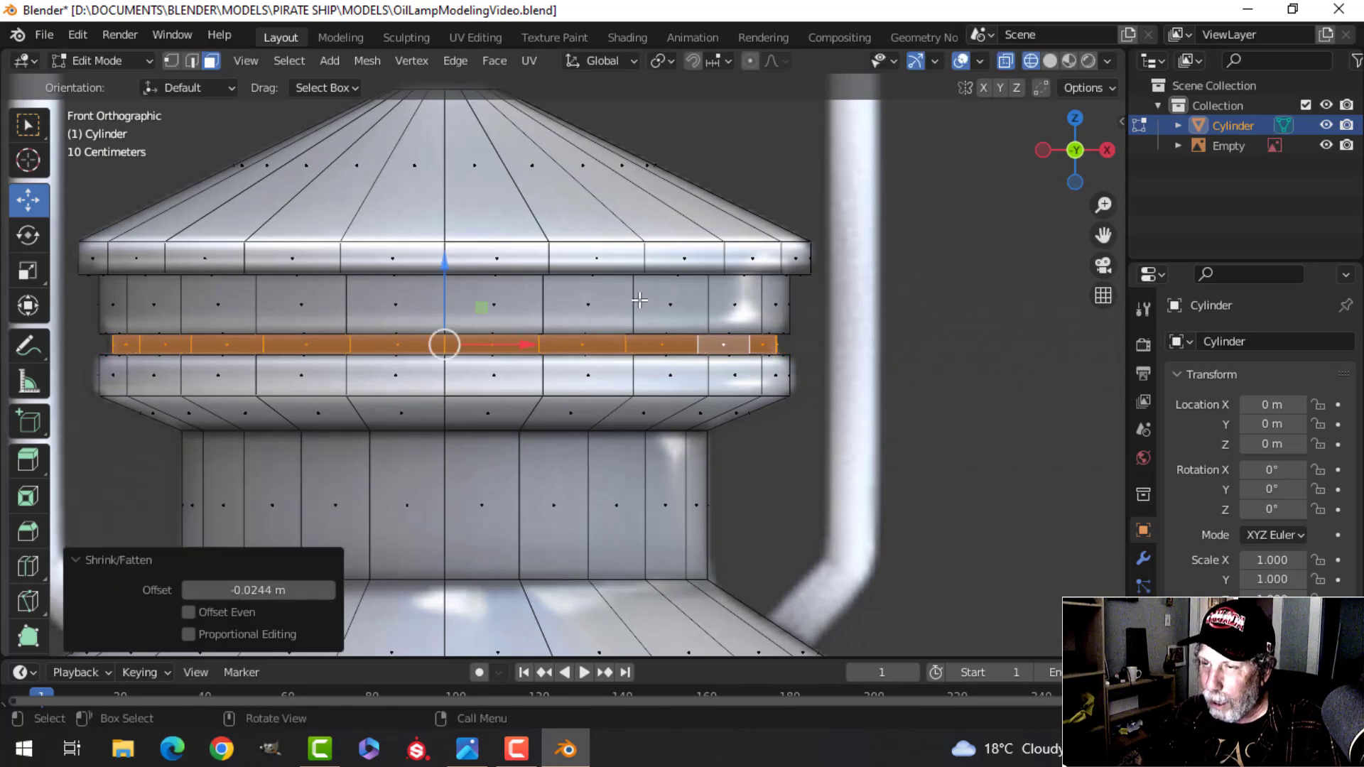
scroll(462, 344, "down", 2)
key("alt+a")
Step: Switch to solid shading and fill the cone's top opening with a face
key("z")
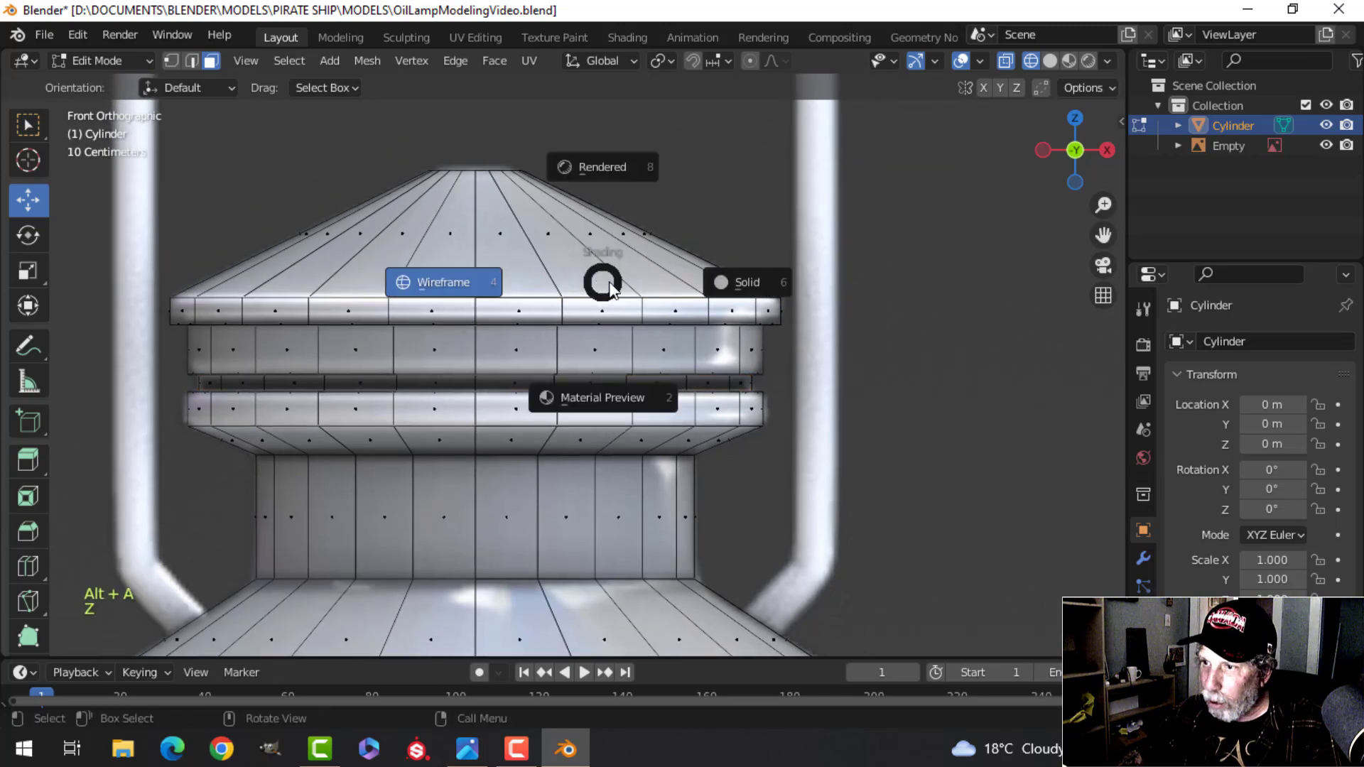
left_click(732, 280)
mouse_move(688, 293)
middle_mouse_down()
mouse_move(620, 327)
mouse_move(658, 427)
mouse_move(670, 268)
mouse_move(670, 289)
mouse_move(572, 318)
mouse_move(594, 384)
mouse_move(573, 417)
mouse_move(631, 396)
middle_mouse_up()
scroll(572, 317, "up", 2)
scroll(573, 417, "up", 2)
key("2")
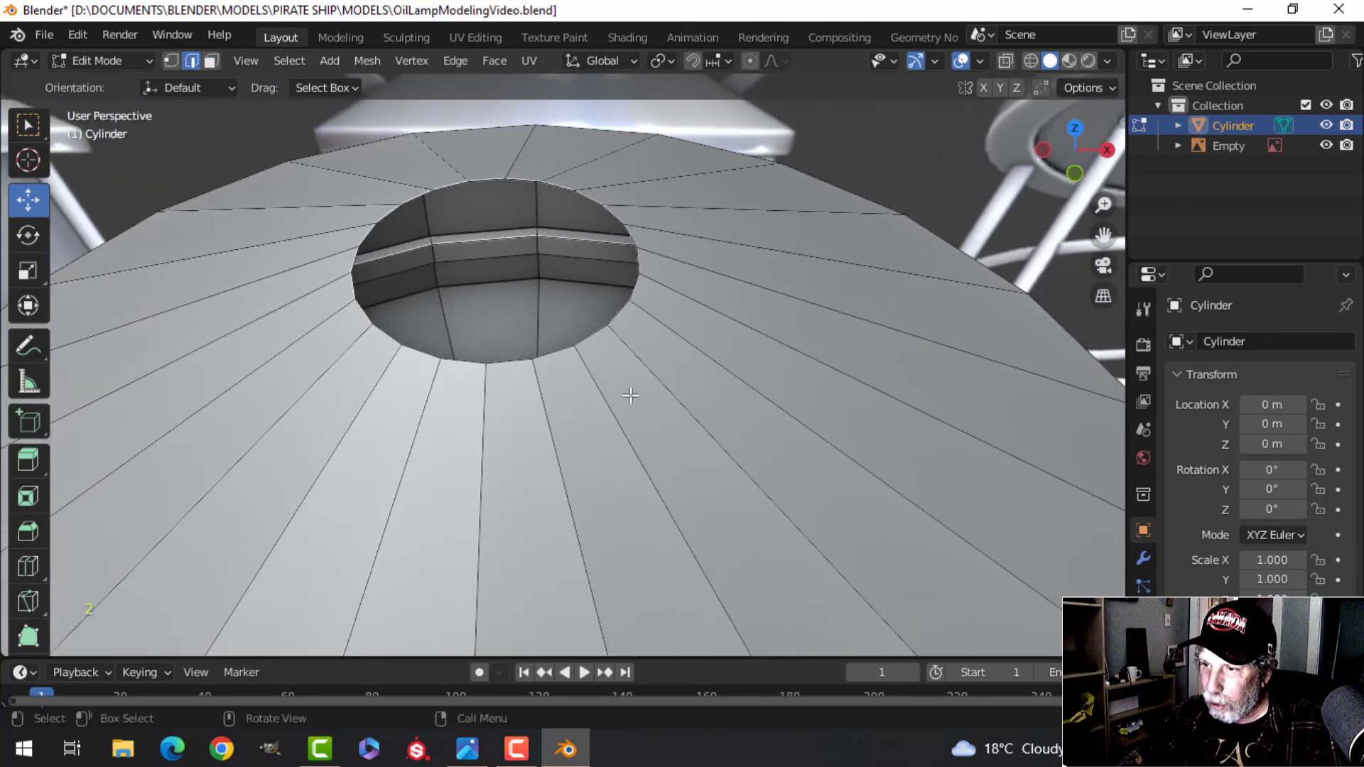
left_click(554, 351, "alt")
key("f")
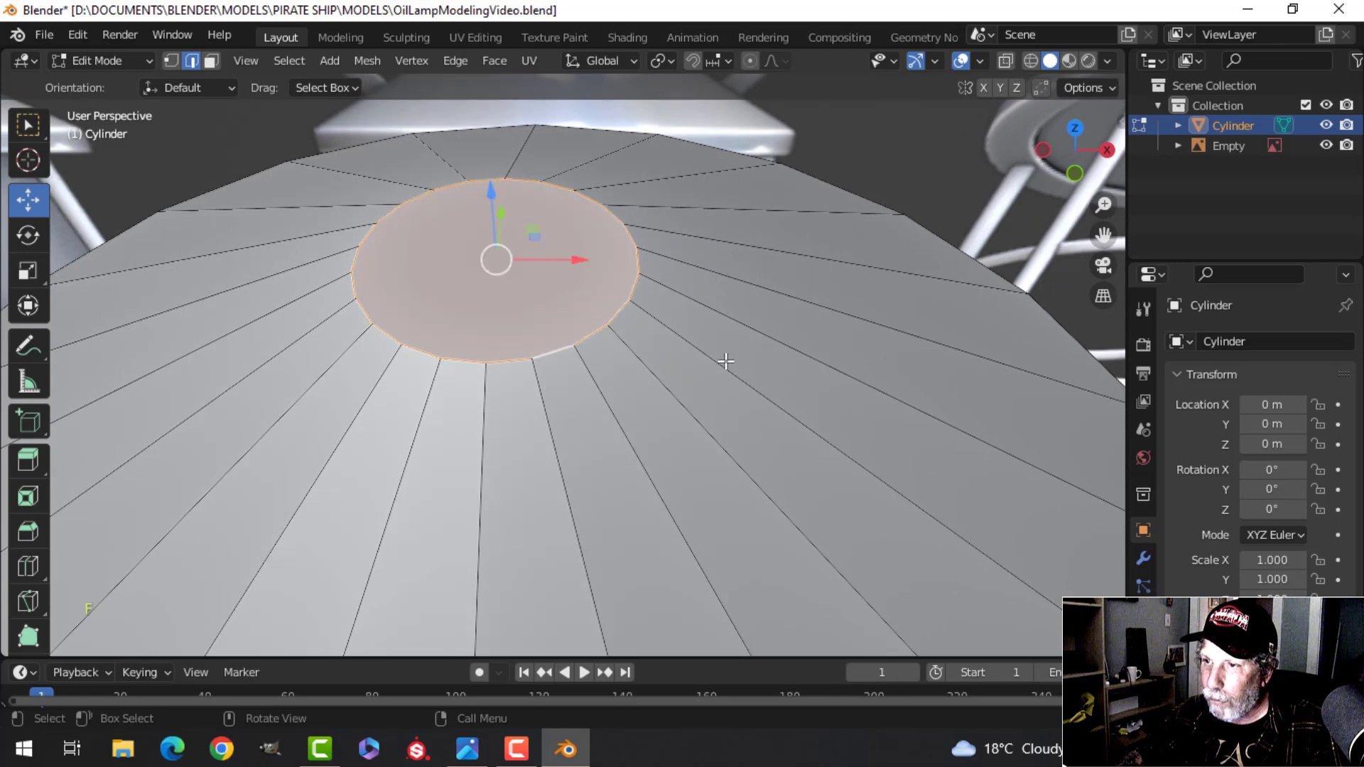
Step: Select the flared base's outer rim loop and switch to front orthographic view
scroll(711, 405, "down", 4)
middle_click_drag(701, 441, 657, 312)
scroll(688, 400, "down", 1)
key("alt+a")
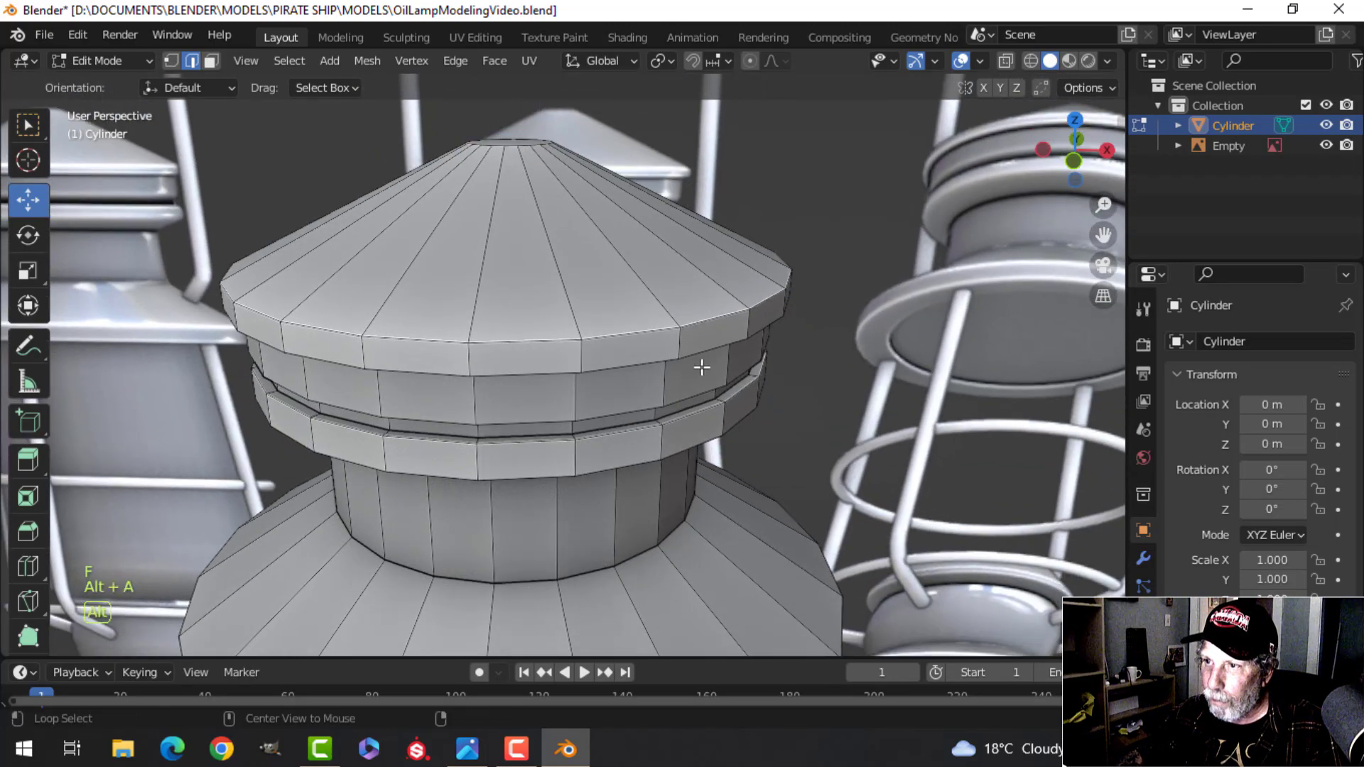
scroll(703, 368, "down", 5)
middle_click_drag(703, 369, 851, 422)
scroll(676, 292, "up", 4)
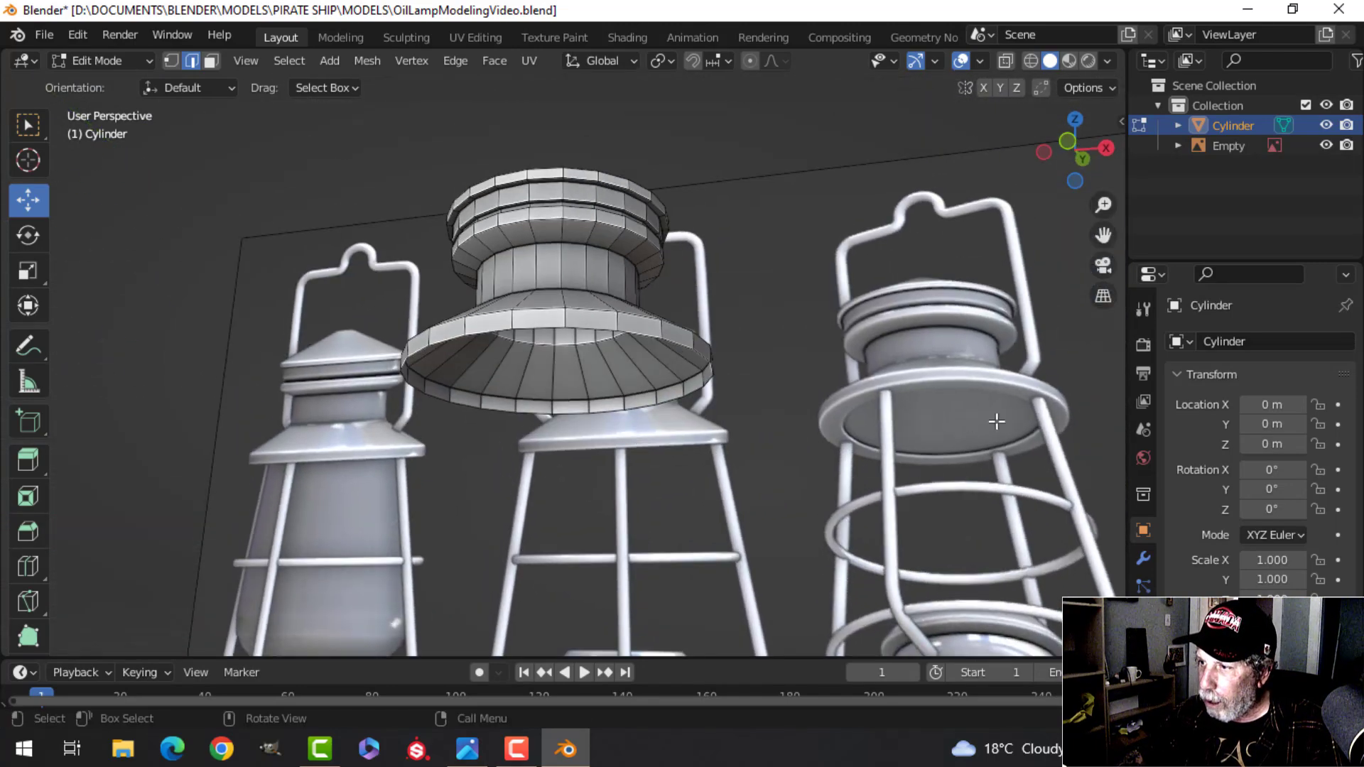
middle_click_drag(775, 403, 602, 403, "shift")
scroll(601, 403, "up", 2)
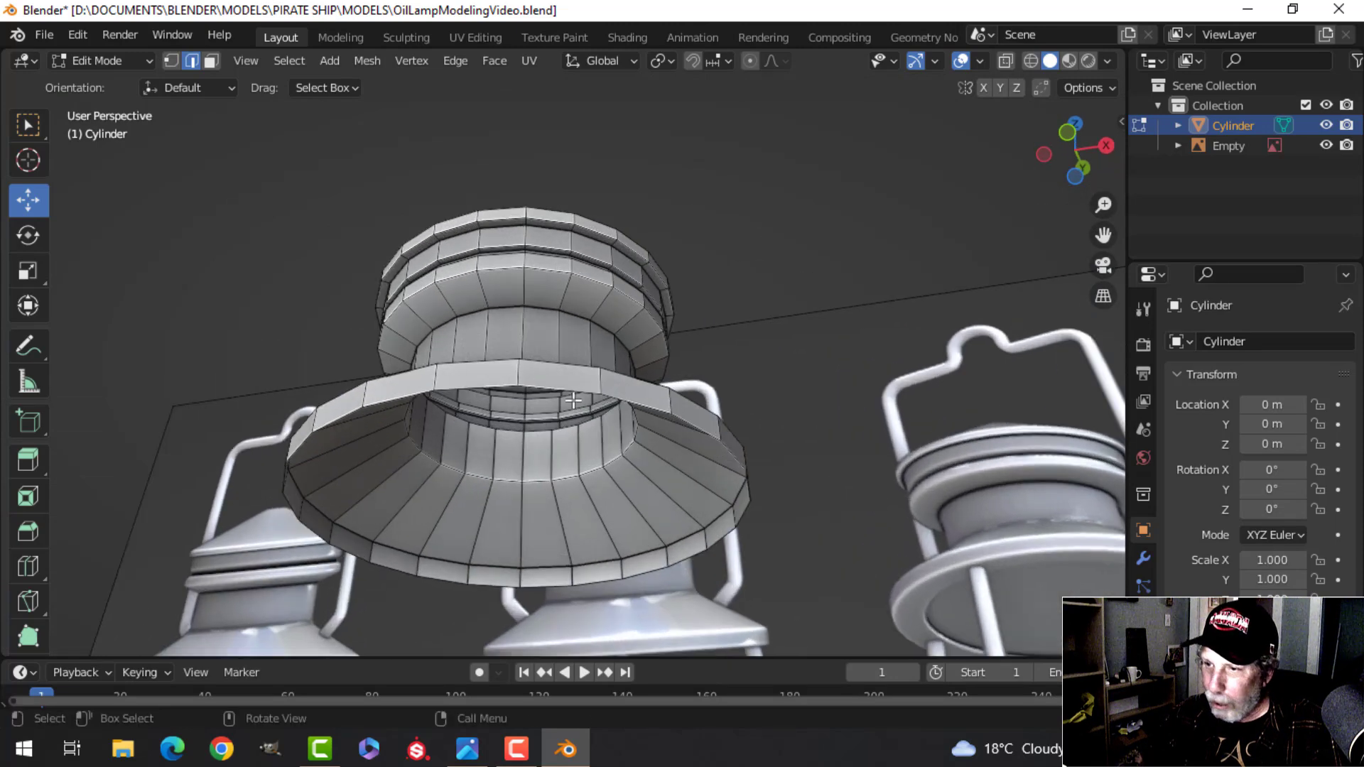
left_click(667, 385, "alt+shift")
key("KP_1")
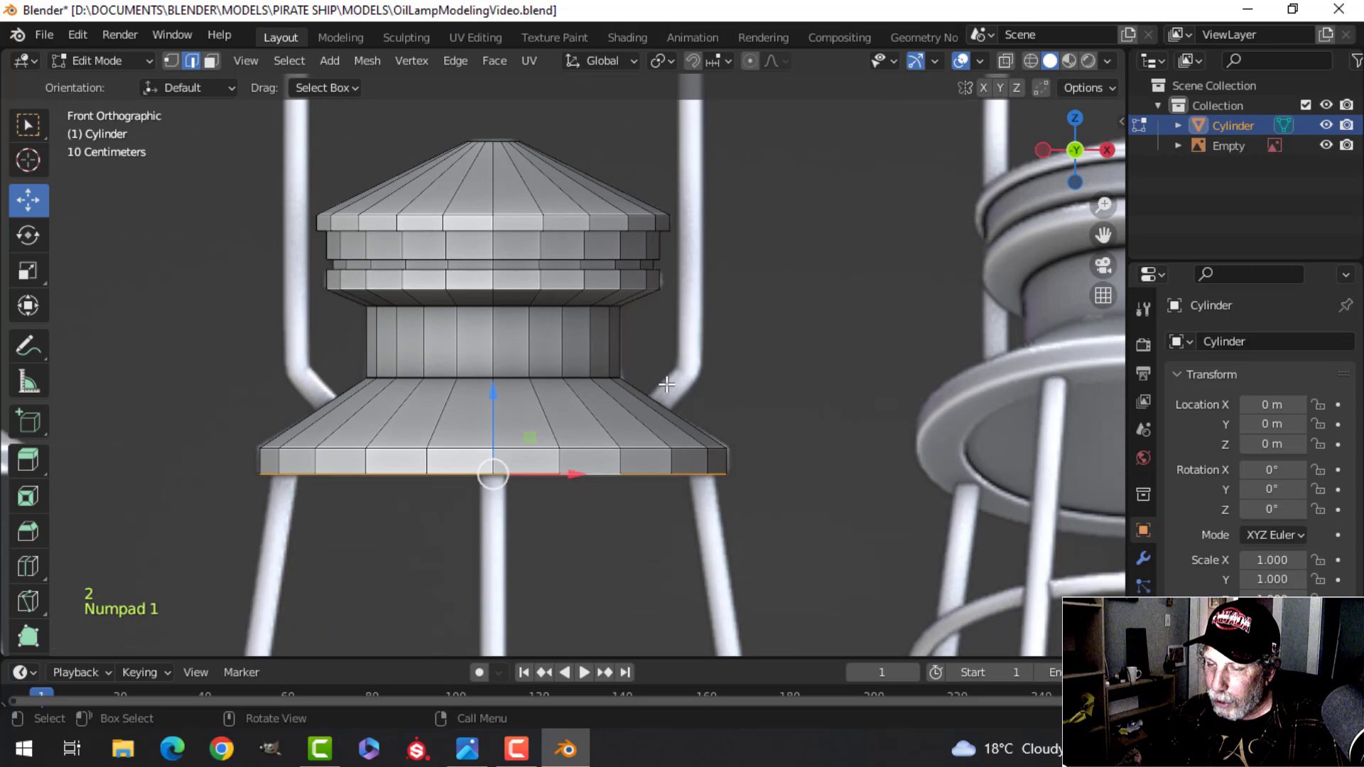
Step: In wireframe, extrude the base's rim loop and scale the new ring inward to about 0.78
key("z")
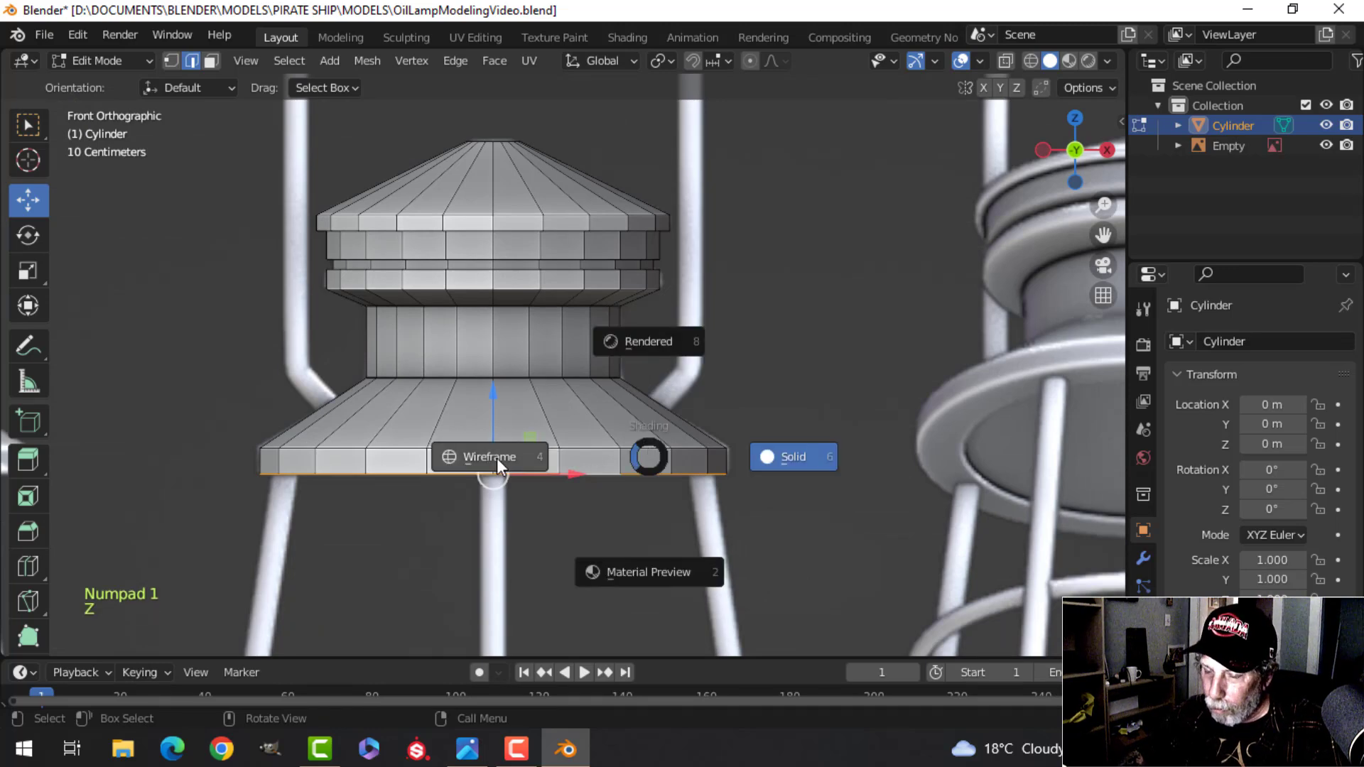
left_click(497, 458)
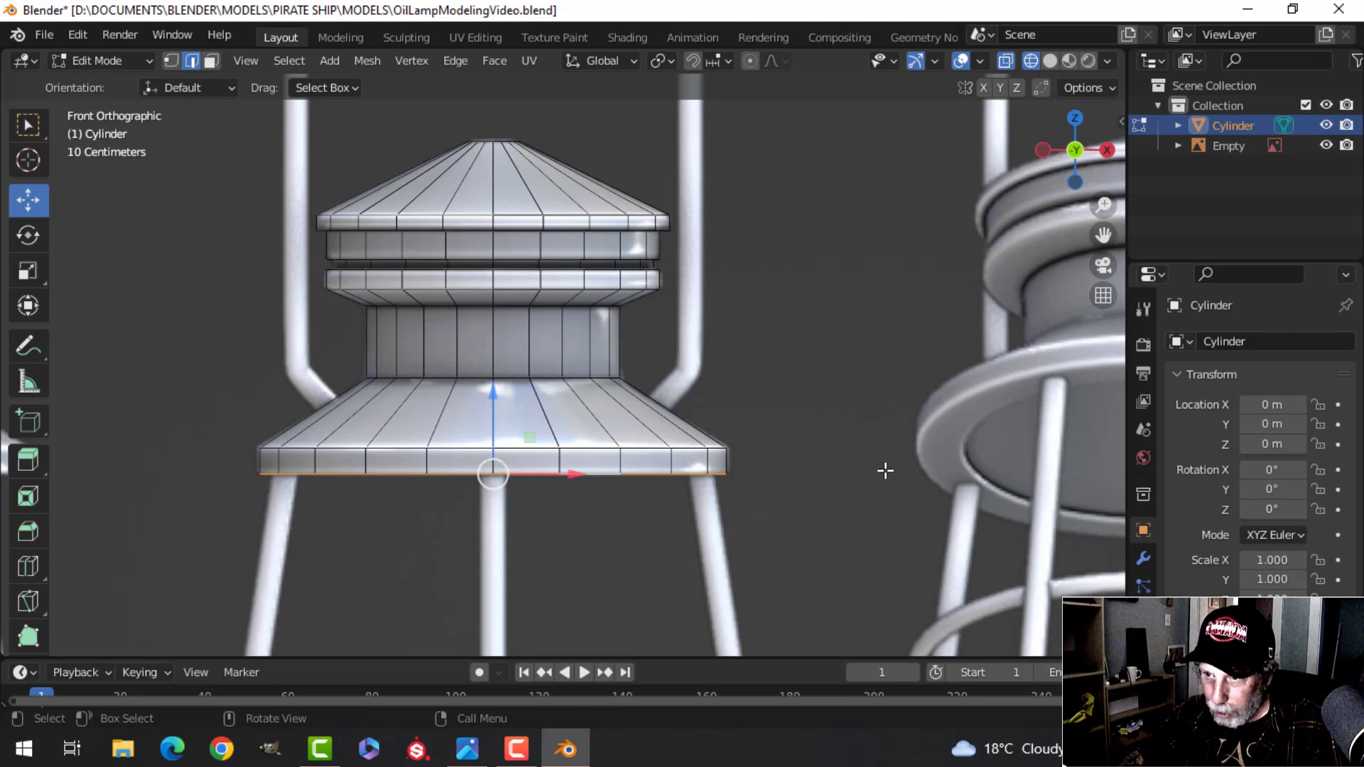
key("e")
key("s")
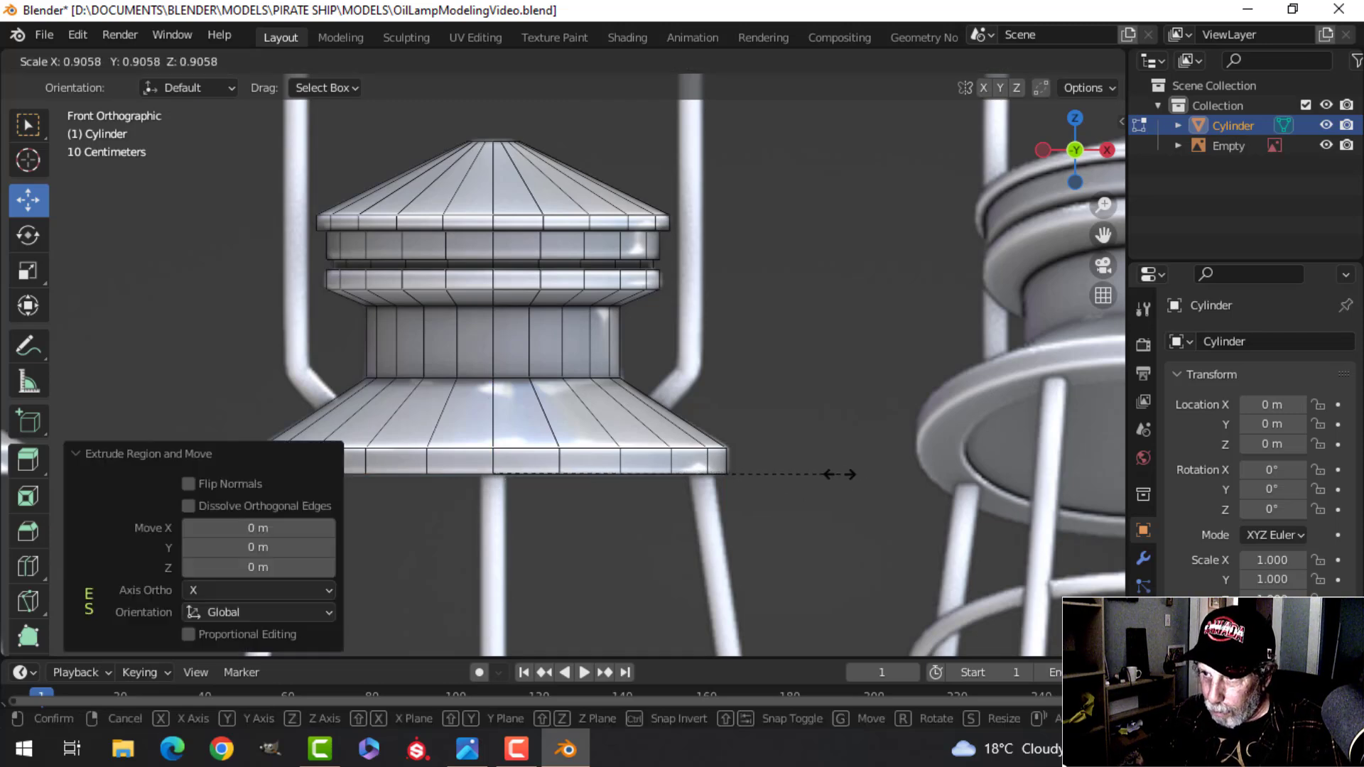
key("Escape")
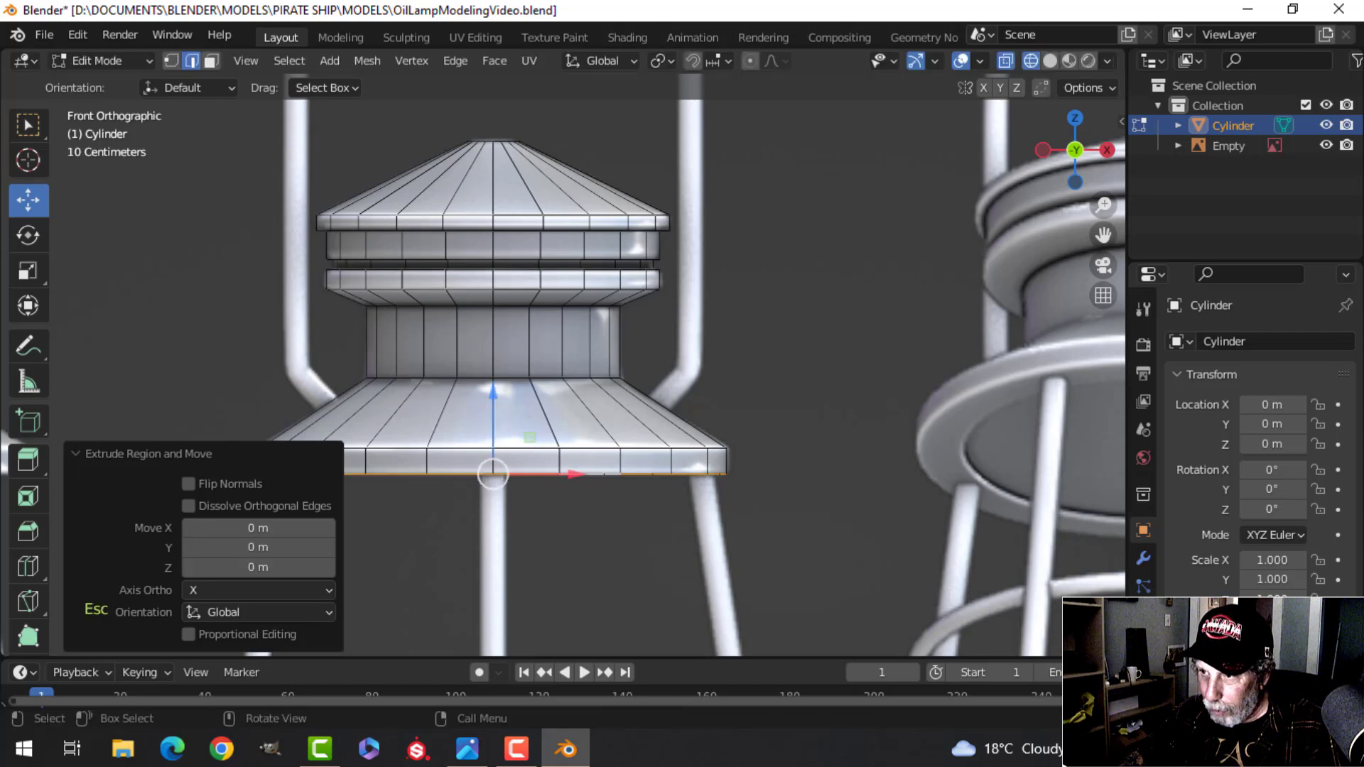
left_click(247, 460)
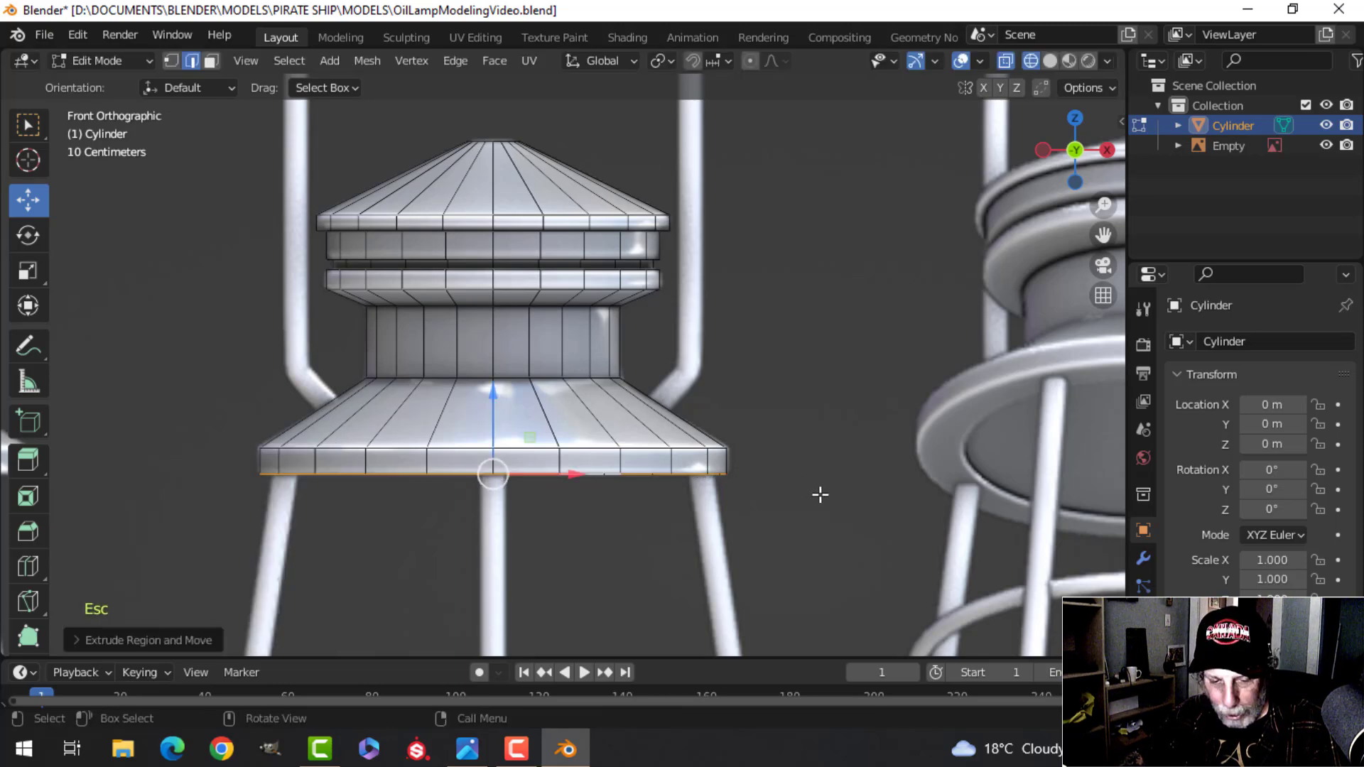
key("1")
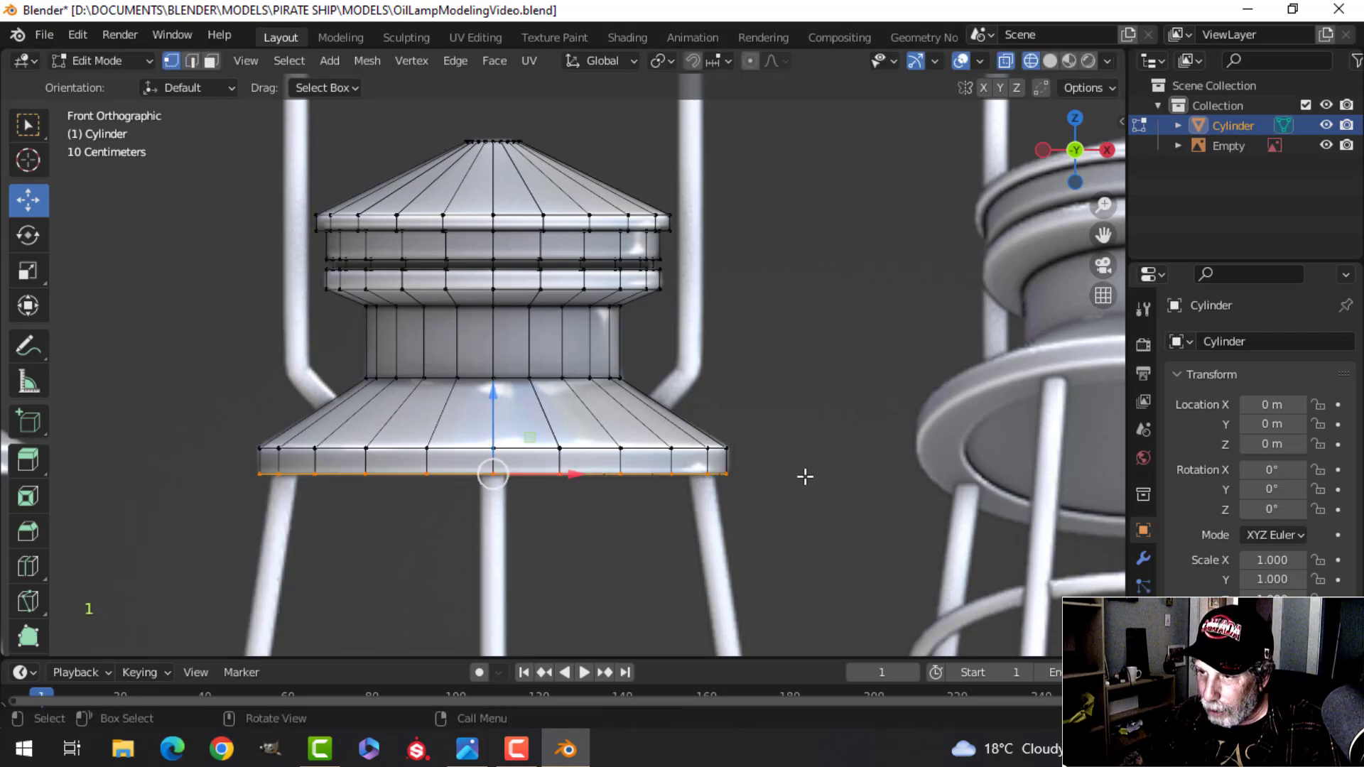
key("s")
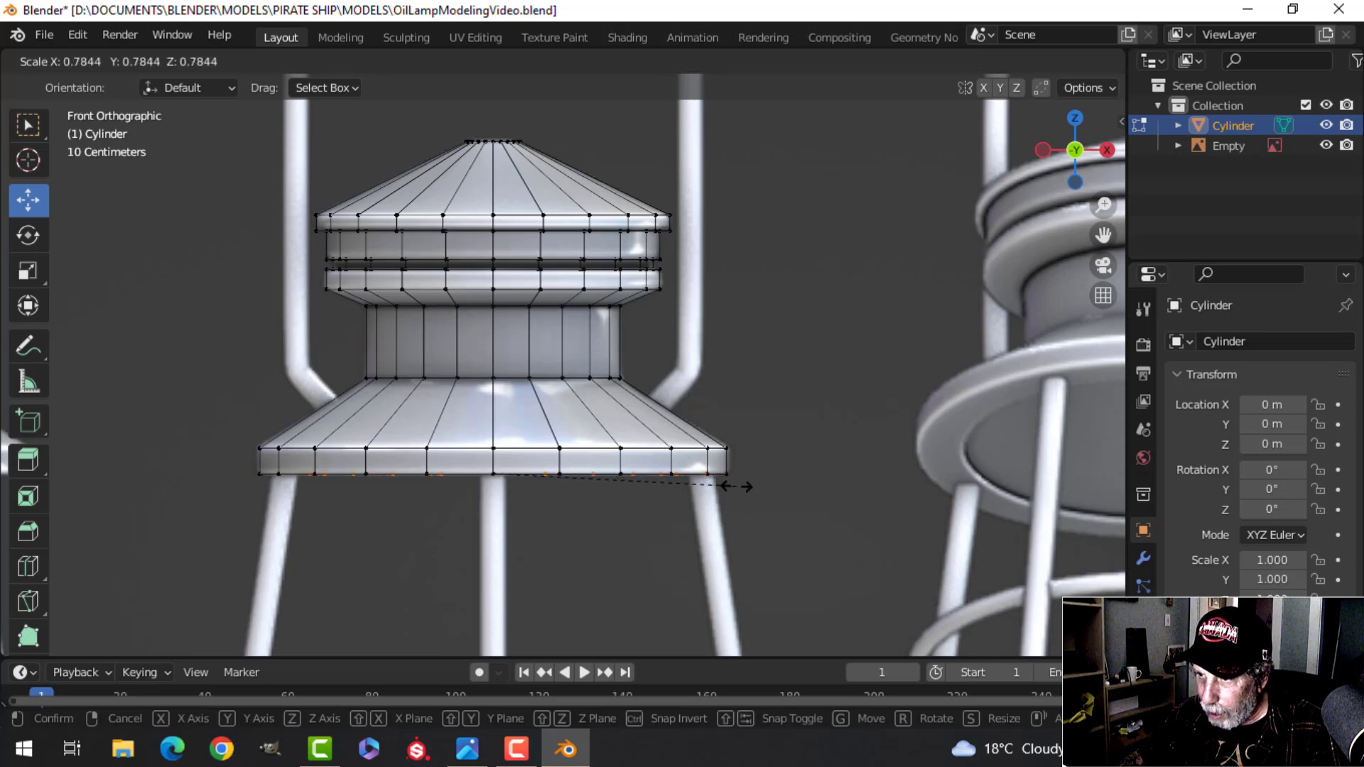
left_click(736, 487)
middle_click_drag(825, 528, 734, 372)
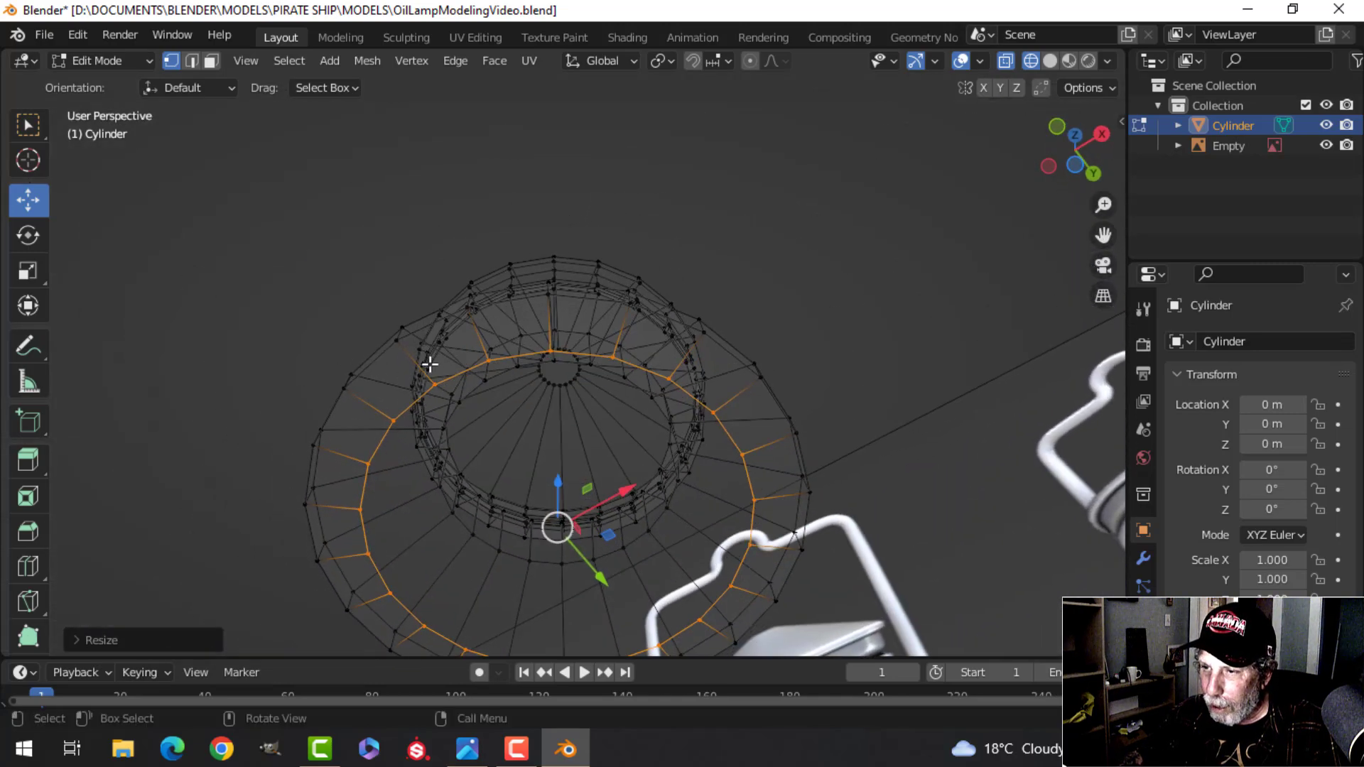
middle_click_drag(724, 495, 738, 427)
scroll(752, 566, "down", 1)
scroll(728, 484, "down", 3)
scroll(736, 419, "up", 2)
middle_click_drag(689, 284, 682, 320, "shift")
scroll(618, 445, "up", 2)
scroll(618, 446, "up", 1)
scroll(746, 417, "down", 4)
middle_click_drag(746, 417, 597, 399, "shift")
middle_click_drag(597, 399, 702, 478)
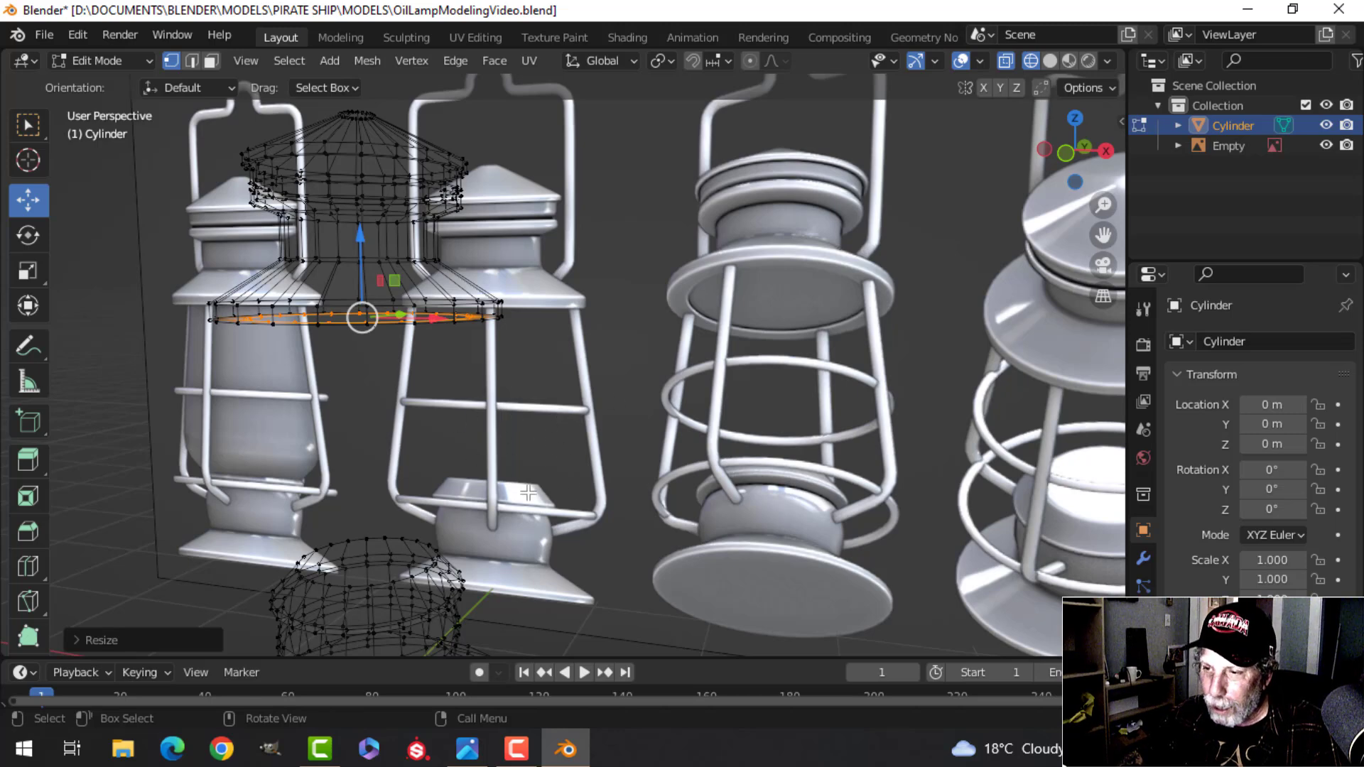
key("alt+Tab")
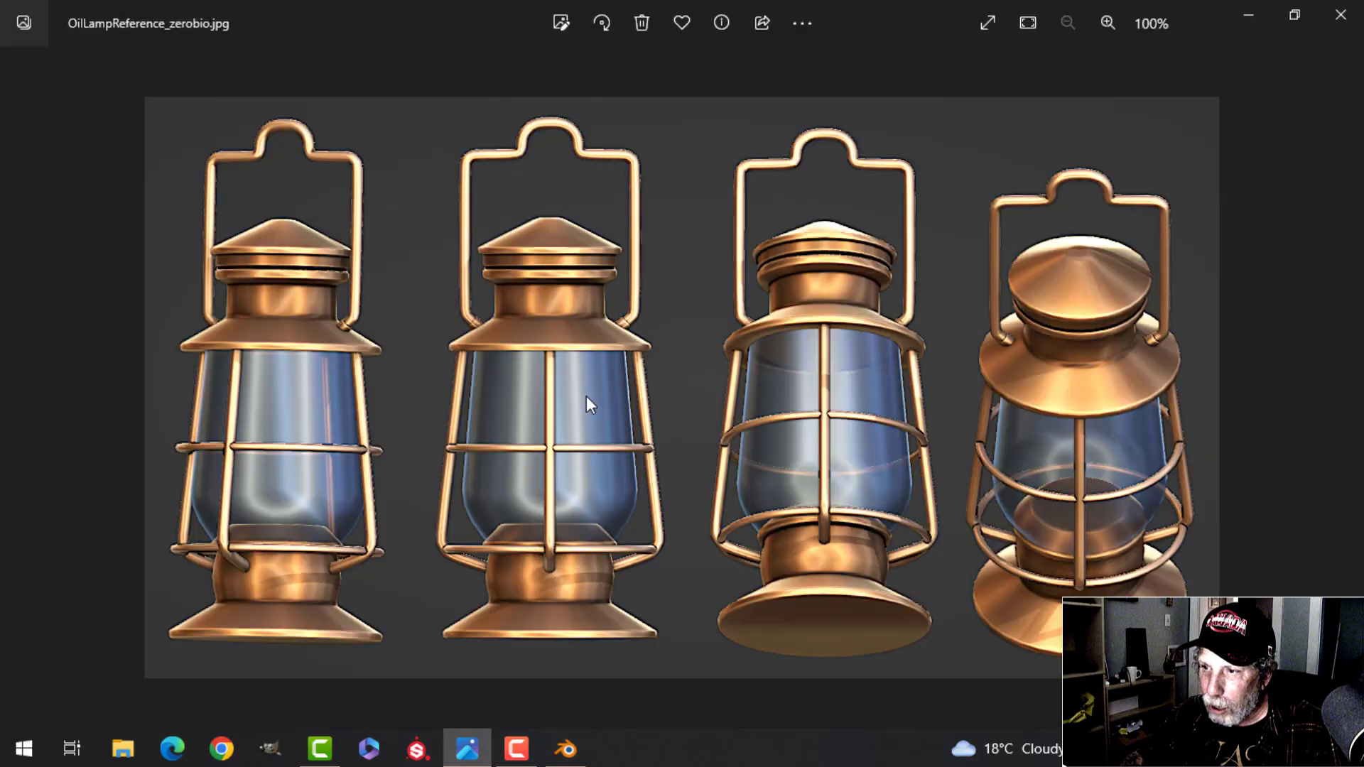
left_click(558, 753)
scroll(533, 473, "up", 4)
mouse_move(533, 474)
middle_mouse_down()
mouse_move(650, 502)
mouse_move(583, 464)
mouse_move(601, 450)
middle_mouse_up()
key("z")
Step: In solid shading, fill the bottom rim loop and extrude the face about -0.025 m inward
left_click(746, 449)
mouse_move(746, 449)
middle_mouse_down()
mouse_move(564, 334)
mouse_move(849, 466)
mouse_move(562, 435)
mouse_move(591, 427)
mouse_move(663, 460)
middle_mouse_up()
scroll(579, 429, "up", 2)
key("f")
key("e")
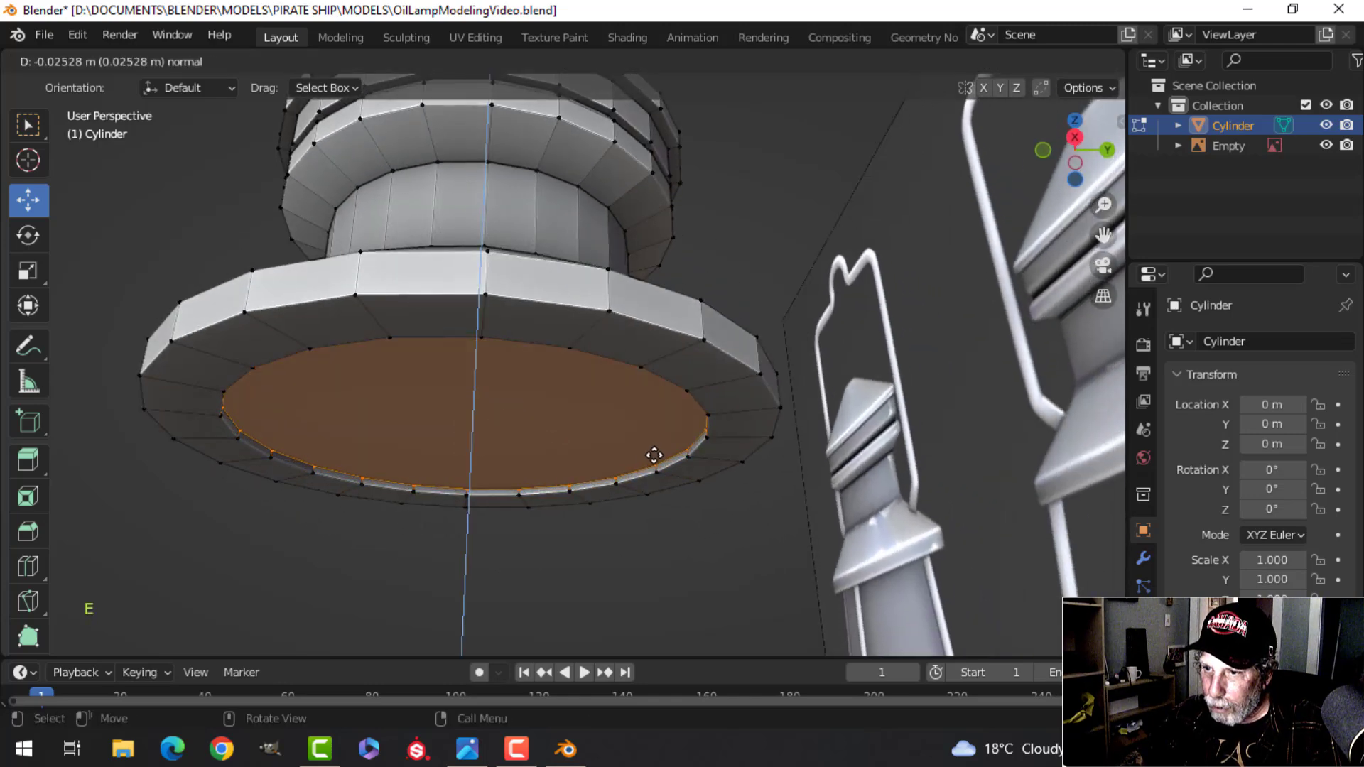
left_click(654, 452)
key("alt+a")
Step: Orbit and pan around the lamp base to inspect its recessed underside
middle_click_drag(706, 396, 658, 353)
scroll(340, 270, "down", 2)
middle_click_drag(443, 283, 594, 392)
middle_click_drag(628, 447, 658, 305, "shift")
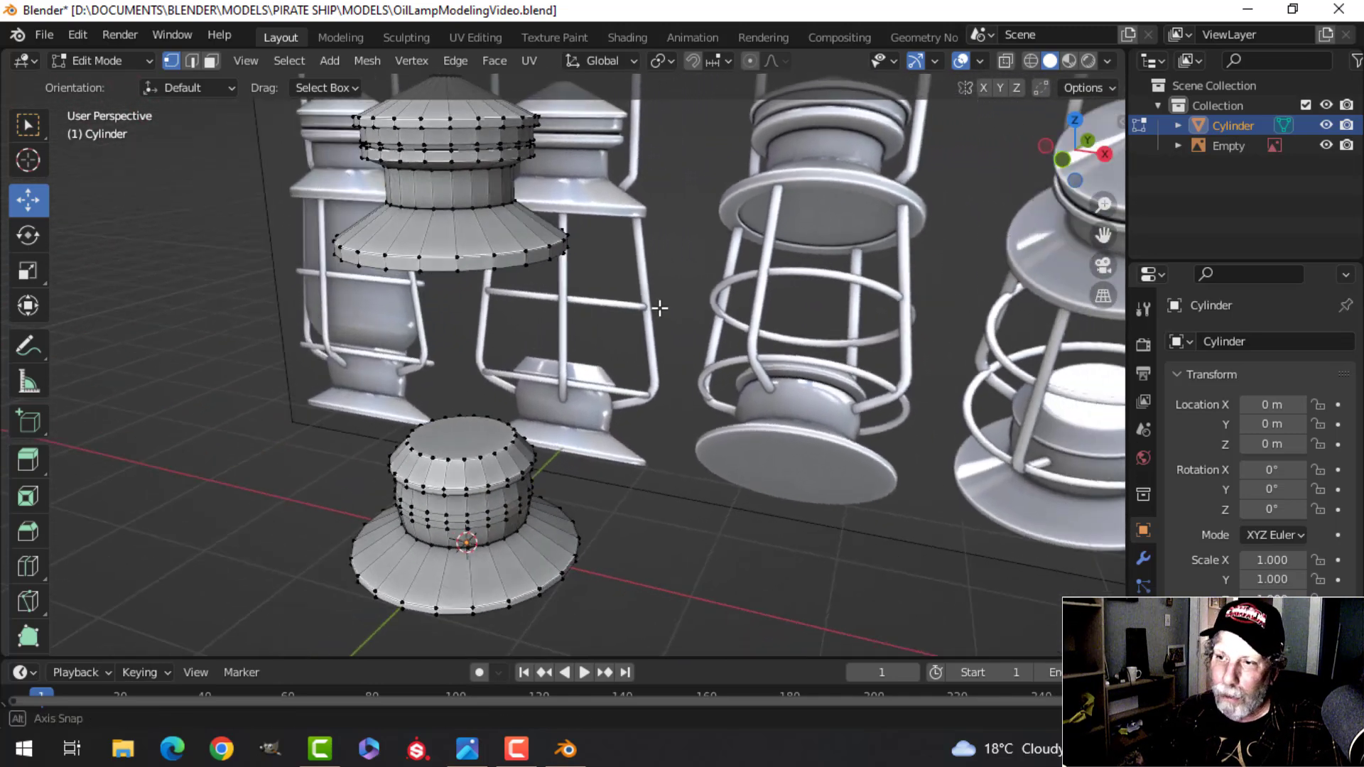
scroll(658, 305, "up", 2)
middle_click_drag(546, 473, 588, 381, "shift")
middle_click_drag(591, 462, 596, 410)
middle_click_drag(596, 411, 568, 554, "shift")
scroll(528, 516, "up", 2)
middle_click_drag(542, 498, 599, 425, "shift")
mouse_move(594, 470)
middle_mouse_down()
mouse_move(591, 460)
mouse_move(579, 485)
middle_mouse_up()
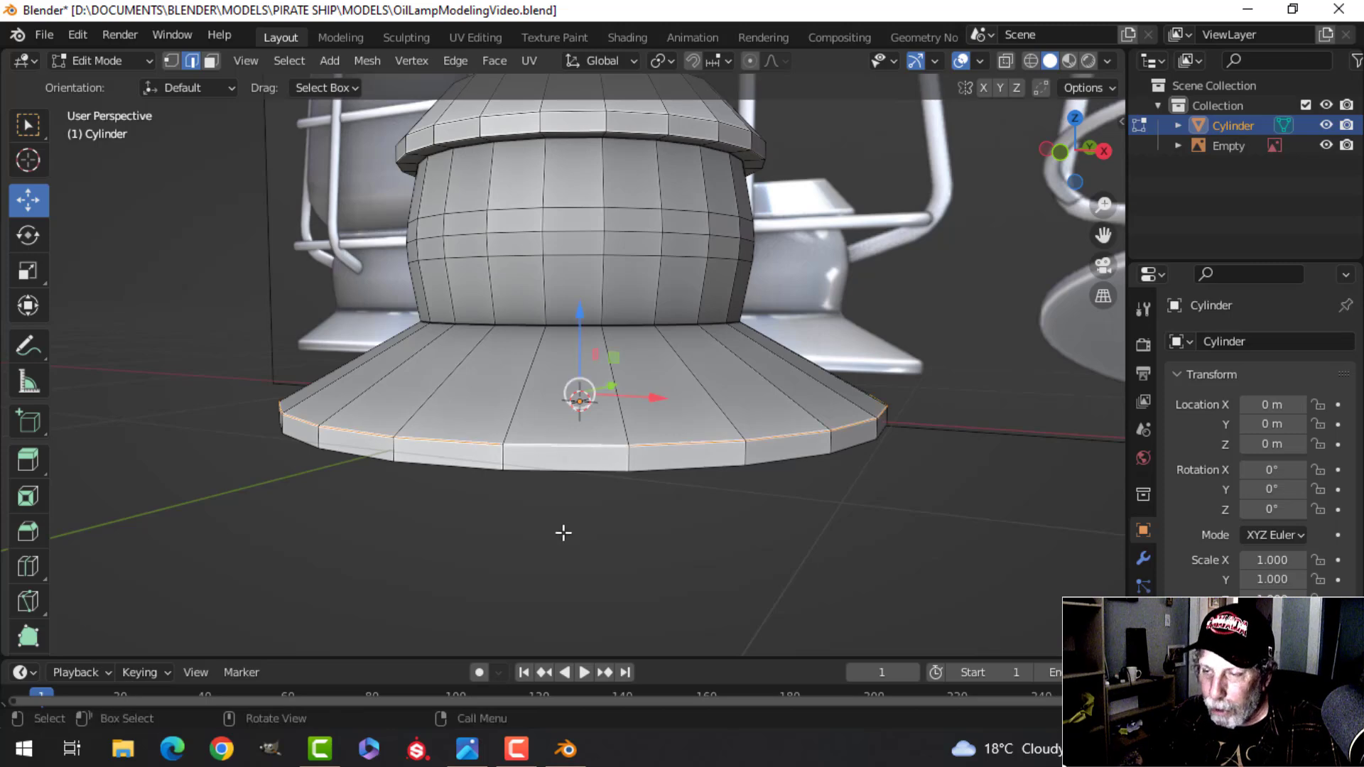
Step: Bevel the flared base's outer rim edge loops with a narrow bevel
left_click(542, 466, "alt+shift")
middle_click_drag(542, 465, 463, 396)
middle_click_drag(673, 416, 648, 306)
scroll(668, 398, "up", 2)
scroll(671, 323, "up", 1)
scroll(651, 295, "down", 2)
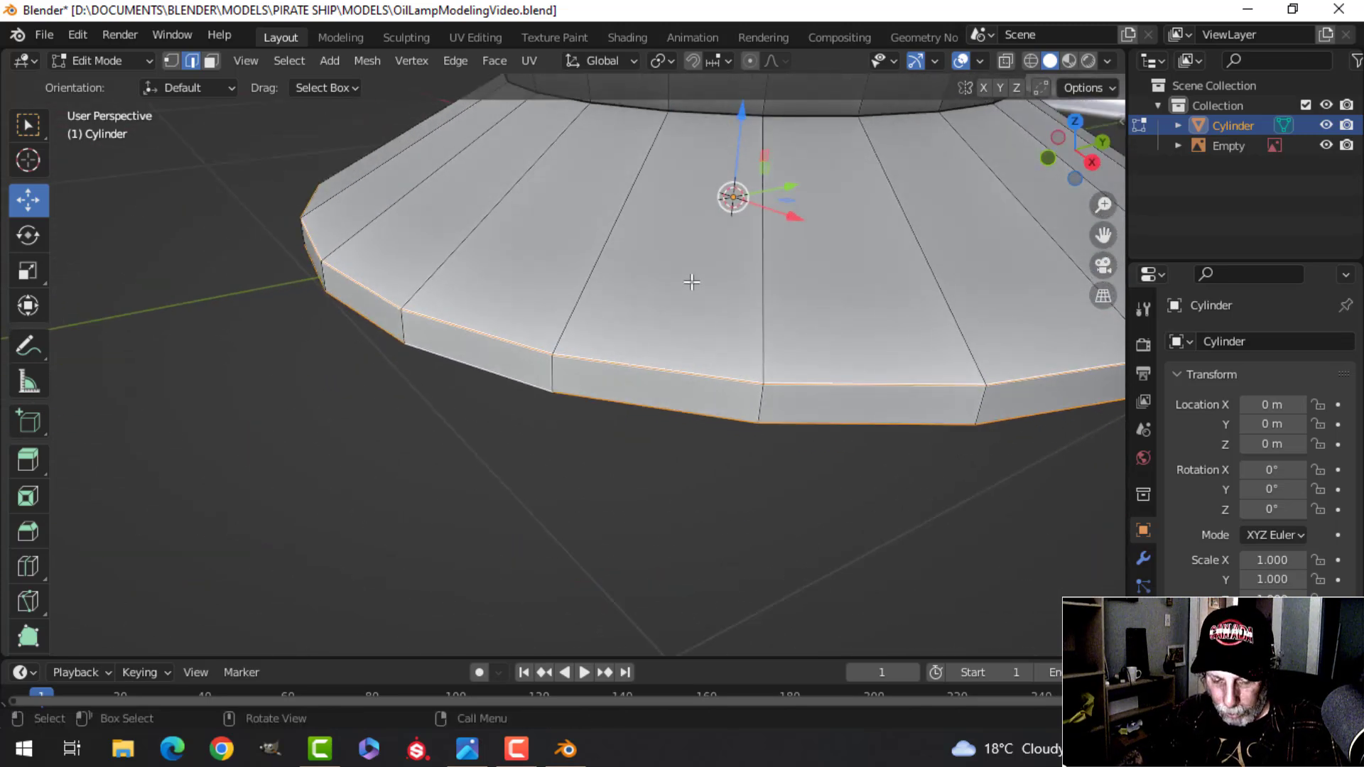
key("ctrl+b")
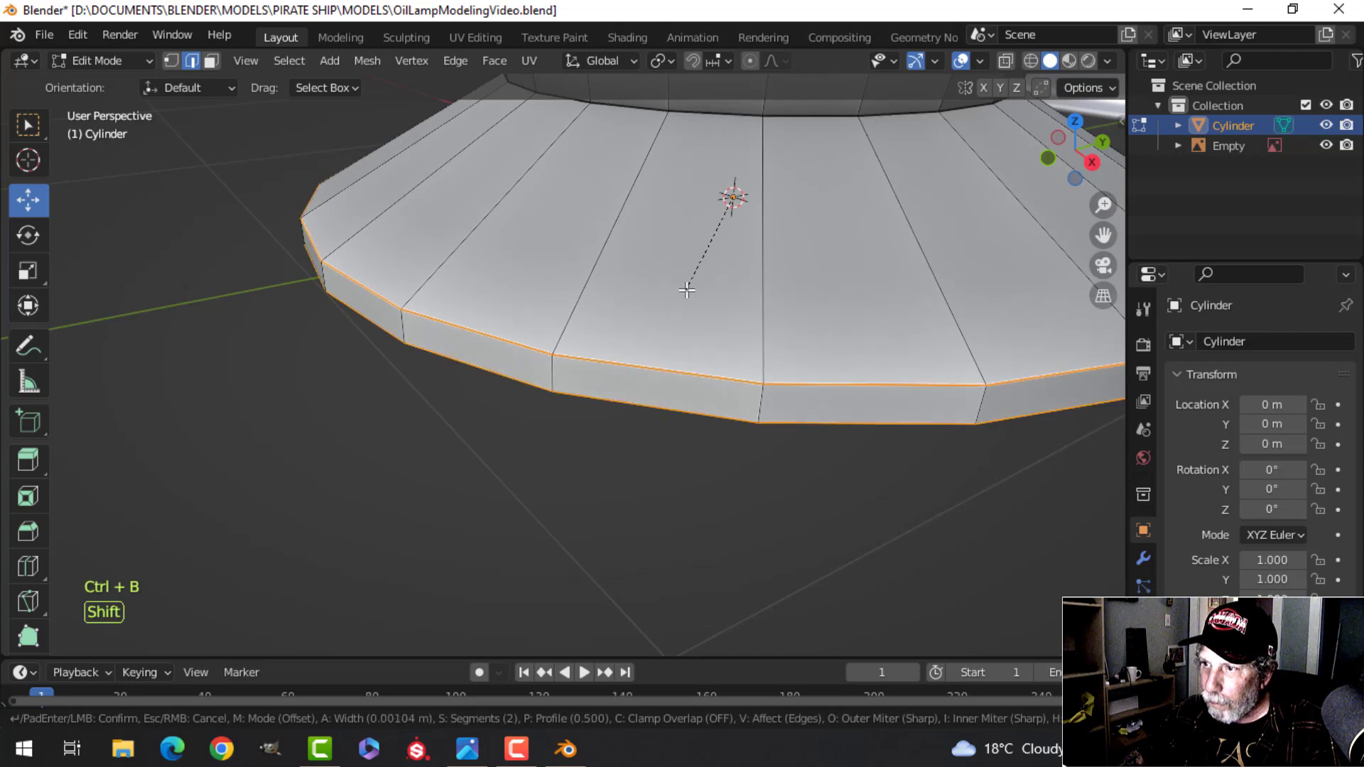
scroll(662, 316, "down", 1)
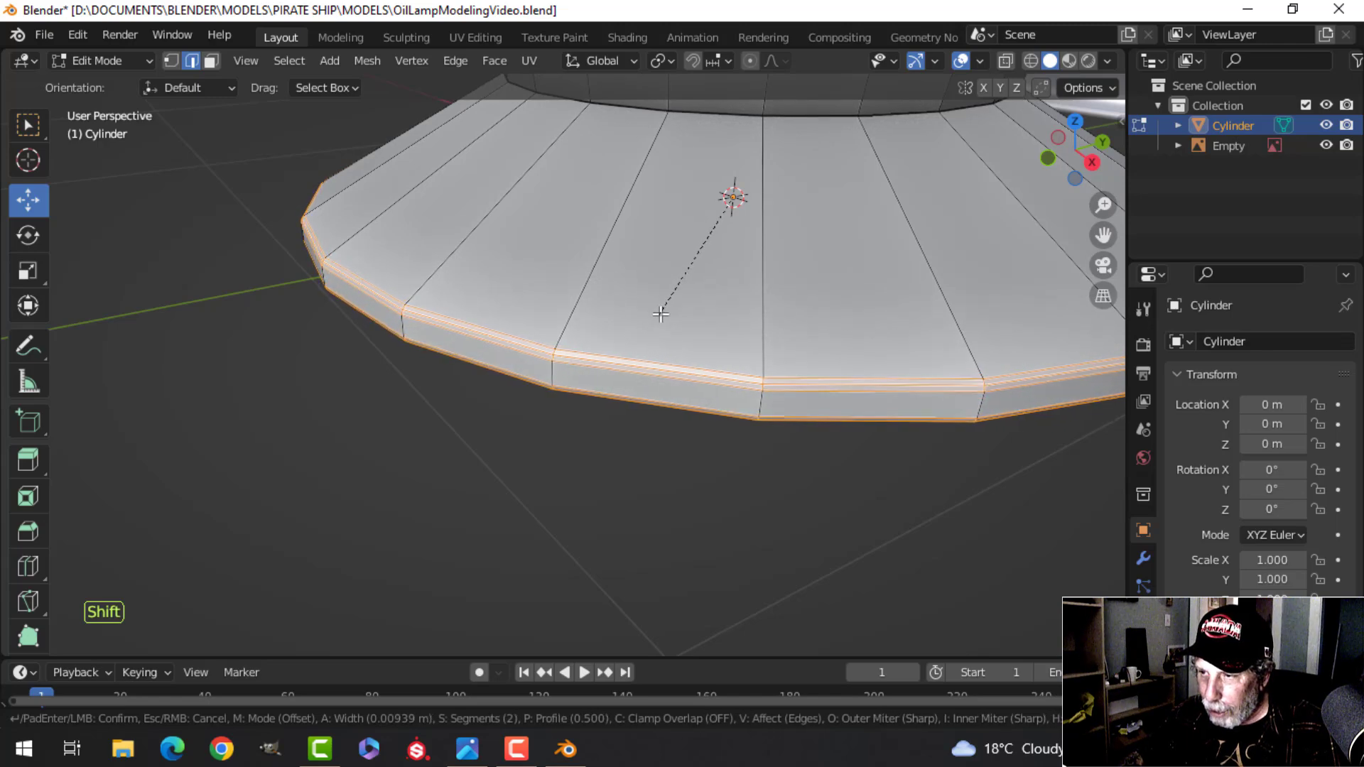
left_click(661, 314, "shift")
middle_click_drag(661, 315, 612, 344)
key("alt+a")
Step: Bevel the edge loop where the bowl meets the base
middle_click_drag(613, 344, 526, 331)
left_click(525, 327, "alt+shift")
middle_click_drag(614, 349, 609, 384, "shift")
key("ctrl+b")
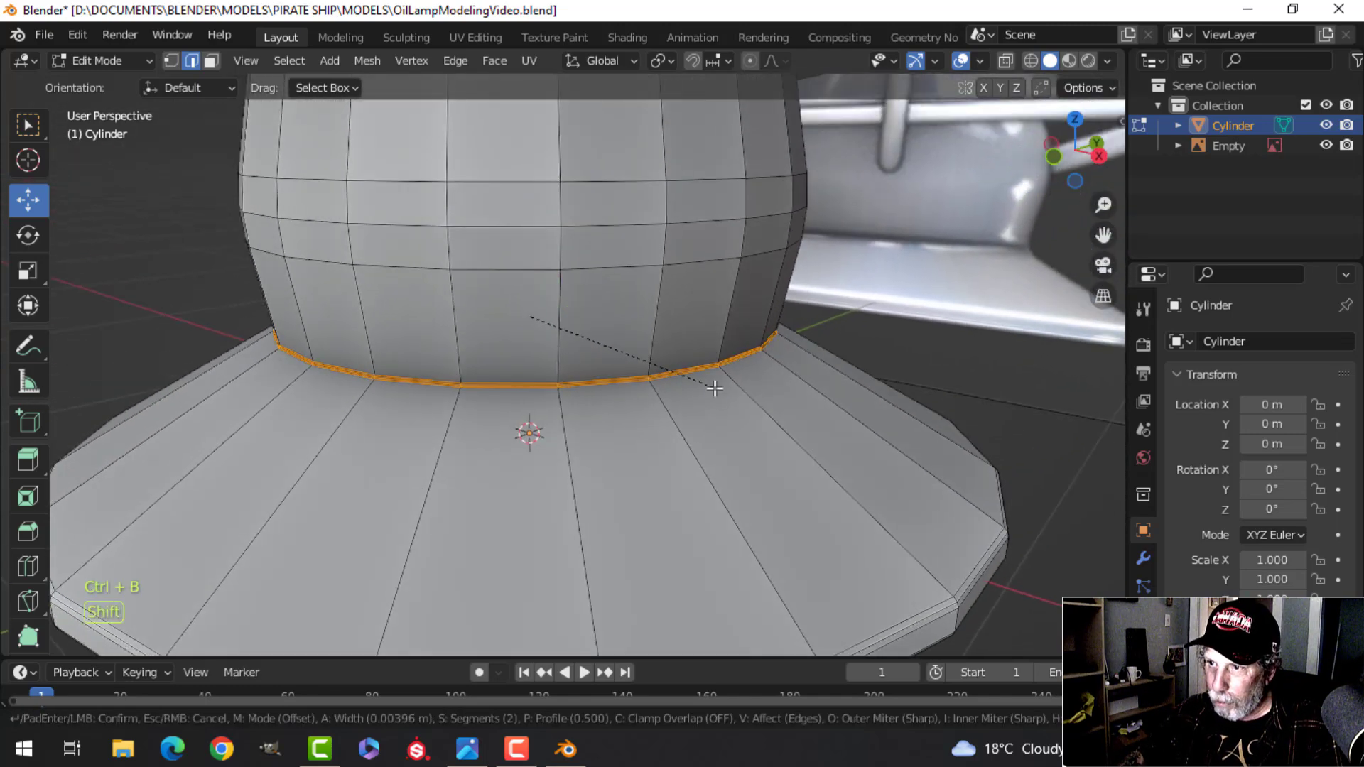
left_click(707, 405)
middle_click_drag(707, 405, 601, 405)
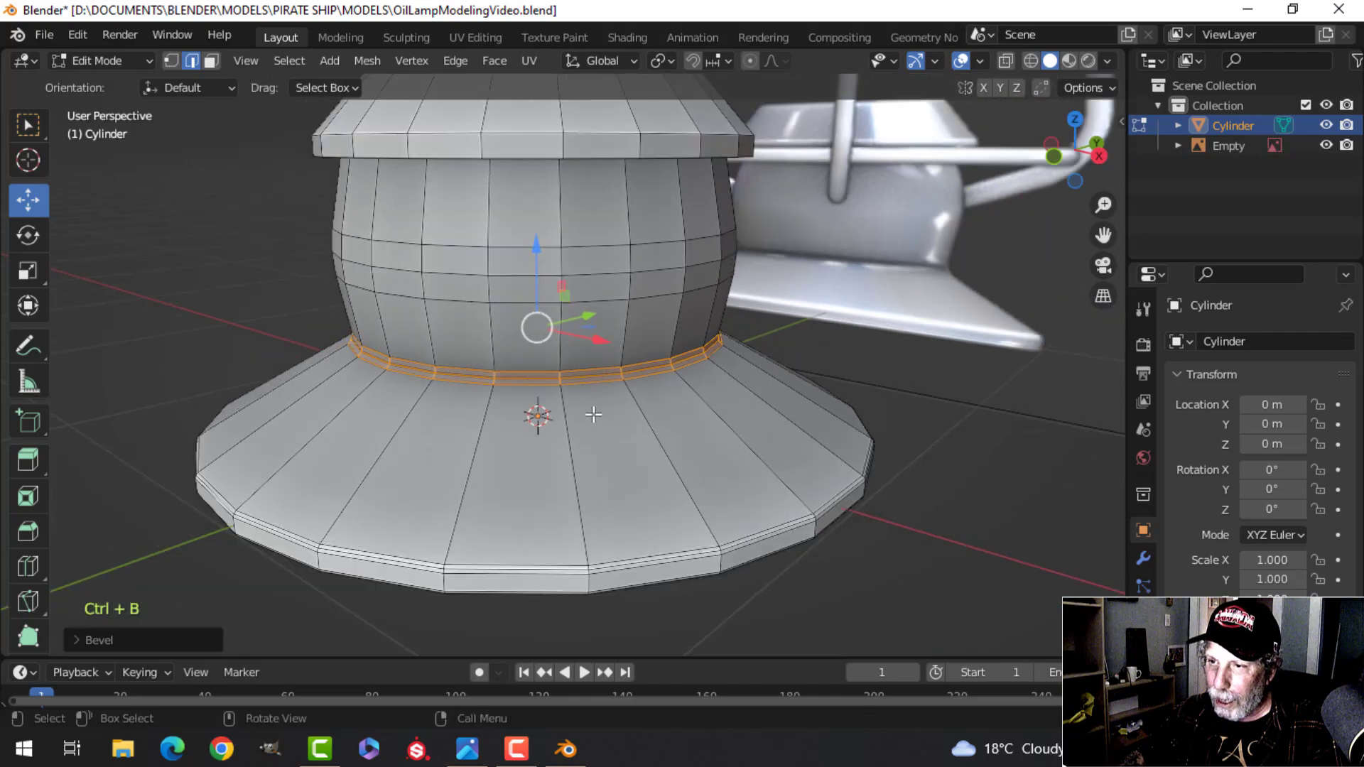
key("alt+a")
Step: Bevel the rim's upper and lower edge loops with a narrow chamfer
middle_click_drag(577, 293, 540, 422)
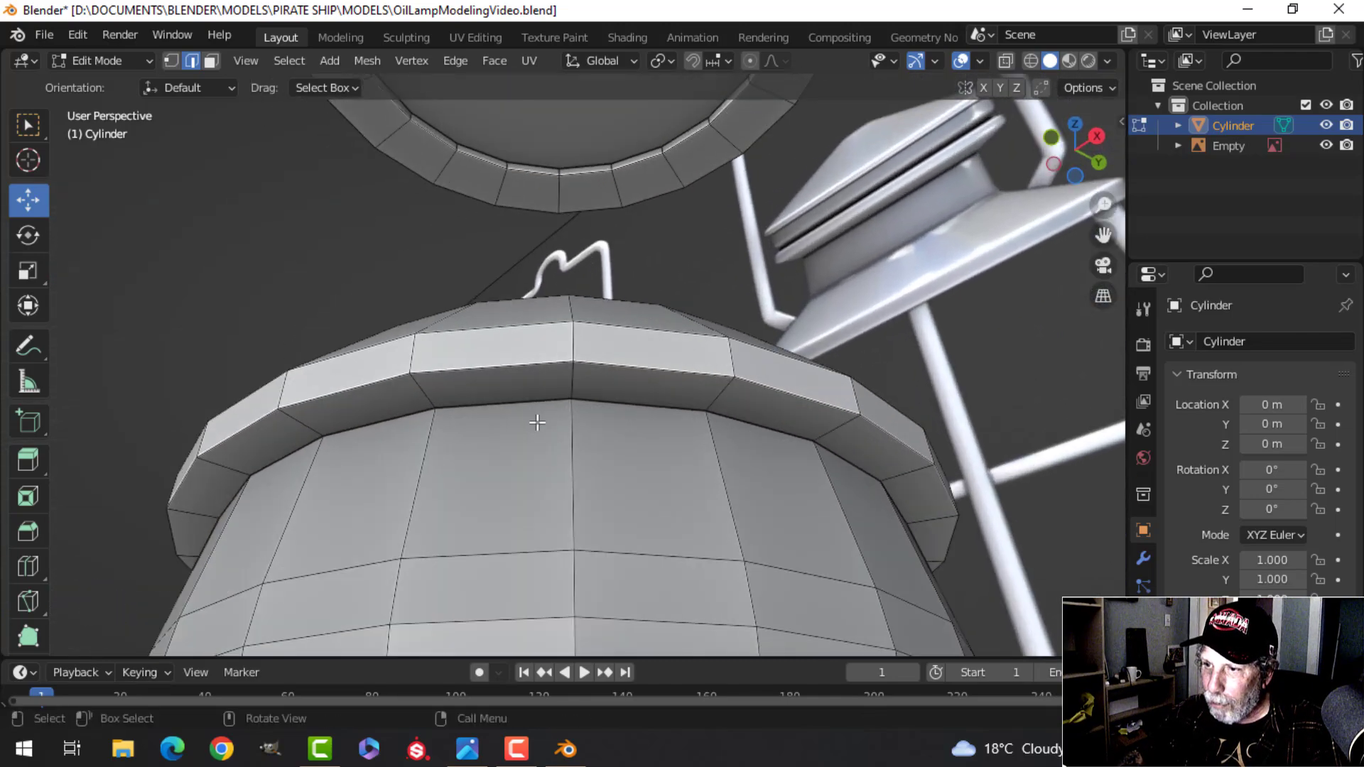
key("ctrl+b")
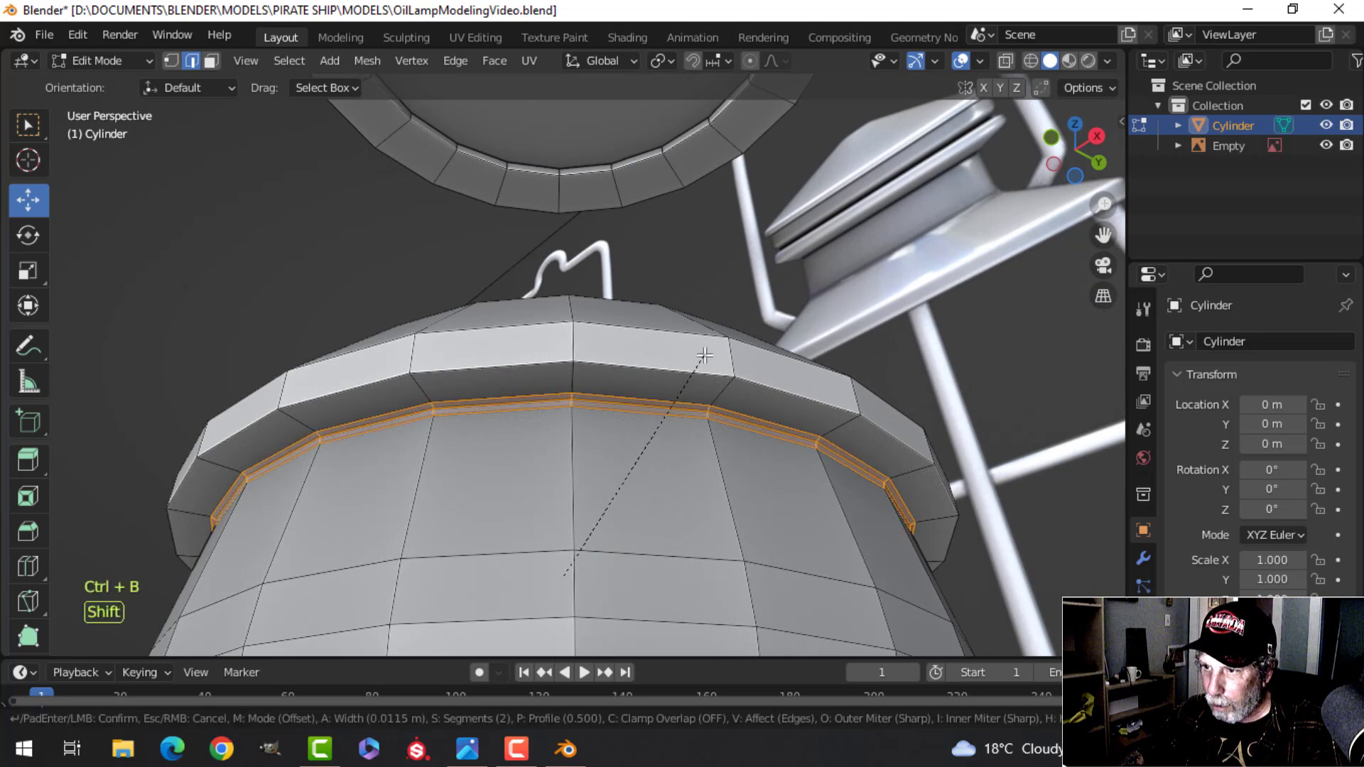
left_click(658, 387)
key("alt+a")
middle_click_drag(658, 387, 679, 369)
left_click(555, 359, "alt+shift")
scroll(647, 402, "up", 1)
middle_click_drag(679, 368, 665, 384)
key("ctrl+b")
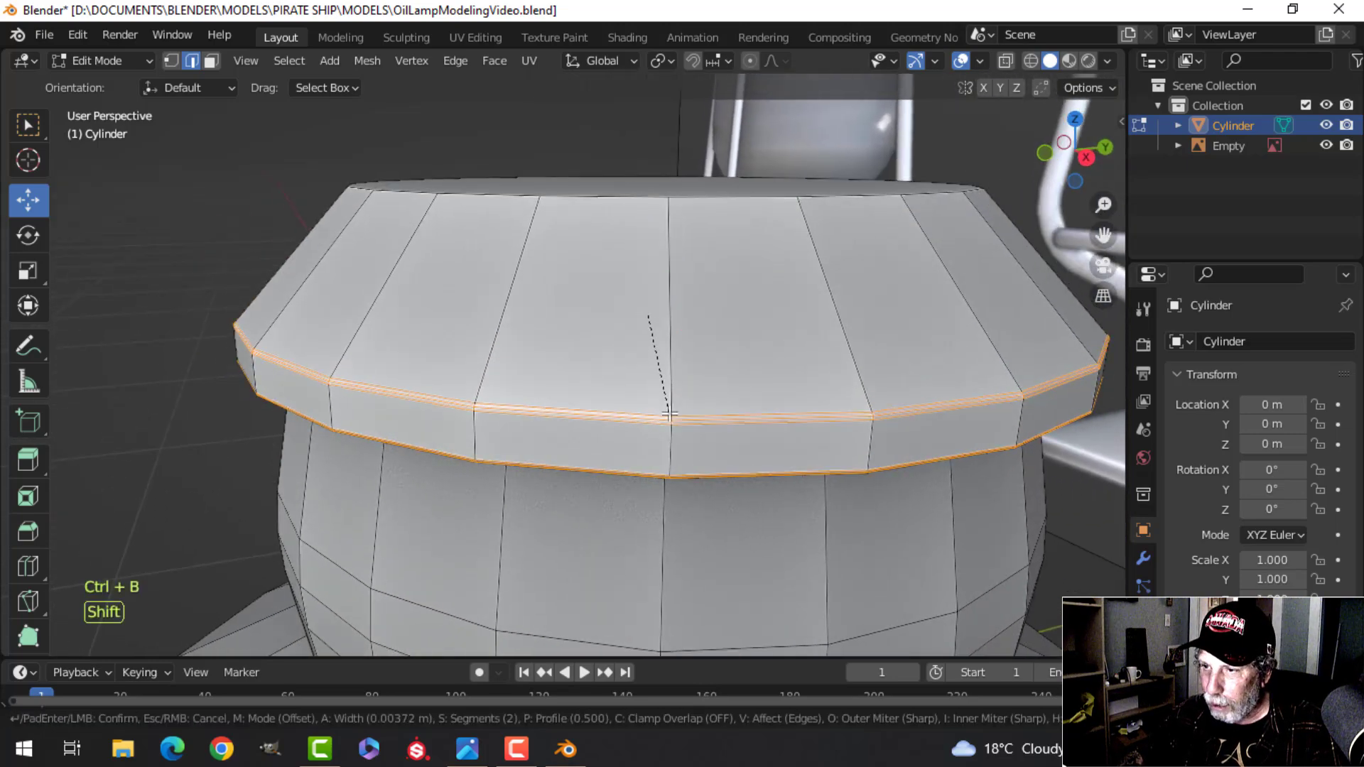
left_click(689, 432)
Step: Bevel the top edge of the lamp body
middle_click_drag(700, 312, 597, 435)
key("alt+a")
left_click(611, 275, "alt")
middle_click_drag(596, 435, 620, 401)
key("ctrl+b")
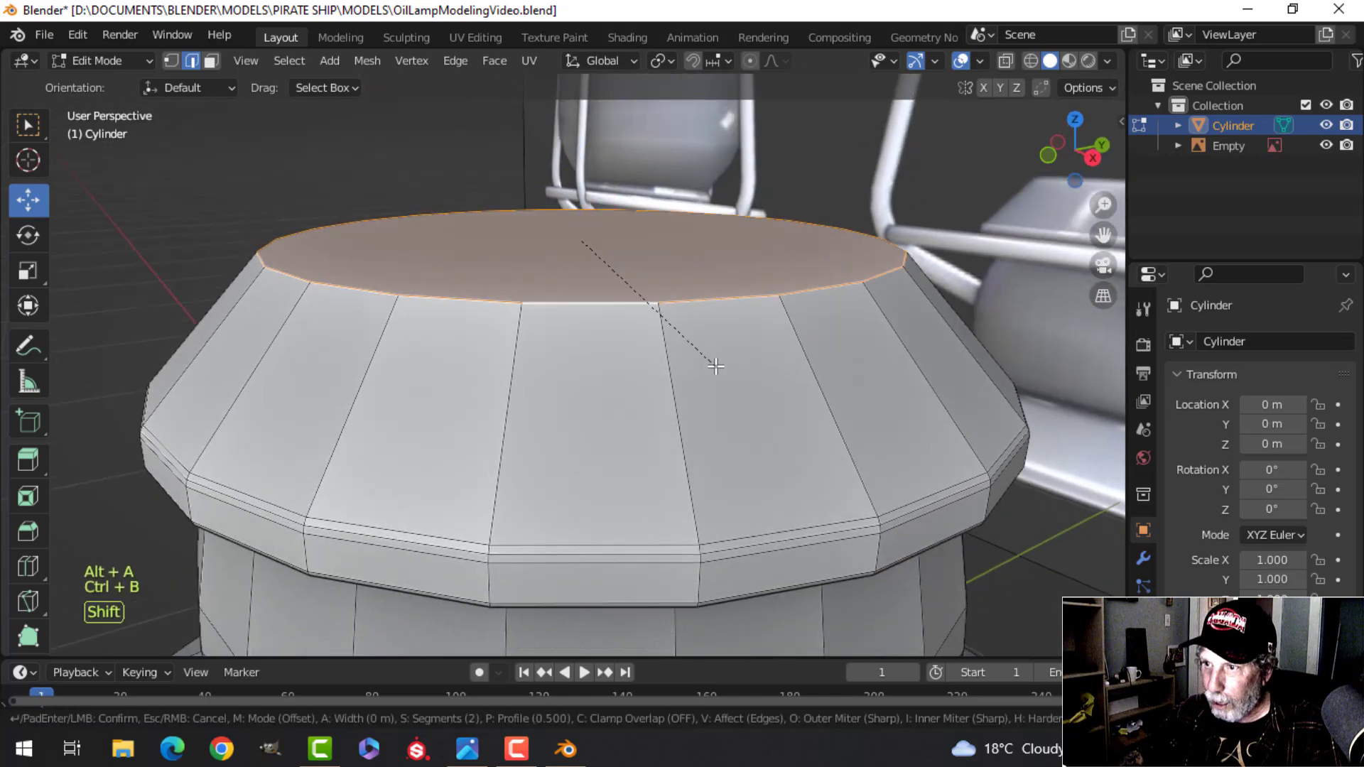
left_click(783, 437)
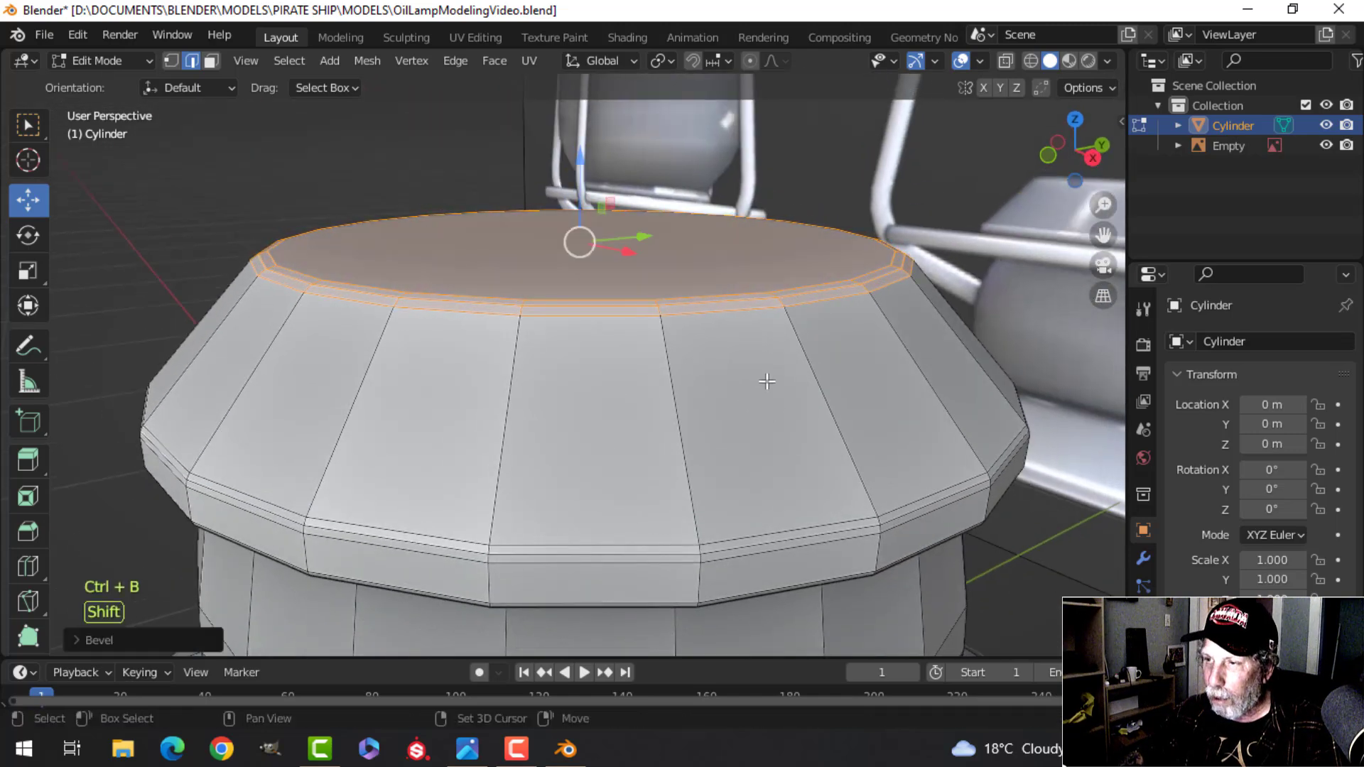
scroll(700, 274, "down", 4)
Step: Bevel the inner edge loop of the lamp's top ring
key("alt+a")
scroll(692, 280, "down", 5)
middle_click_drag(691, 248, 661, 504, "shift")
scroll(610, 355, "up", 4)
middle_click_drag(661, 505, 617, 355)
middle_click_drag(700, 312, 516, 221)
key("ctrl+b")
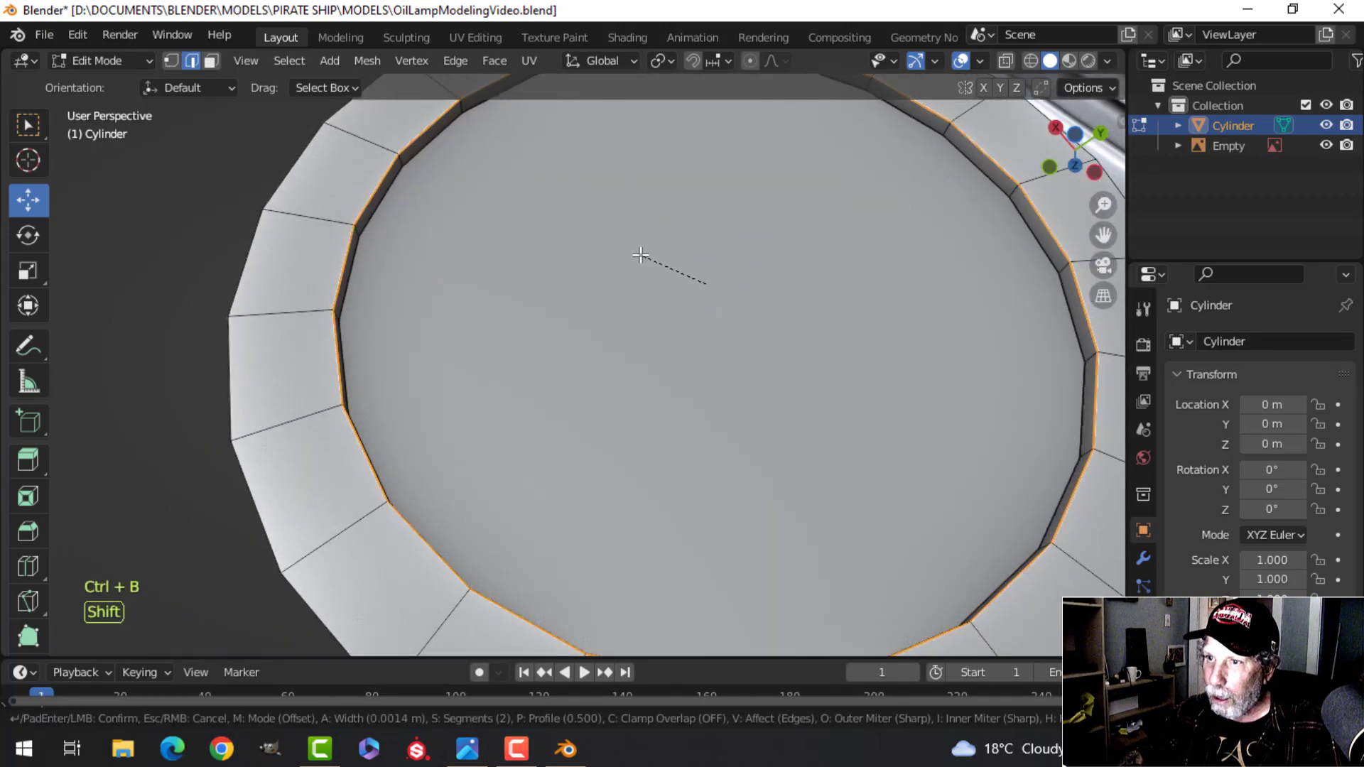
left_click(567, 222)
Step: Bevel both edge loops at the base of the lamp
middle_click_drag(566, 213, 637, 361)
key("alt+a")
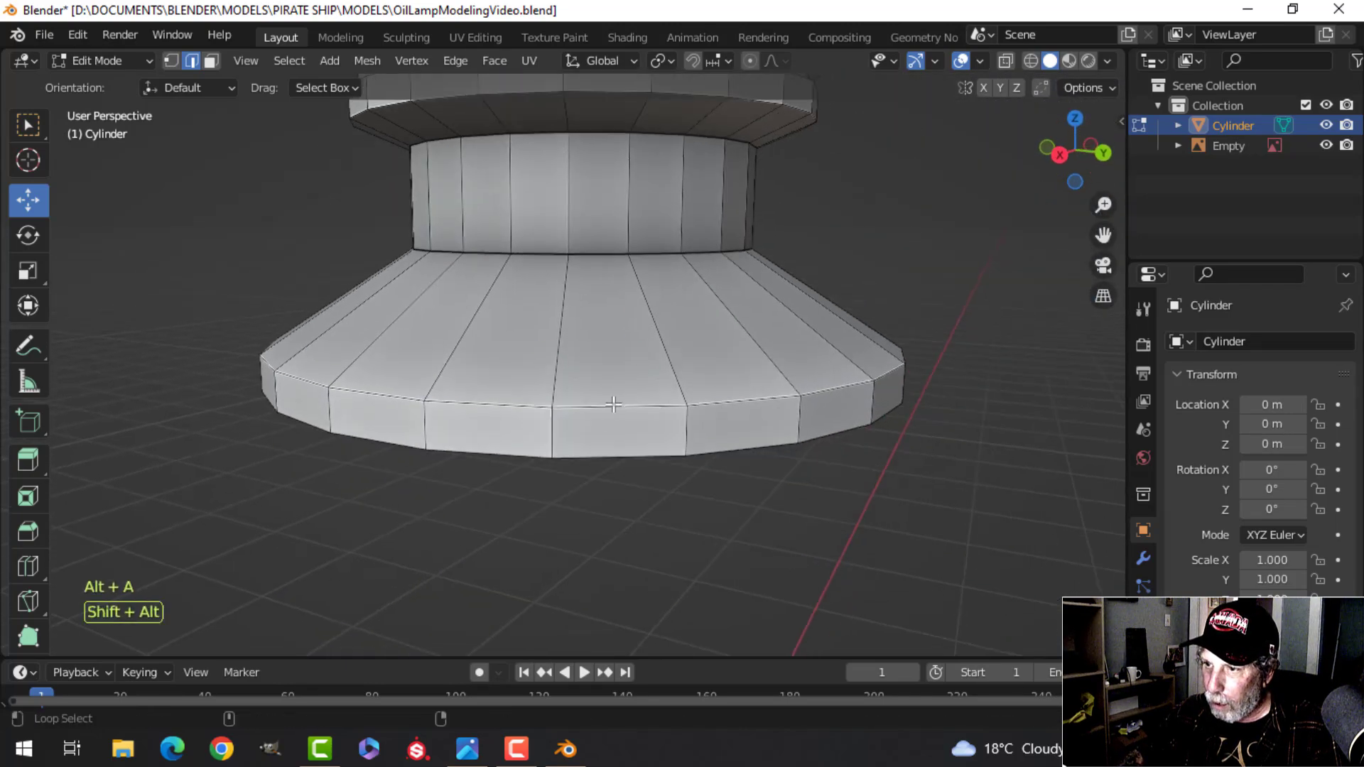
left_click(609, 454, "alt+shift")
middle_click_drag(773, 386, 766, 384)
key("ctrl+b")
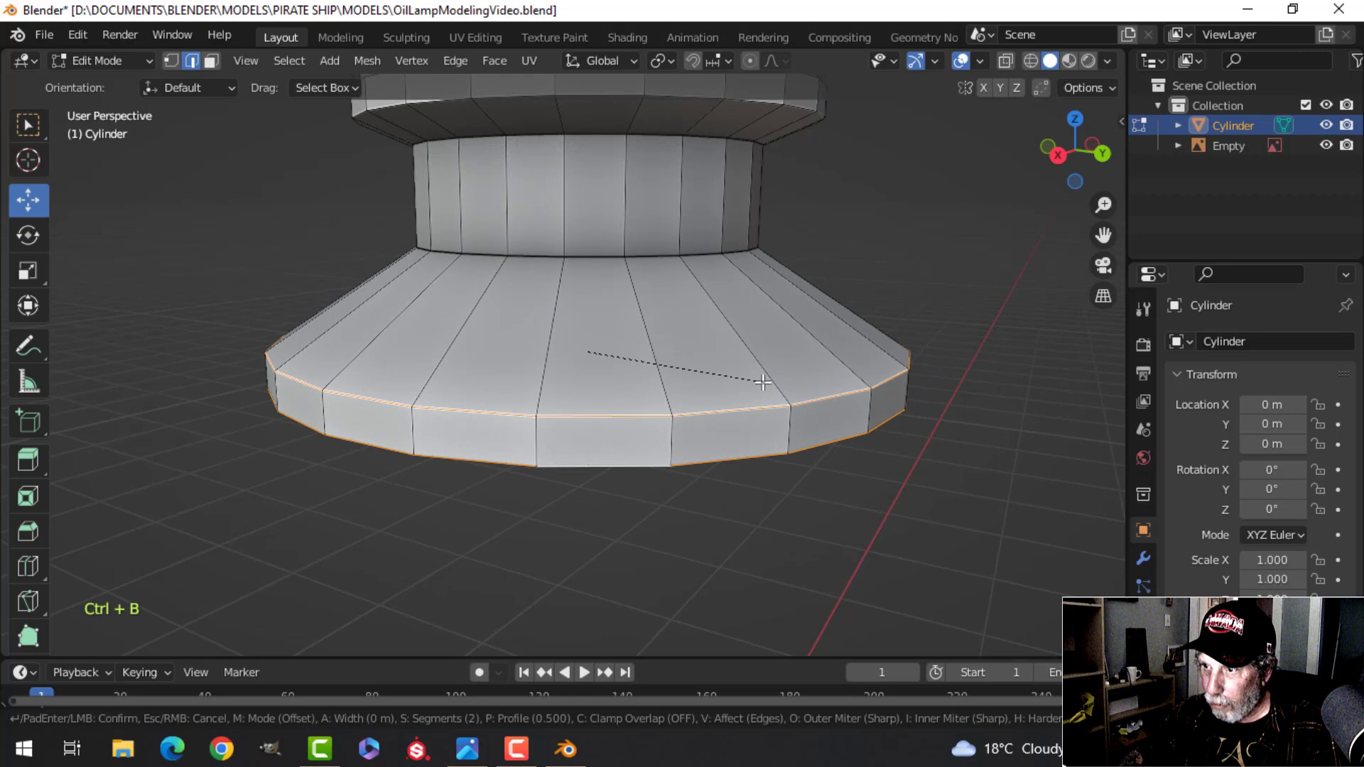
left_click(711, 427)
Step: Bevel the two edge loops around the lamp's neck
middle_click_drag(711, 426, 591, 350)
key("alt+a")
middle_click_drag(649, 424, 647, 393)
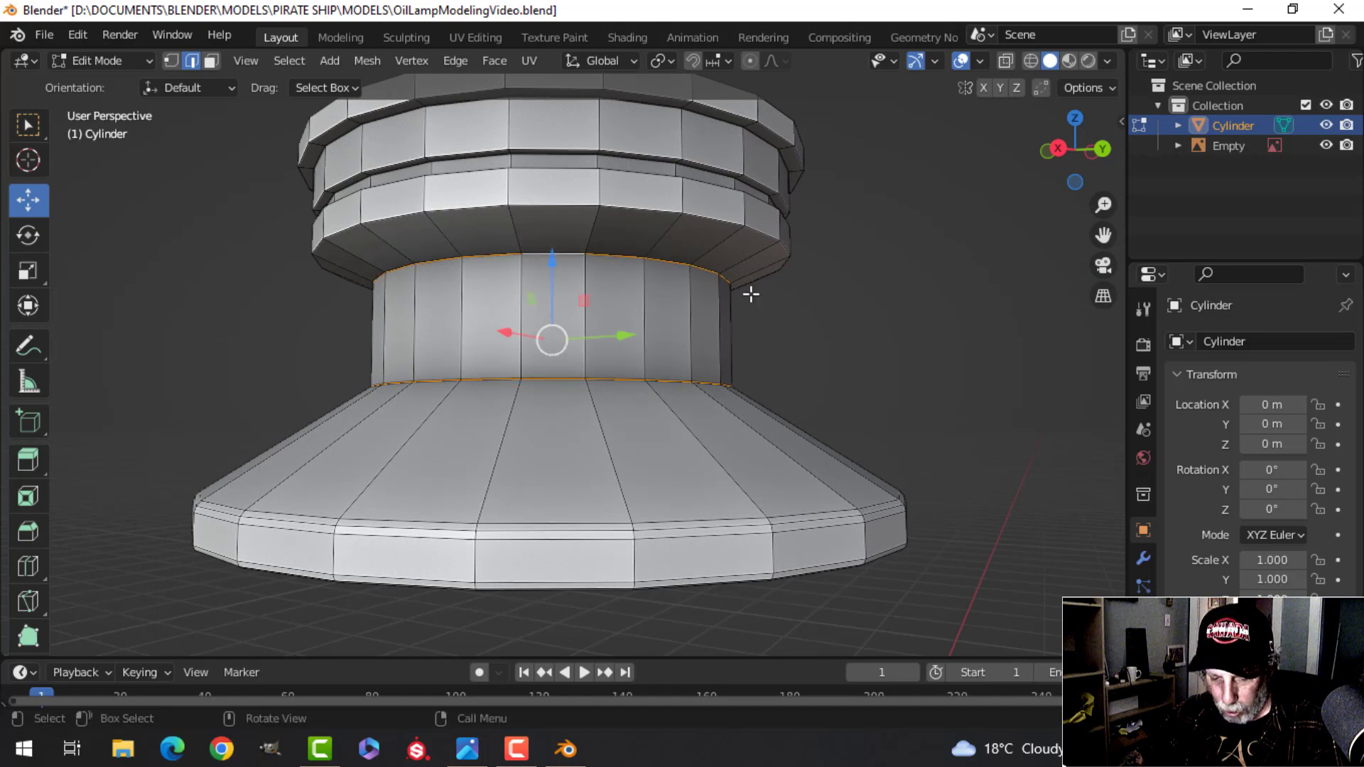
key("ctrl+b")
left_click(697, 305)
Step: Bevel the two top ring edge loops together
middle_click_drag(697, 305, 624, 347)
key("alt+a")
scroll(625, 347, "up", 2)
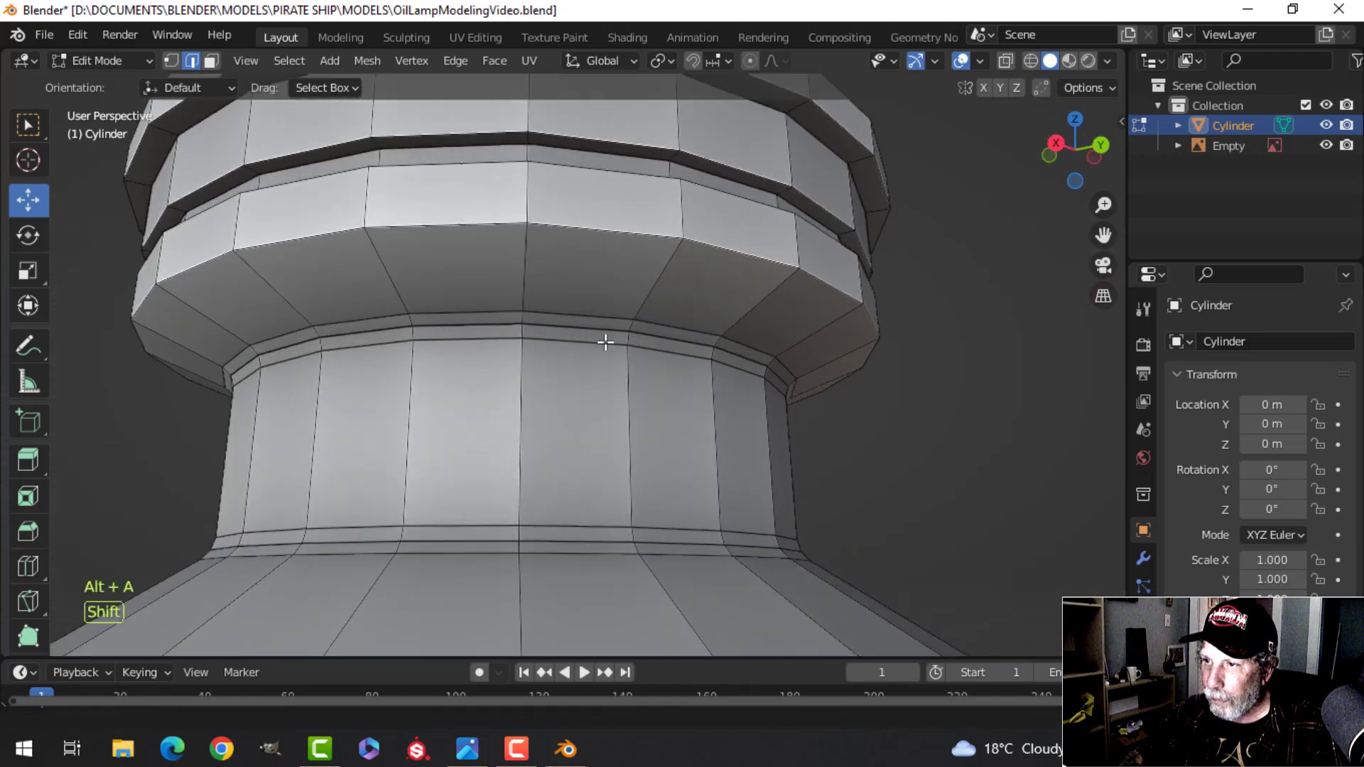
left_click(591, 157, "alt+shift")
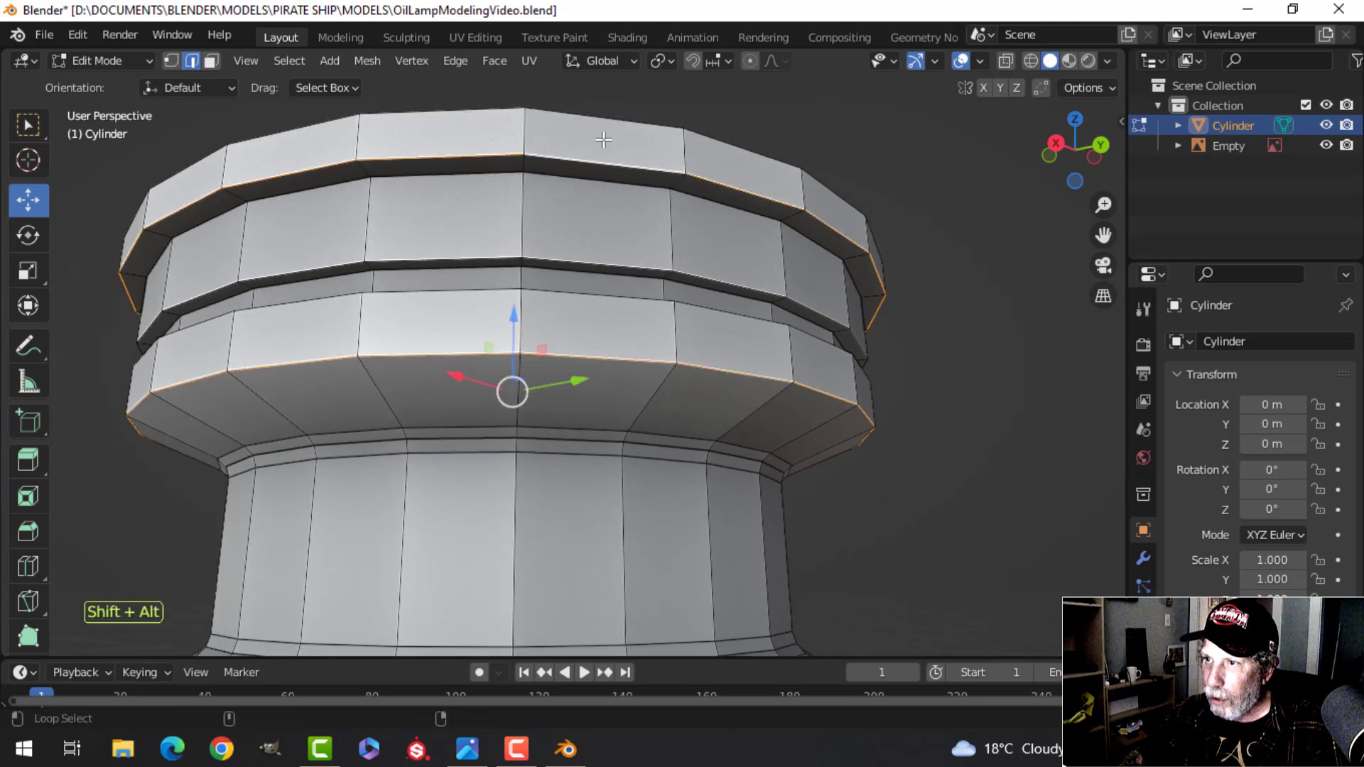
middle_click_drag(771, 310, 739, 390)
key("ctrl+b")
left_click(864, 384)
Step: Bevel the small edge loop at the cone's tip
middle_click_drag(609, 247, 604, 307)
key("alt+a")
middle_click_drag(611, 165, 649, 299, "shift")
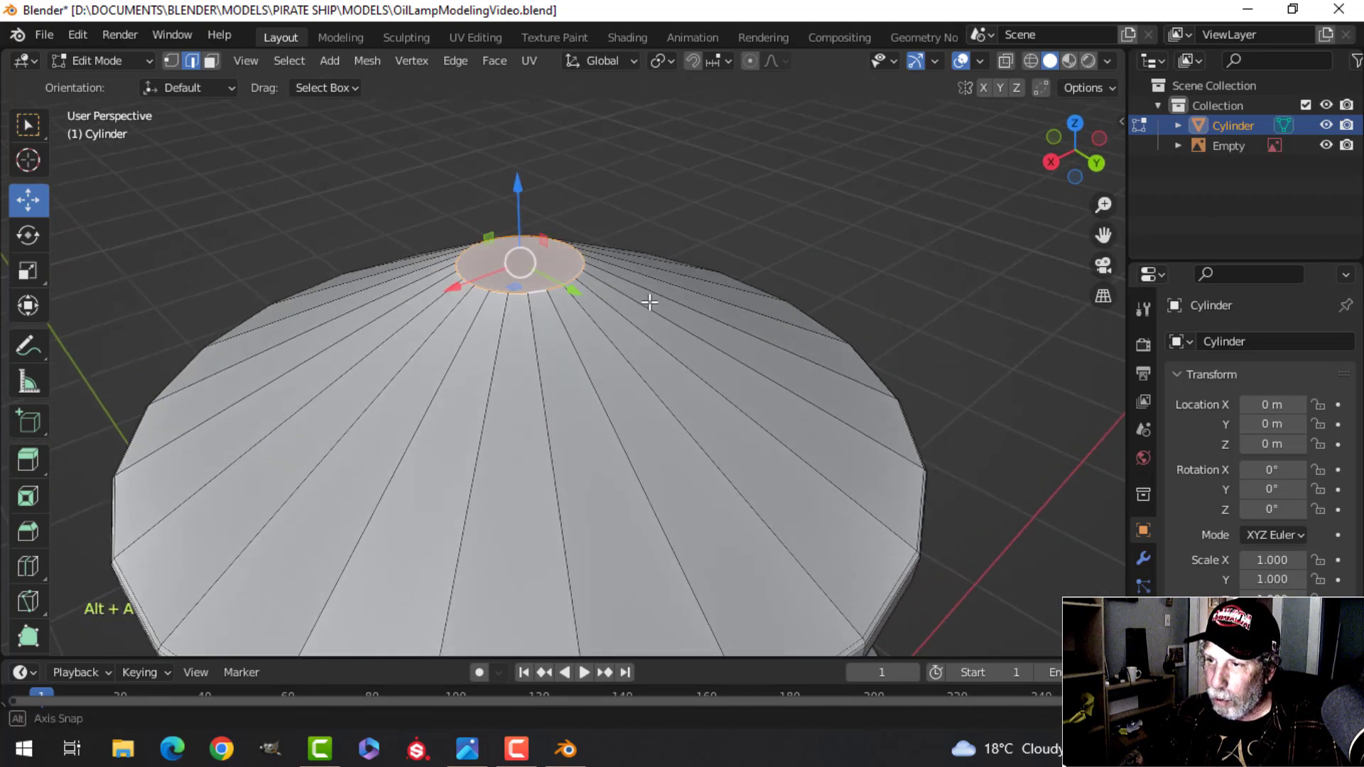
key("ctrl+b")
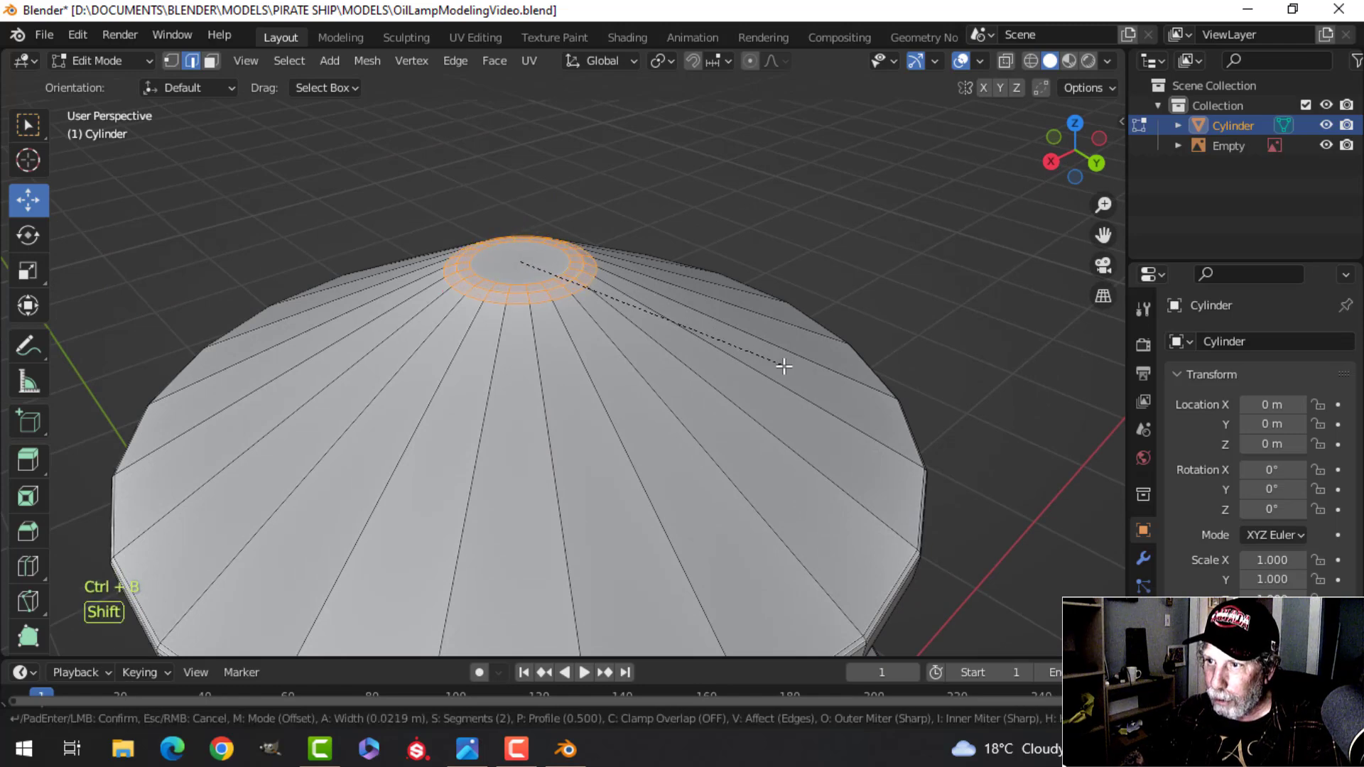
left_click(795, 378)
Step: Bevel the edge loops of the cap's groove and return to Object Mode
scroll(781, 380, "down", 4)
middle_click_drag(675, 427, 664, 353)
scroll(664, 384, "up", 2)
key("alt+a")
middle_click_drag(663, 419, 731, 359, "shift")
scroll(640, 326, "up", 3)
scroll(694, 398, "up", 4)
key("ctrl+b")
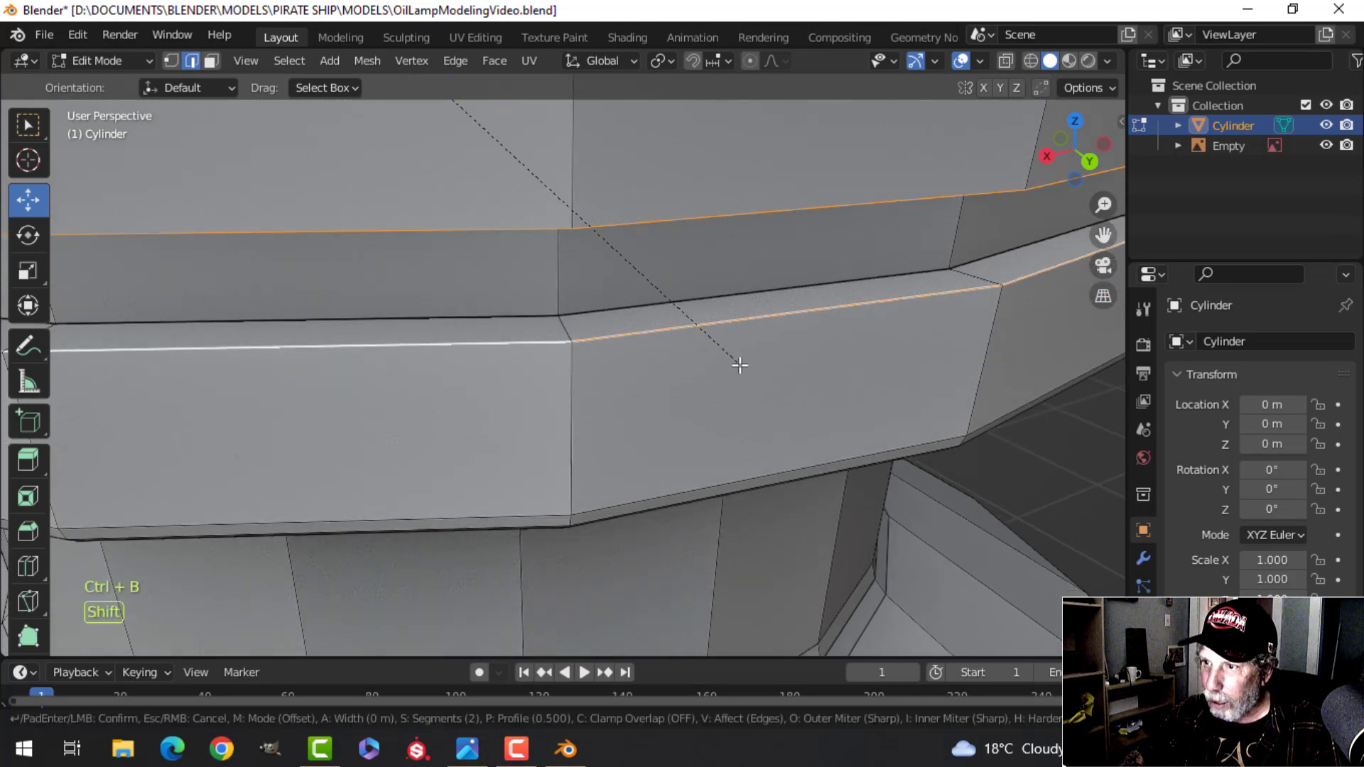
left_click(783, 389)
key("Tab")
Step: Save the file and apply Shade Smooth to the lamp body
scroll(716, 375, "down", 8)
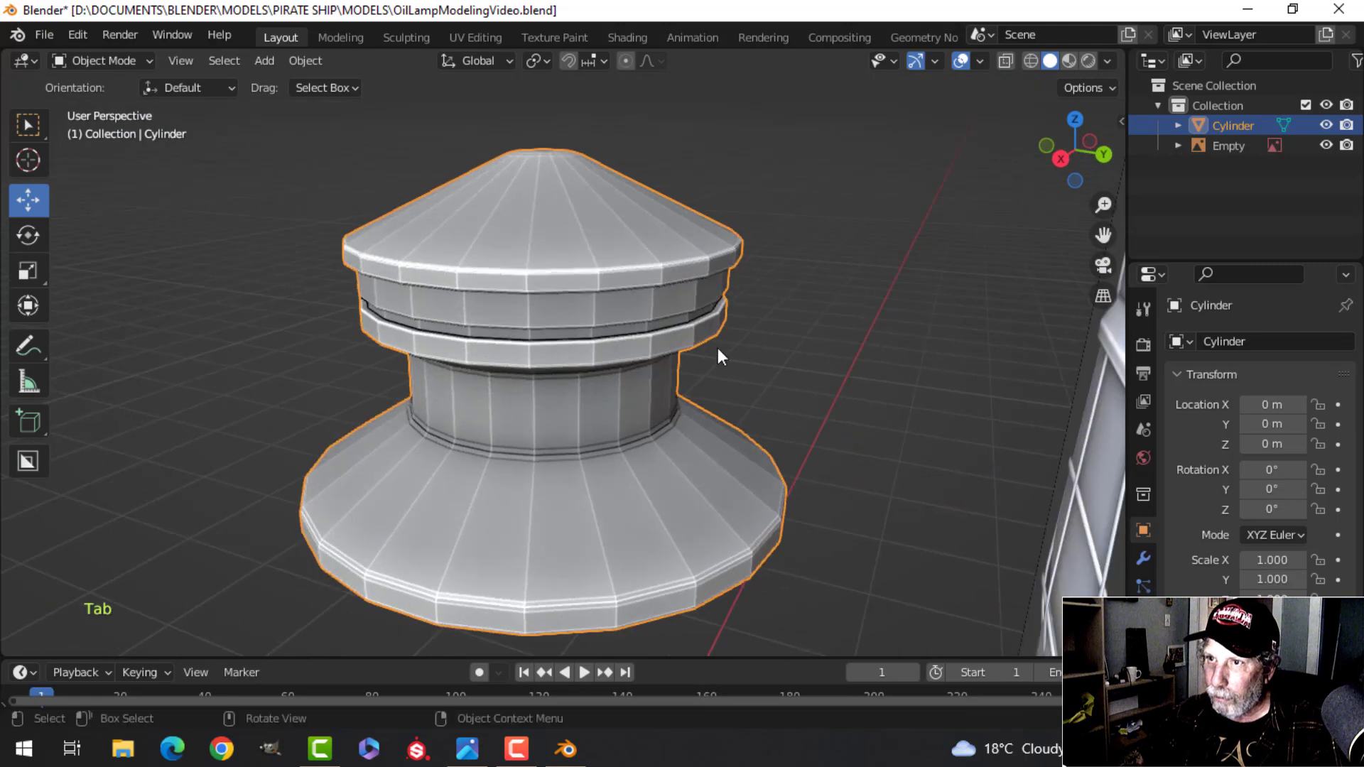
key("ctrl+s")
middle_click_drag(684, 356, 703, 327, "shift")
right_click(540, 185)
left_click(540, 185)
scroll(540, 184, "down", 3)
key("alt+a")
Step: Set the viewport shading's Cavity Type to Screen
middle_click_drag(614, 362, 642, 277, "shift")
scroll(680, 394, "down", 1)
scroll(680, 393, "down", 3)
middle_click_drag(605, 447, 571, 272)
scroll(596, 385, "up", 1)
scroll(571, 271, "up", 2)
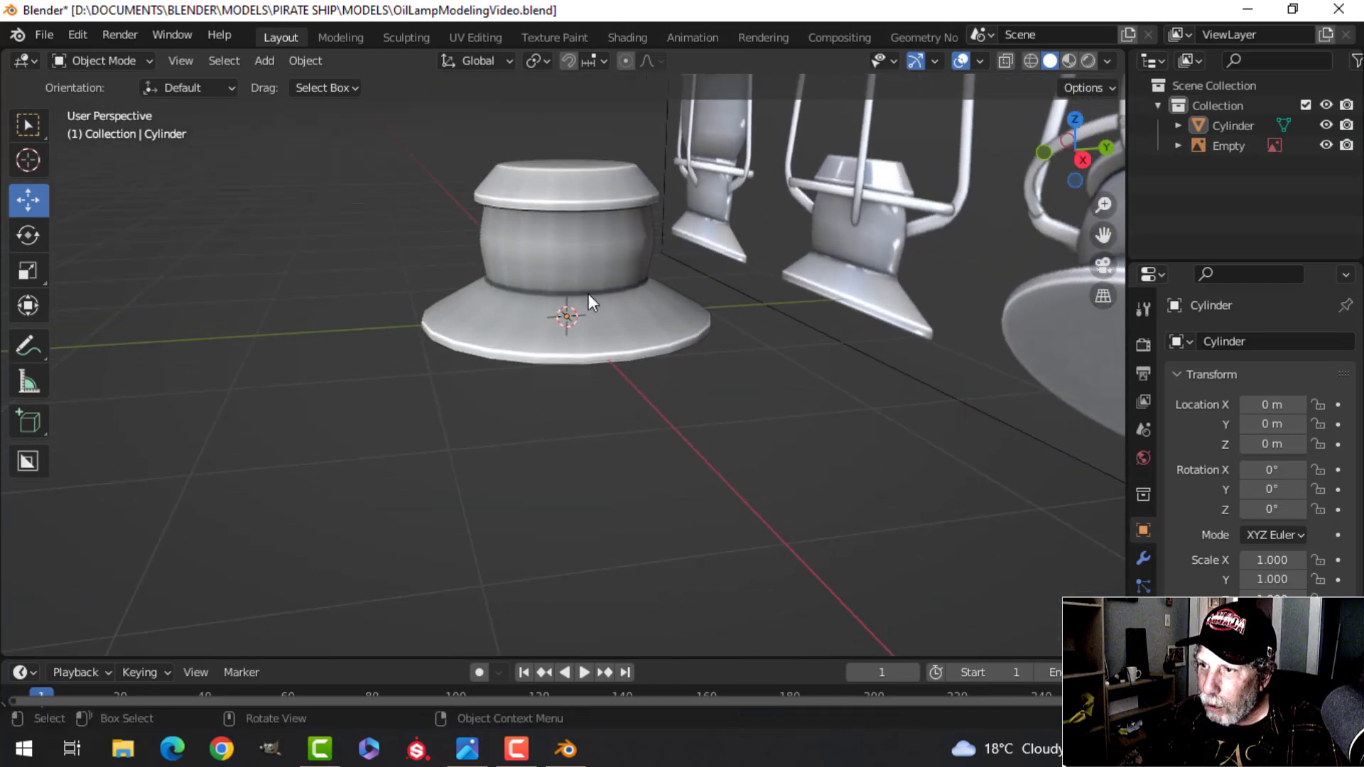
left_click(1106, 61)
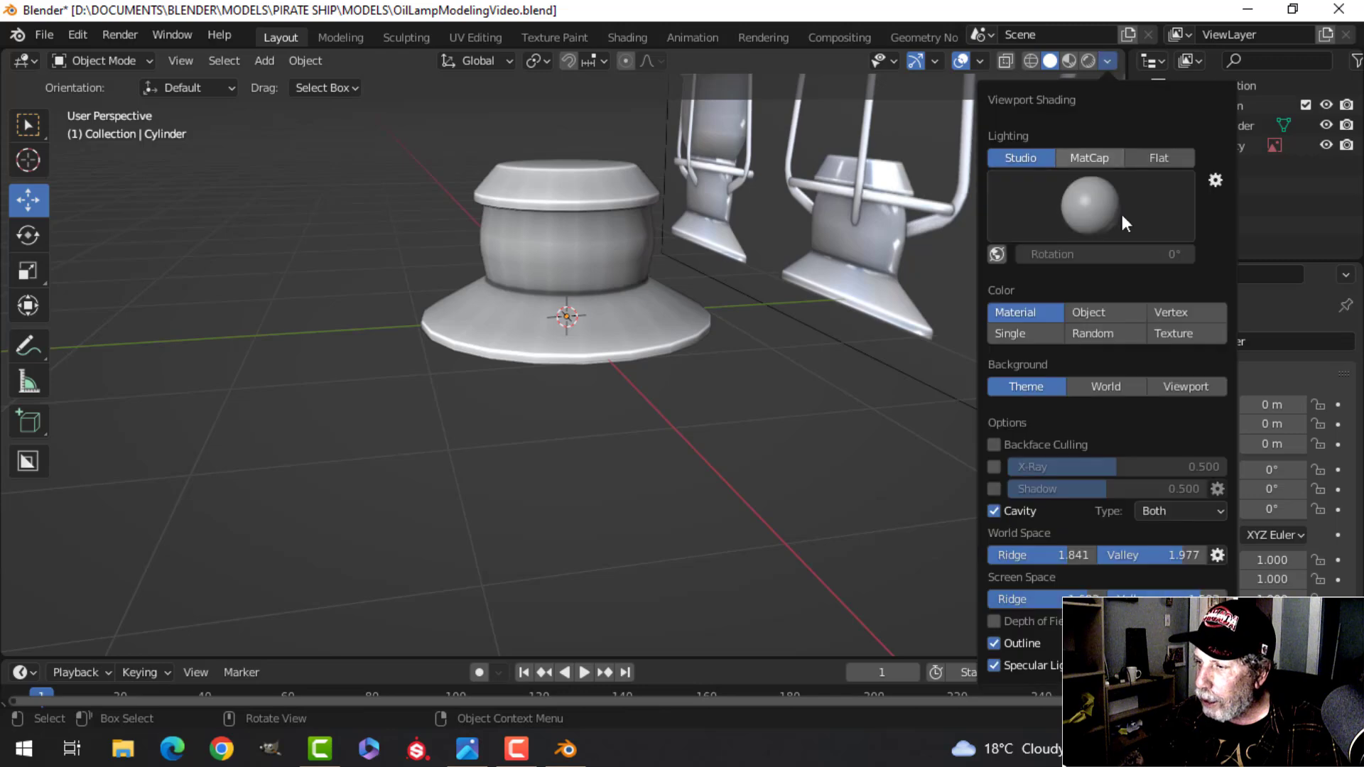
left_click(1158, 511)
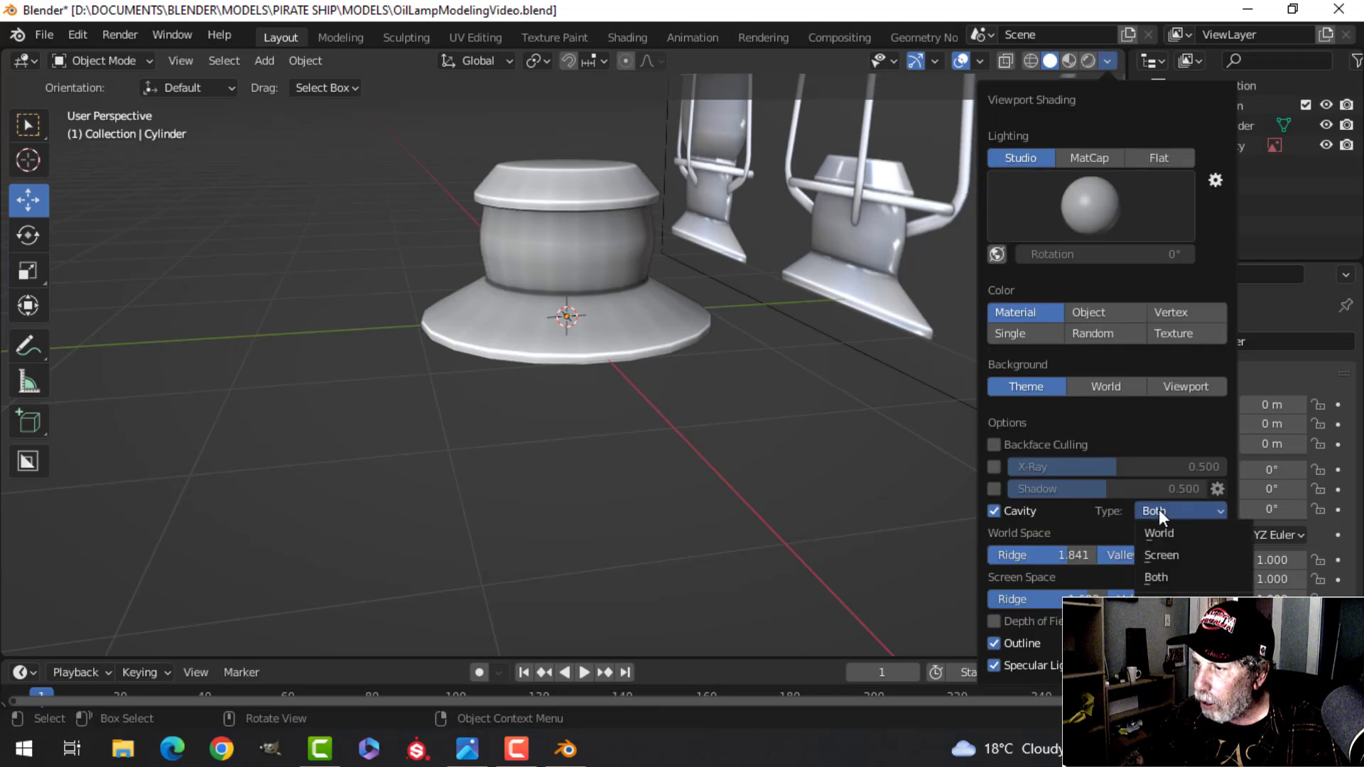
left_click(1171, 552)
scroll(663, 313, "down", 1)
mouse_move(657, 317)
middle_mouse_down("shift")
mouse_move(594, 379)
mouse_move(577, 435)
mouse_move(595, 384)
mouse_move(622, 373)
mouse_move(694, 367)
mouse_move(632, 385)
mouse_move(681, 403)
mouse_move(588, 402)
mouse_move(672, 377)
mouse_move(675, 408)
mouse_move(742, 274)
mouse_move(748, 291)
mouse_move(666, 390)
mouse_move(675, 328)
mouse_move(624, 400)
mouse_move(617, 473)
middle_mouse_up("shift")
scroll(594, 394, "up", 2)
Step: Inset the large inner face under the lamp cap
scroll(672, 334, "up", 2)
middle_click_drag(617, 472, 578, 429)
left_click(492, 340)
key("Tab")
key("alt+a")
scroll(593, 387, "up", 4)
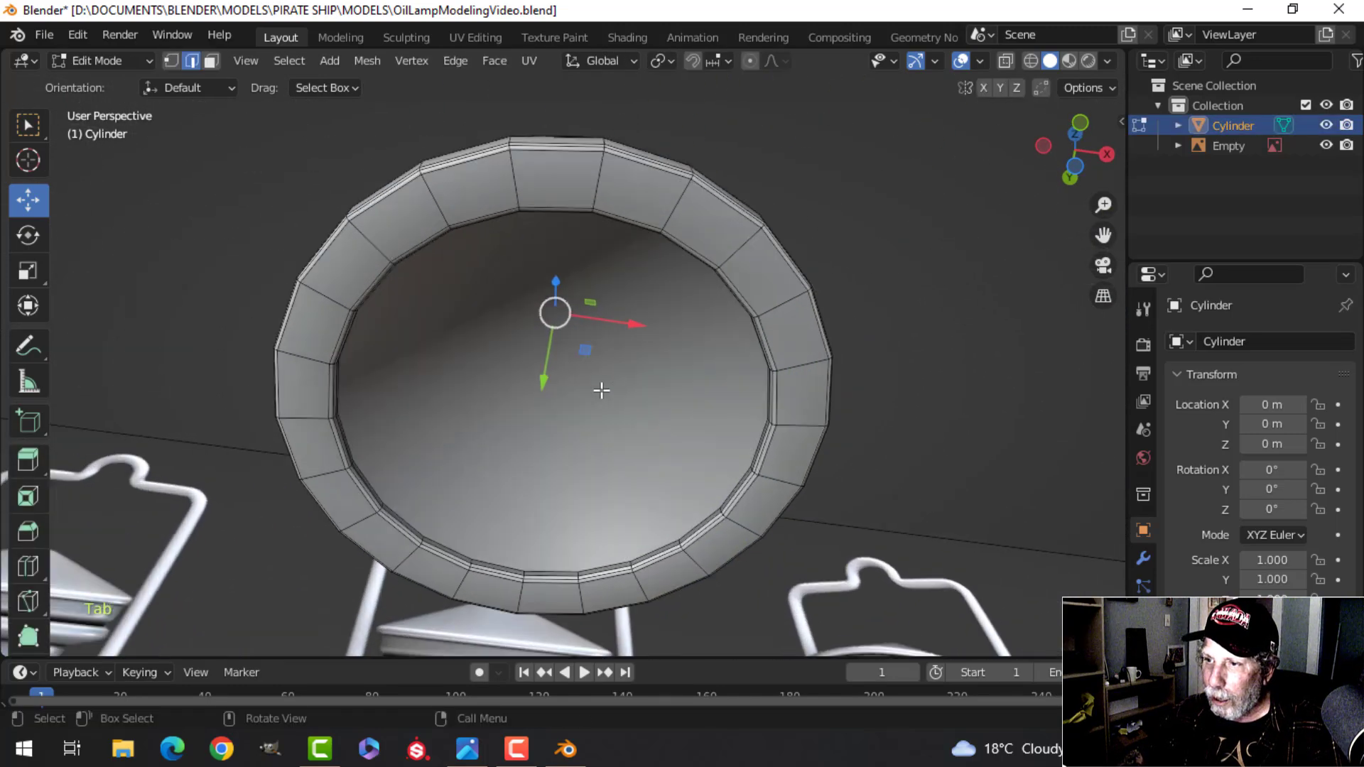
middle_click_drag(597, 319, 584, 315)
key("3")
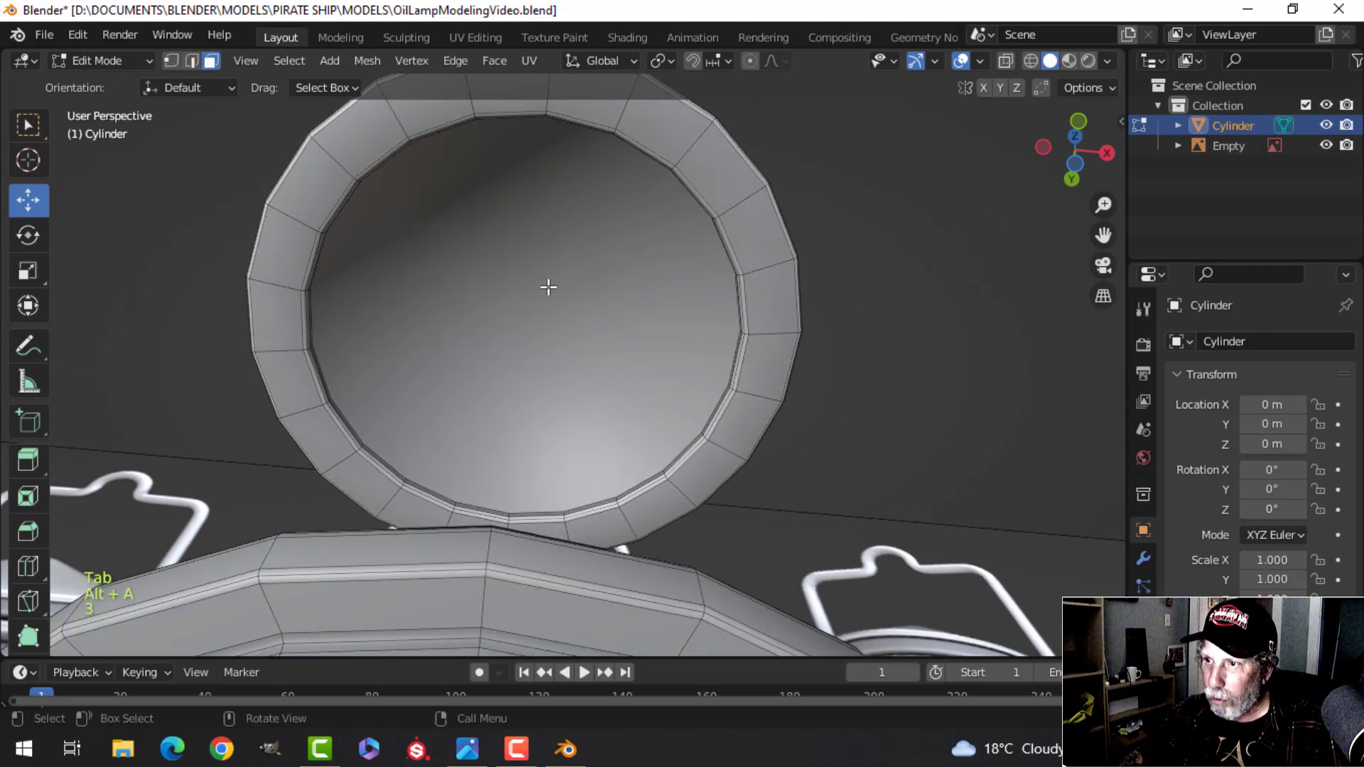
left_click(547, 285)
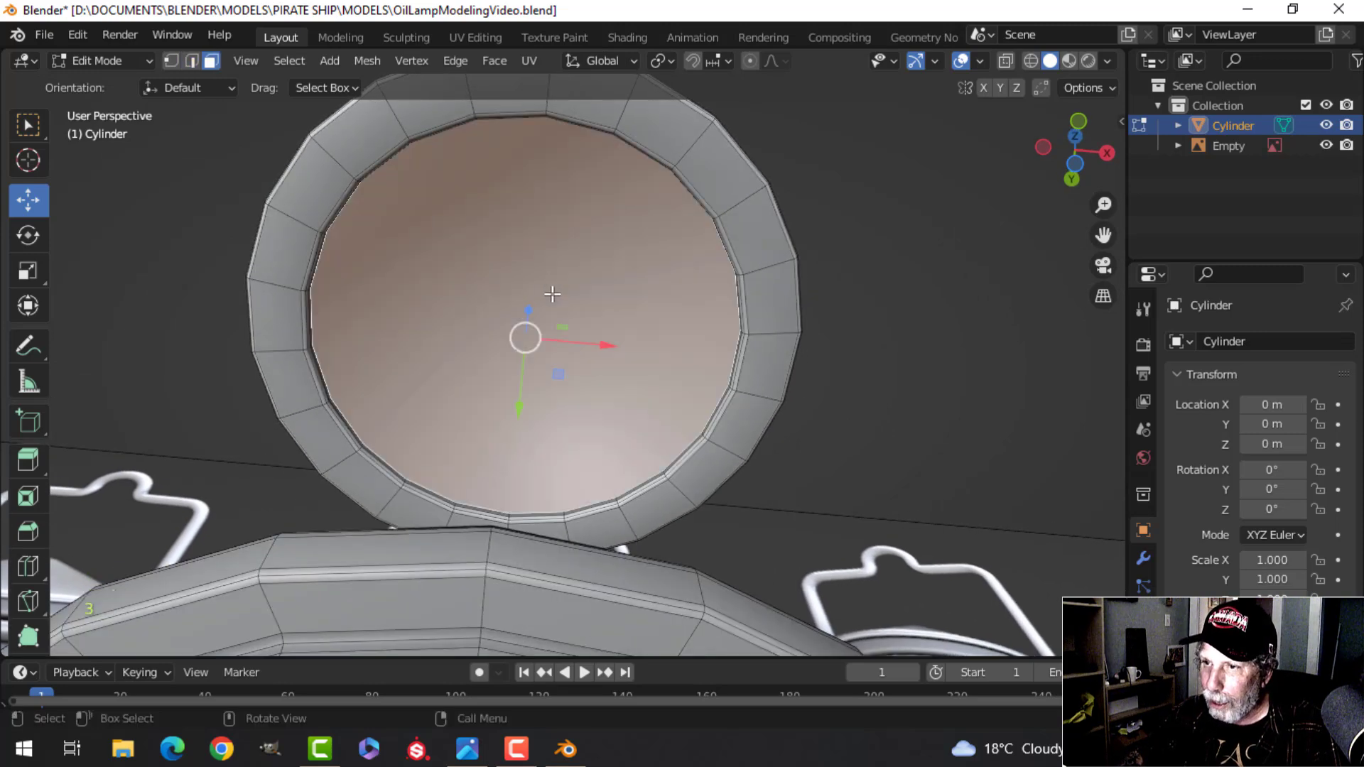
key("i")
left_click(889, 210)
key("Tab")
Step: Inset the round disc face of the lamp body
scroll(759, 288, "down", 3)
key("alt+a")
mouse_move(633, 344)
middle_mouse_down()
mouse_move(648, 446)
mouse_move(665, 454)
mouse_move(688, 373)
mouse_move(672, 437)
mouse_move(647, 324)
middle_mouse_up()
left_click(510, 315)
key("Tab")
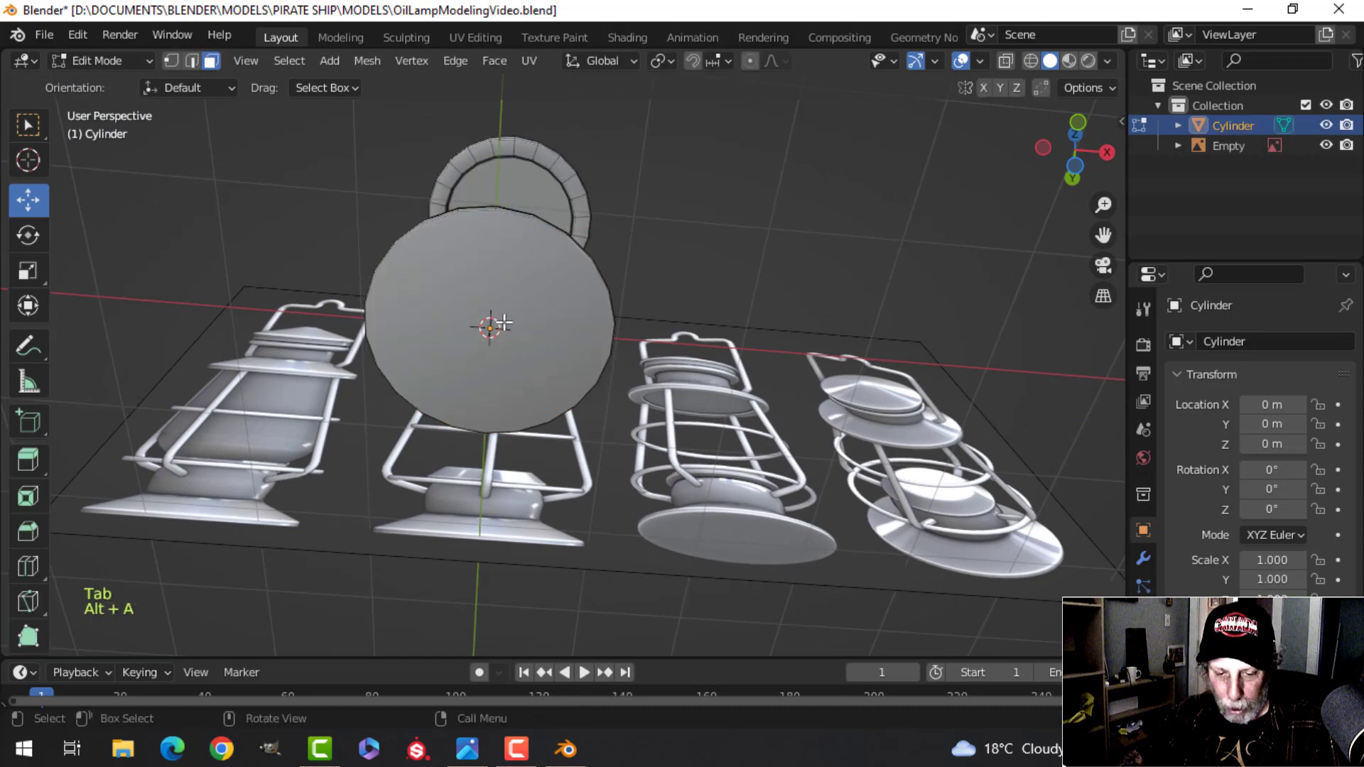
left_click(500, 319)
middle_click_drag(667, 265, 607, 471, "shift")
scroll(758, 297, "up", 2)
key("i")
left_click(765, 287)
key("Tab")
Step: Save OilLampModelingVideo.blend and switch to the front orthographic view
key("alt+a")
scroll(594, 426, "down", 3)
middle_click_drag(582, 405, 628, 437)
key("ctrl+s")
key("ctrl+s")
scroll(619, 395, "up", 3)
scroll(631, 445, "up", 2)
scroll(583, 441, "down", 2)
key("KP_1")
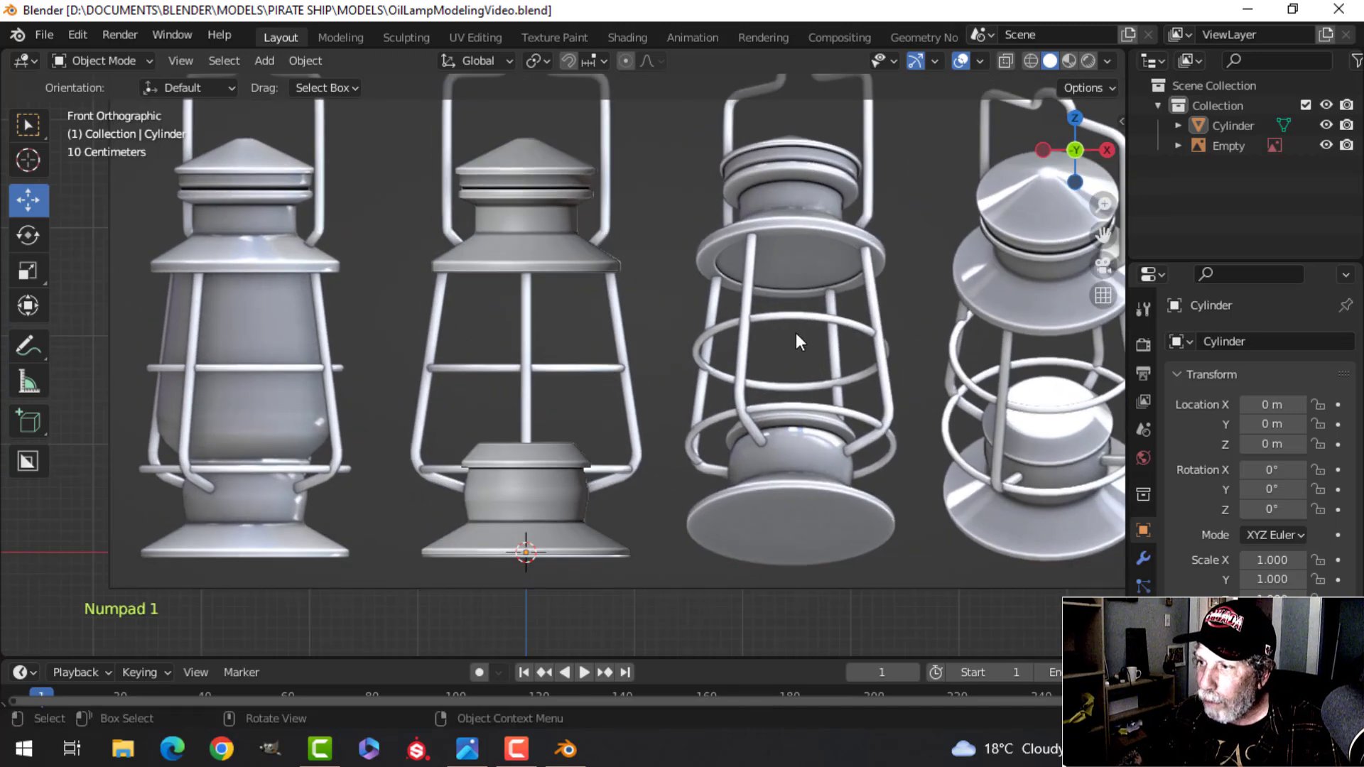
Step: Look at the lantern reference photo, then return to Blender
left_click(468, 748)
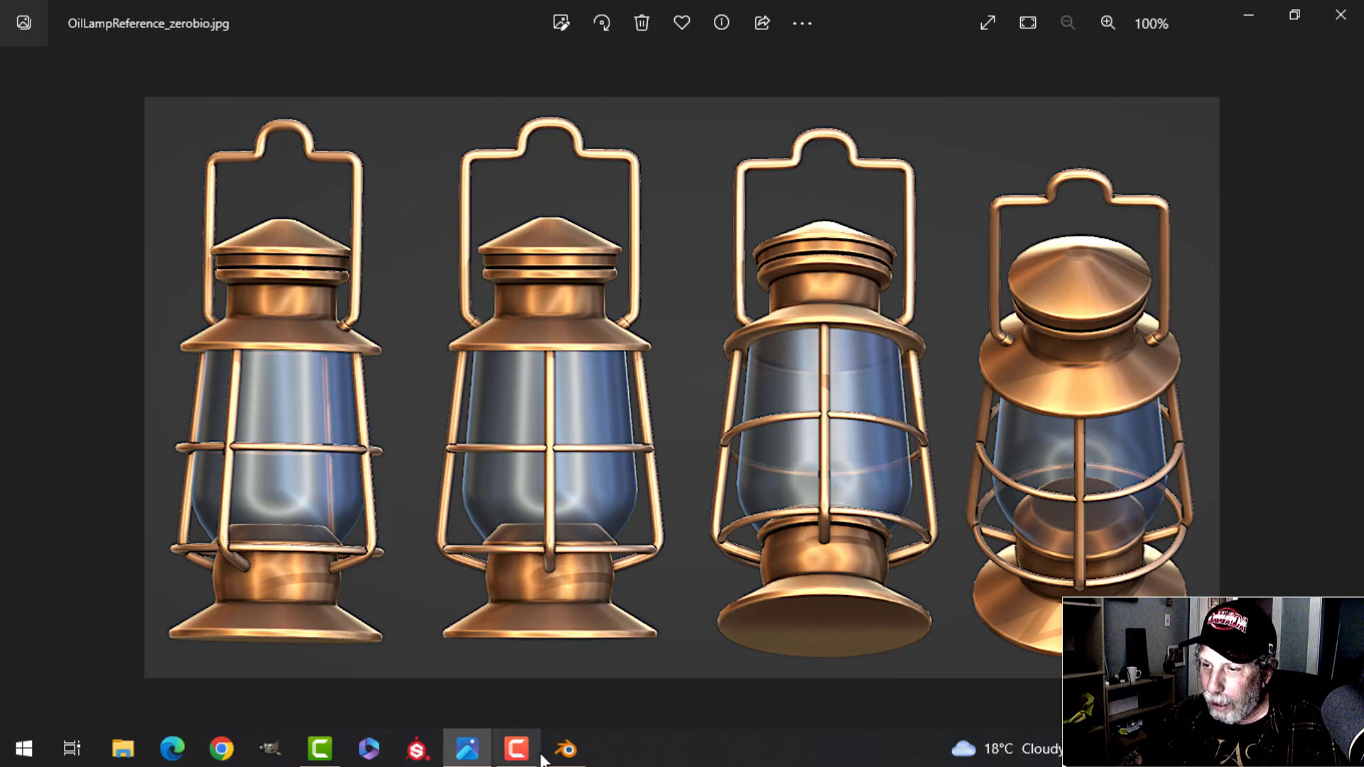
left_click(567, 757)
scroll(429, 420, "down", 3)
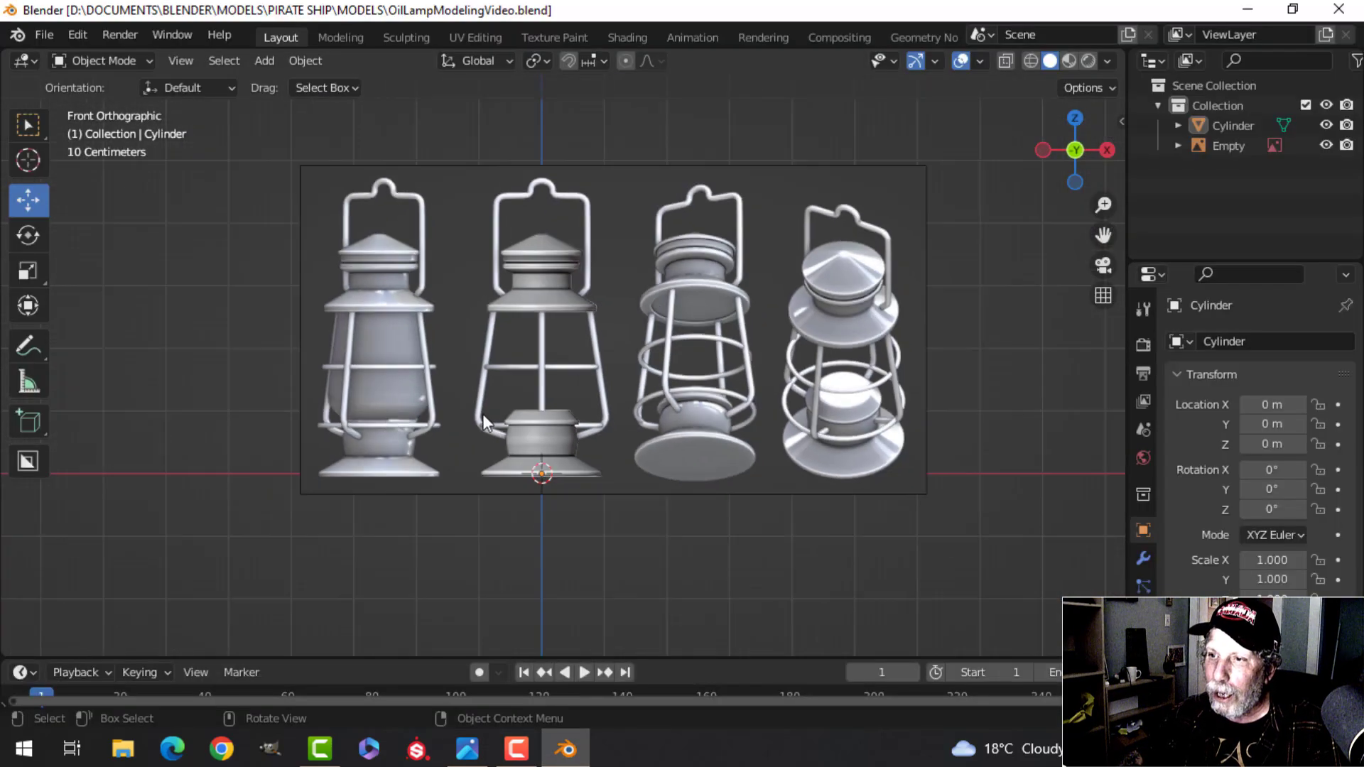
Step: Move the lantern reference image right along X to Location X 3.7431
left_click(661, 383)
scroll(665, 374, "up", 3)
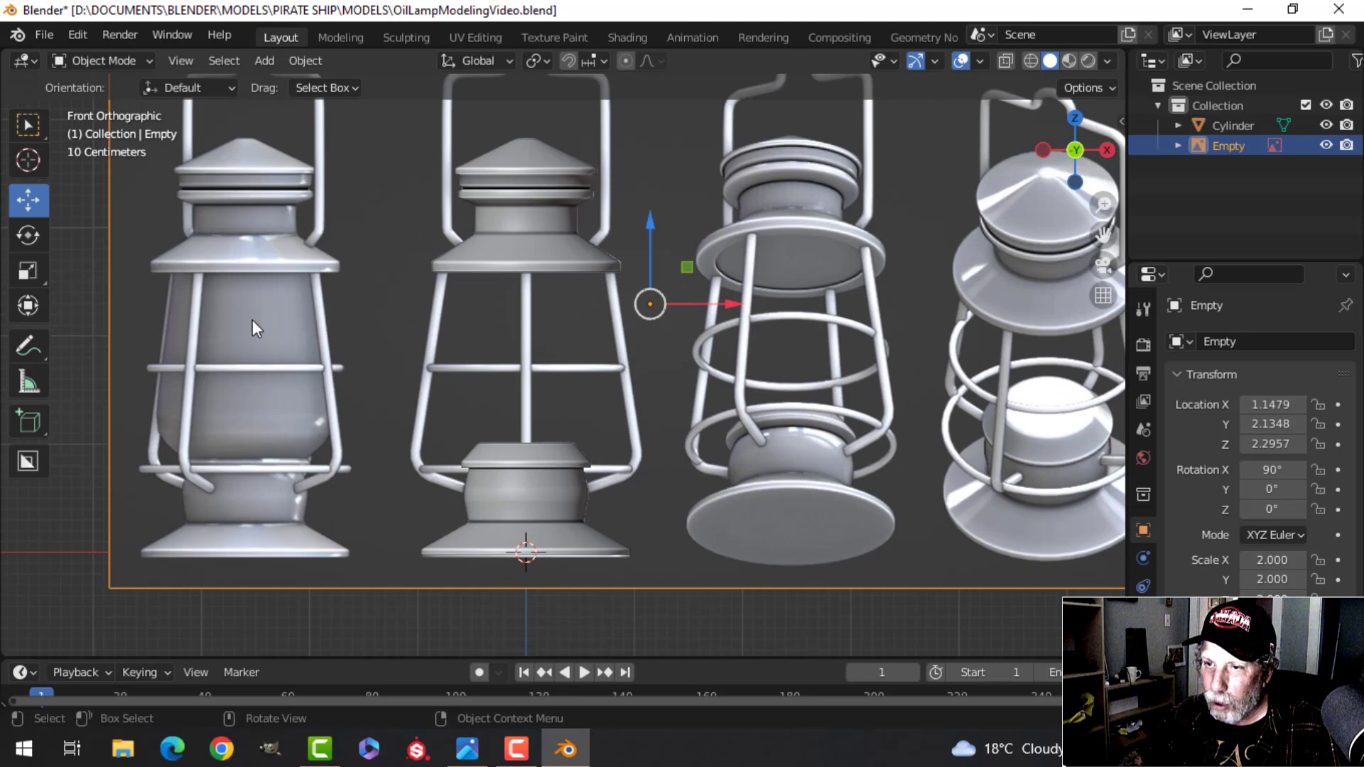
left_click_drag(724, 305, 1008, 324)
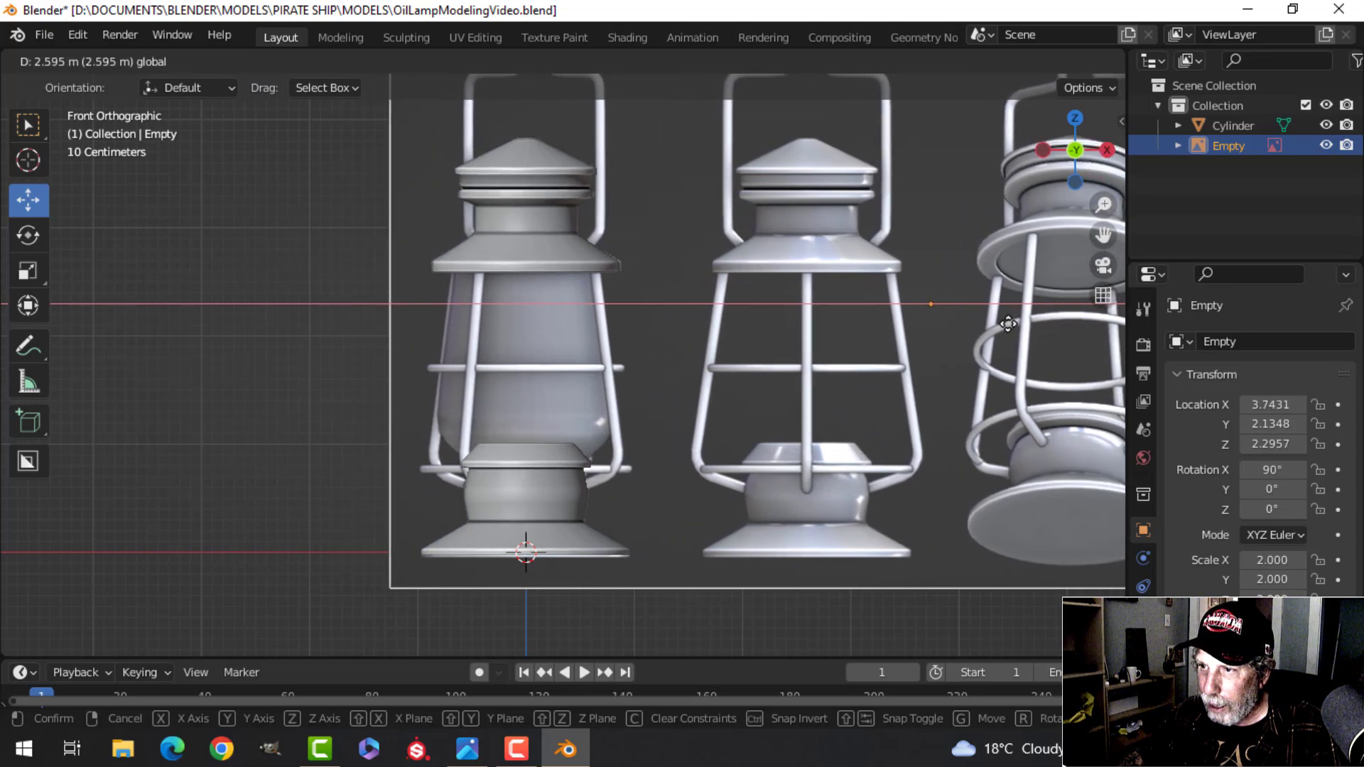
left_click(1008, 324)
scroll(786, 375, "up", 3)
middle_click_drag(520, 309, 432, 129)
middle_click_drag(491, 255, 526, 233)
Step: Select the ring's outer edge loop on the lamp body and view it front-on in wireframe
left_click(526, 232)
key("Tab")
scroll(551, 253, "up", 2)
scroll(551, 257, "up", 4)
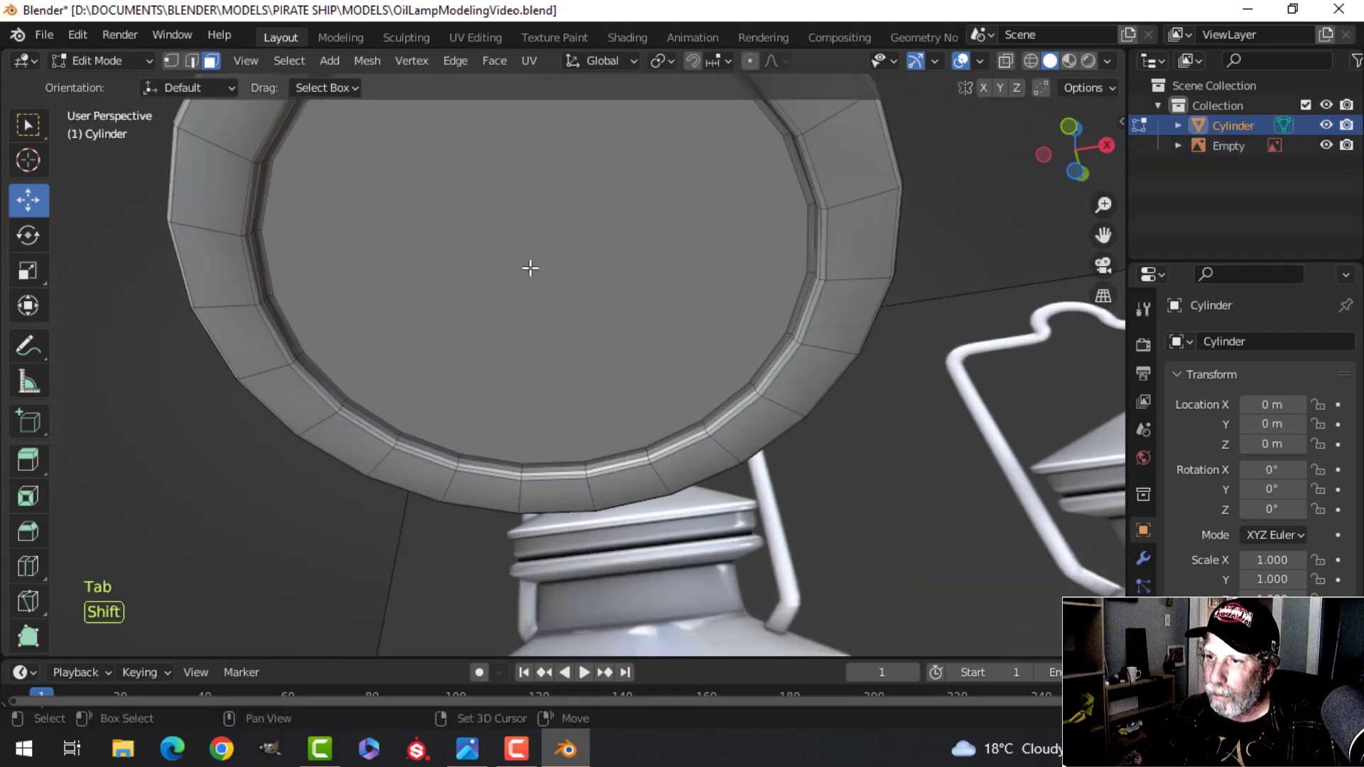
key("2")
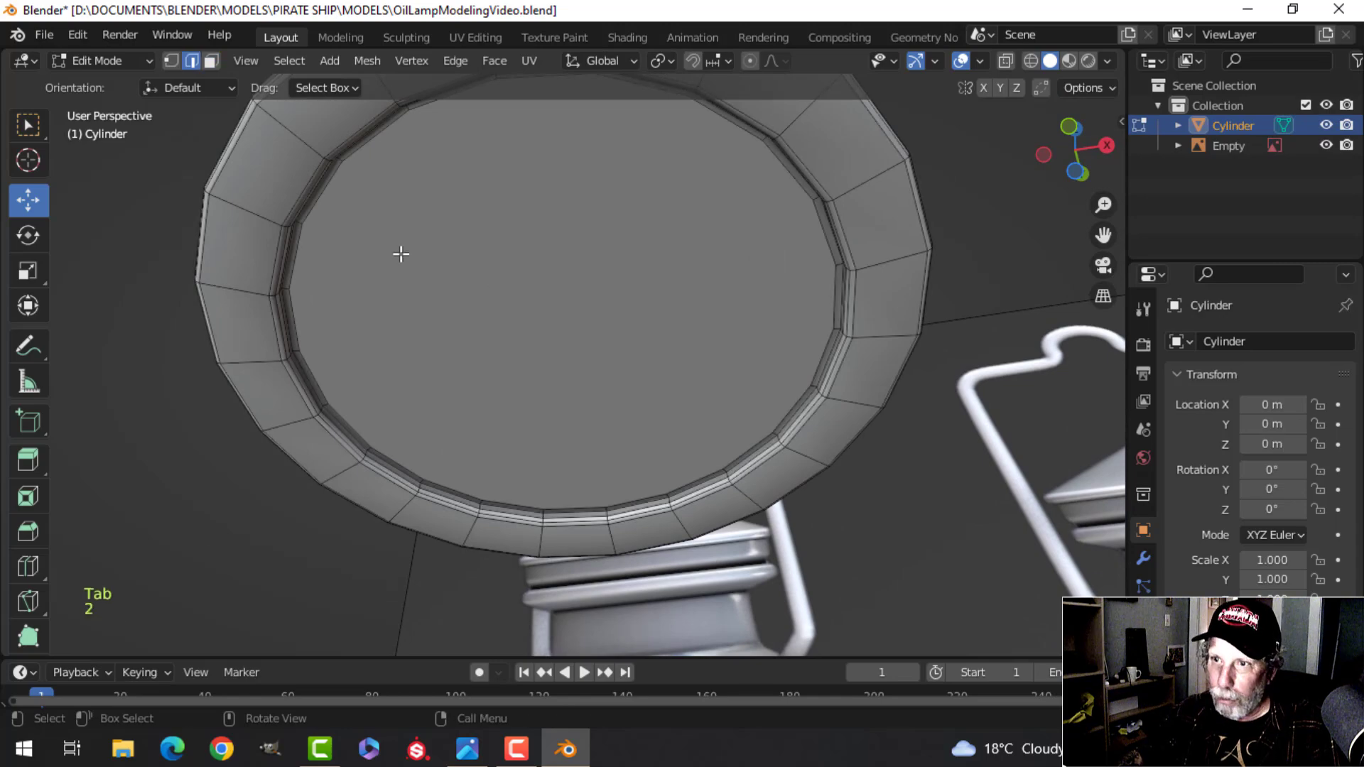
left_click(239, 147, "alt")
scroll(525, 313, "down", 4)
middle_click_drag(536, 326, 617, 369)
middle_click_drag(617, 370, 599, 314)
key("KP_1")
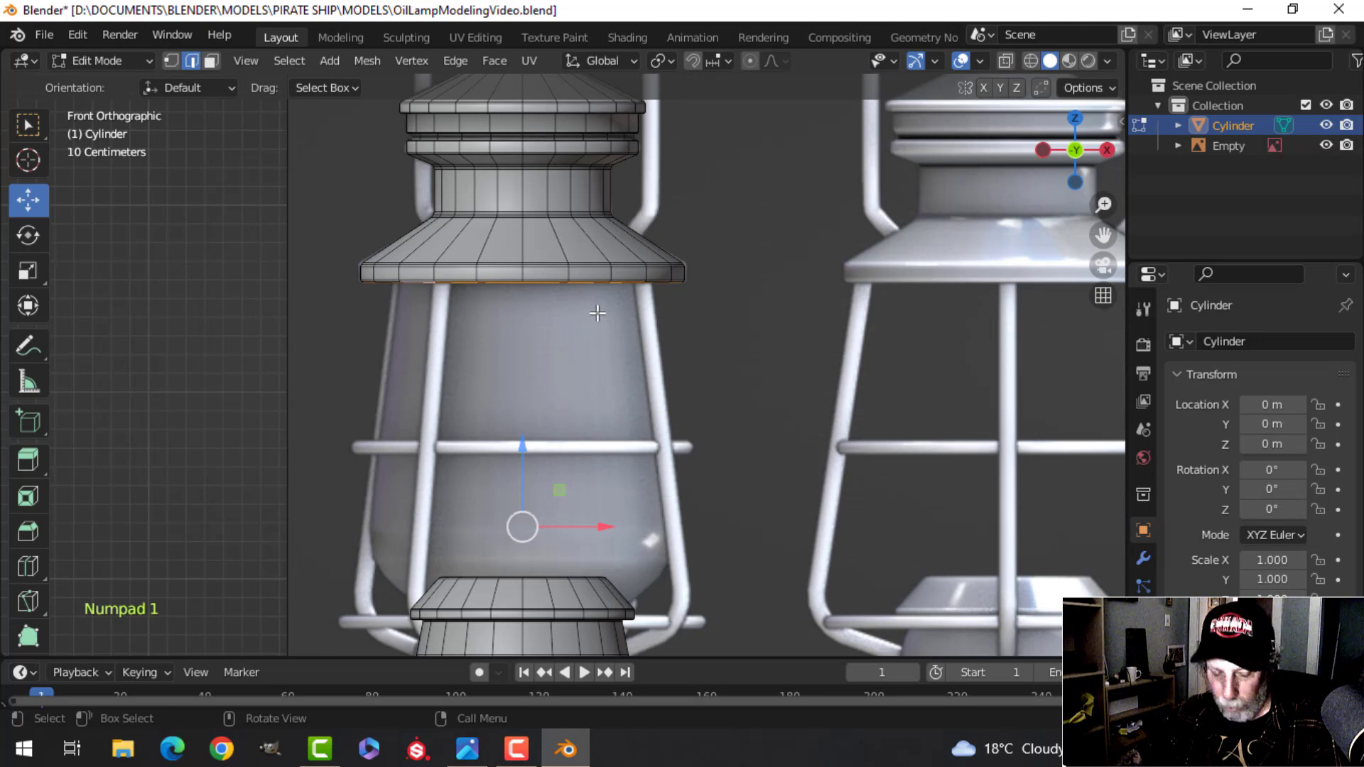
key("z")
left_click(441, 317)
scroll(546, 312, "up", 1)
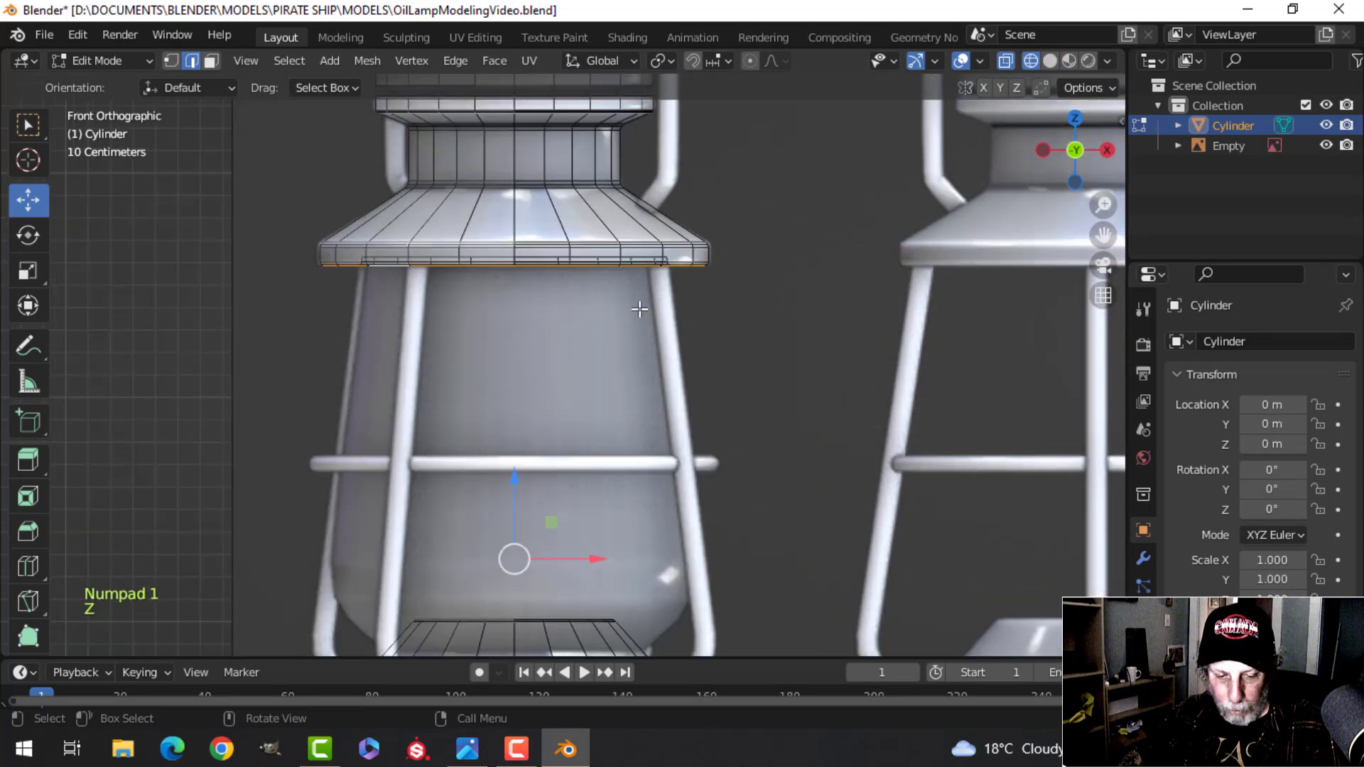
key("1")
scroll(669, 307, "down", 2)
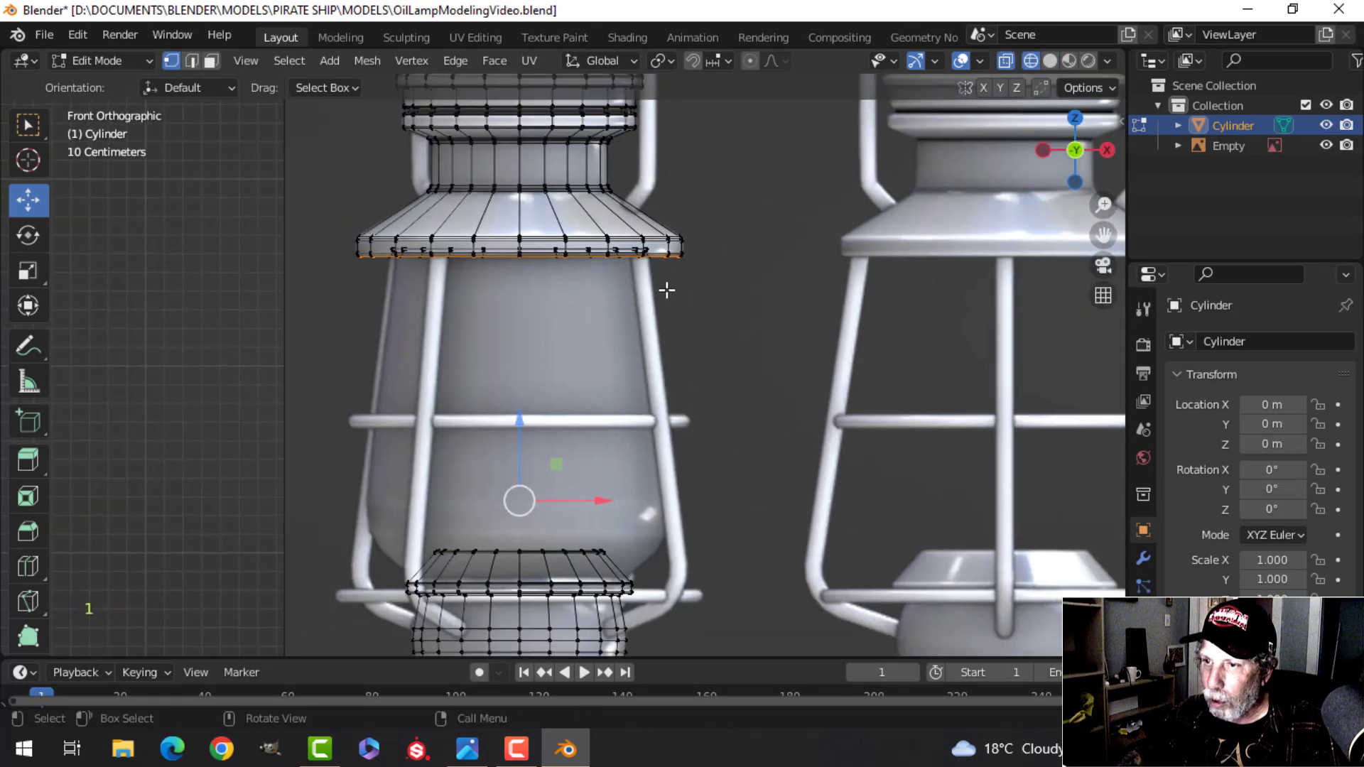
Step: Duplicate the selected edge rings, then delete the stray duplicated vertices
key("shift+d")
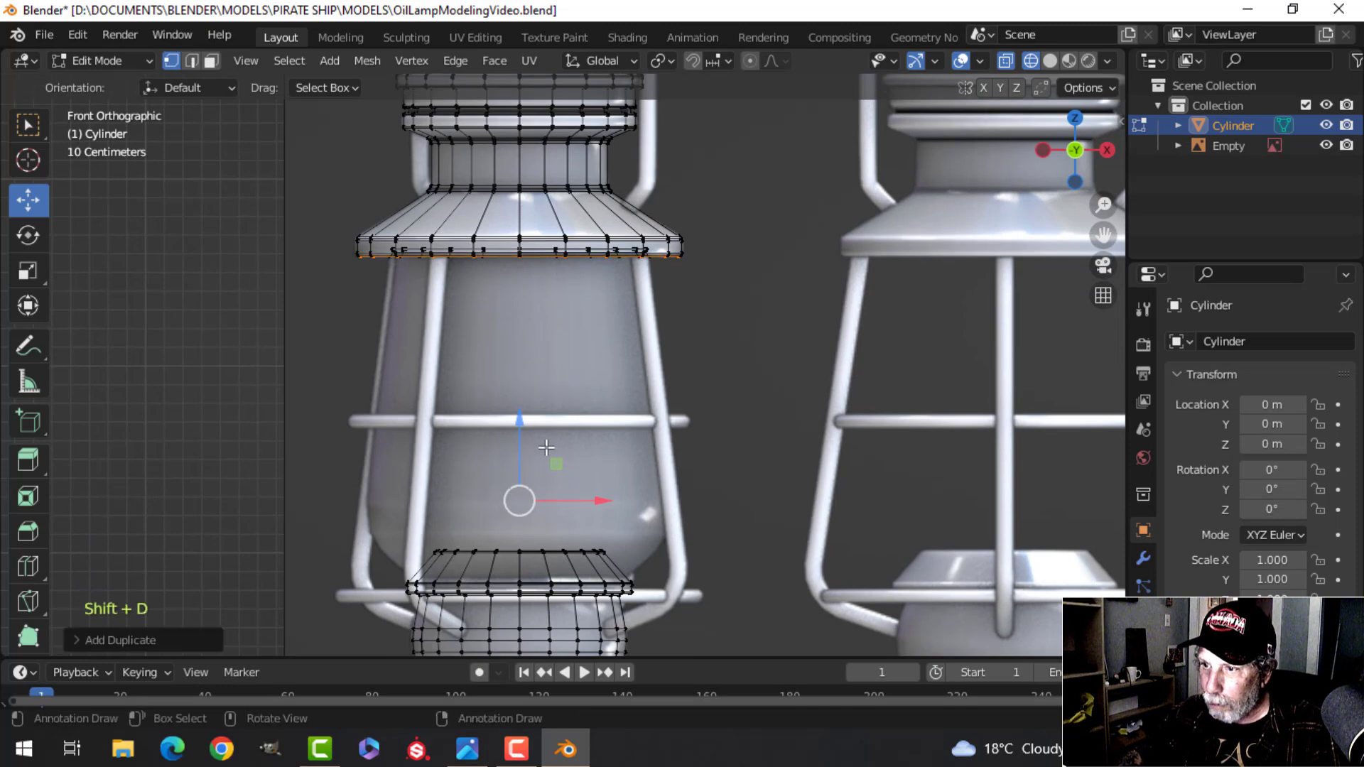
left_click(524, 477)
scroll(625, 336, "down", 5)
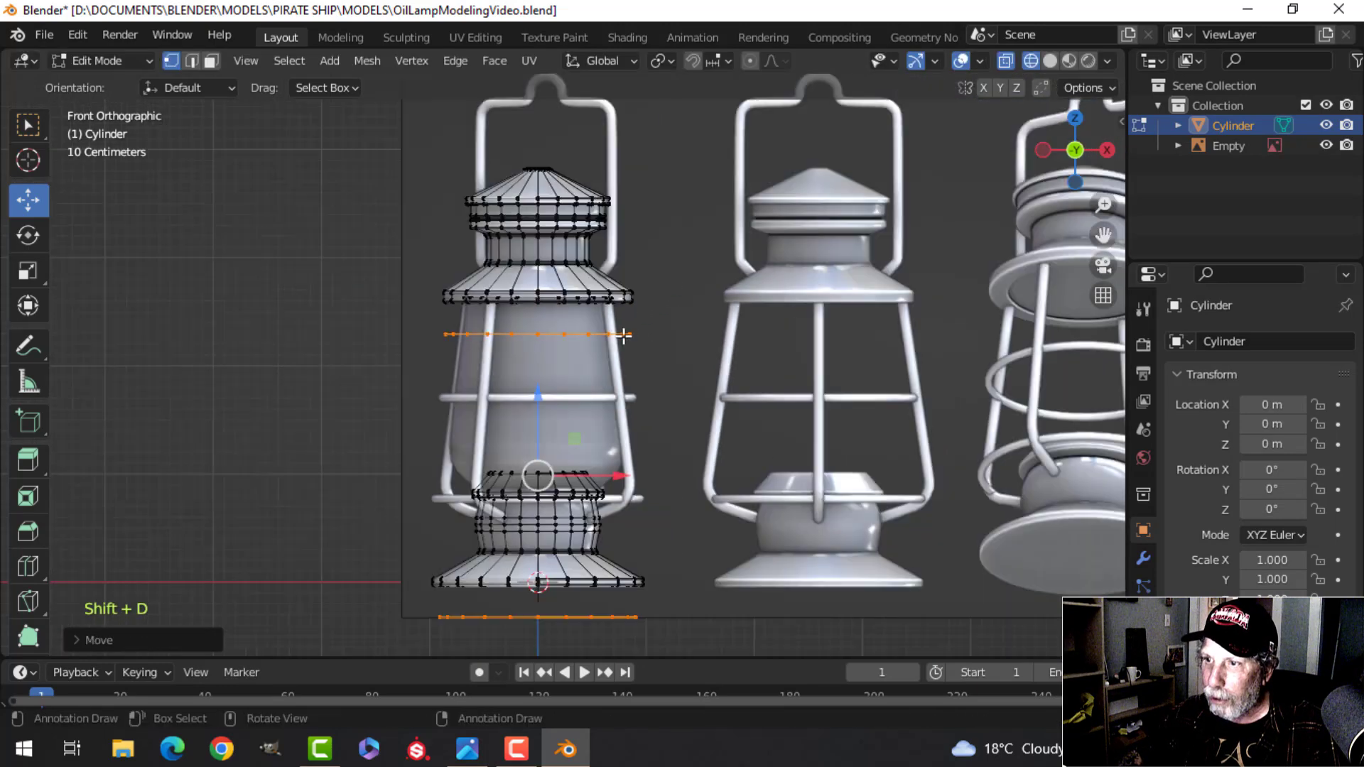
scroll(625, 336, "up", 1)
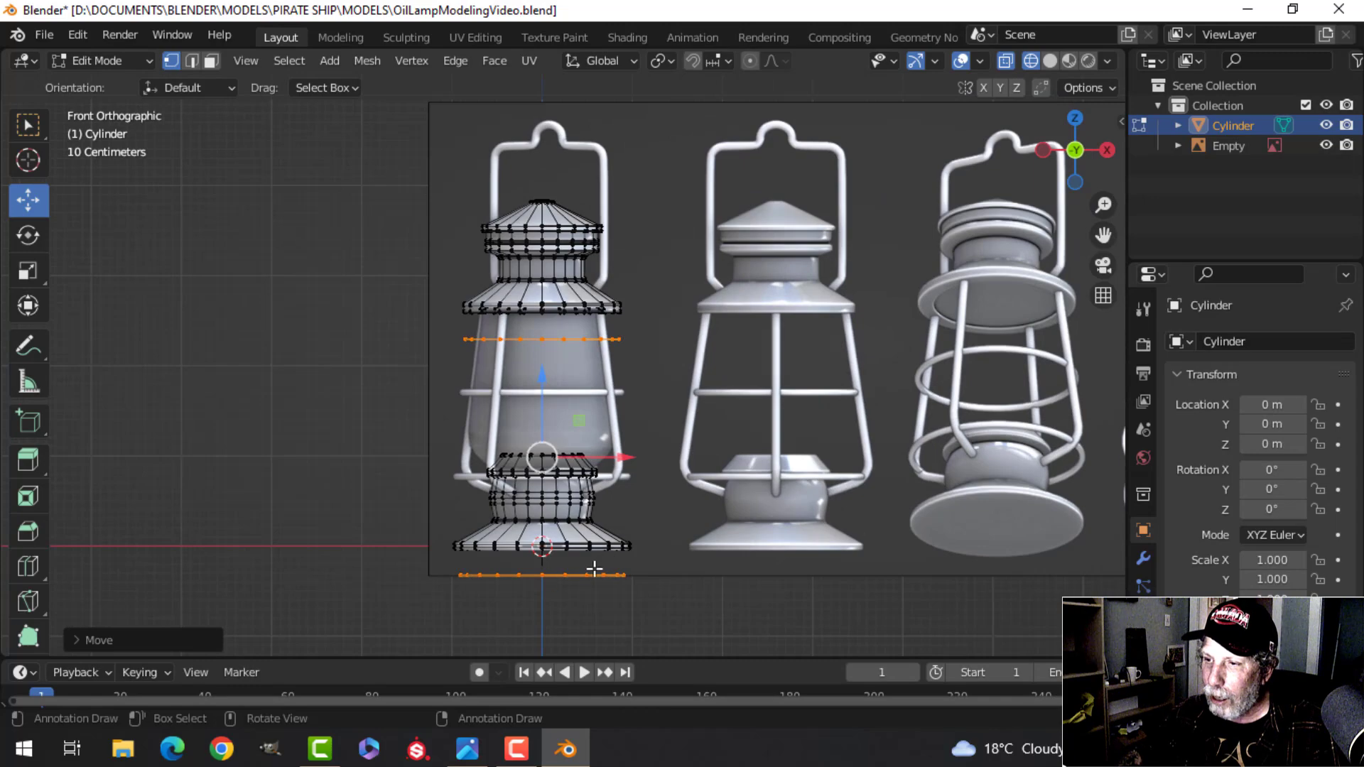
key("x")
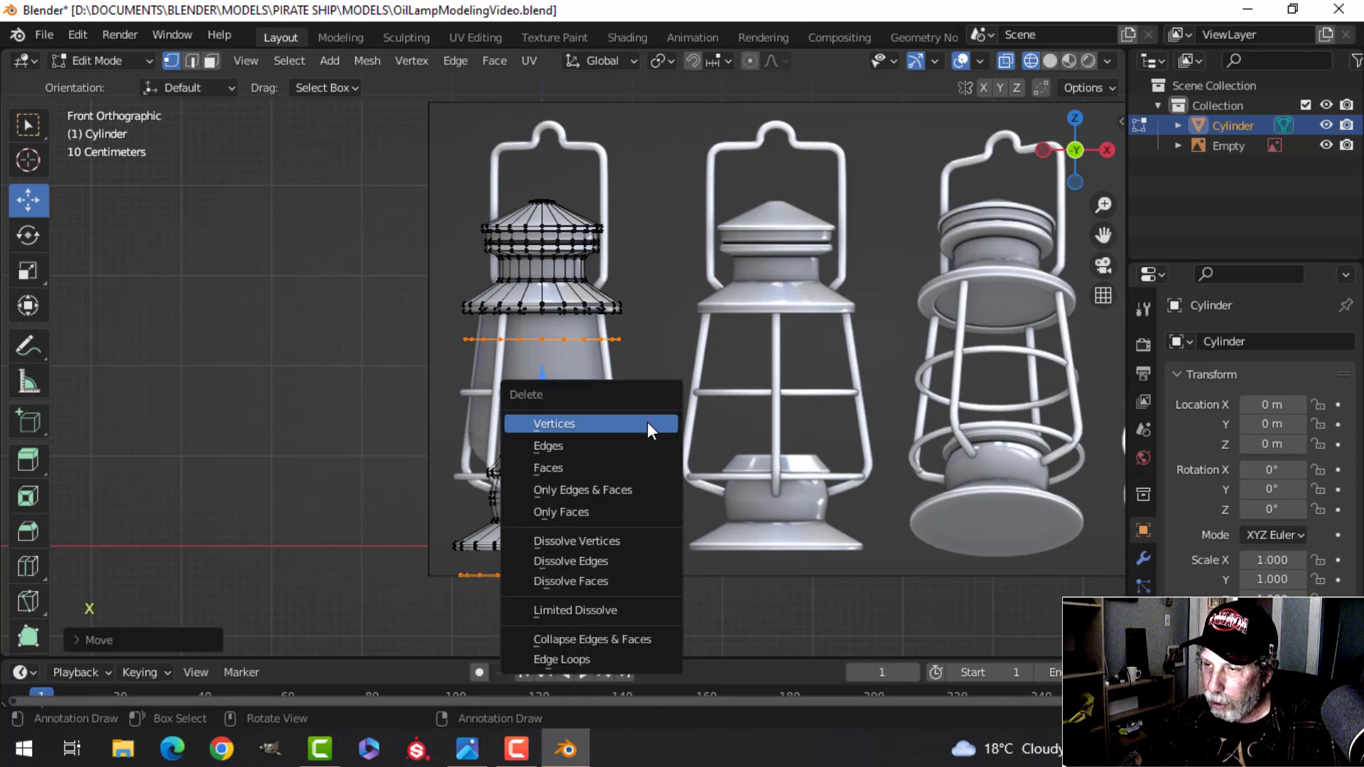
left_click(647, 424)
scroll(643, 423, "up", 1)
Step: Back in solid shading, select the rim edge loop under the lamp's top cap
middle_click_drag(640, 419, 615, 436)
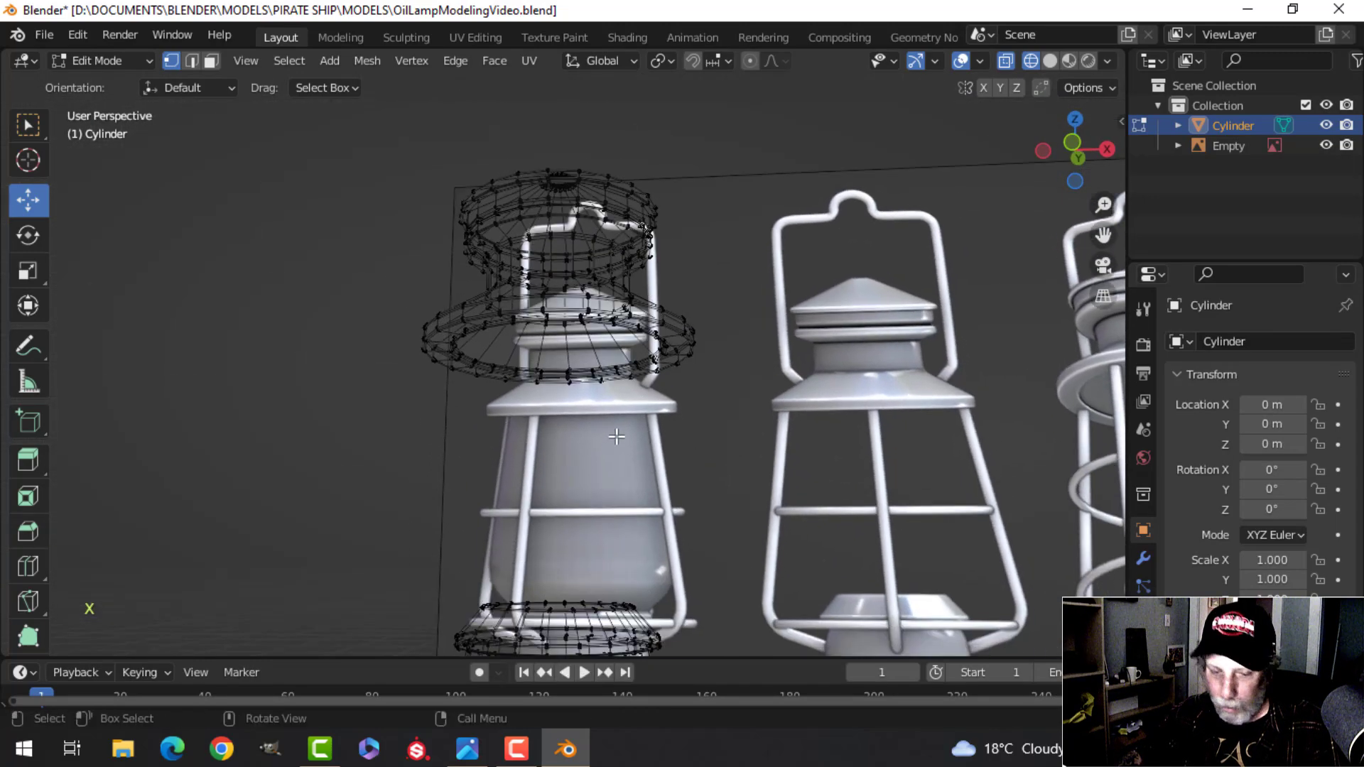
key("z")
left_click(745, 427)
scroll(616, 416, "up", 2)
mouse_move(572, 383)
middle_mouse_down("shift")
mouse_move(619, 438)
mouse_move(571, 373)
middle_mouse_up("shift")
key("alt+a")
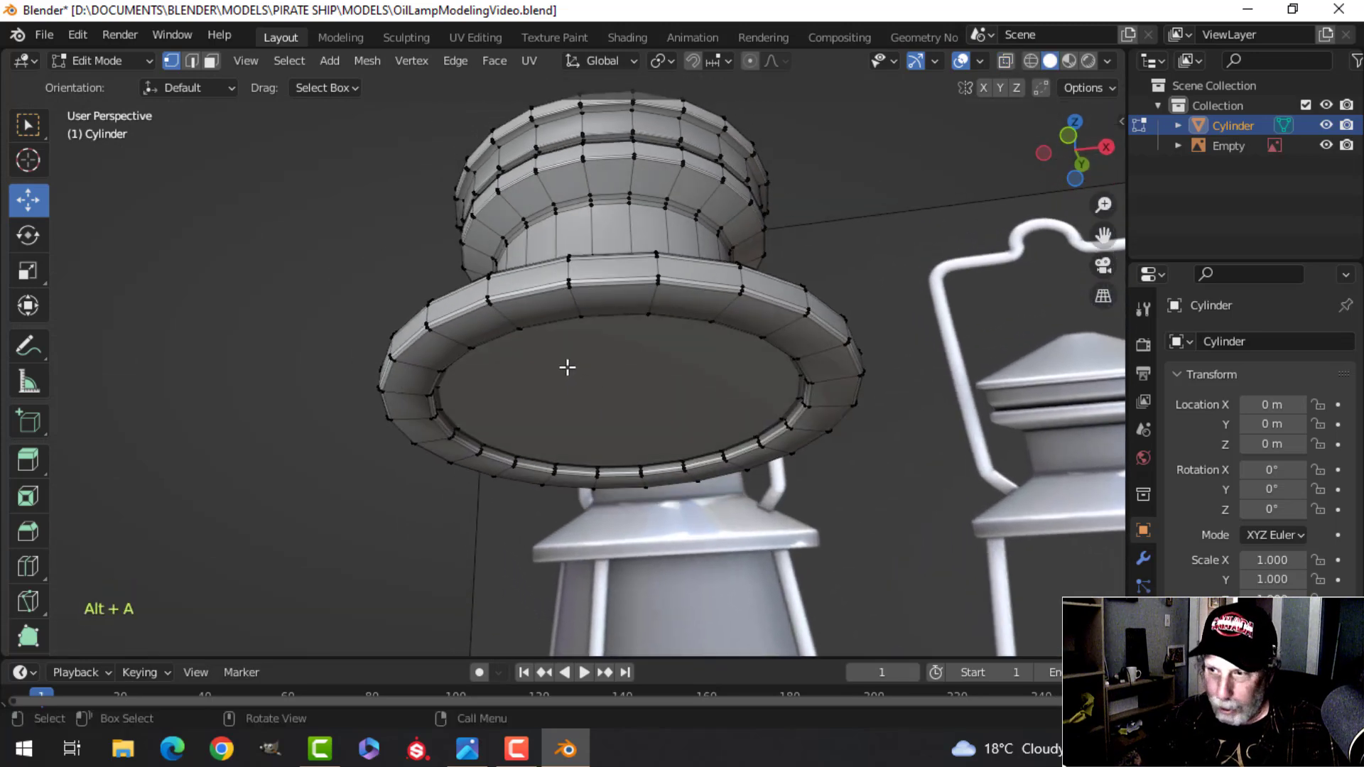
key("2")
left_click(658, 369, "alt+shift")
middle_click_drag(661, 371, 700, 403)
Step: Duplicate the rim loop, lower it on Z, and separate it as Cylinder.001
key("shift+d")
right_click(578, 262)
left_click_drag(563, 221, 571, 287)
key("p")
left_click(774, 343)
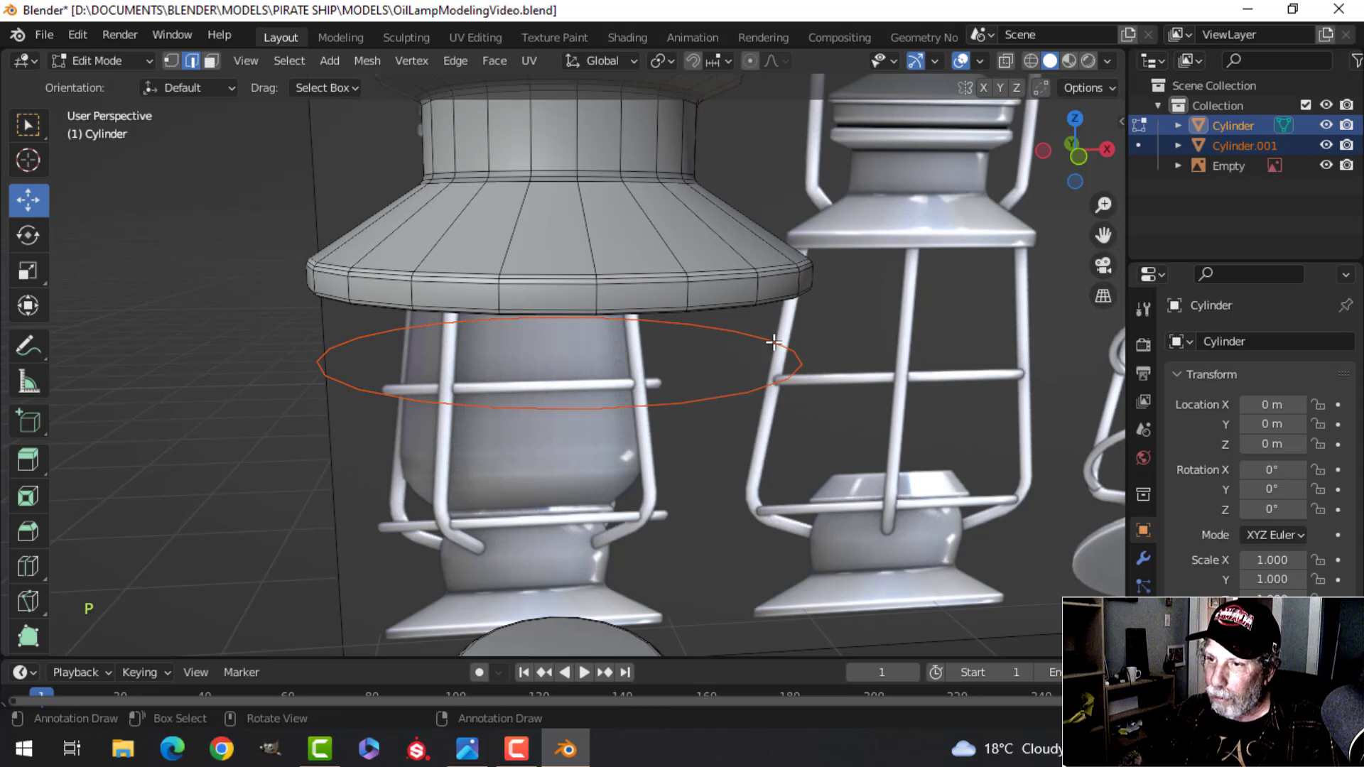
key("Tab")
Step: Select the separated ring, view it from the front, and select all its vertices in wireframe
left_click(658, 404)
middle_click_drag(786, 408, 556, 248)
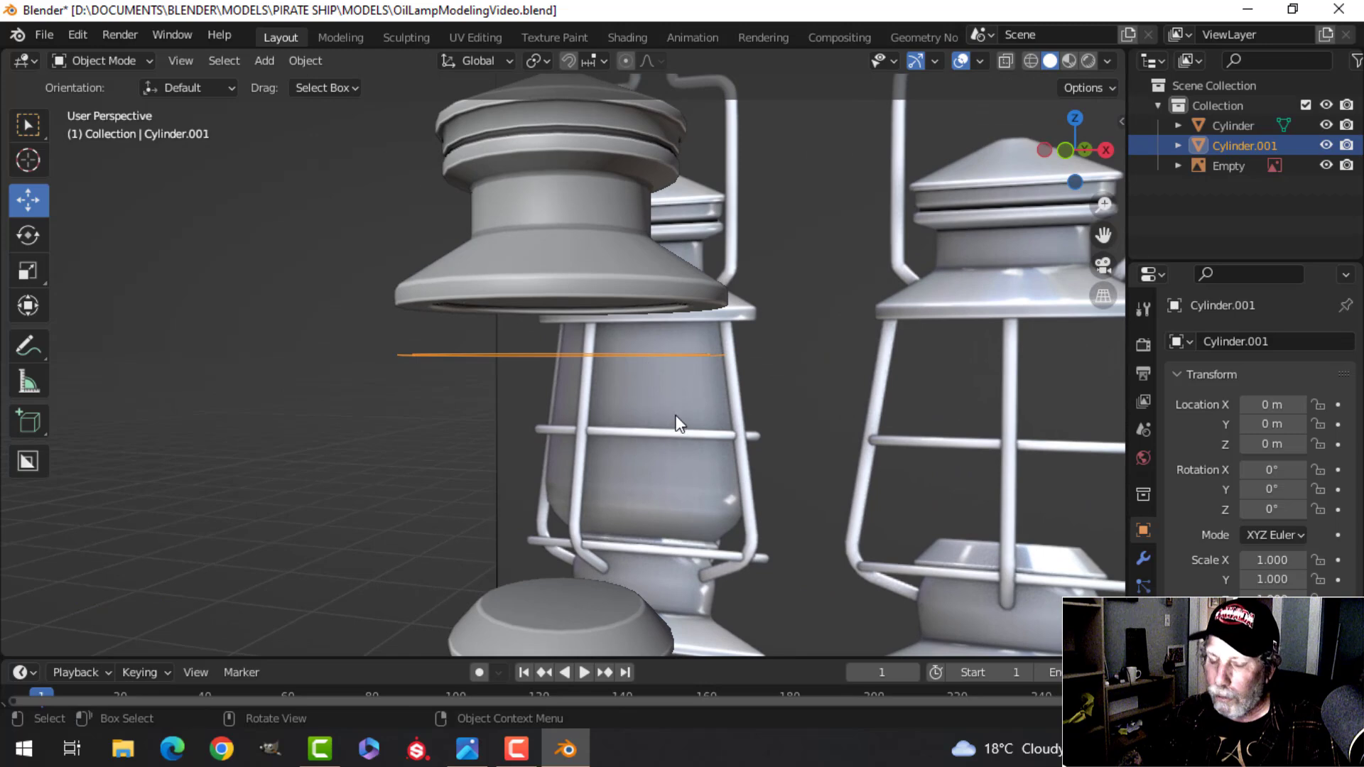
key("KP_1")
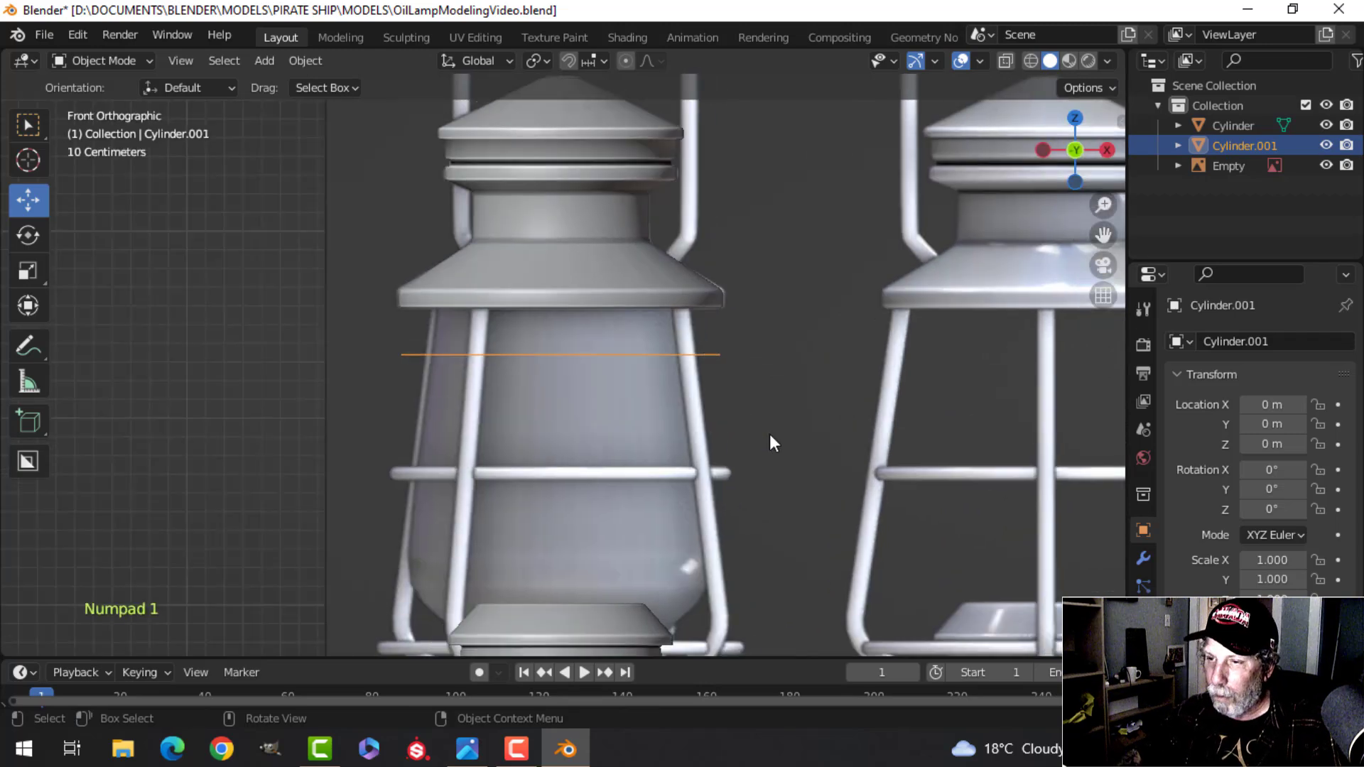
key("Tab")
key("a")
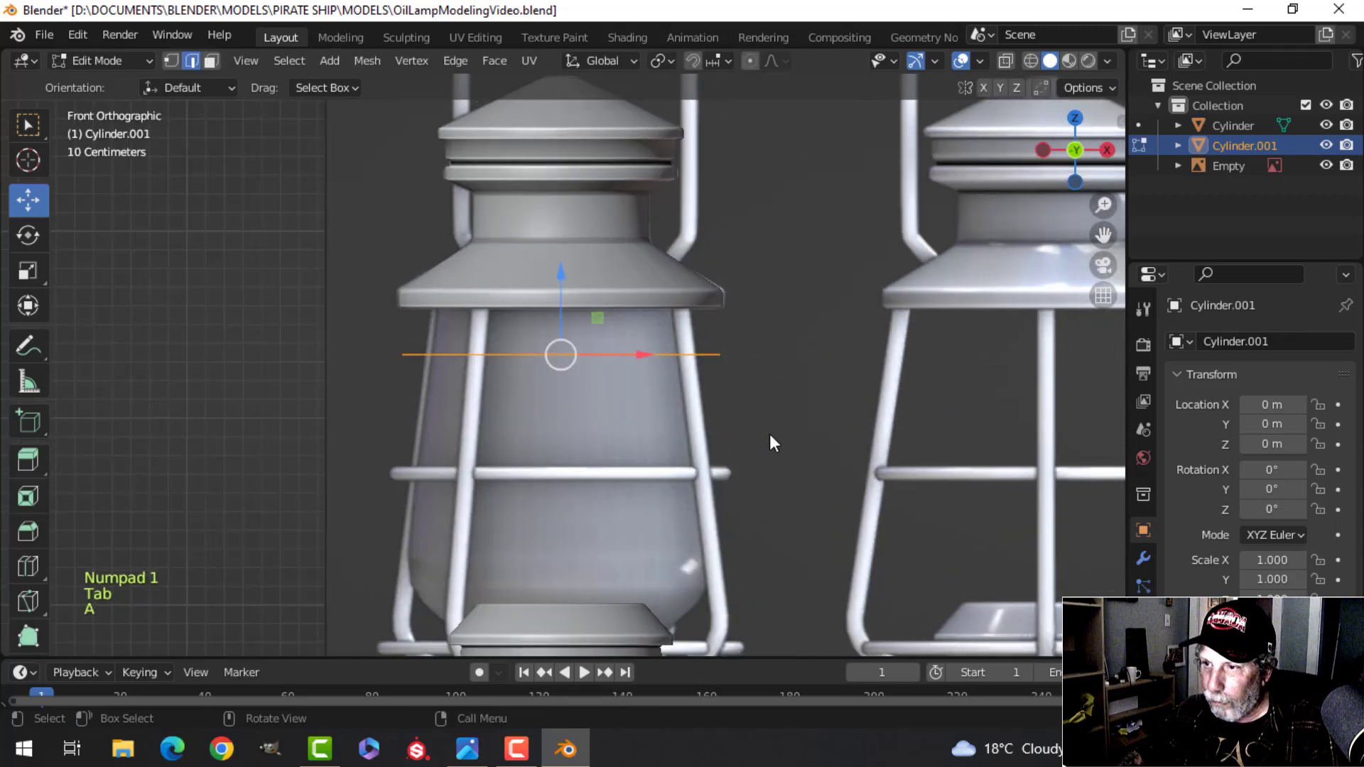
key("1")
key("z")
scroll(620, 443, "up", 3)
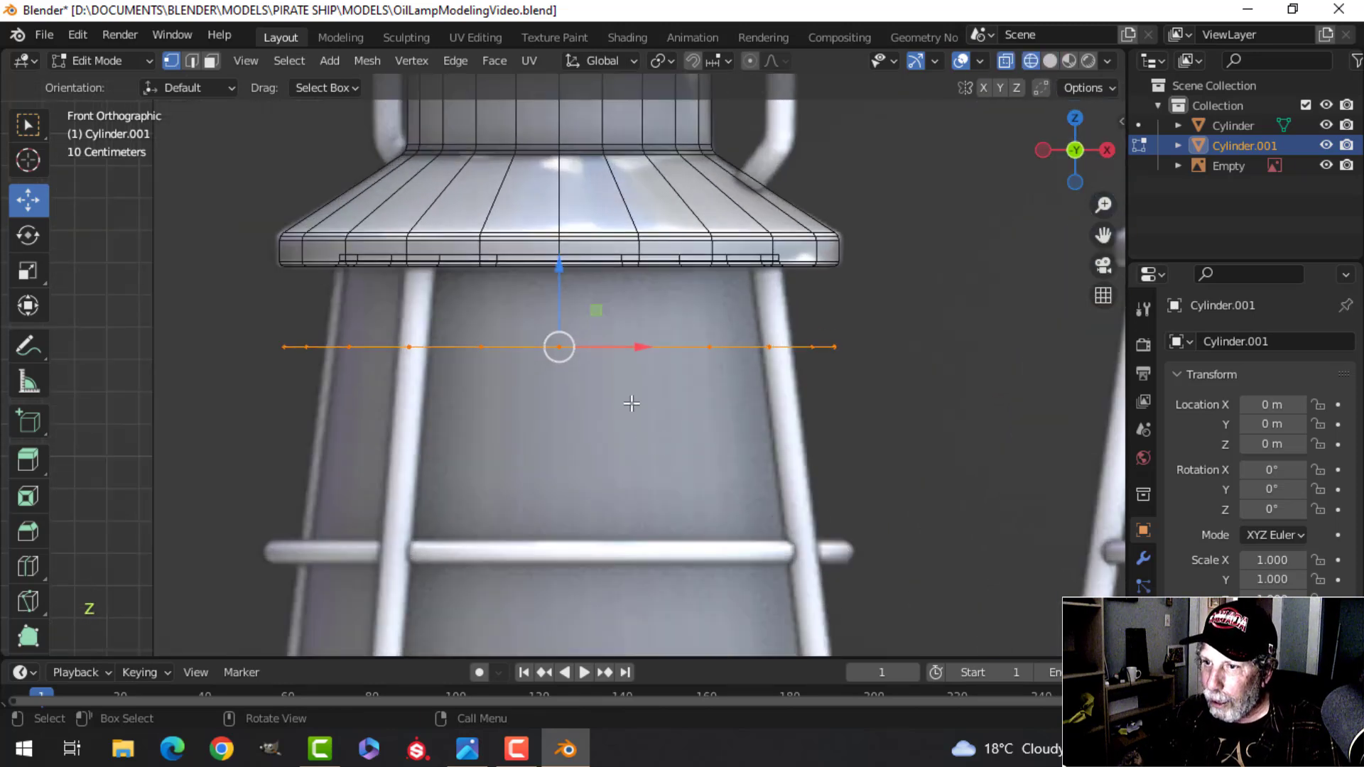
Step: Shrink the ring slightly and raise it to the underside of the cap
key("s")
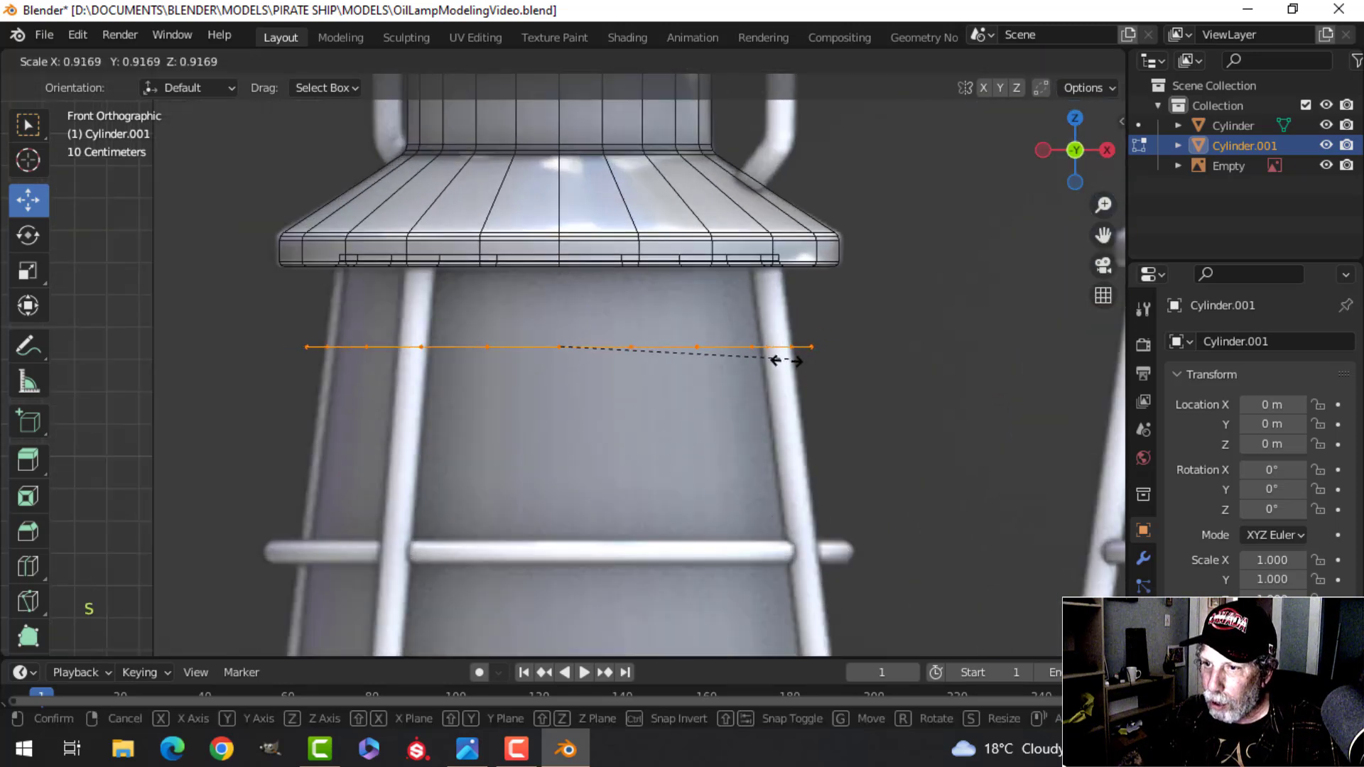
left_click(759, 364)
left_click_drag(564, 278, 573, 196)
key("s")
left_click(803, 229)
key("s")
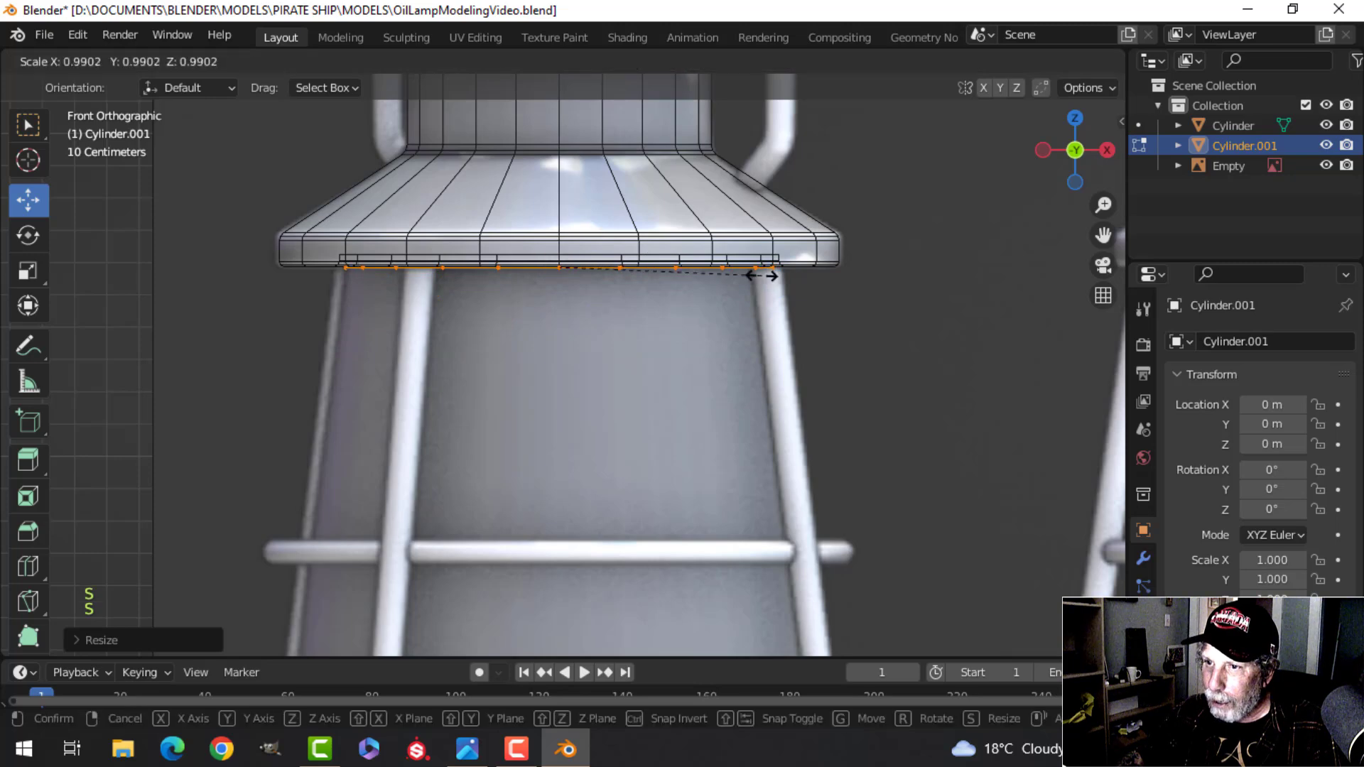
left_click(757, 275)
Step: In solid shading, nudge the ring snugly up against the cap
key("z")
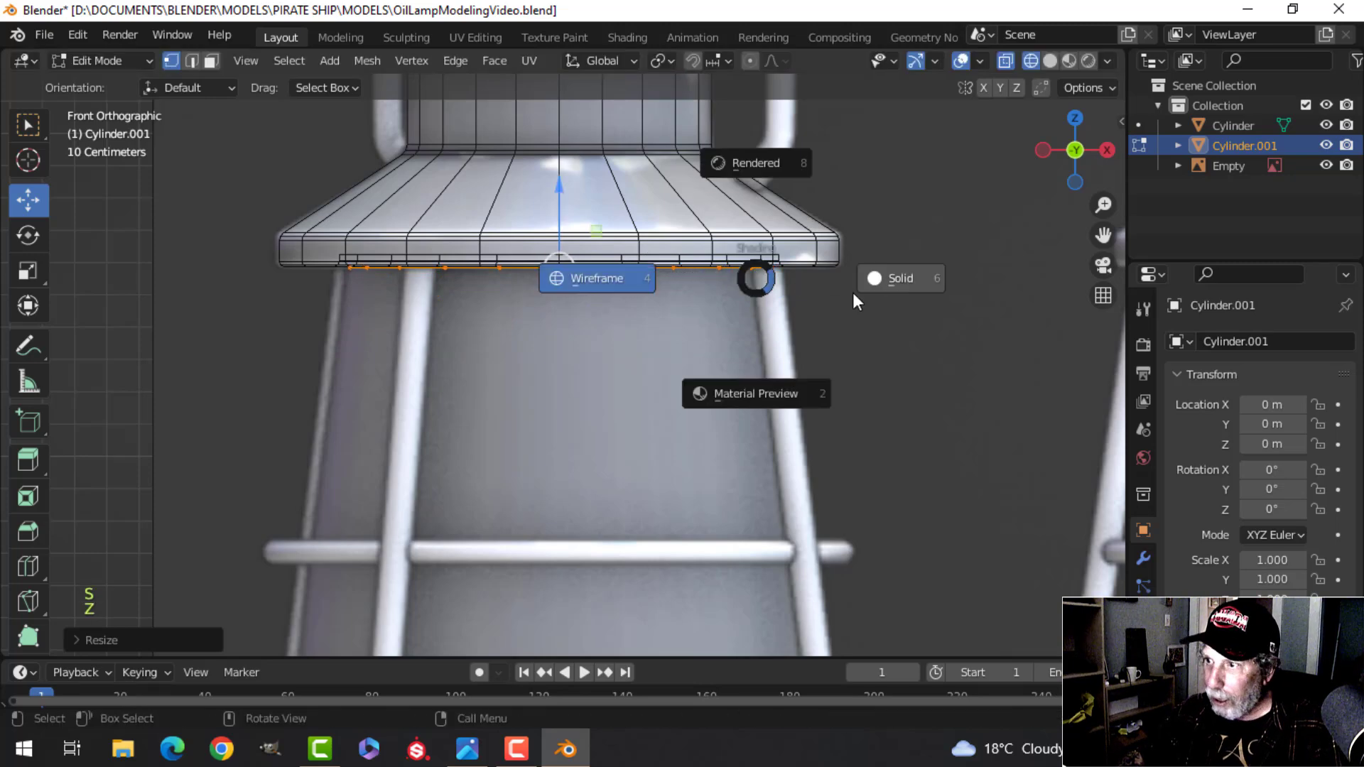
left_click(897, 291)
mouse_move(897, 291)
middle_mouse_down()
mouse_move(810, 295)
mouse_move(810, 253)
mouse_move(476, 159)
middle_mouse_up()
middle_click_drag(630, 198, 560, 237)
left_click_drag(560, 237, 564, 197)
key("KP_1")
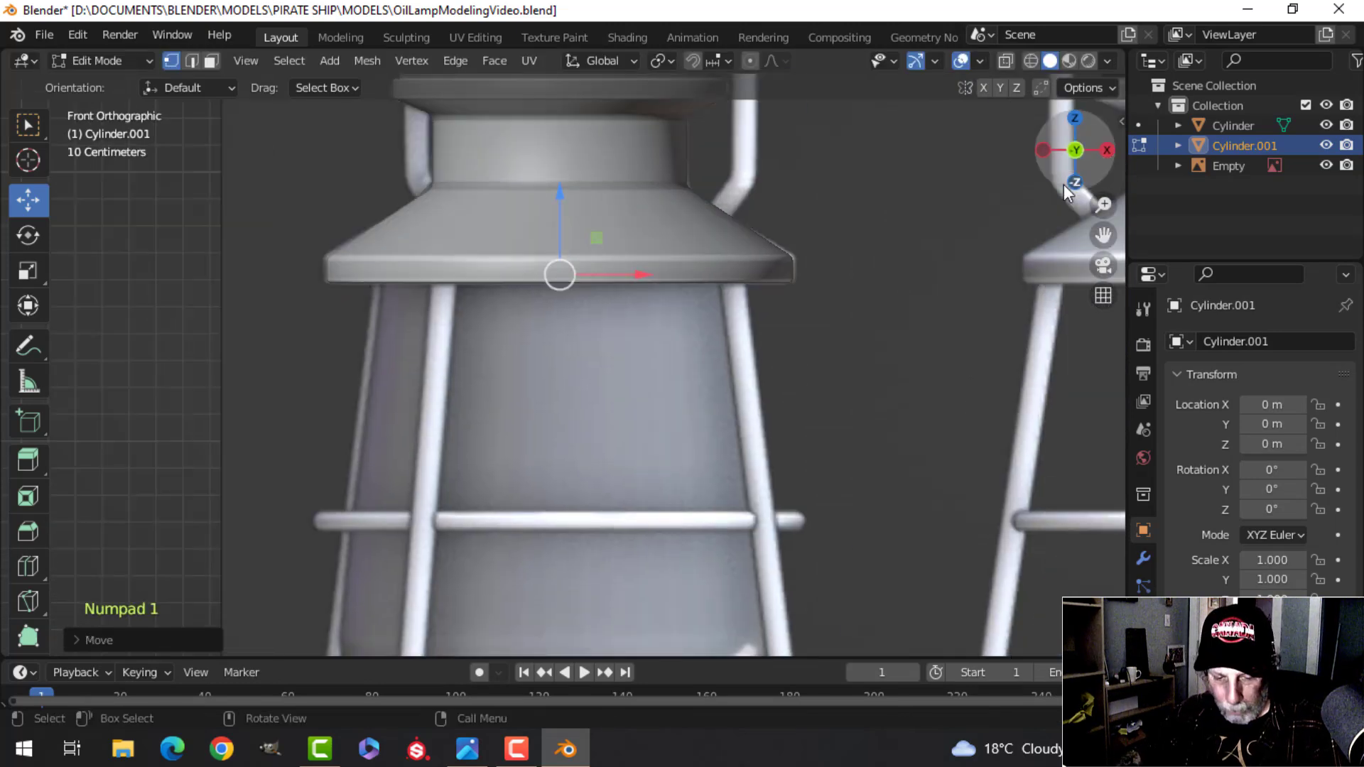
Step: Switch to wireframe and extrude the ring into a new band
key("z")
left_click(908, 190)
scroll(817, 291, "down", 3)
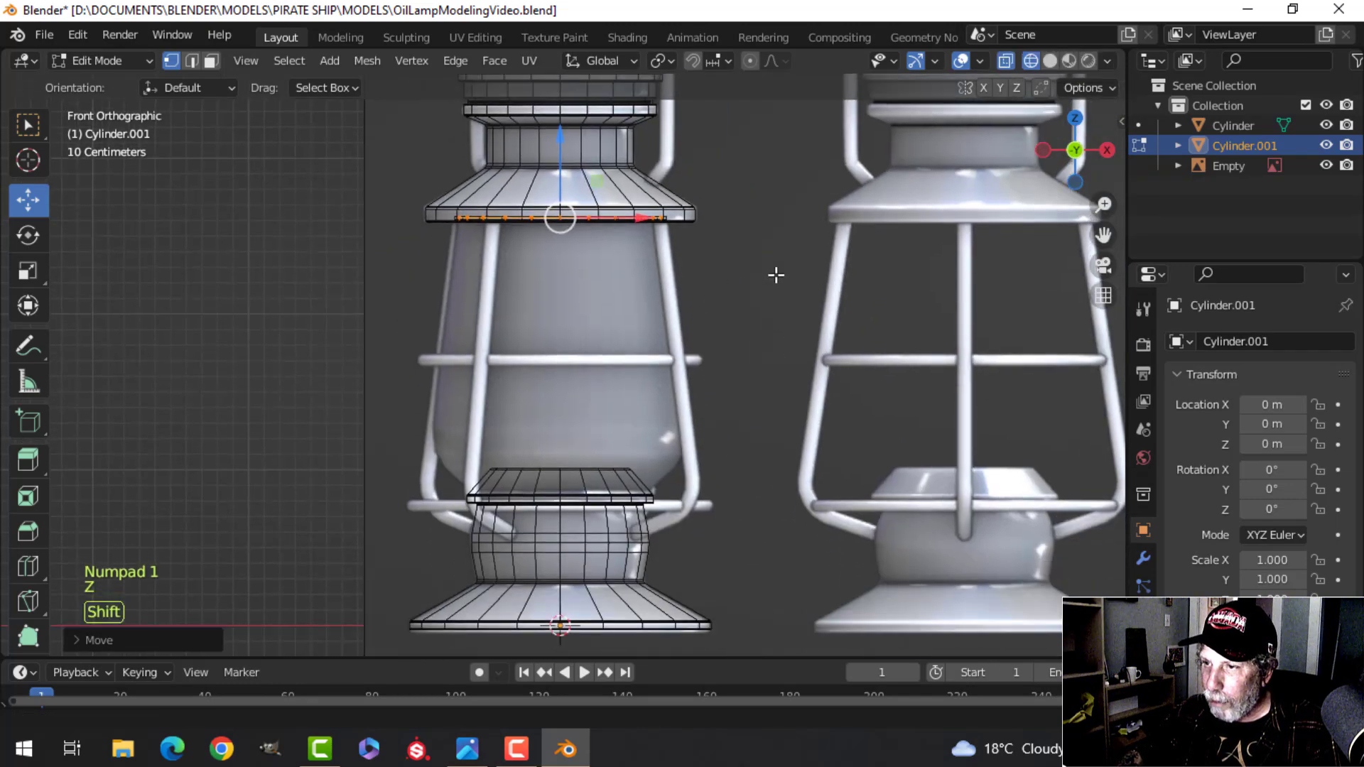
key("e")
right_click(732, 247)
Step: Pull the extruded band down the lamp body, widen it, and lower it slightly
left_click_drag(581, 127, 530, 345)
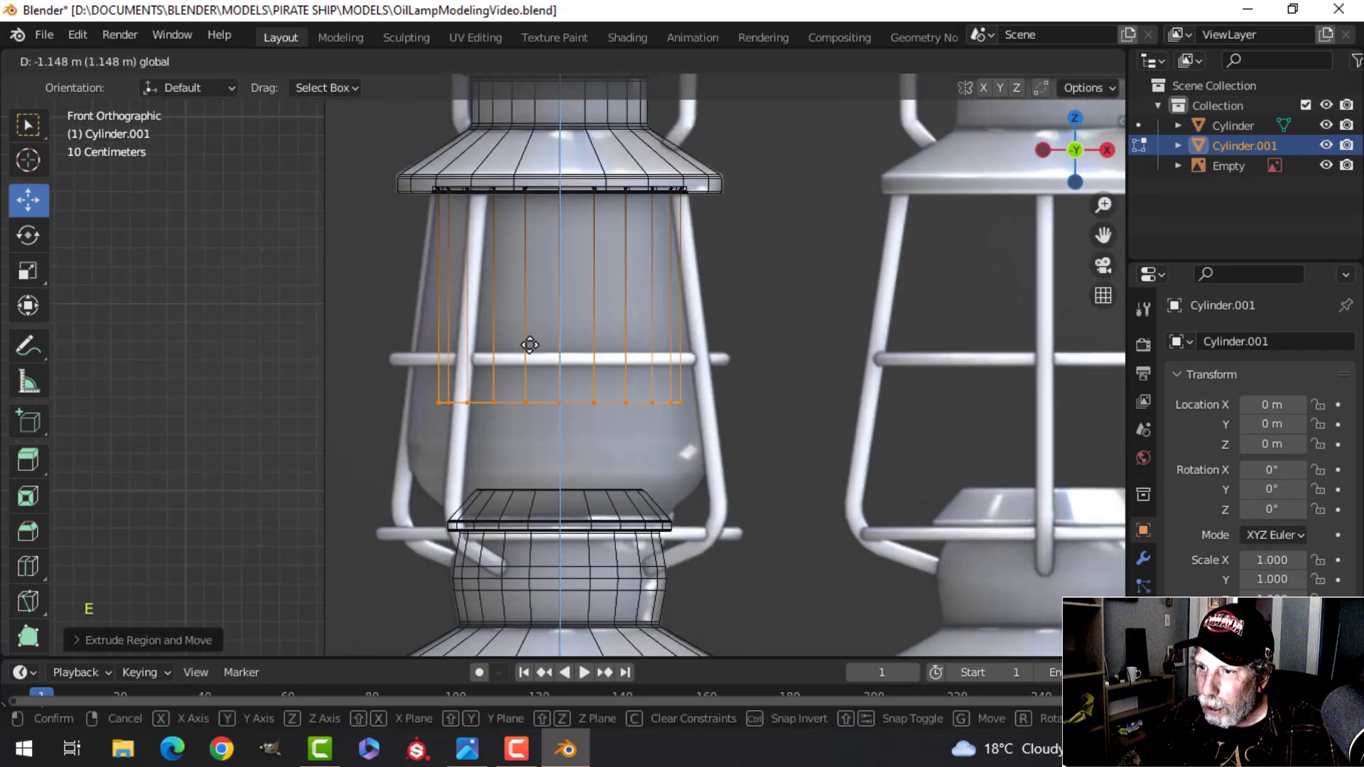
left_click(518, 391)
key("s")
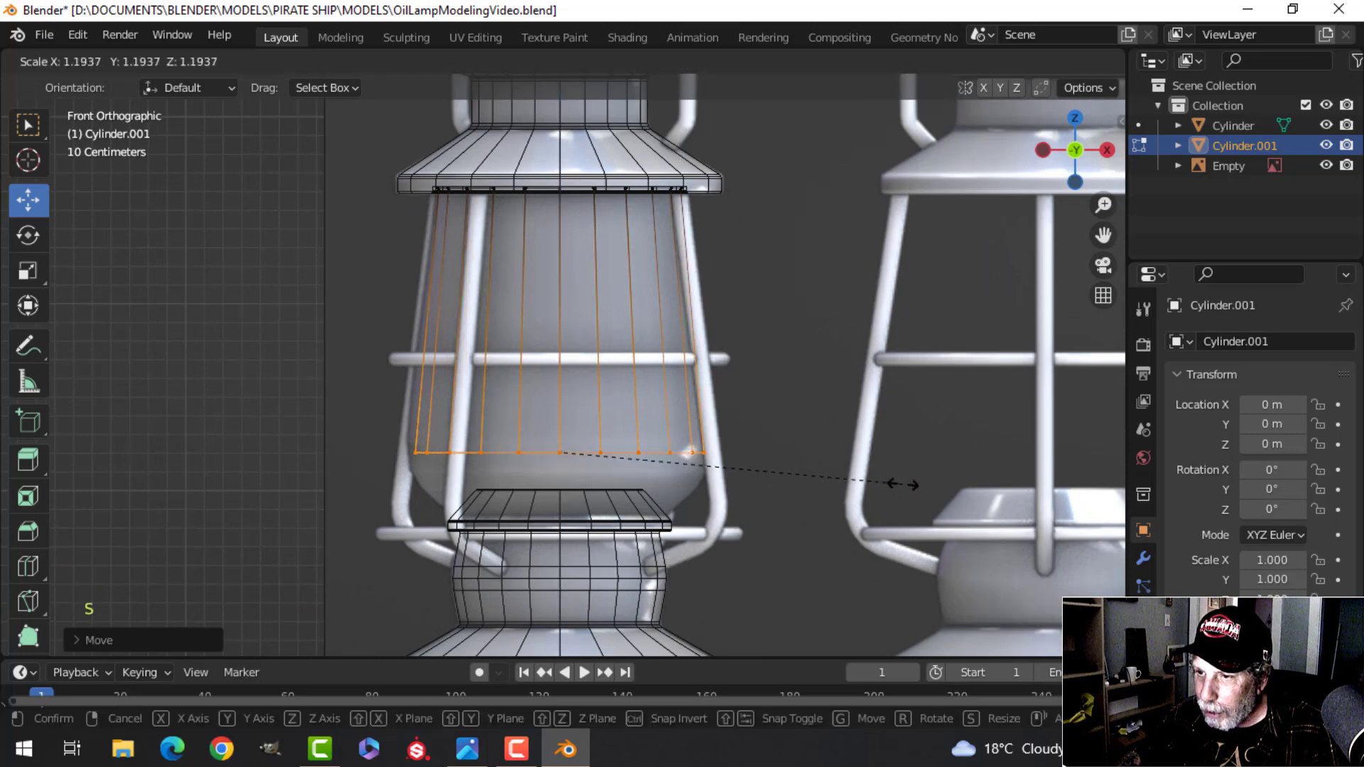
left_click(918, 486)
middle_click_drag(679, 457, 708, 342, "shift")
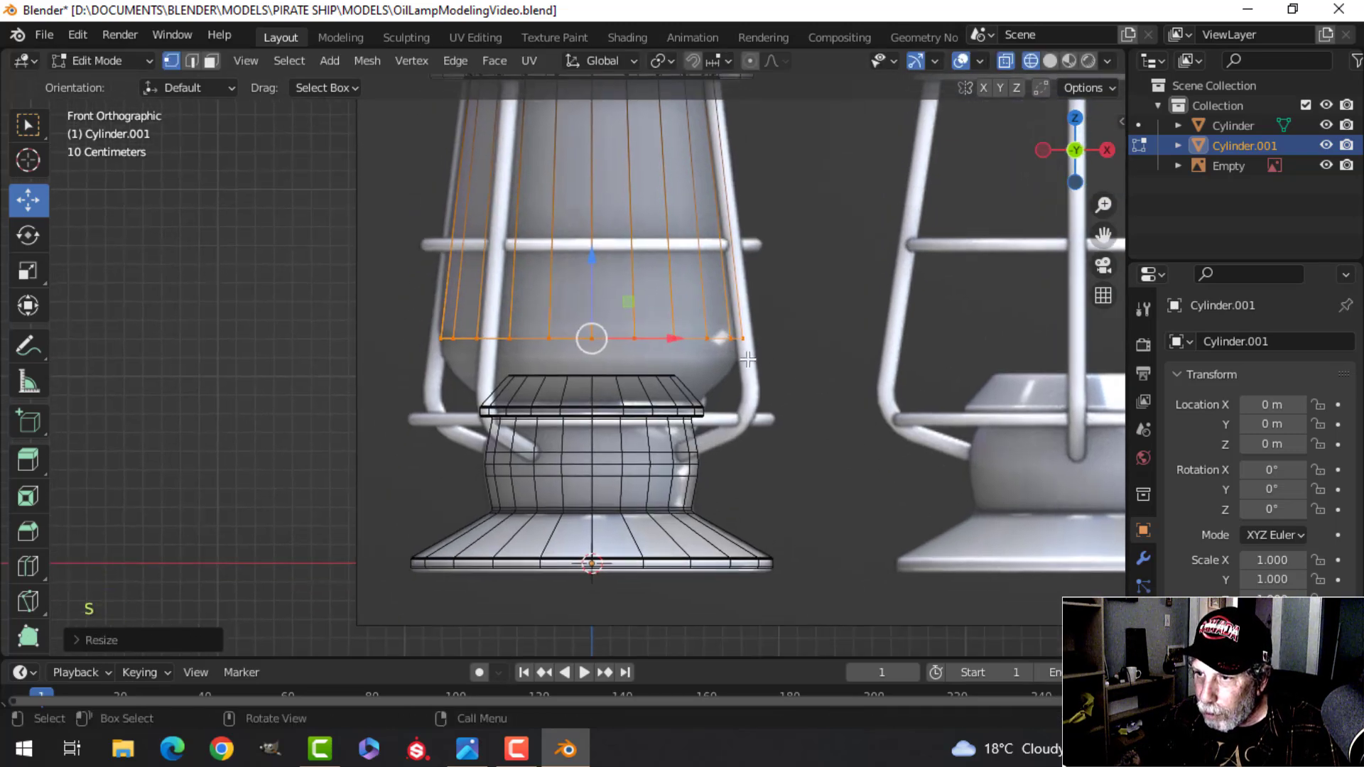
scroll(708, 342, "up", 2)
left_click_drag(602, 249, 601, 257)
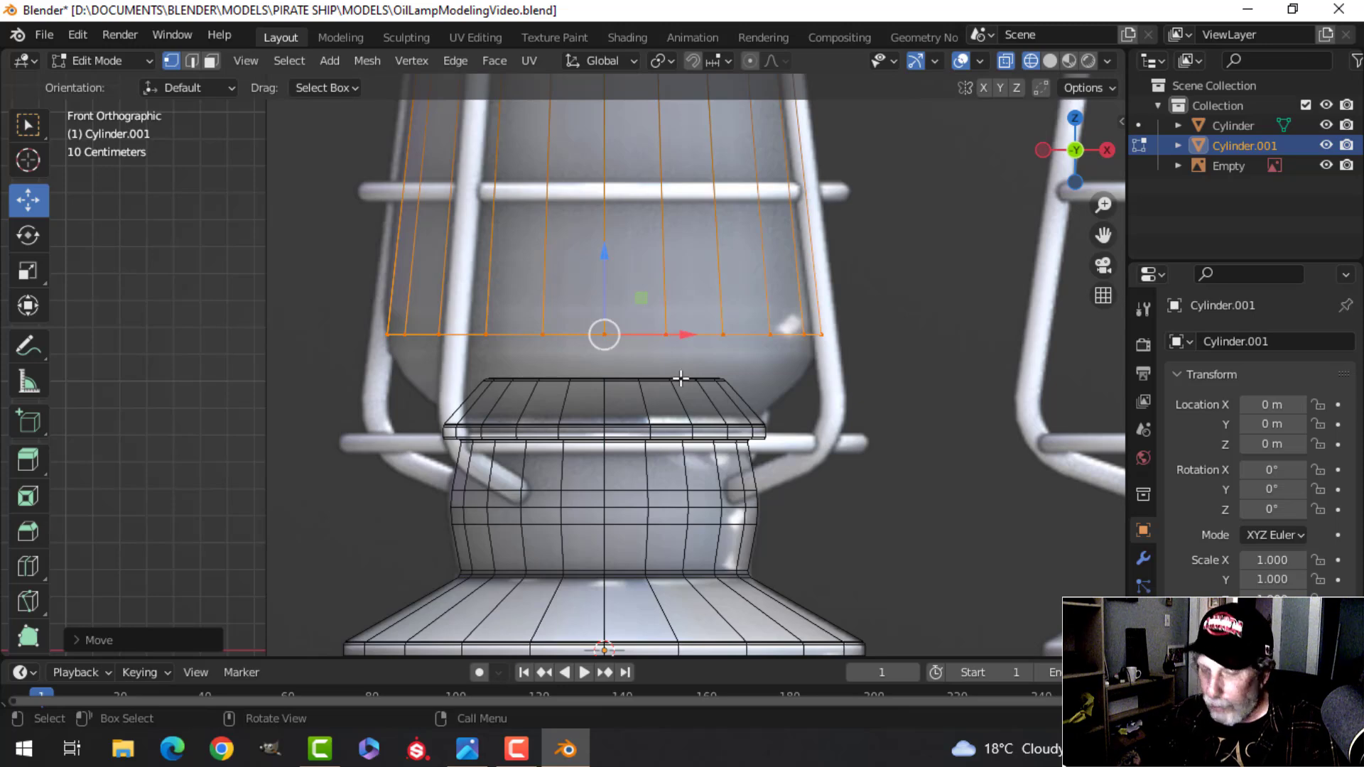
Step: Extrude a narrower bottom ring toward the base and lower the glass's upper ring a bit
key("e")
left_click_drag(605, 263, 613, 339)
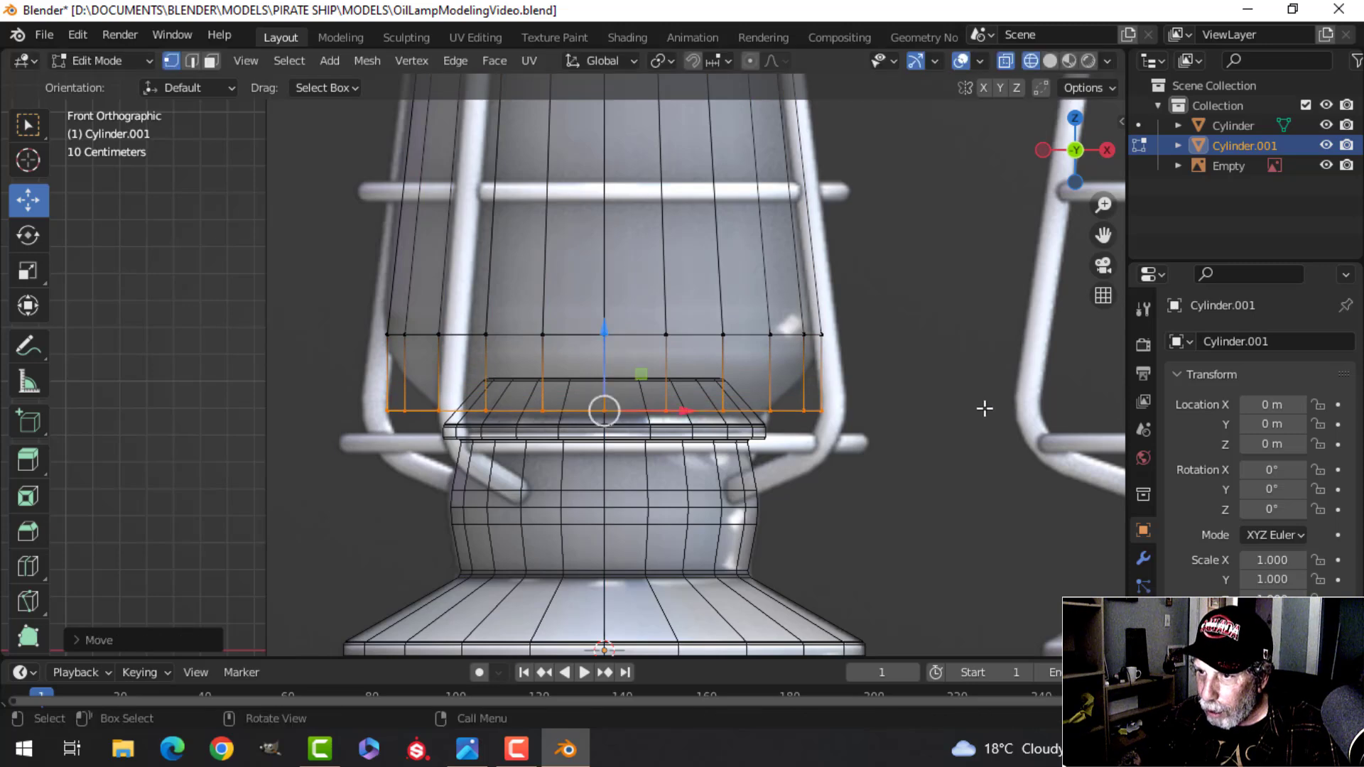
key("s")
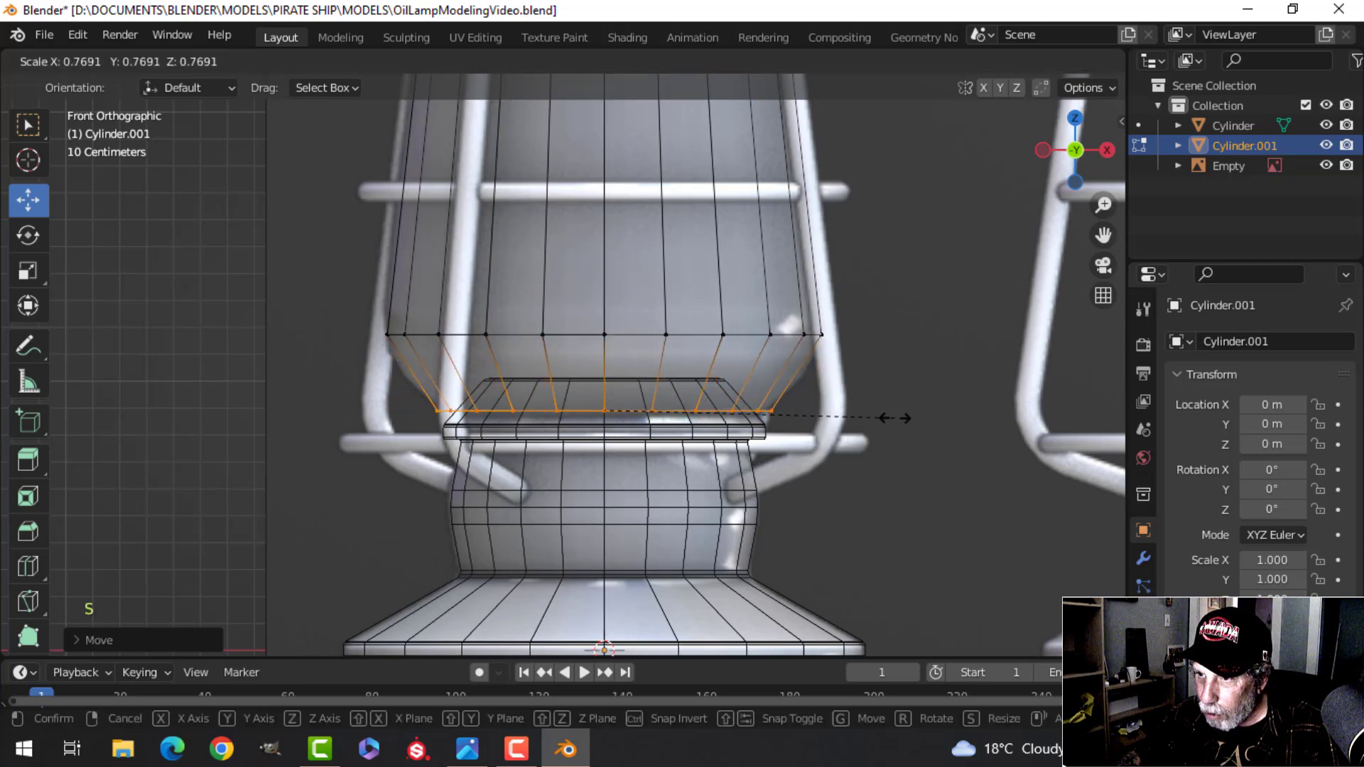
left_click(857, 421)
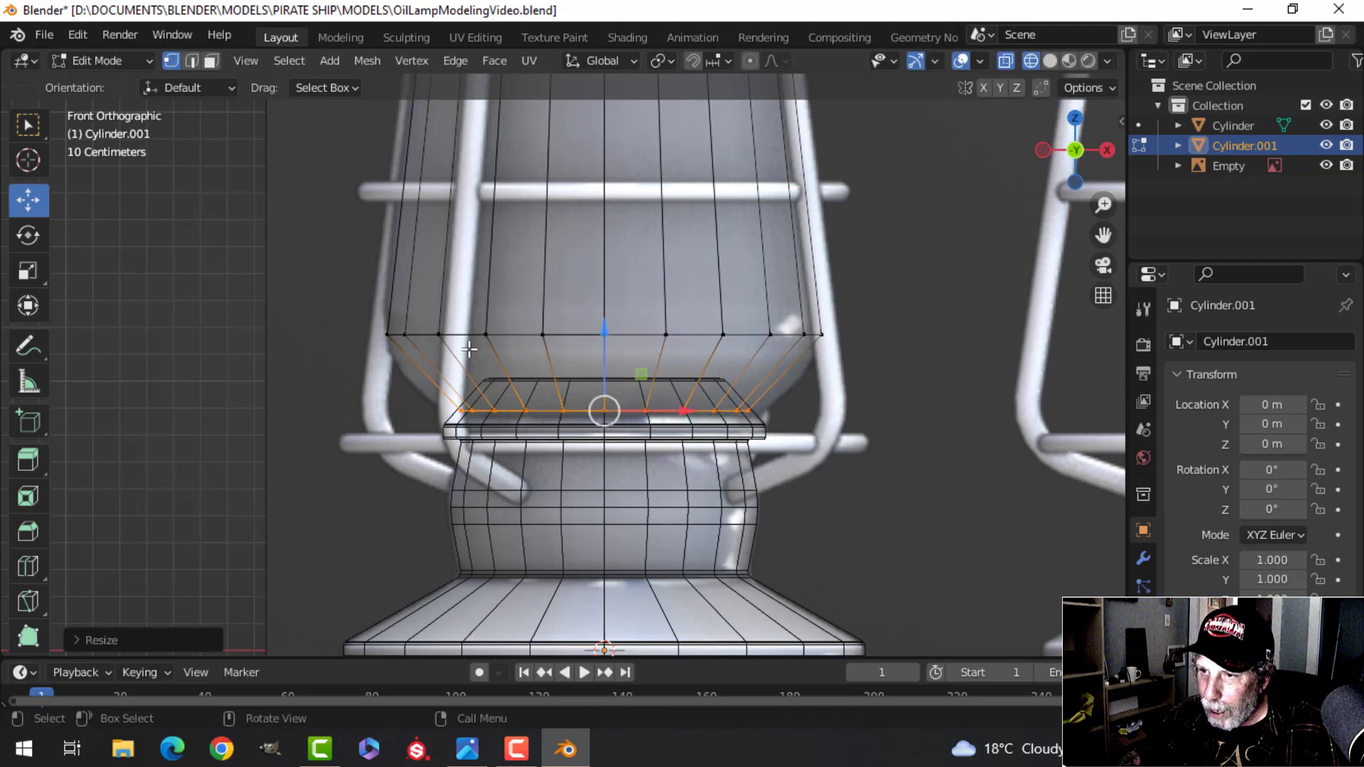
key("alt+a")
left_click(560, 334, "alt+shift")
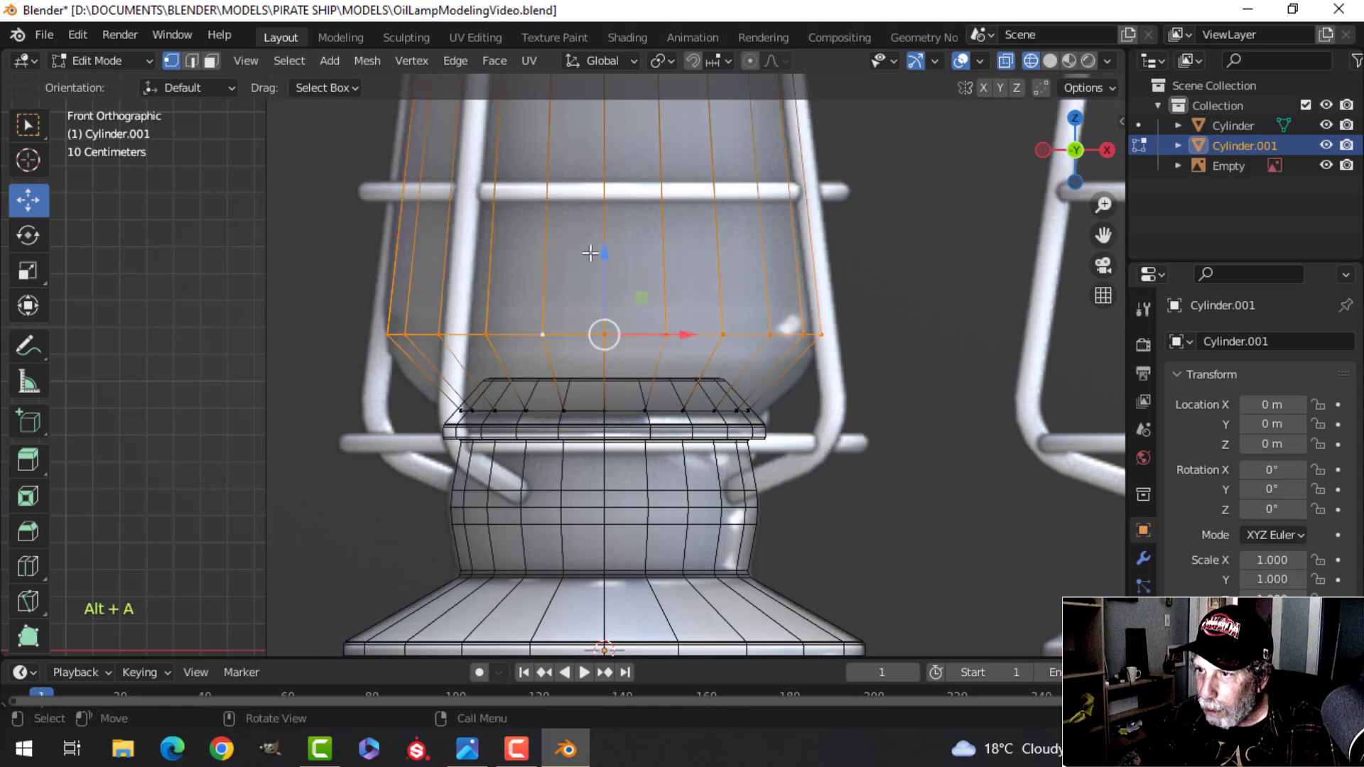
left_click_drag(600, 252, 601, 275)
Step: Bevel the bottom edge loop with 4 segments, about 0.17 m, and scale it to about 1.1
key("2")
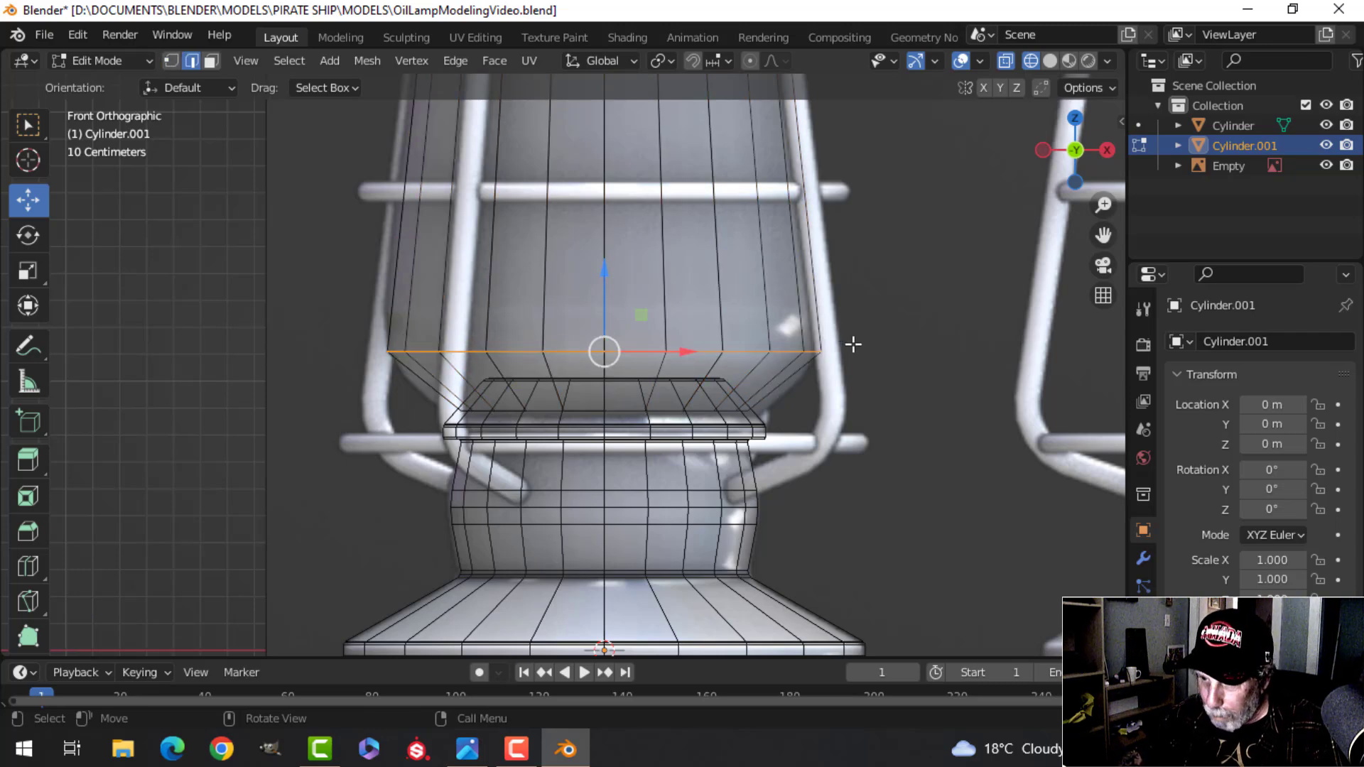
key("ctrl+b")
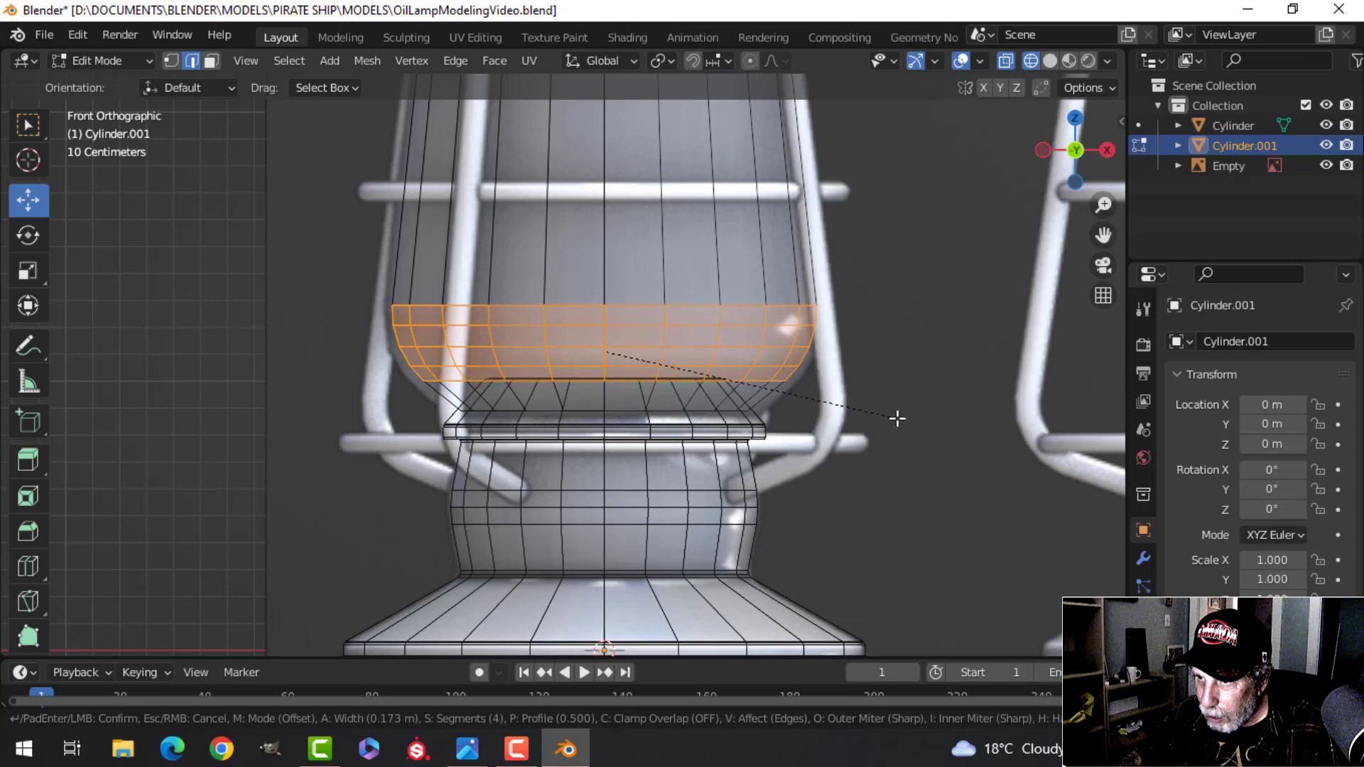
left_click(898, 419)
key("s")
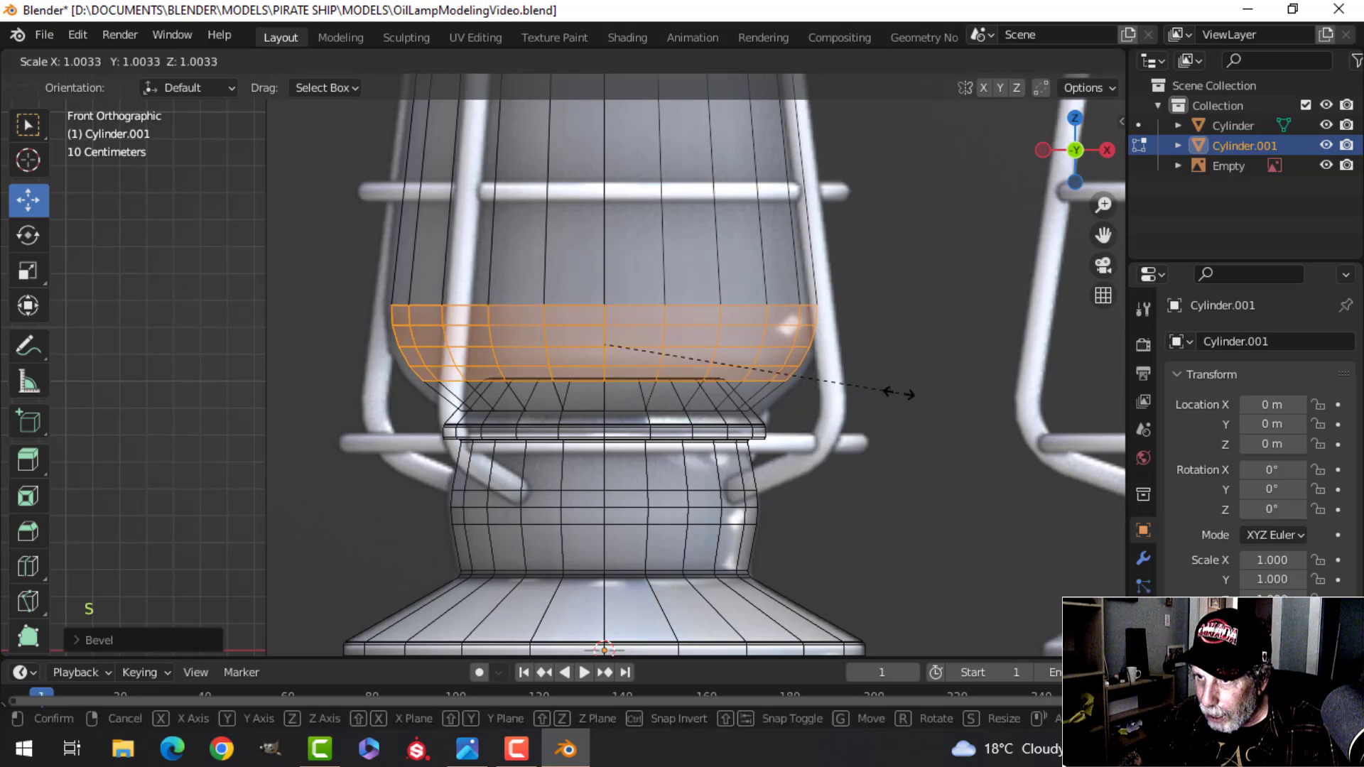
left_click(898, 391)
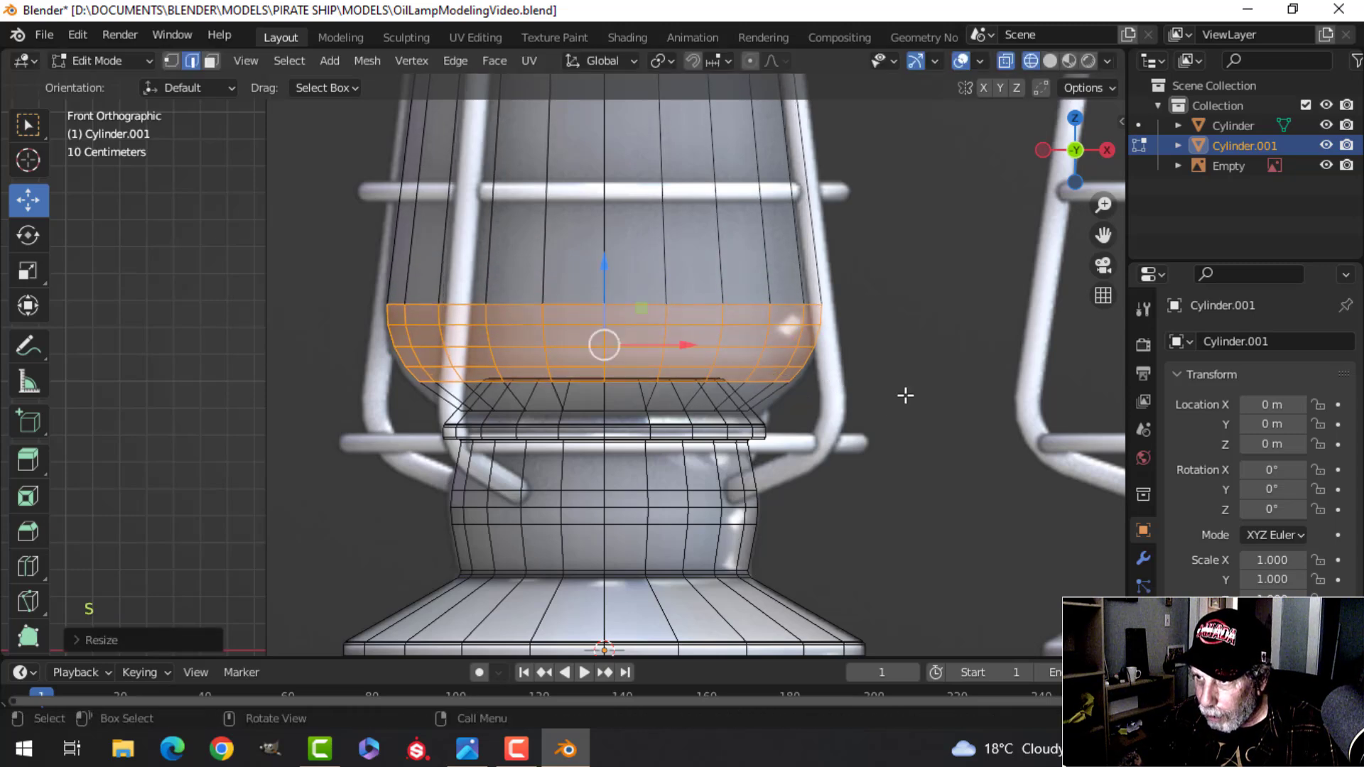
key("Tab")
scroll(871, 364, "down", 2)
Step: Return to solid shading and clear all mesh and object selections
key("z")
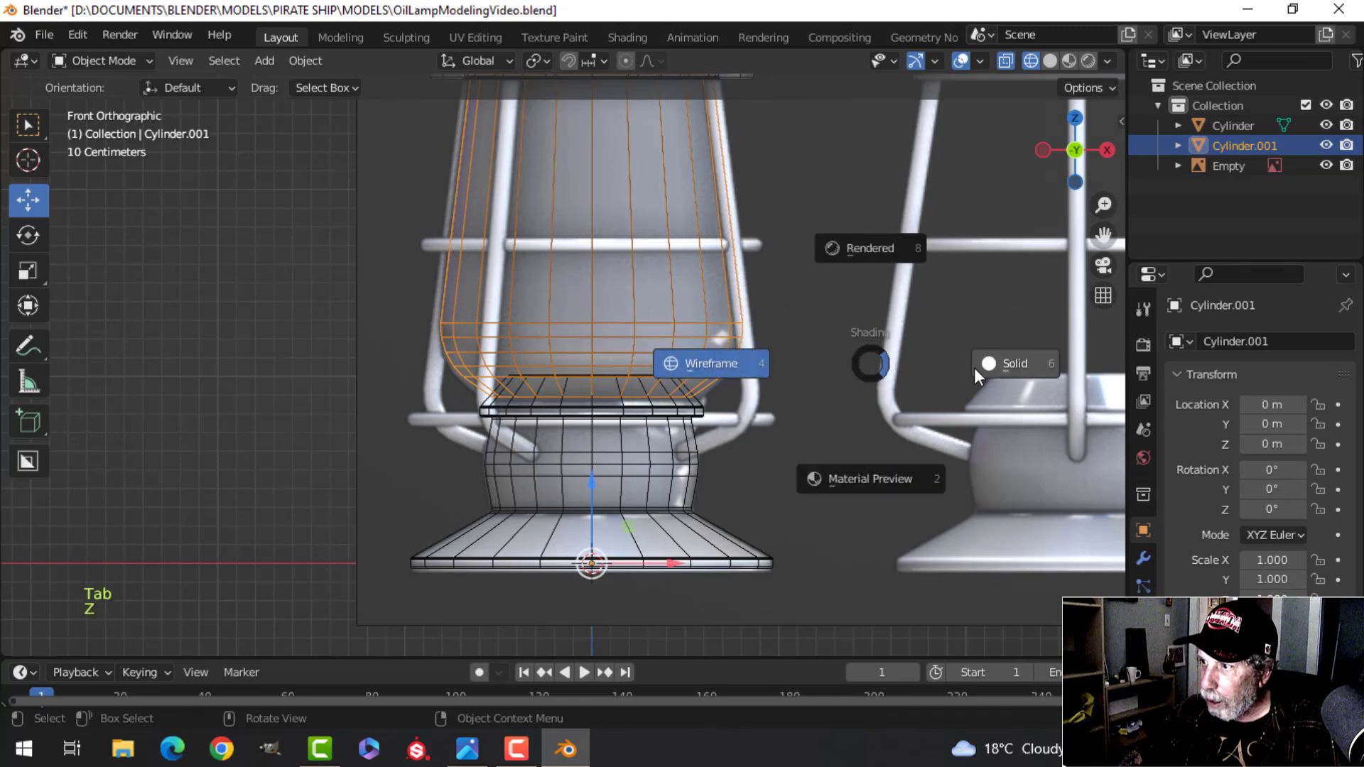
left_click(973, 368)
mouse_move(838, 335)
middle_mouse_down()
mouse_move(726, 373)
mouse_move(650, 310)
mouse_move(715, 312)
mouse_move(685, 301)
mouse_move(640, 434)
mouse_move(632, 366)
mouse_move(567, 554)
mouse_move(595, 406)
mouse_move(577, 513)
middle_mouse_up()
scroll(528, 377, "up", 2)
scroll(524, 396, "down", 4)
scroll(632, 366, "up", 2)
scroll(567, 549, "up", 2)
key("Tab")
key("alt+a")
key("Tab")
scroll(573, 435, "down", 4)
key("alt+a")
Step: Apply Shade Smooth to the glass chimney
left_click(548, 514)
right_click(549, 515)
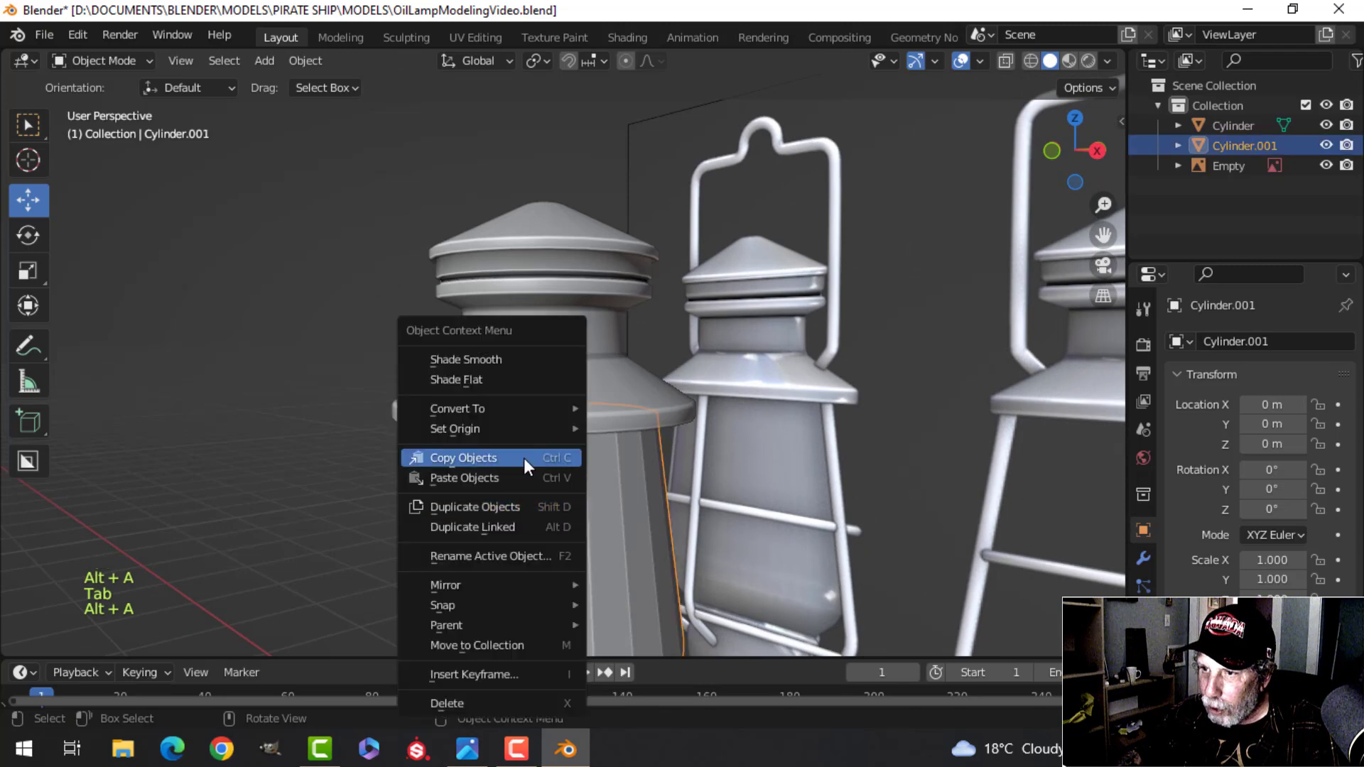
left_click(509, 360)
scroll(522, 393, "down", 3)
left_click(522, 394, "shift")
middle_click_drag(660, 501, 599, 403)
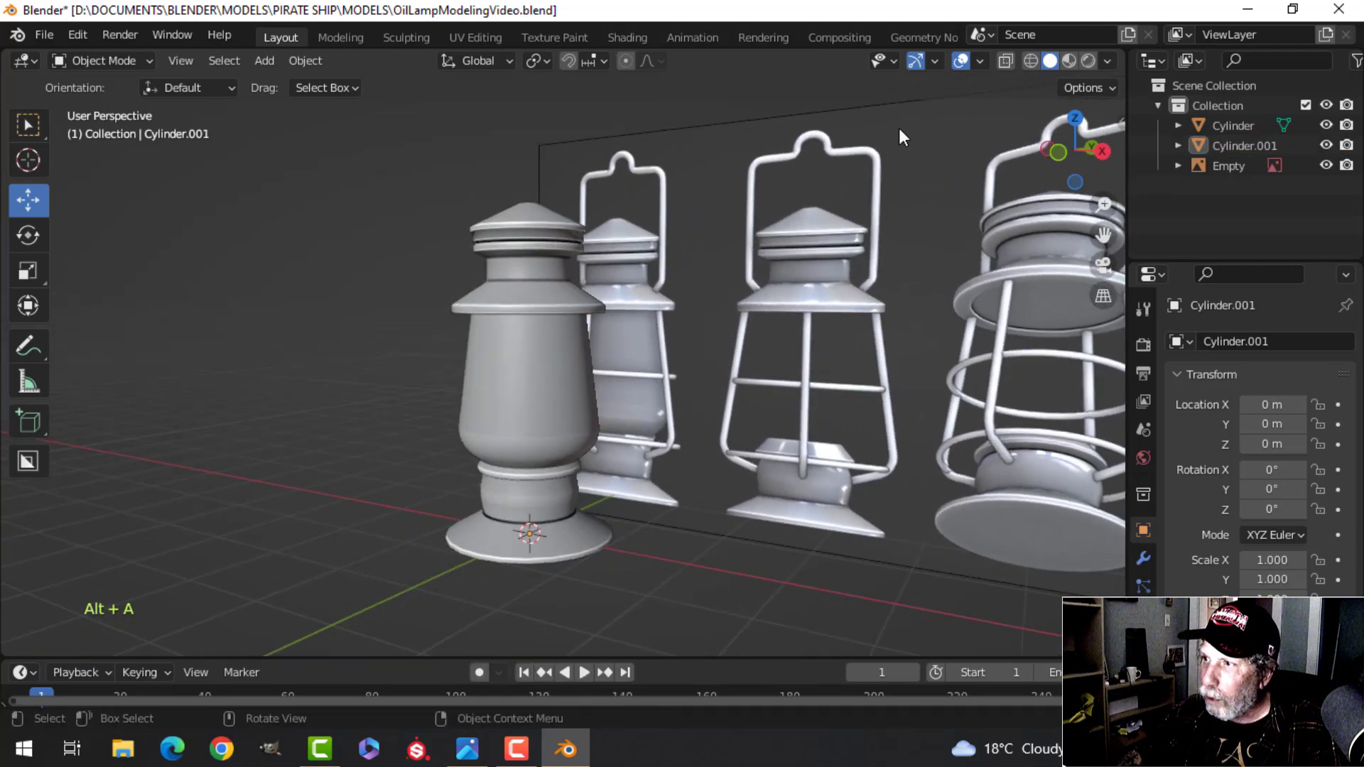
Step: Turn on the Face Orientation overlay and select all of the chimney's faces in Edit Mode
left_click(980, 62)
left_click(904, 425)
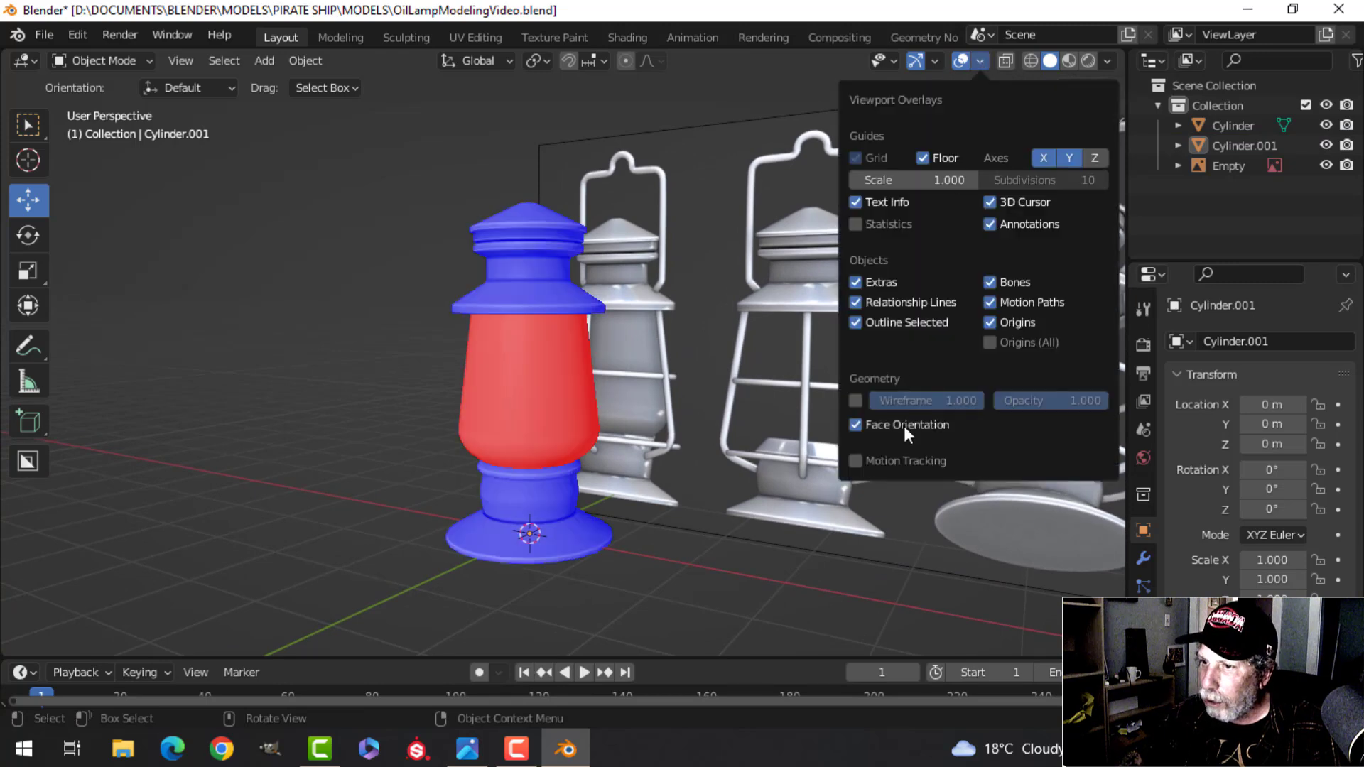
left_click(562, 386)
key("Tab")
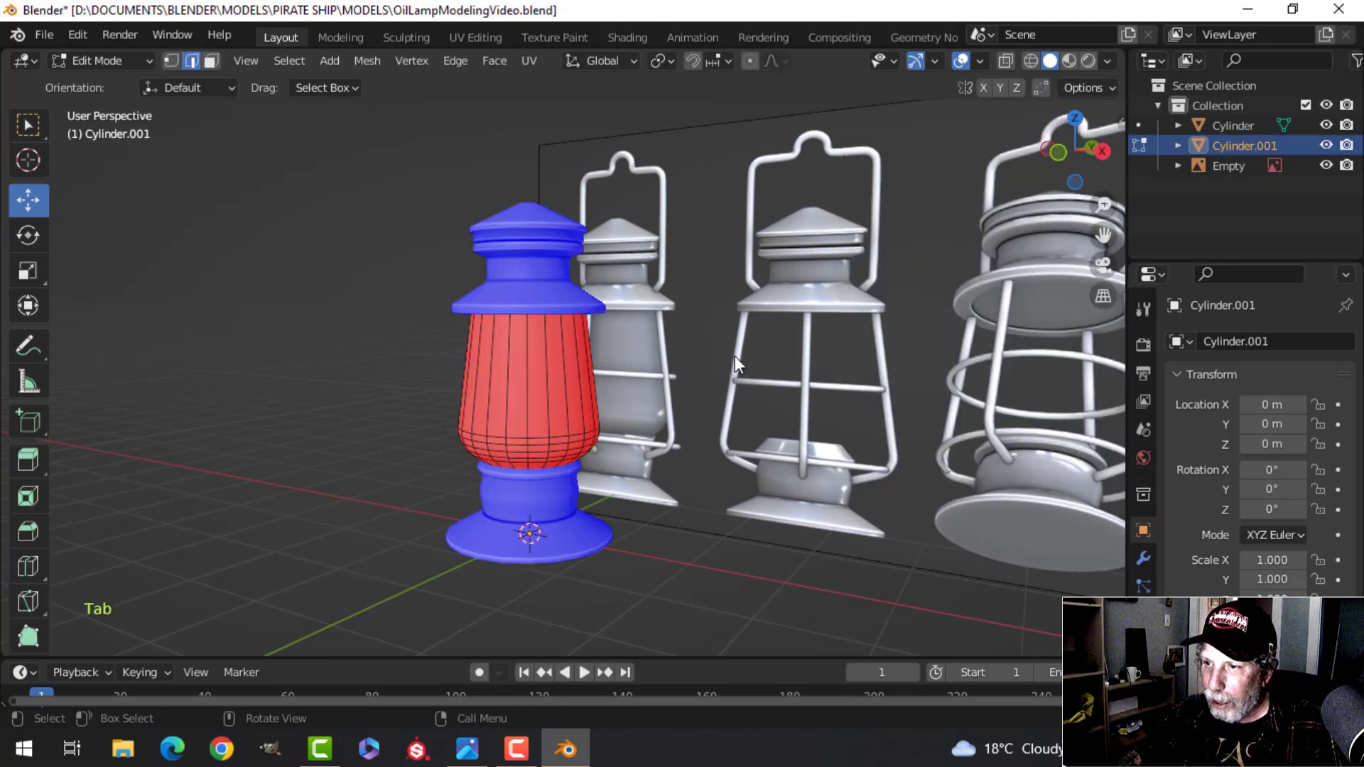
key("a")
scroll(659, 386, "up", 4)
middle_click_drag(659, 386, 523, 257)
middle_click_drag(704, 386, 761, 381, "shift")
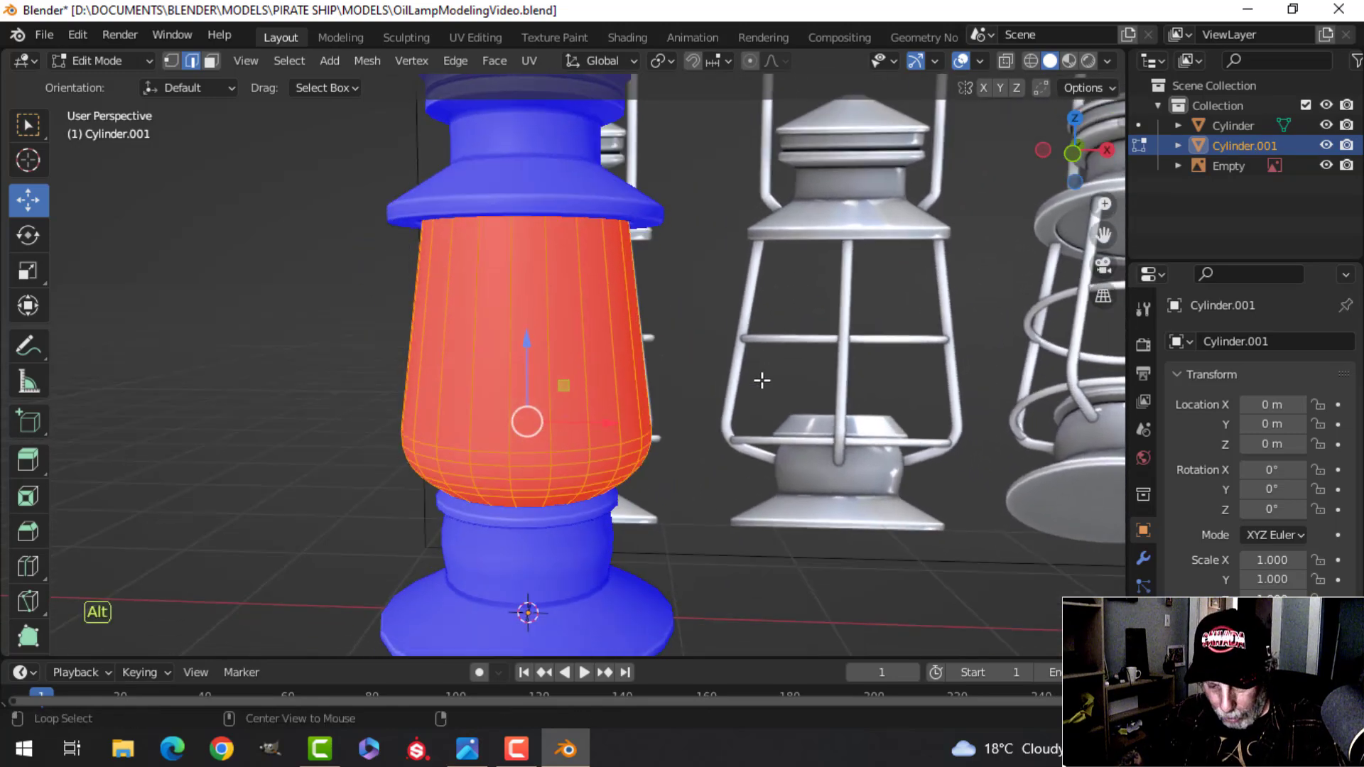
Step: Recalculate the chimney's normals to face outside, then turn off the Face Orientation overlay
key("alt+n")
left_click(747, 402)
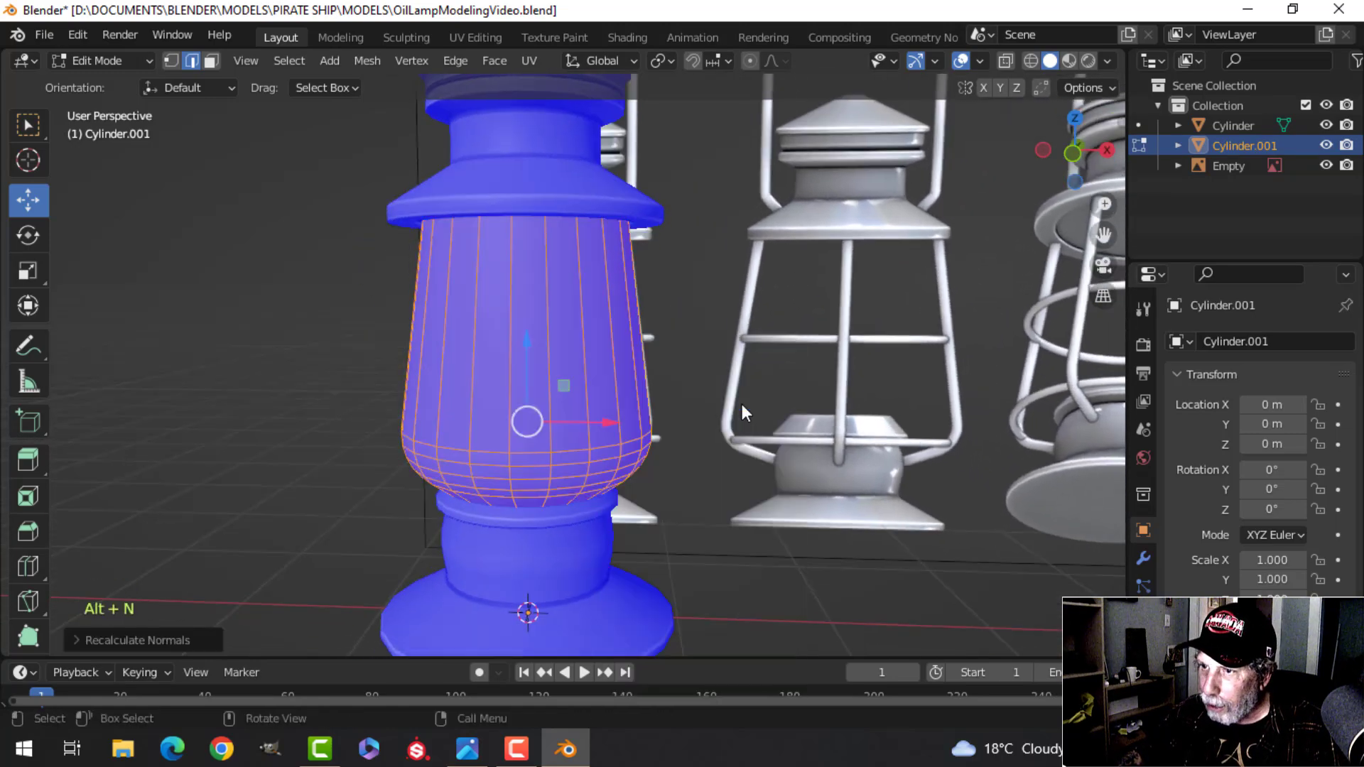
key("alt+a")
key("Tab")
key("alt+a")
middle_click_drag(722, 381, 994, 71)
left_click(981, 61)
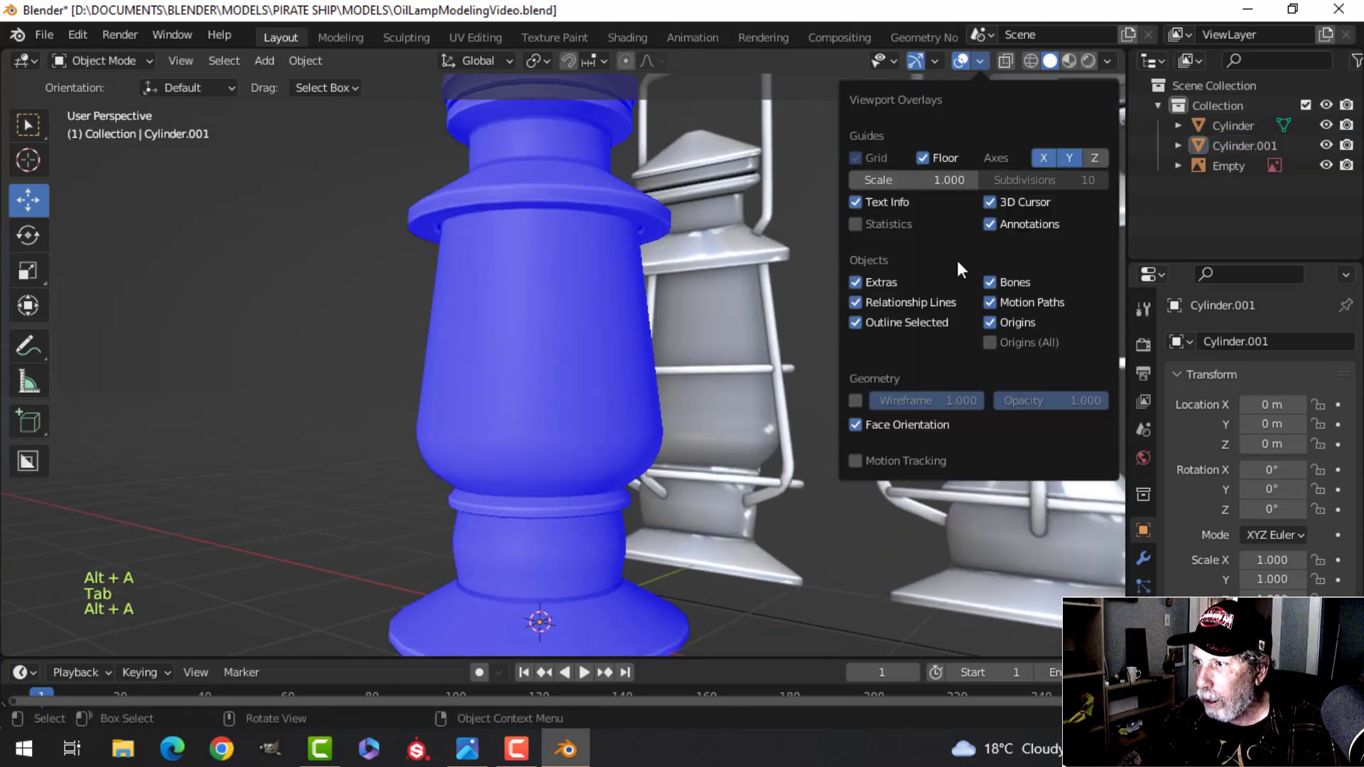
left_click(919, 416)
middle_click_drag(675, 308, 746, 264, "shift")
scroll(639, 245, "up", 2)
middle_click_drag(624, 237, 690, 398, "shift")
Step: Inspect the lamp body's collar in Edit Mode, then return to Object Mode with nothing selected
left_click(561, 283)
key("Tab")
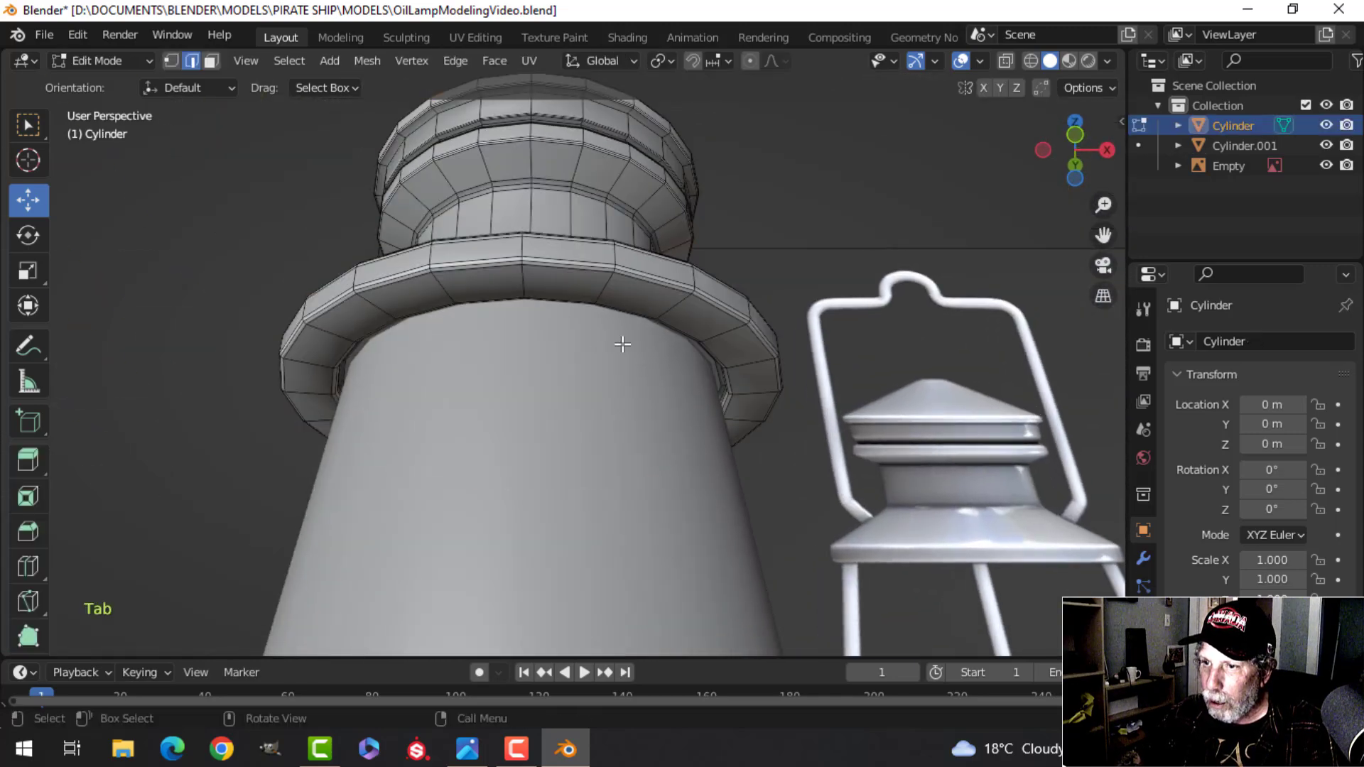
middle_click_drag(622, 344, 598, 307)
scroll(462, 316, "up", 3)
key("alt+a")
middle_click_drag(436, 308, 572, 423, "shift")
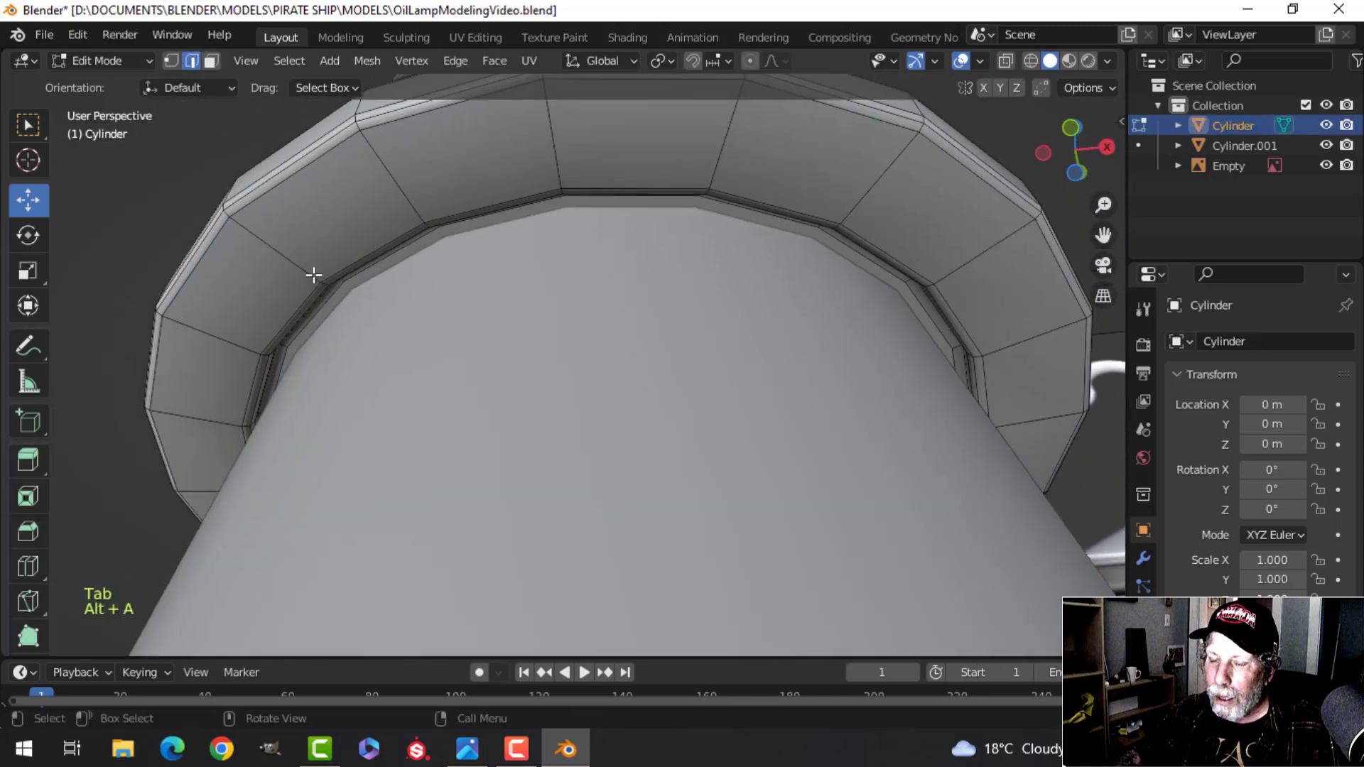
scroll(275, 251, "down", 4)
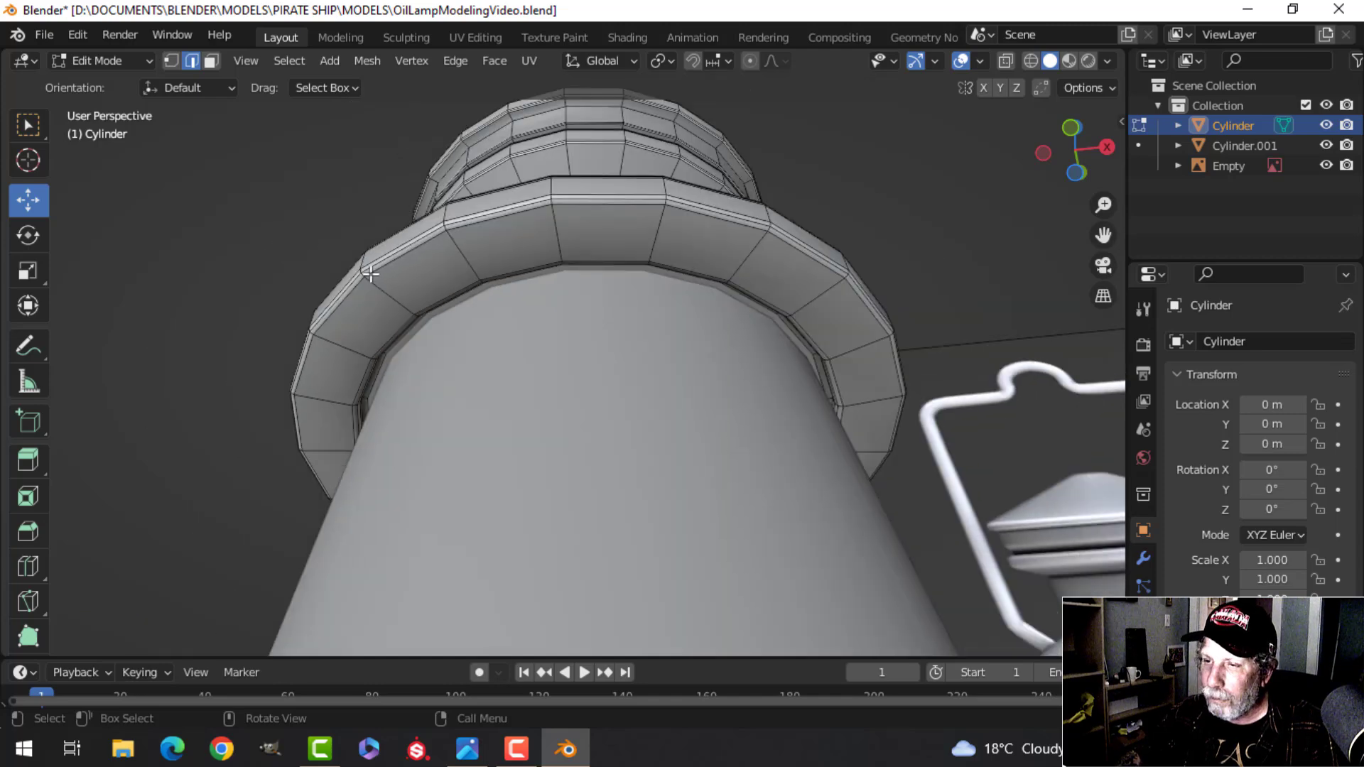
key("Tab")
scroll(562, 260, "down", 5)
key("alt+a")
Step: Add a Subdivision Surface modifier to the lamp body with Ctrl+1
middle_click_drag(590, 257, 639, 273)
middle_click_drag(640, 274, 625, 287)
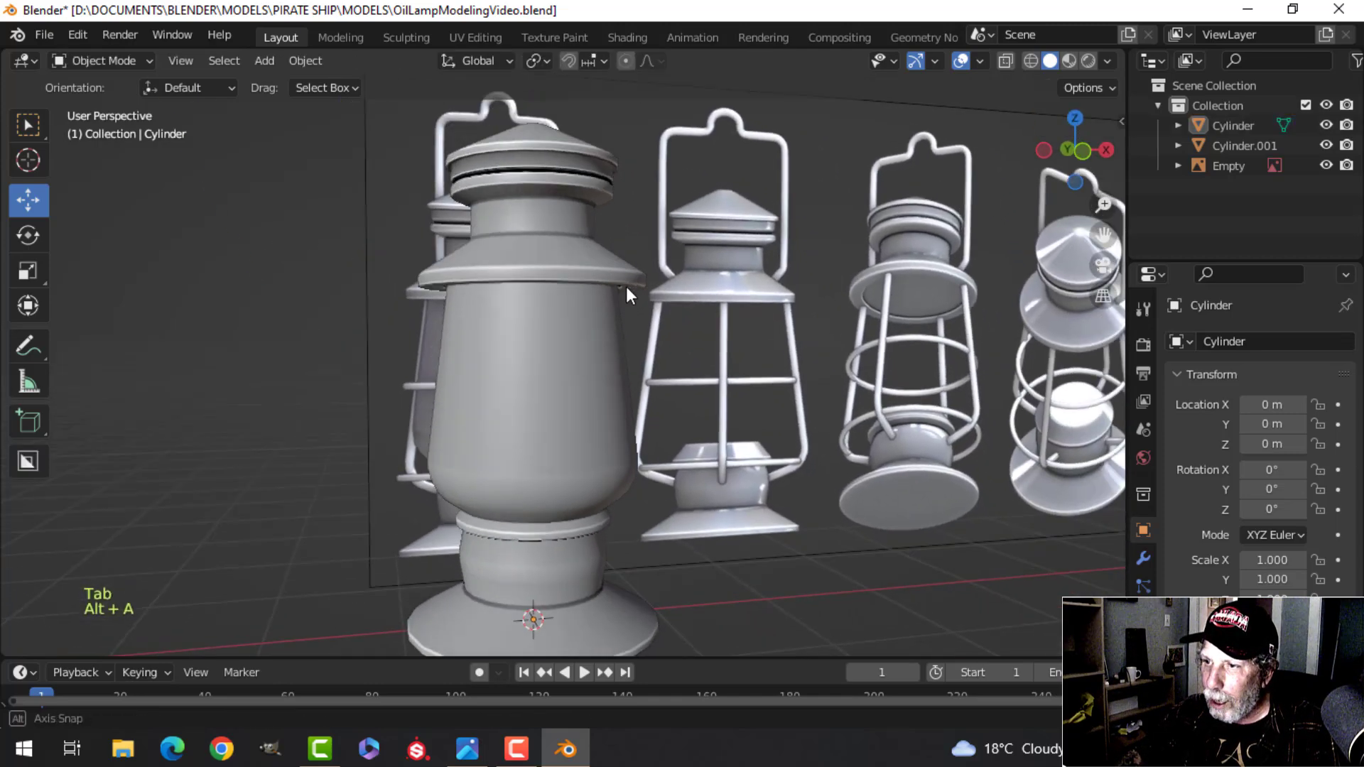
left_click(625, 287)
middle_click_drag(625, 355, 565, 335)
scroll(644, 265, "up", 4)
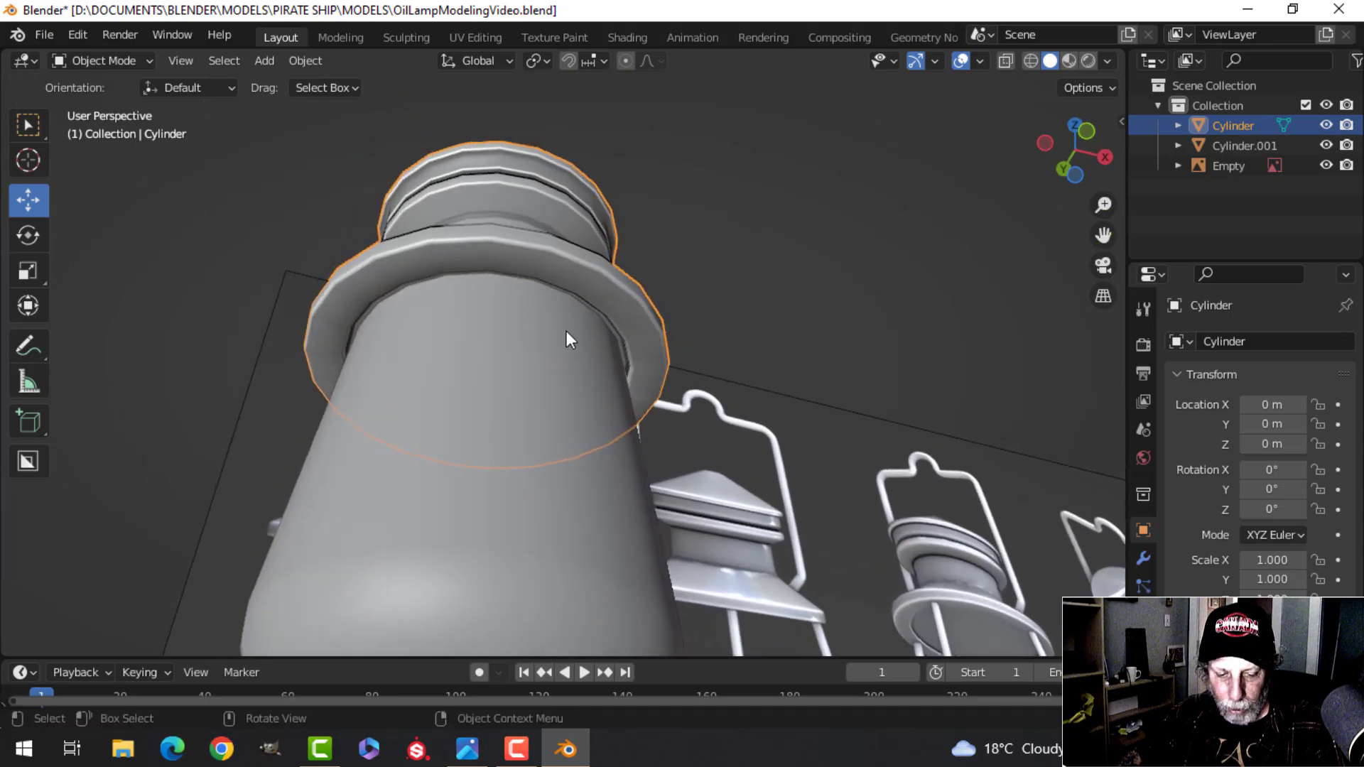
key("ctrl+1")
Step: Orbit and zoom around the lamp to inspect the smoothed body and base collar
key("alt+a")
mouse_move(568, 299)
middle_mouse_down()
mouse_move(573, 414)
mouse_move(590, 422)
mouse_move(590, 271)
mouse_move(601, 455)
mouse_move(584, 299)
middle_mouse_up()
scroll(571, 405, "down", 3)
scroll(602, 458, "up", 3)
middle_click_drag(580, 348, 571, 303)
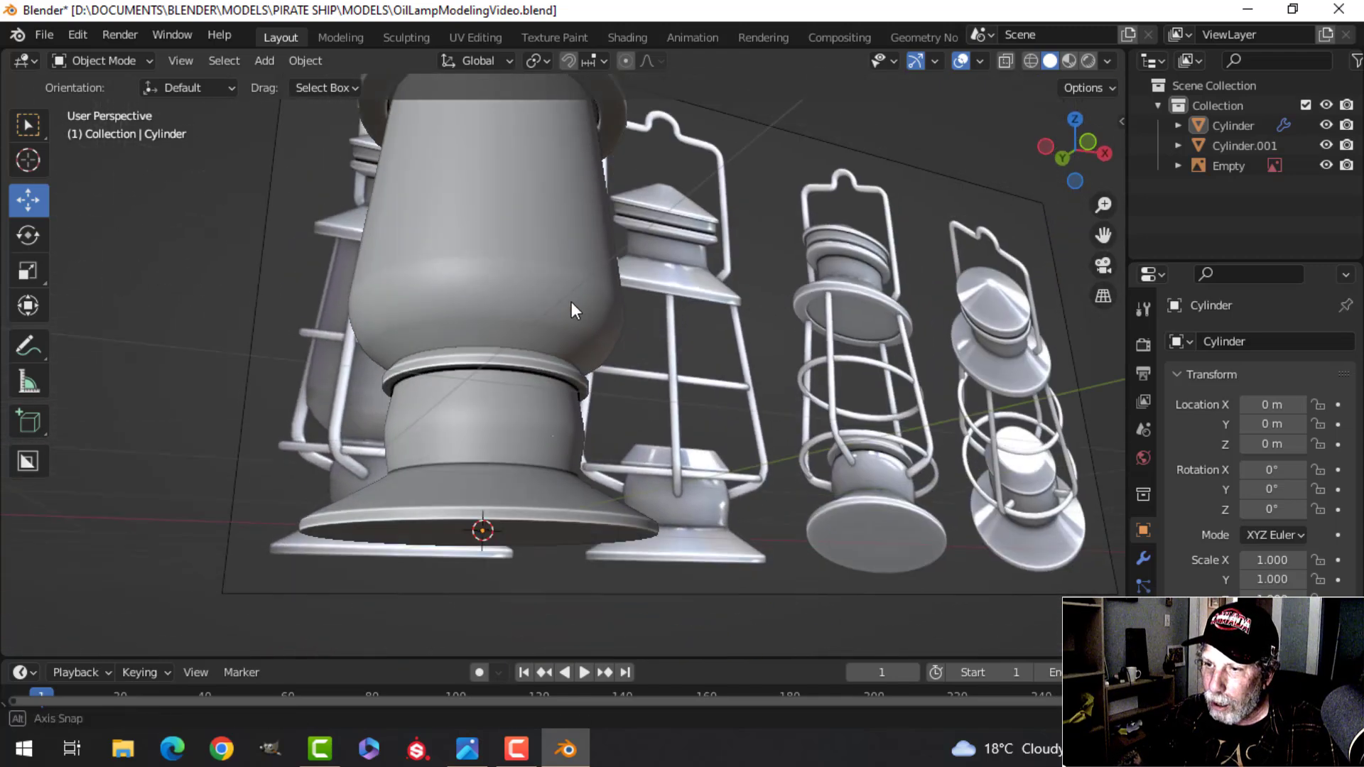
scroll(529, 391, "up", 3)
scroll(511, 327, "up", 3)
middle_click_drag(513, 412, 569, 381, "shift")
middle_click_drag(463, 301, 530, 401)
scroll(446, 266, "down", 2)
scroll(533, 400, "down", 2)
middle_click_drag(573, 162, 538, 442, "shift")
scroll(537, 350, "down", 2)
mouse_move(538, 442)
middle_mouse_down()
mouse_move(542, 313)
mouse_move(578, 284)
mouse_move(601, 311)
mouse_move(560, 422)
mouse_move(497, 444)
mouse_move(535, 373)
mouse_move(551, 419)
middle_mouse_up()
Step: Save OilLampModelingVideo.blend and view the lamp in front orthographic view
key("ctrl+s")
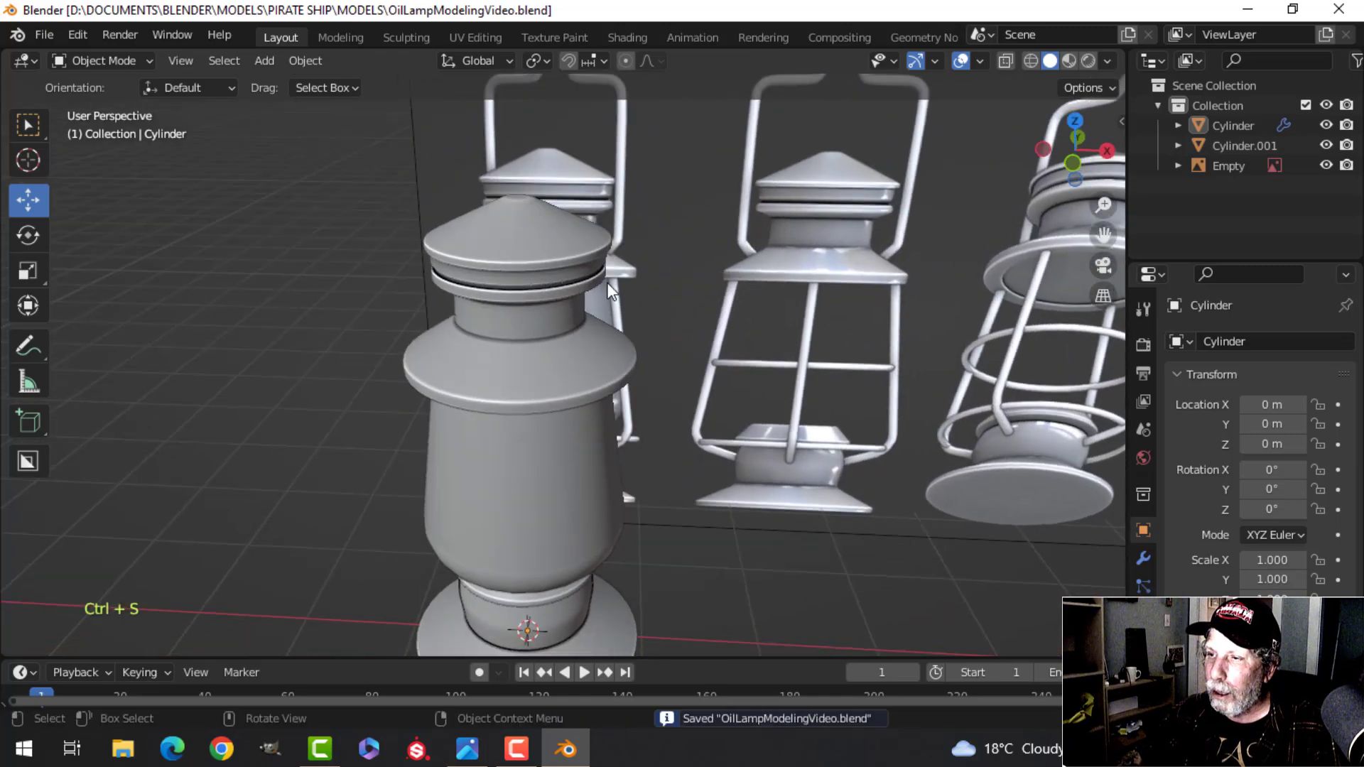
middle_click_drag(582, 313, 555, 384, "shift")
key("KP_1")
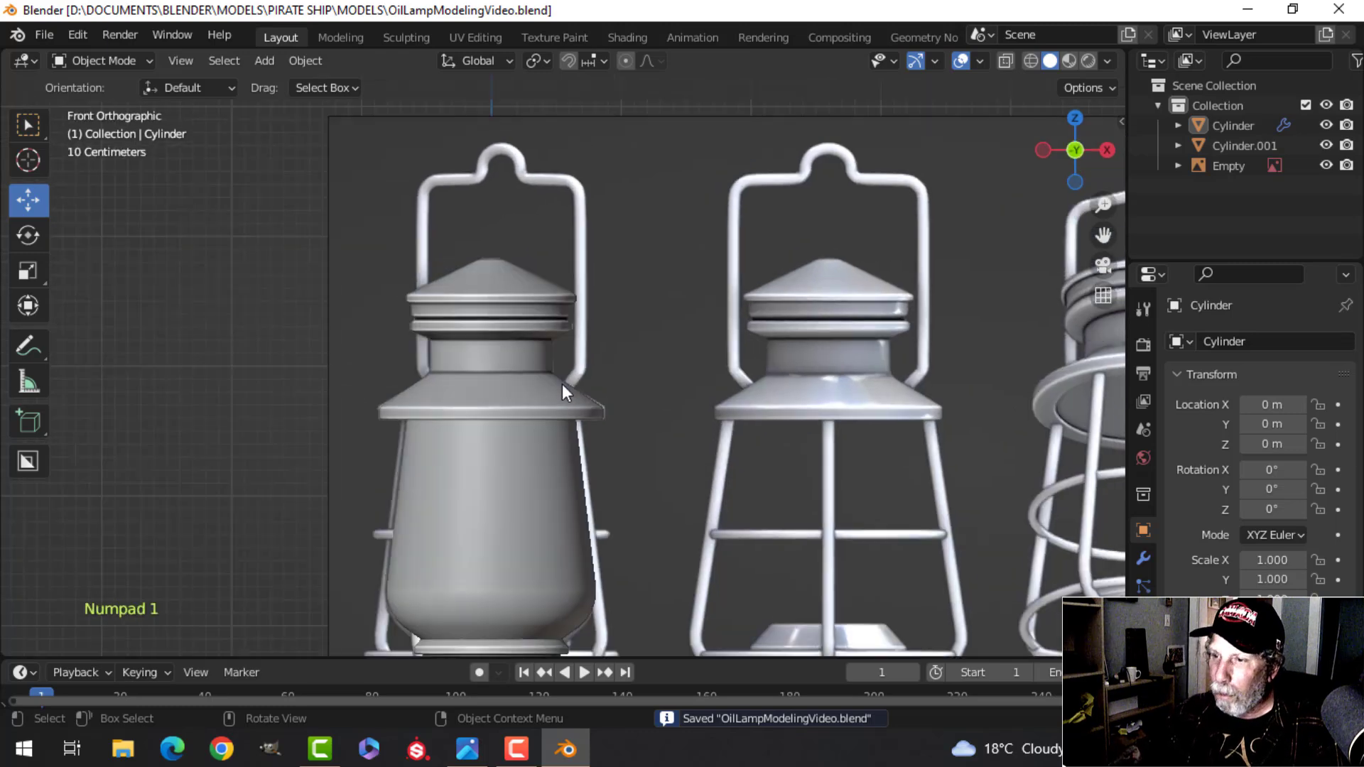
scroll(513, 498, "down", 3)
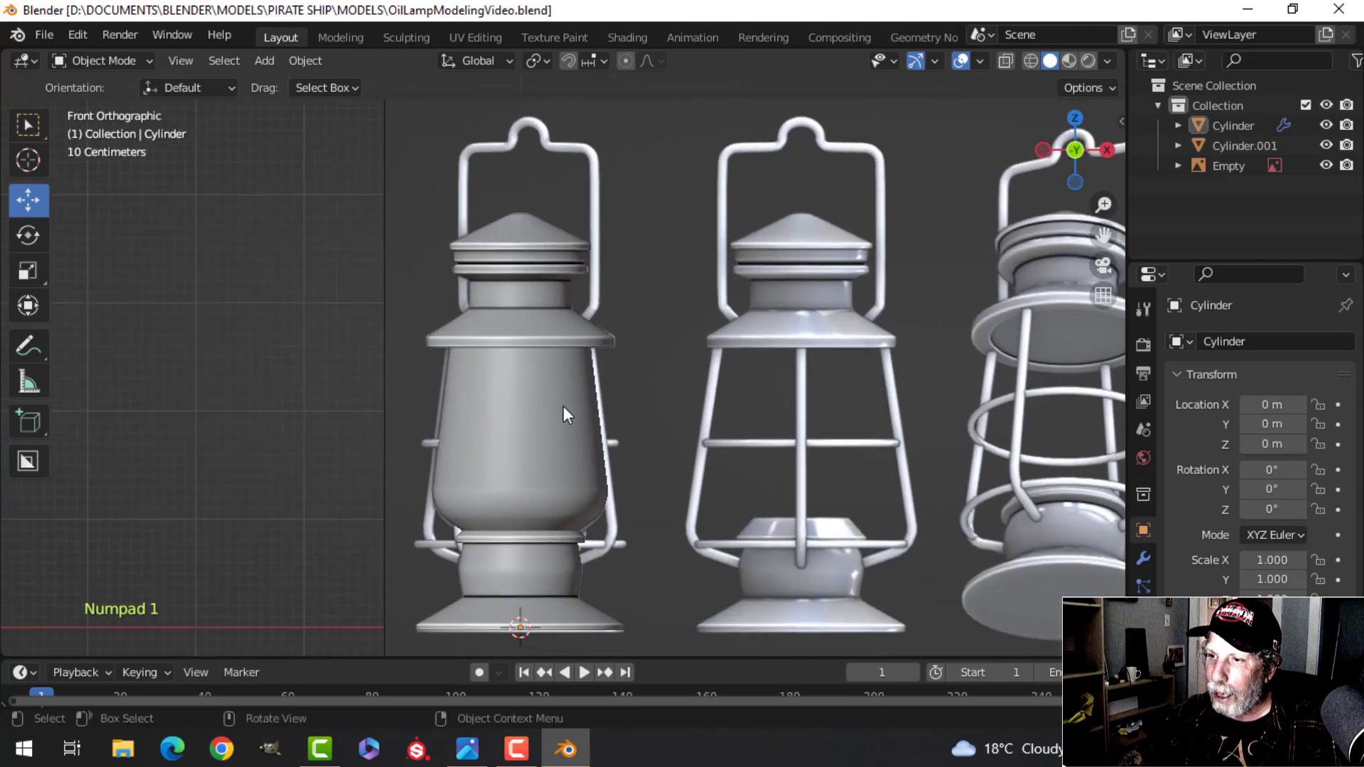
Step: Rename the lamp body object to Body and the chimney to Glass
left_click(540, 305)
double_click(1302, 124)
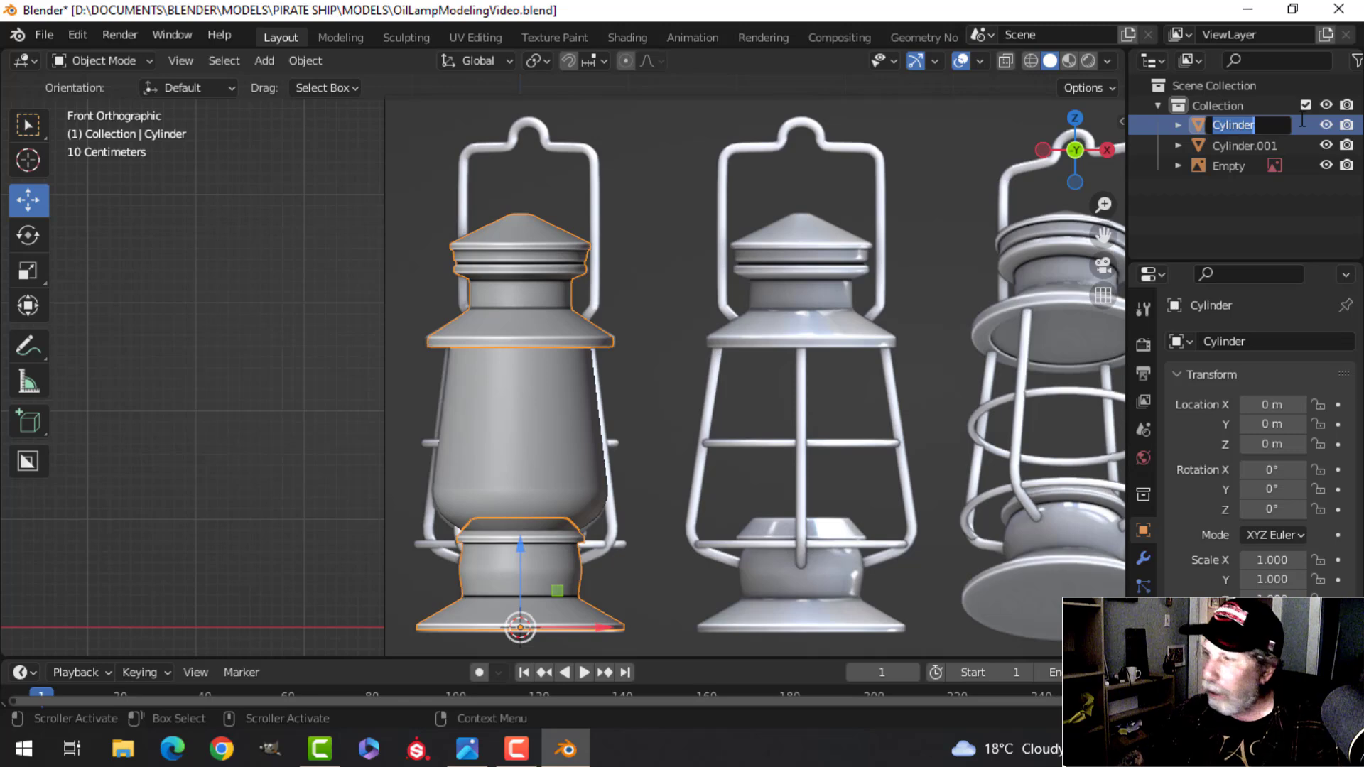
type("mET")
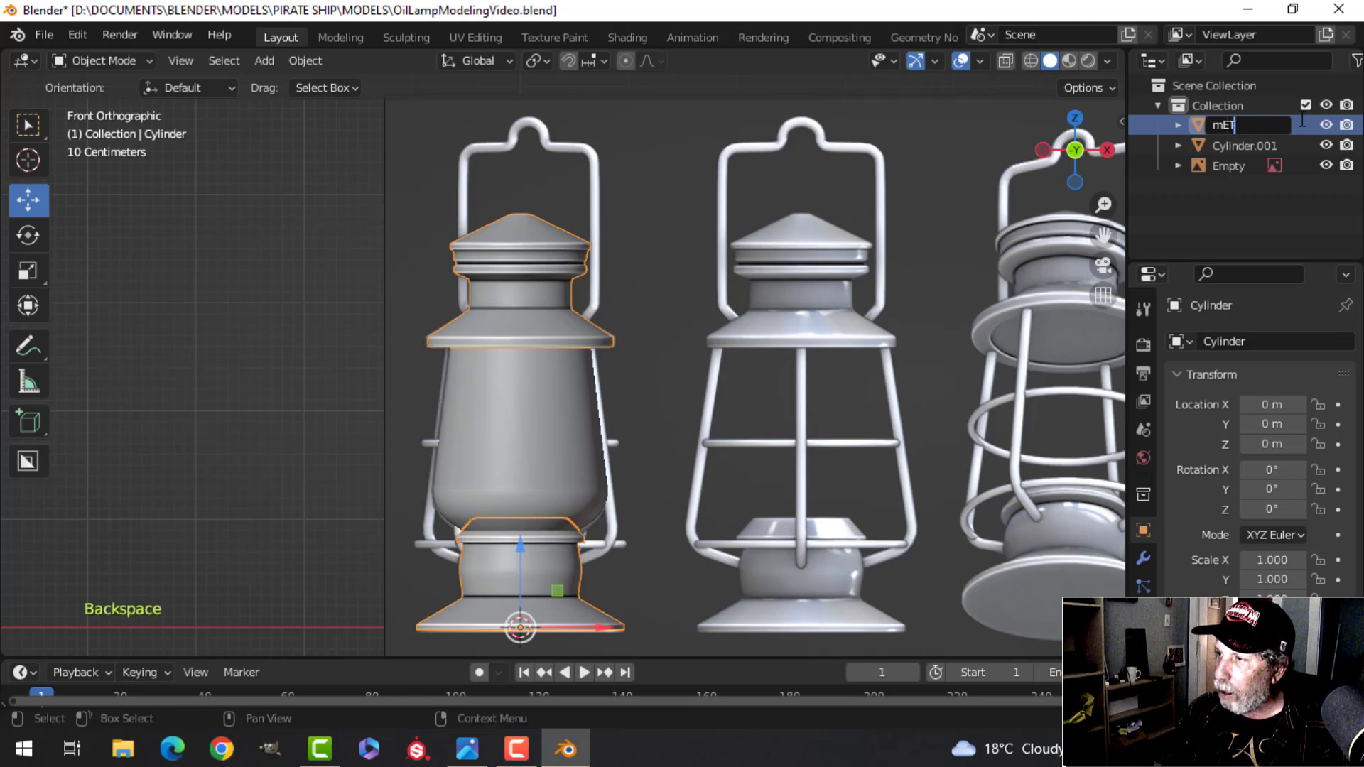
type("Body")
key("Return")
left_click(539, 404)
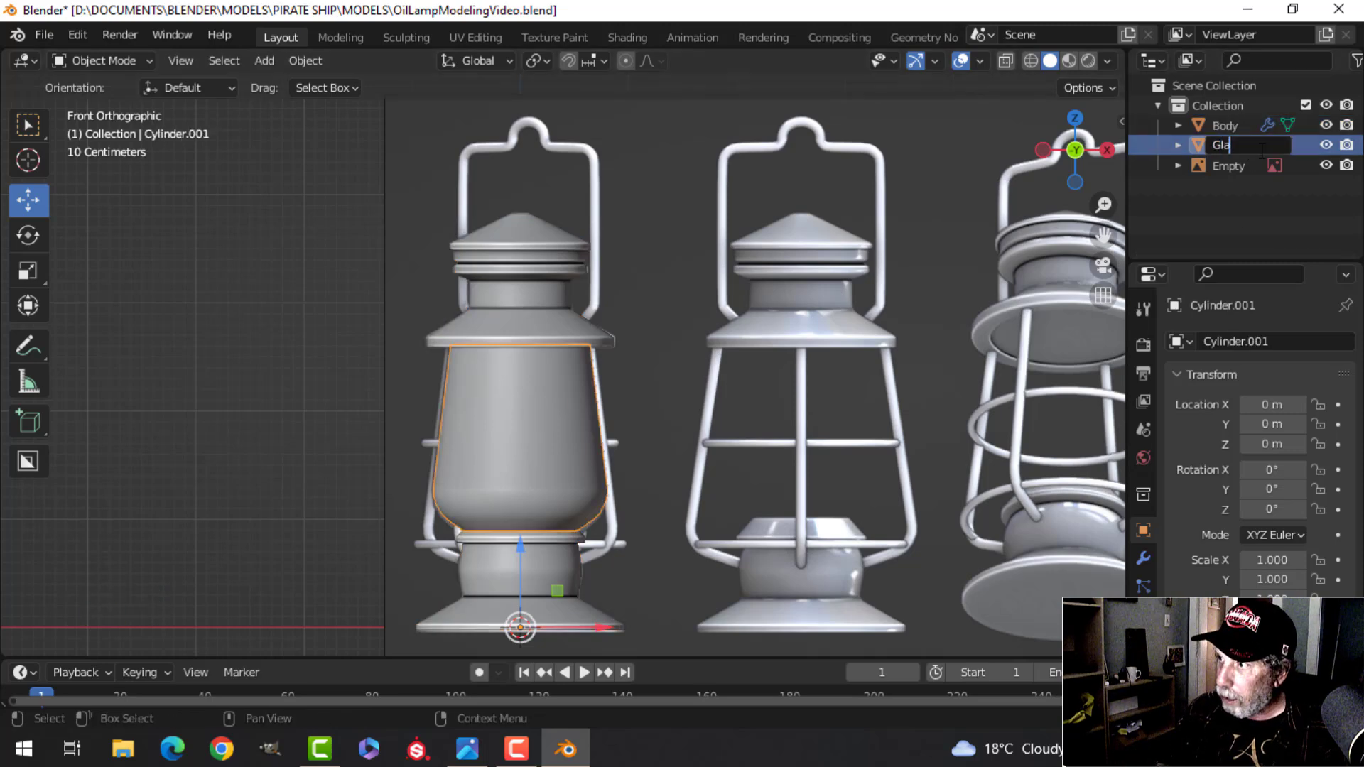
key("Return")
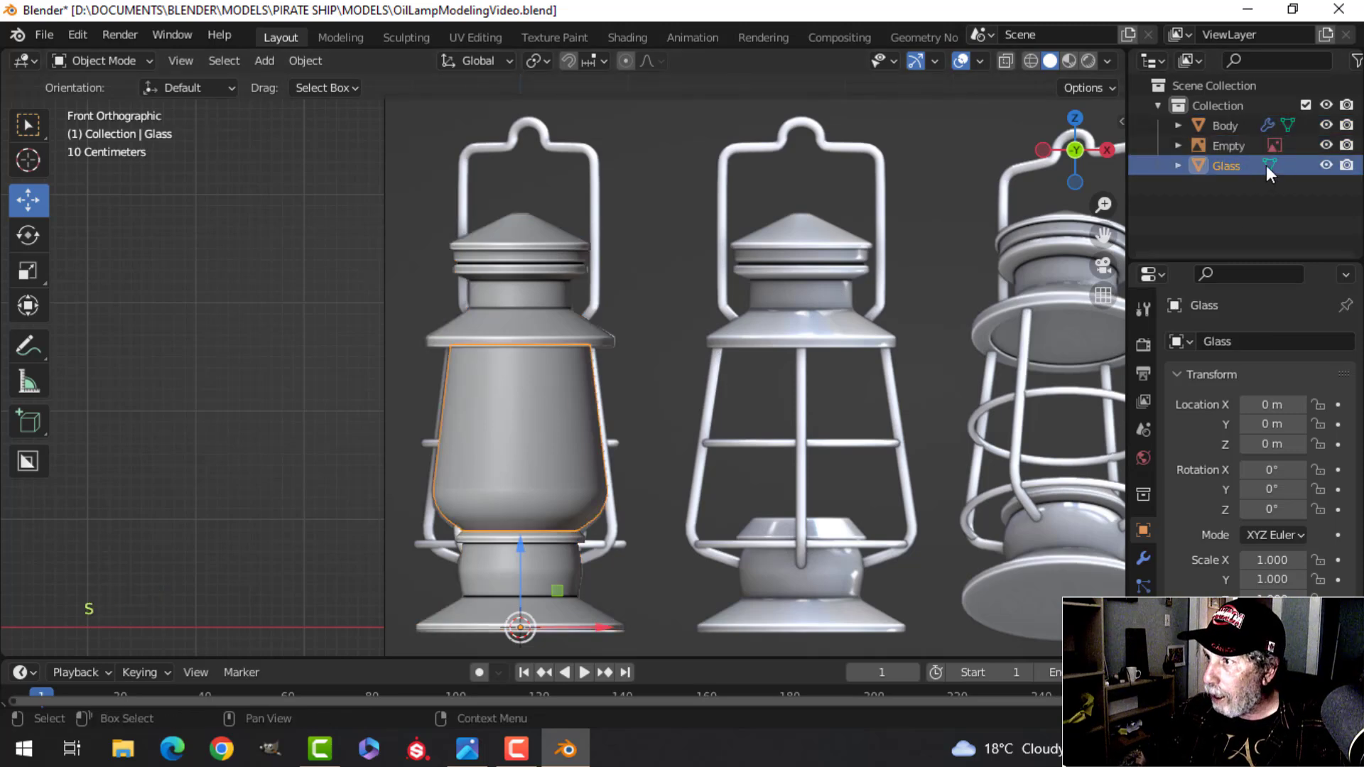
Step: Move the reference lantern image empty to the left toward the lamp
scroll(710, 305, "down", 4)
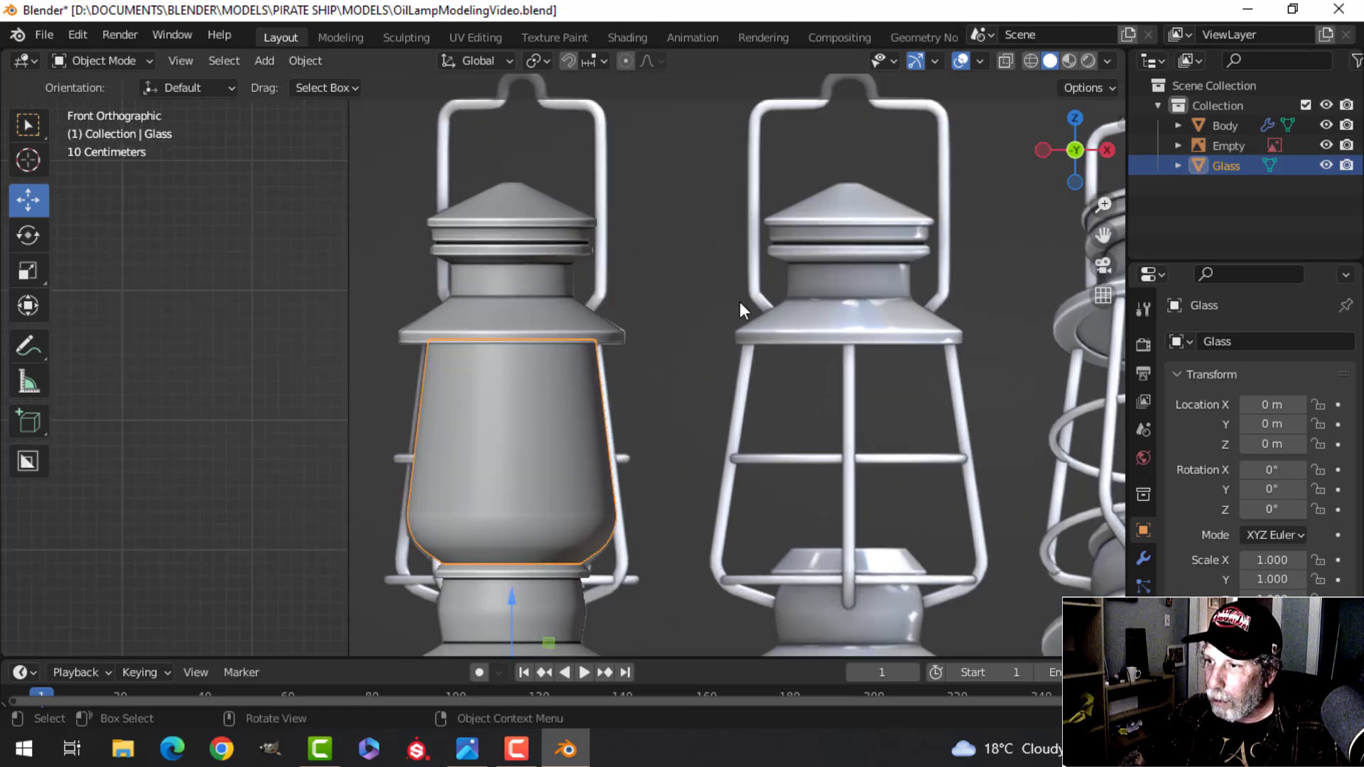
left_click(817, 383)
middle_click_drag(817, 387, 714, 341, "shift")
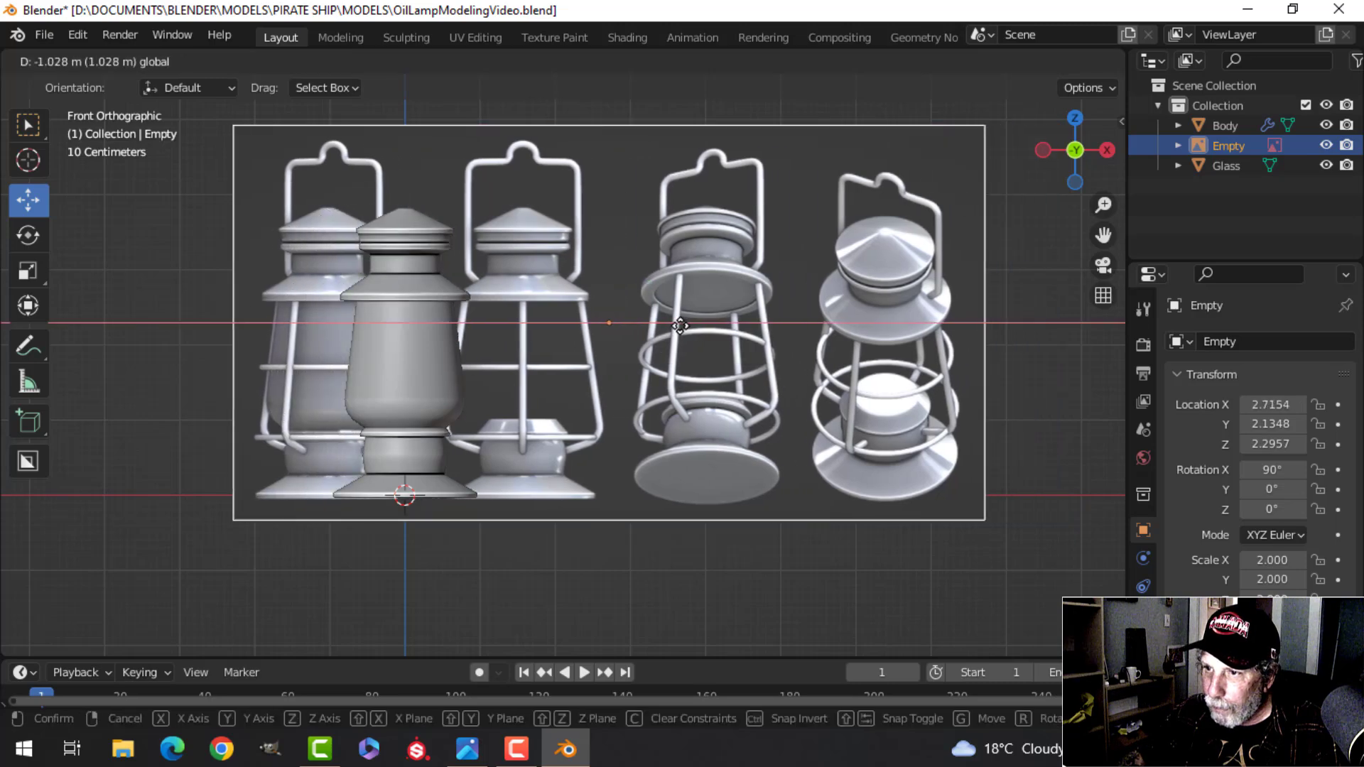